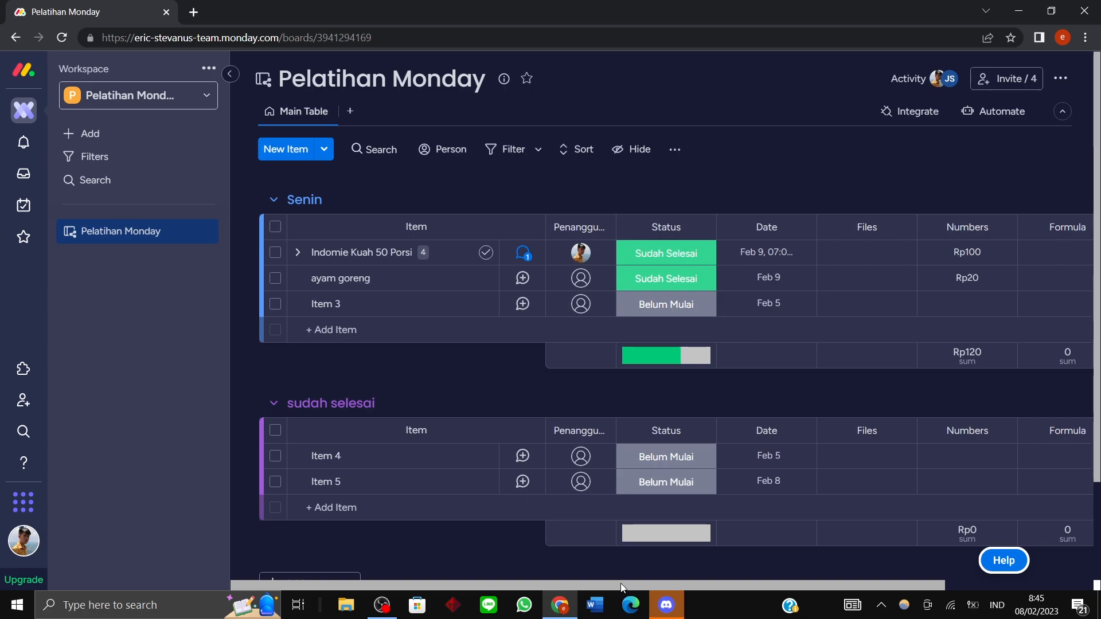
Expand the subitems of Indomie Kuah 50 Porsi in the Senin group and view the item's updates.
mouse_move(620, 583)
mouse_down()
mouse_move(642, 582)
mouse_move(600, 580)
mouse_up()
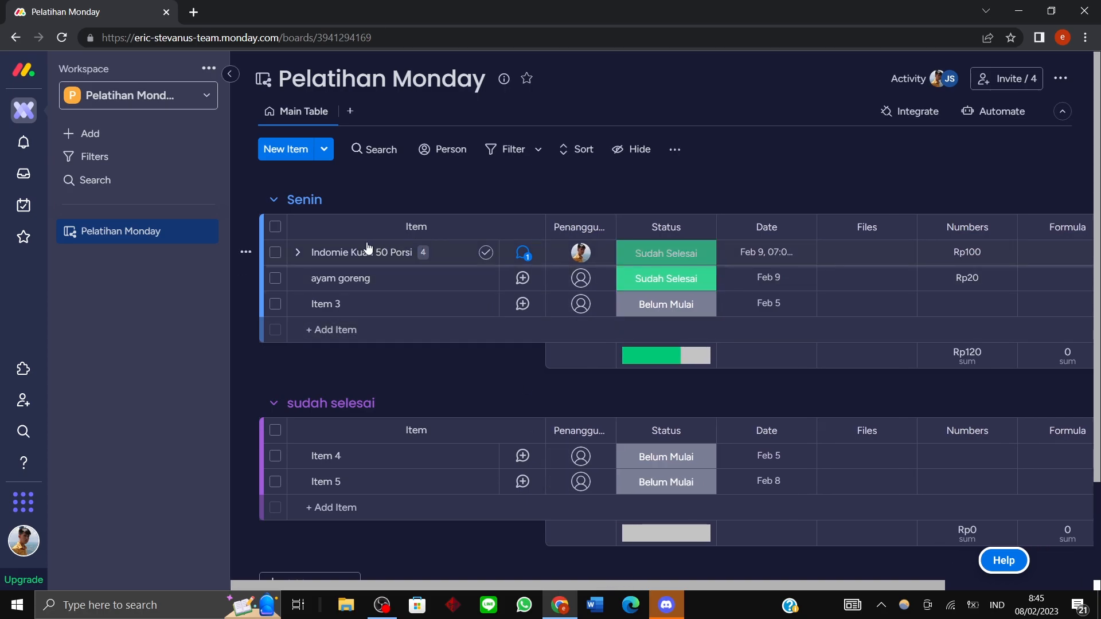
click(298, 252)
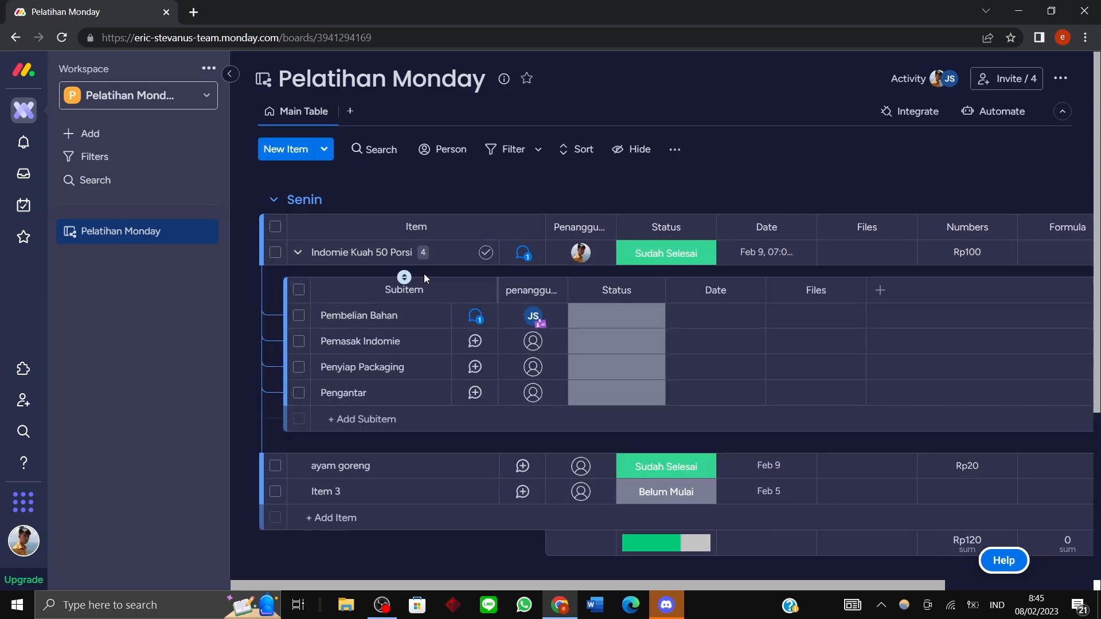
click(523, 252)
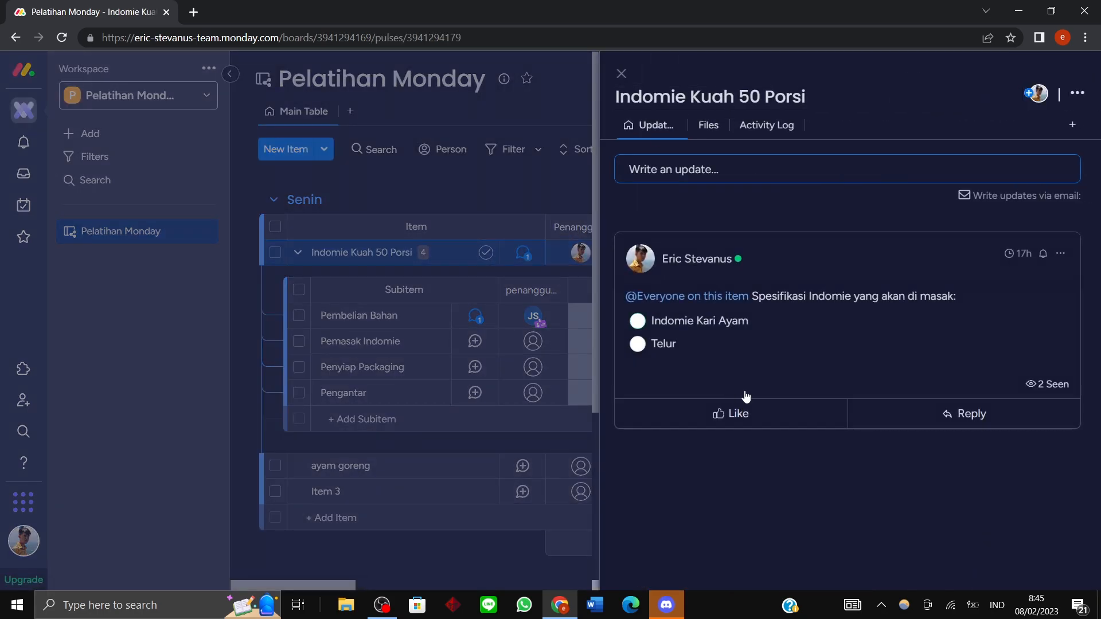
click(621, 74)
mouse_move(580, 251)
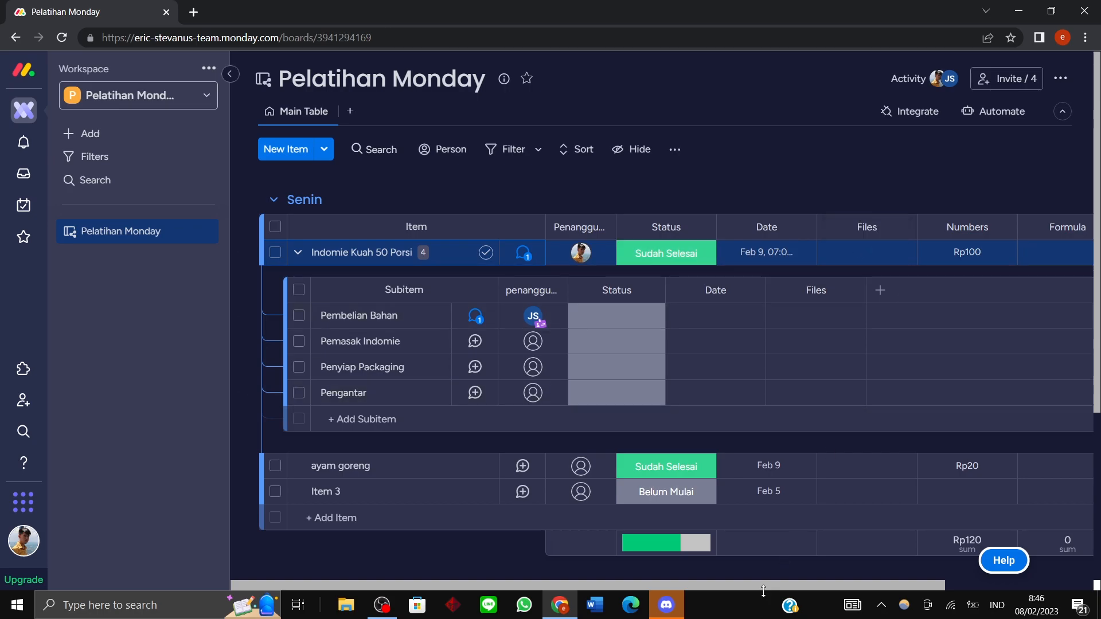
Collapse the workspace navigation and look over the column types that can be added to the board.
drag(767, 584, 838, 552)
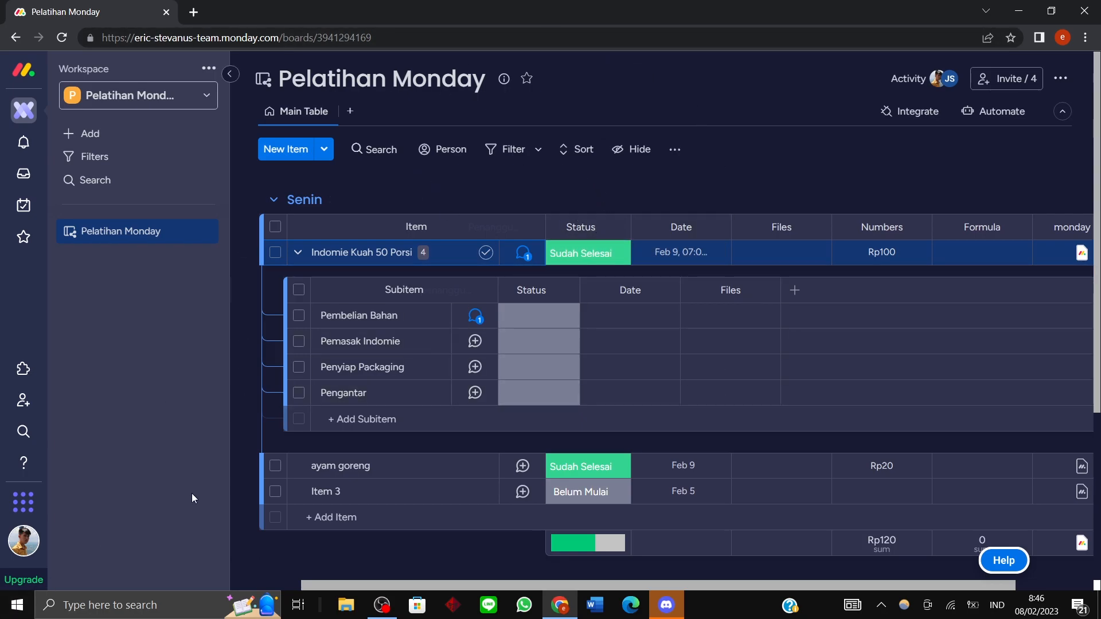
click(230, 73)
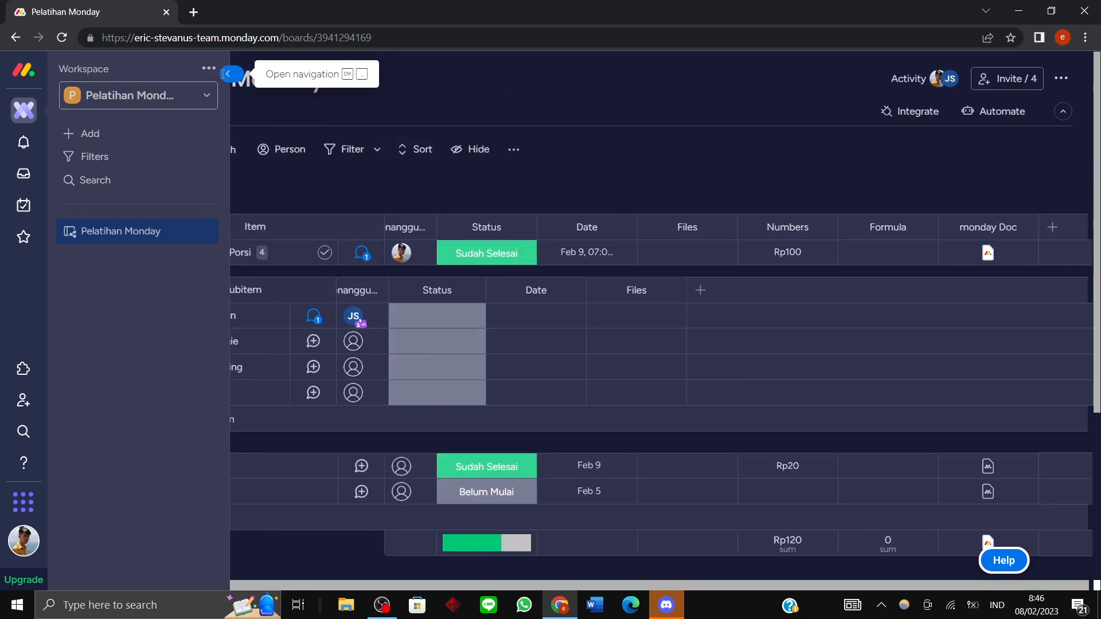
click(28, 114)
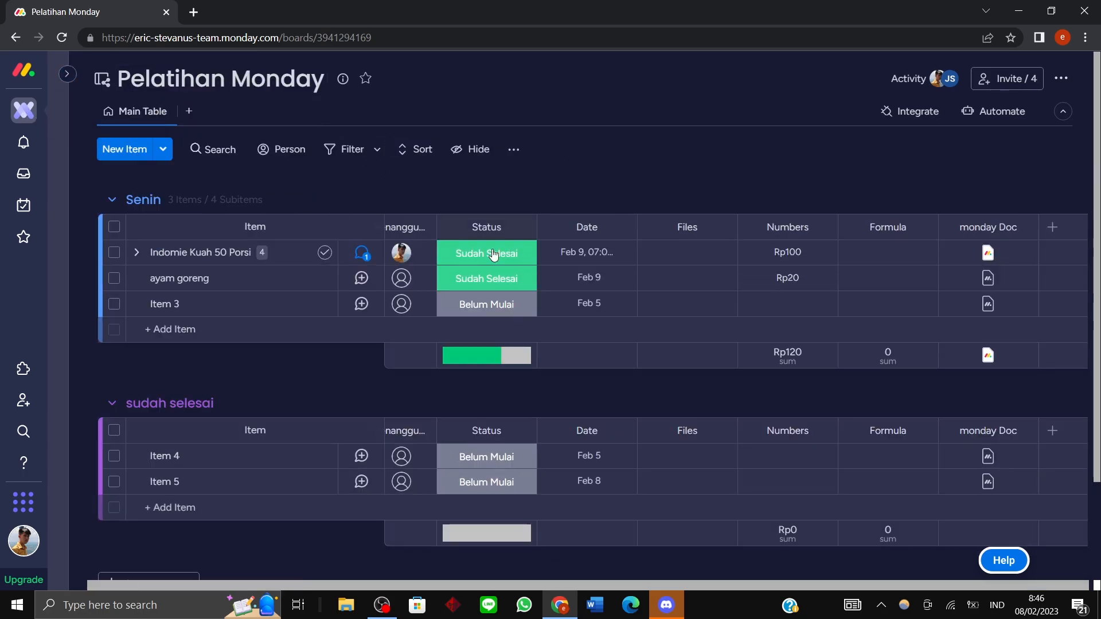
click(1052, 228)
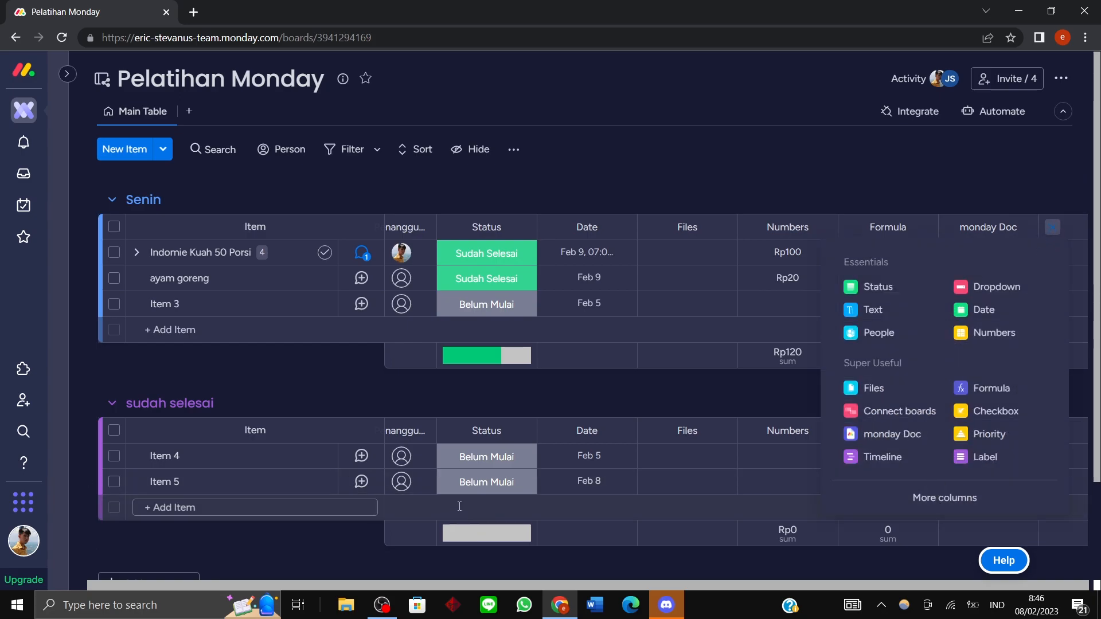
click(401, 590)
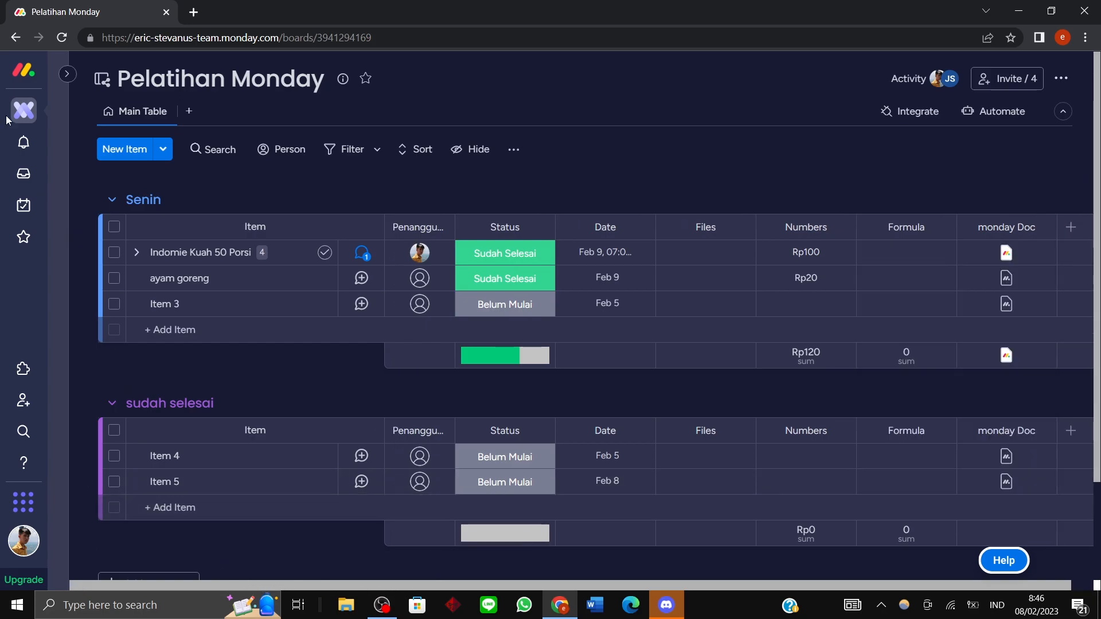
Review the account's notifications, including mentions and automation reminders, and close them.
click(28, 142)
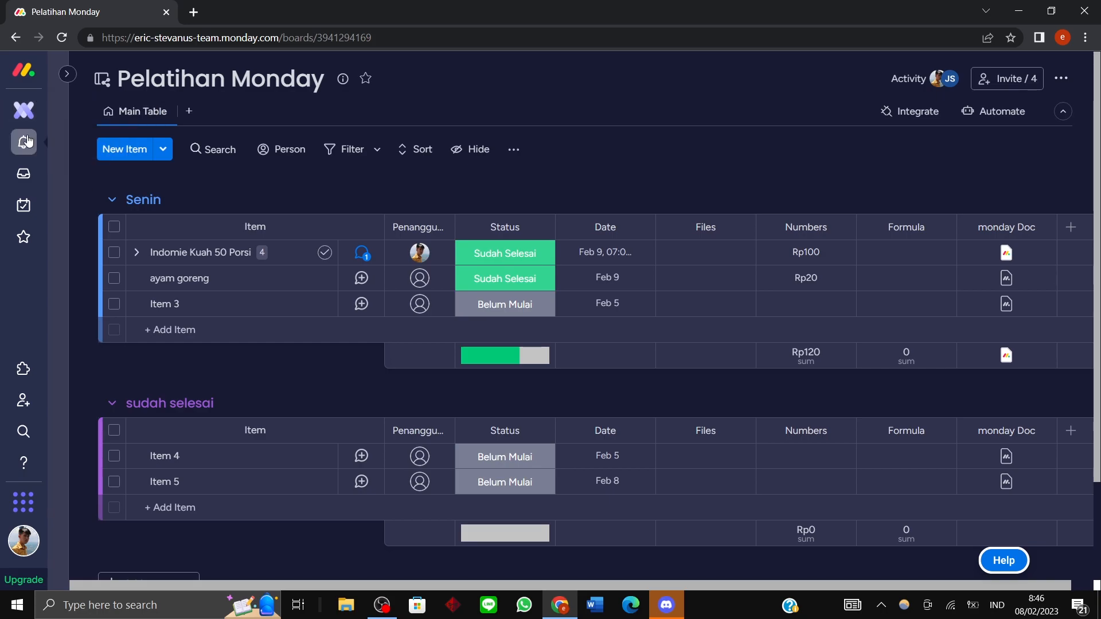
scroll(239, 187, down, 8)
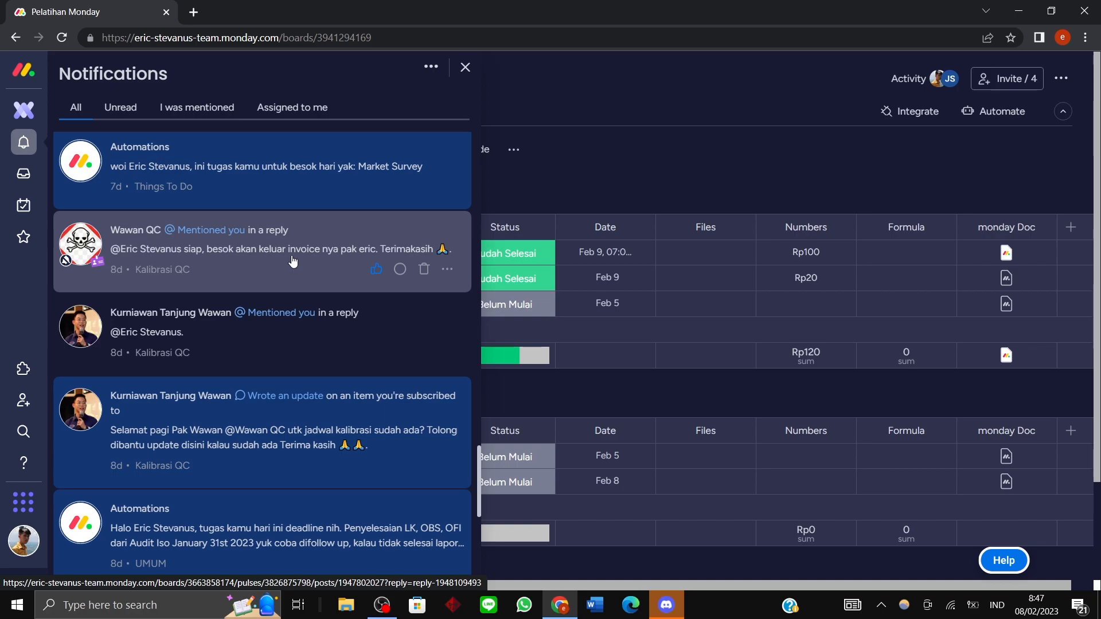
scroll(294, 261, down, 7)
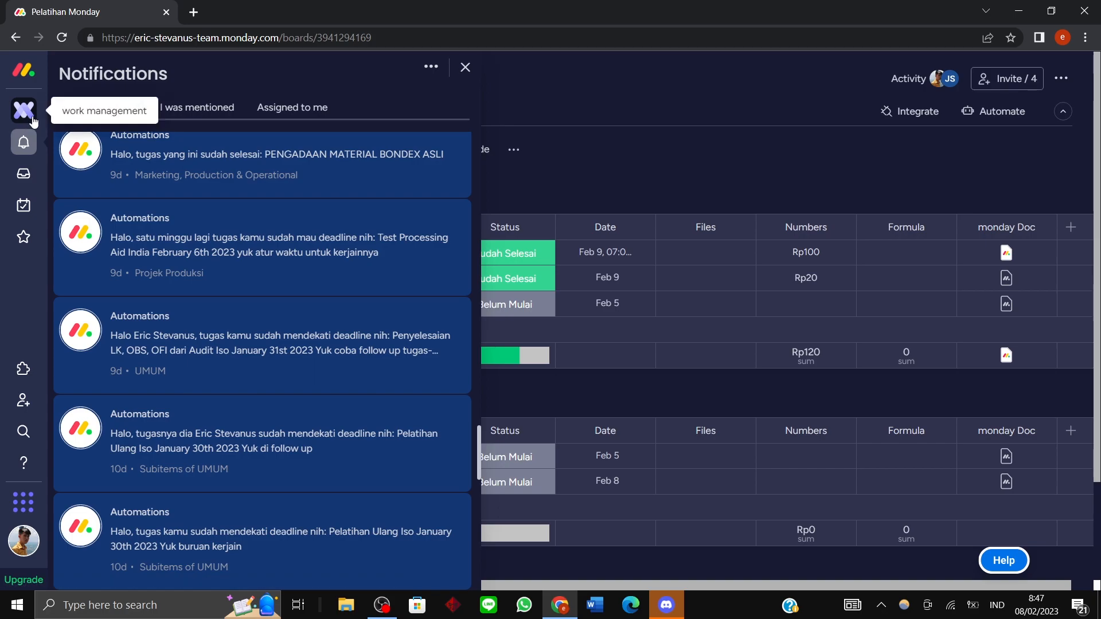
scroll(242, 205, up, 5)
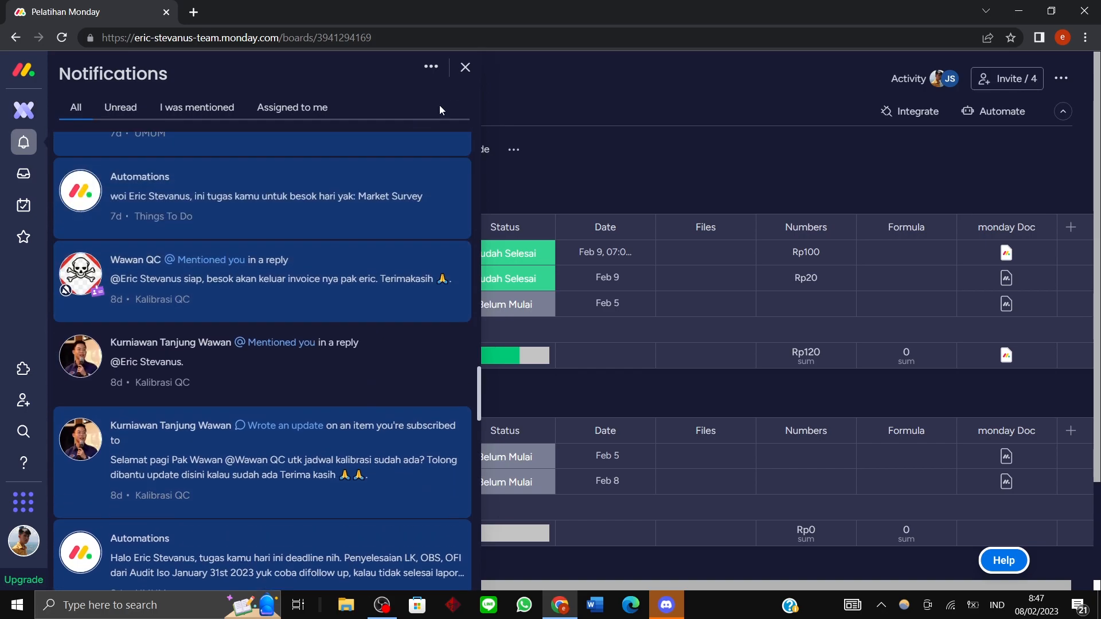
click(465, 68)
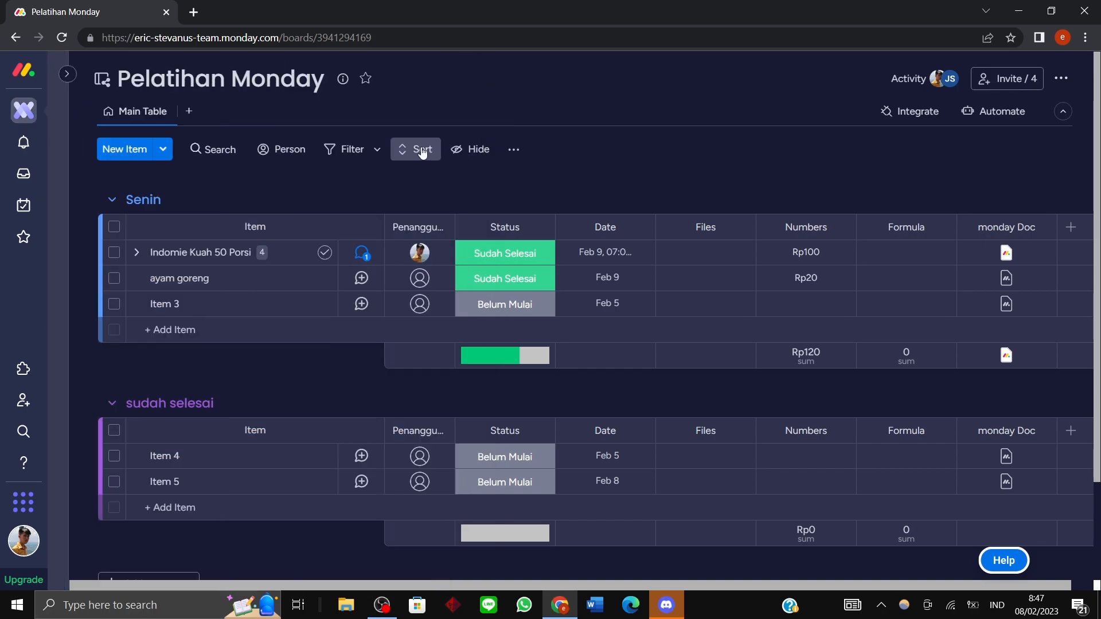
Reopen the workspace navigation, switch to the All Department workspace and open its UMUM board.
click(70, 73)
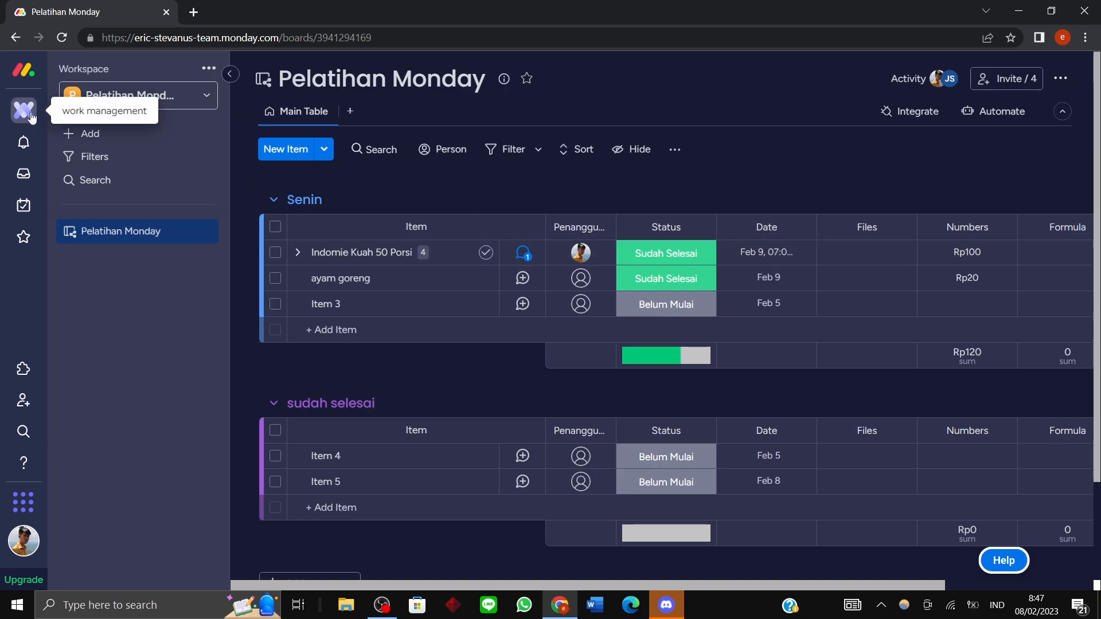
click(165, 97)
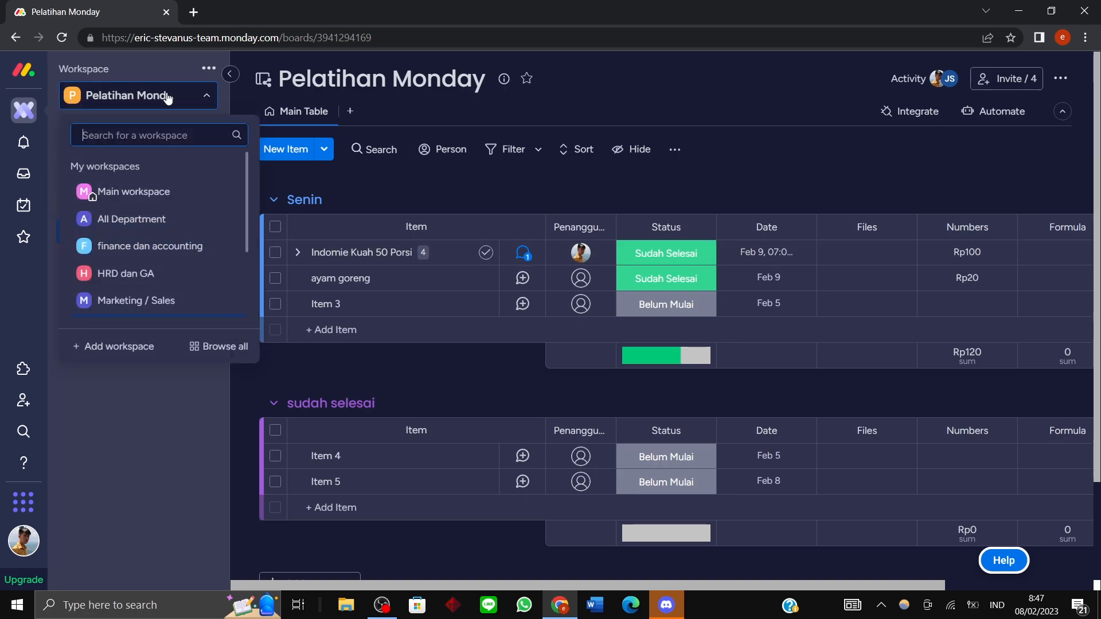
click(167, 217)
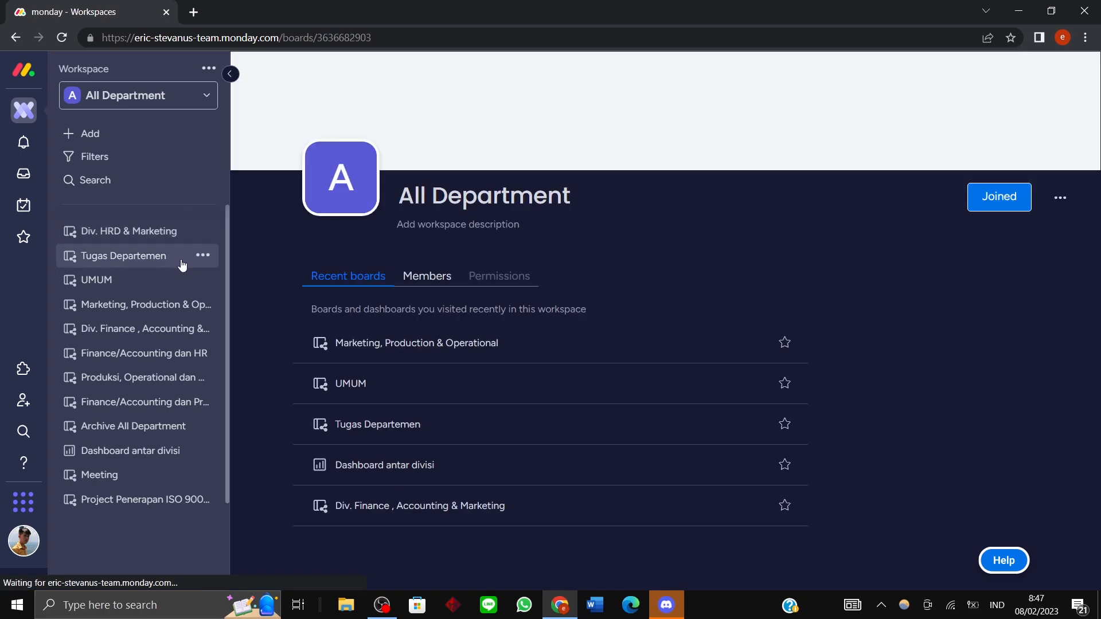
click(181, 262)
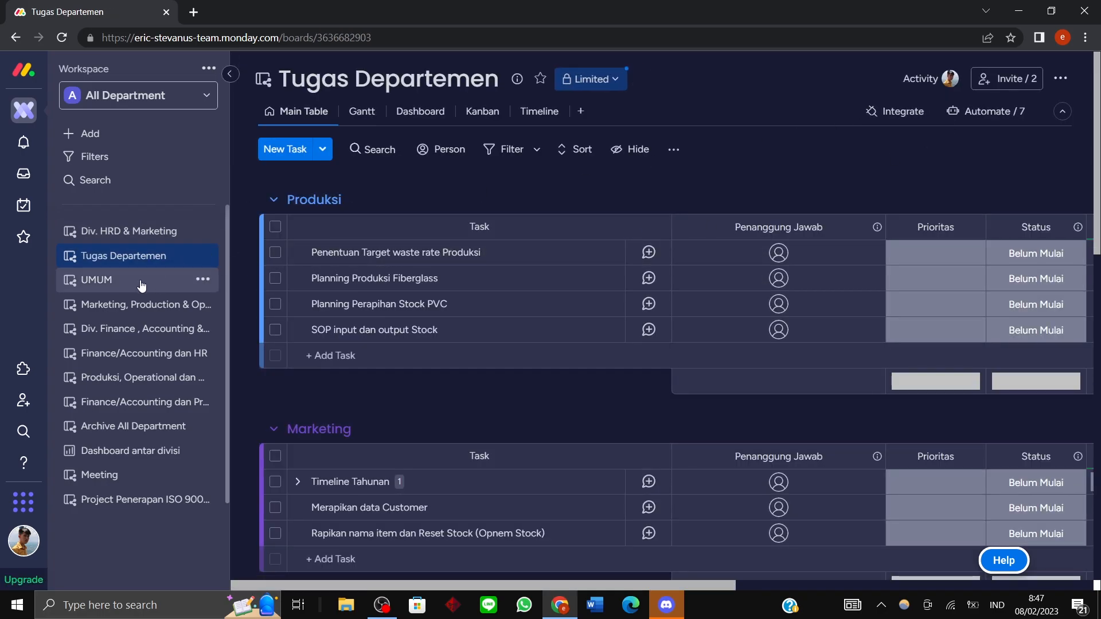
click(141, 281)
Review the list of active automations on the UMUM board.
click(1004, 111)
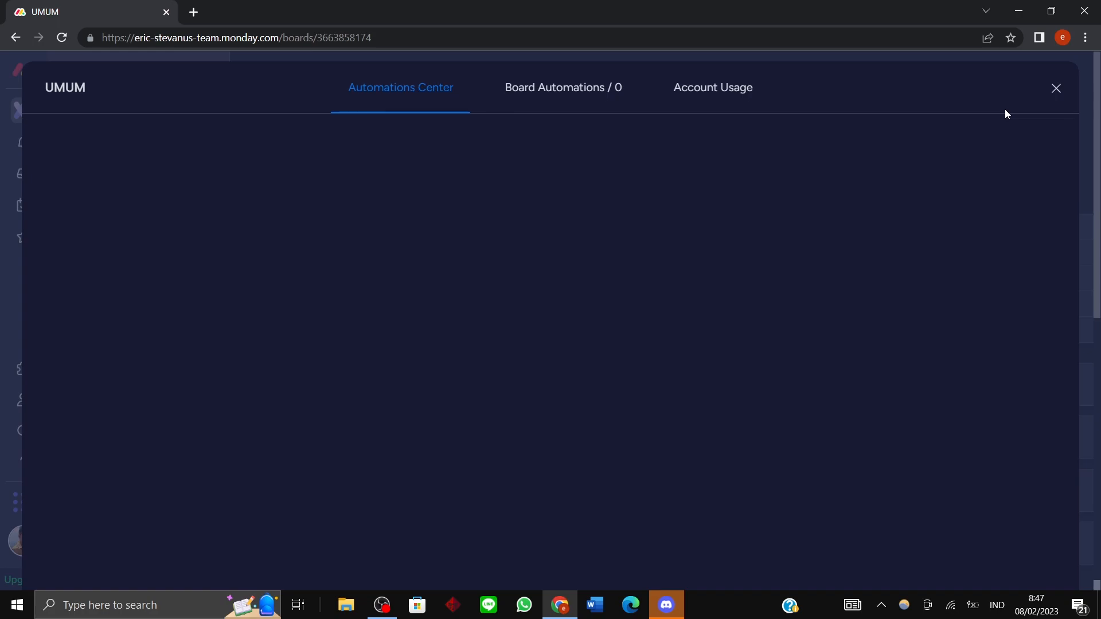
click(564, 92)
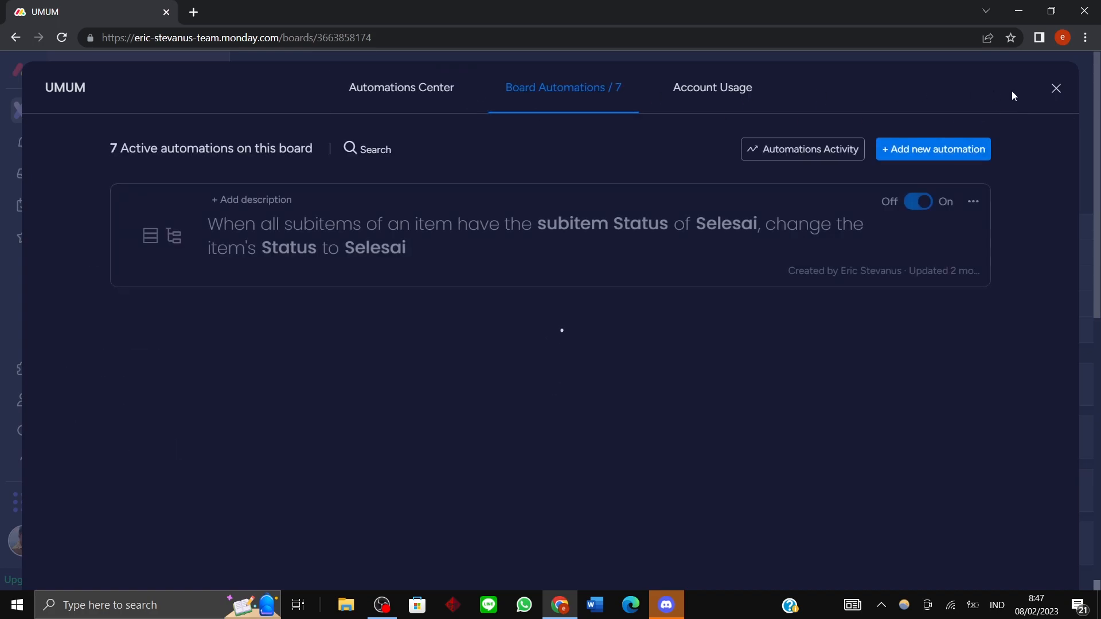
click(1056, 88)
click(1005, 111)
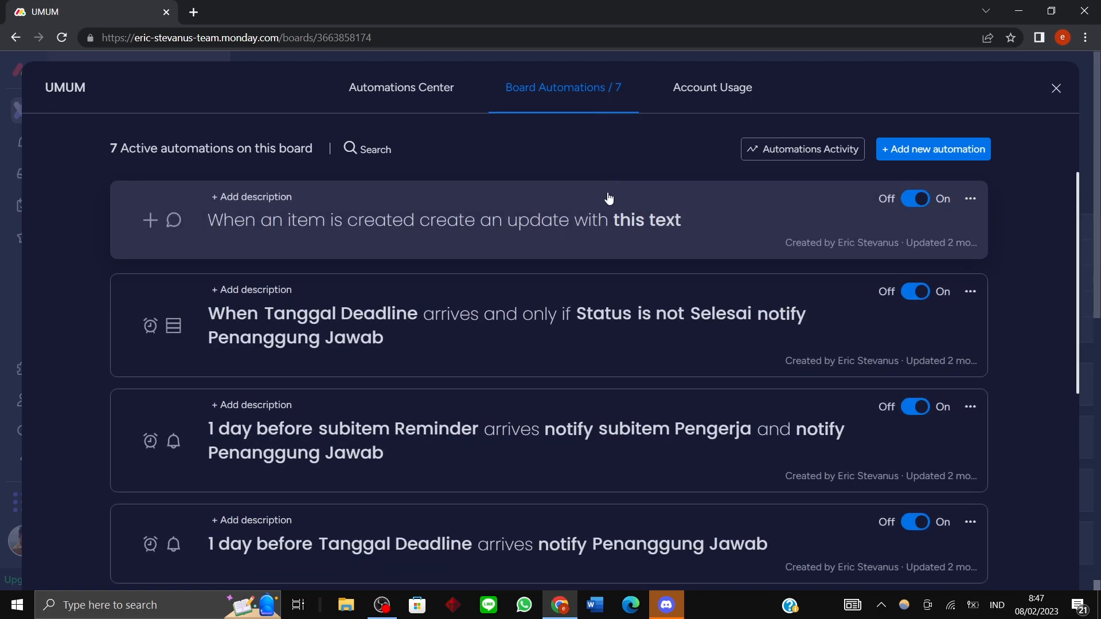
scroll(371, 251, down, 3)
Open the Tanggal Deadline automation that depends on Status and inspect its trigger time, date column and status column.
click(539, 198)
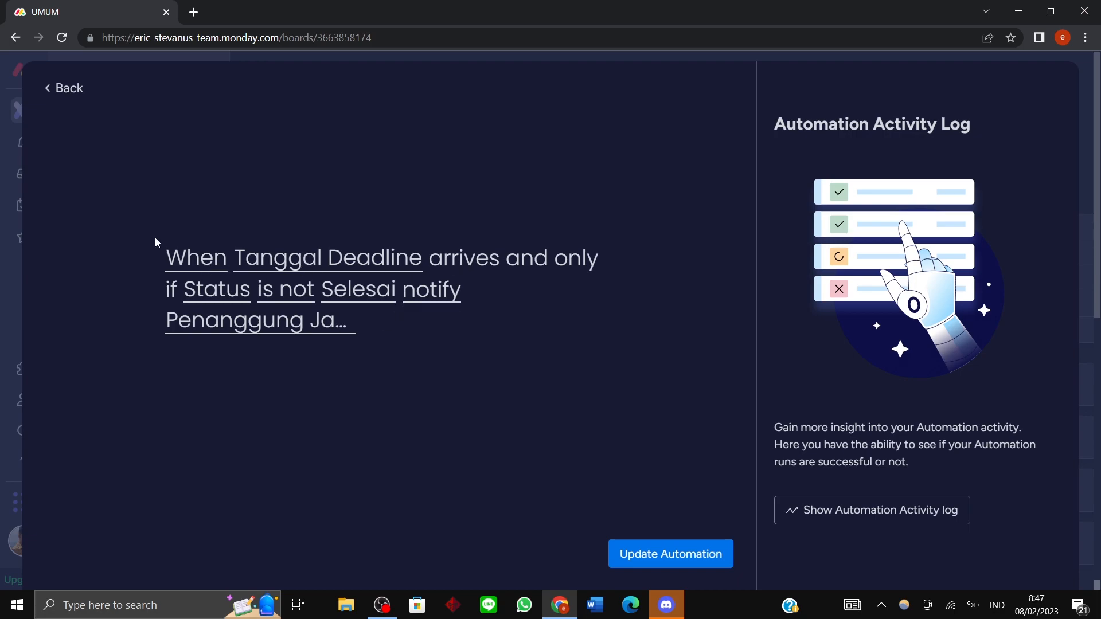
click(200, 259)
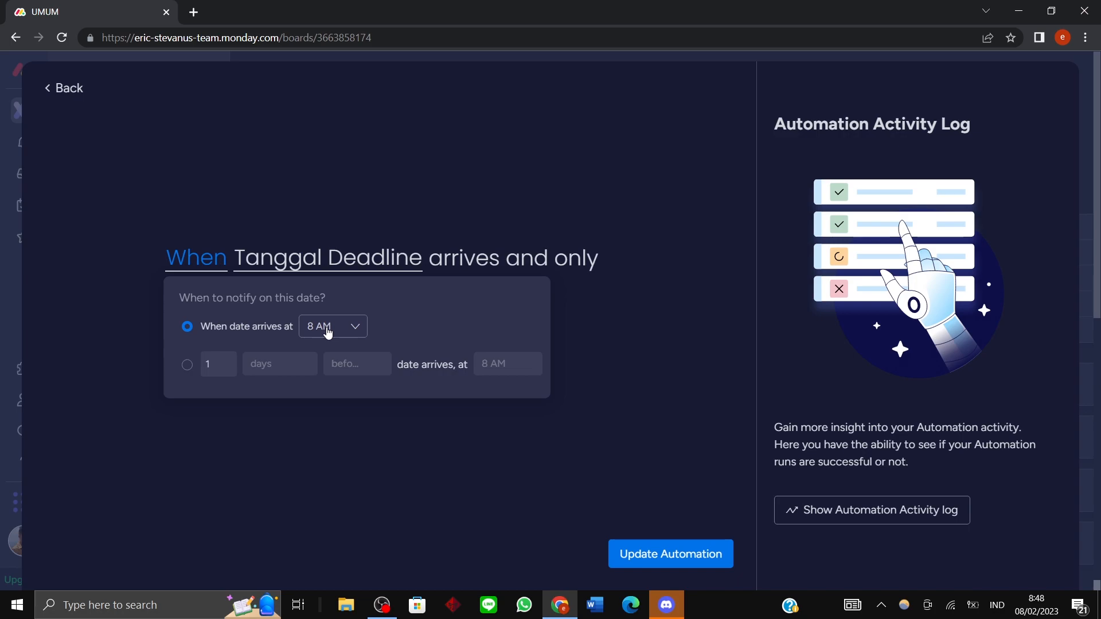
click(312, 179)
click(312, 252)
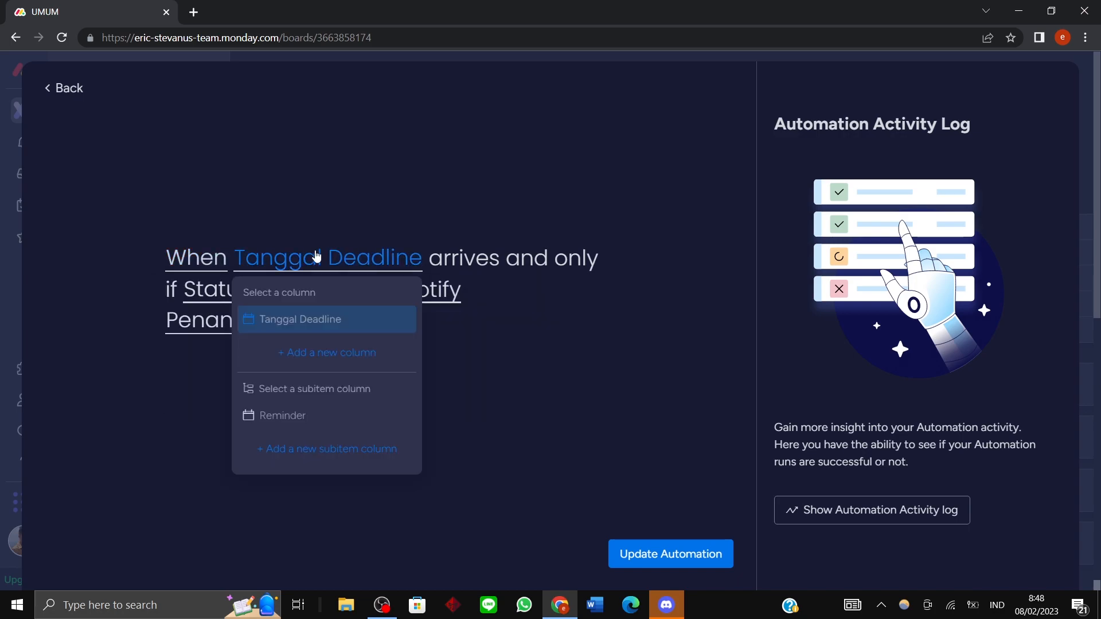
click(300, 321)
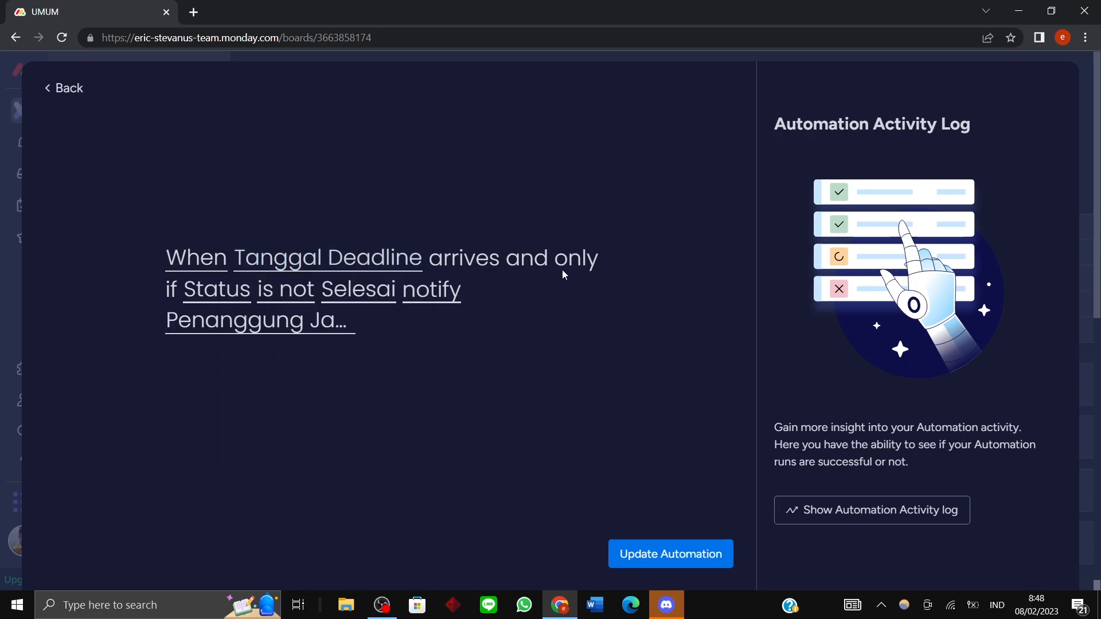
click(230, 294)
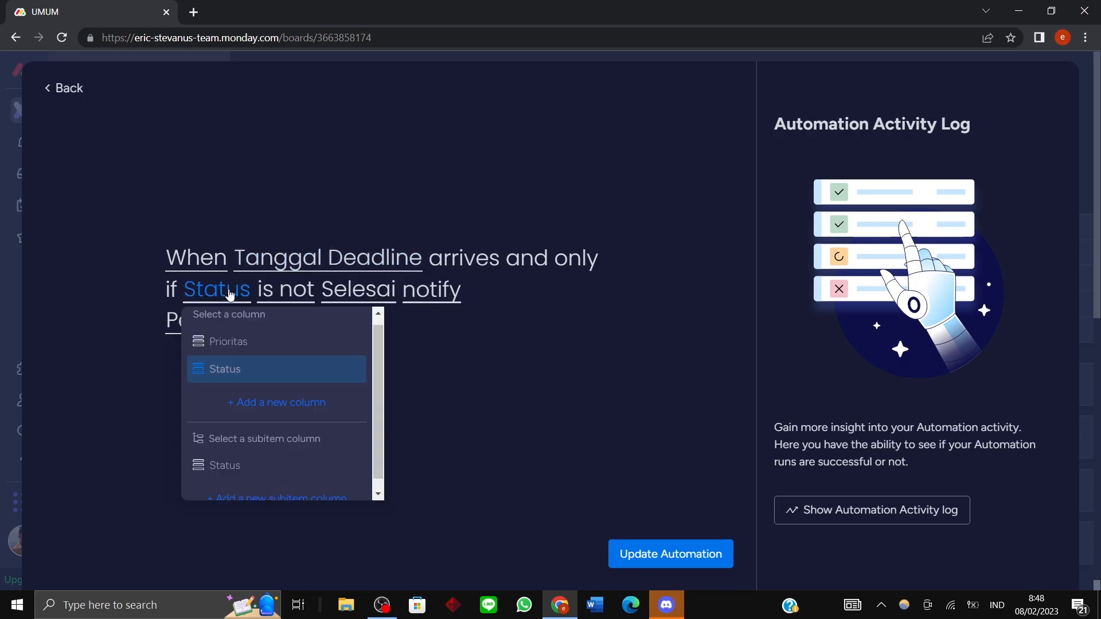
click(335, 191)
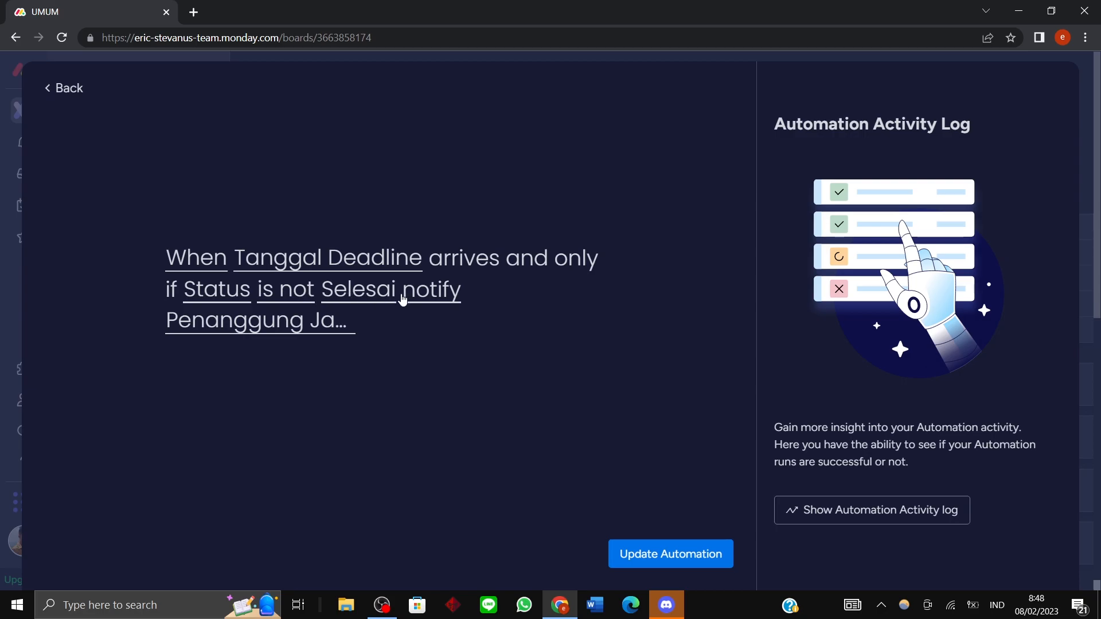
Inspect the automation's Selesai condition and read through its notification message and inserted task fields.
click(380, 298)
click(439, 220)
click(437, 289)
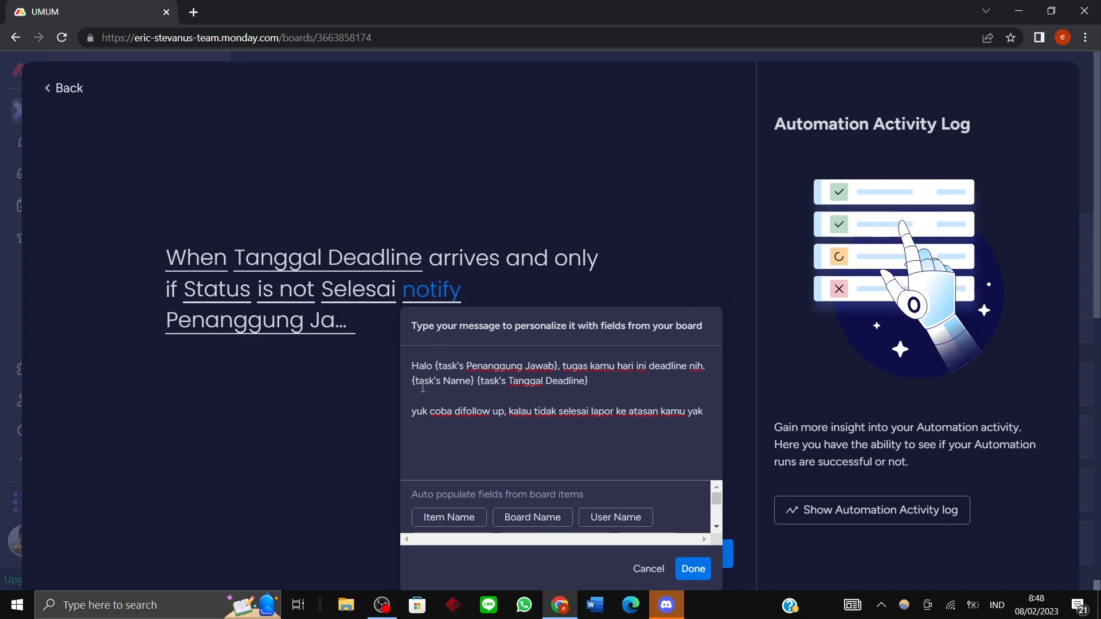
drag(414, 366, 721, 431)
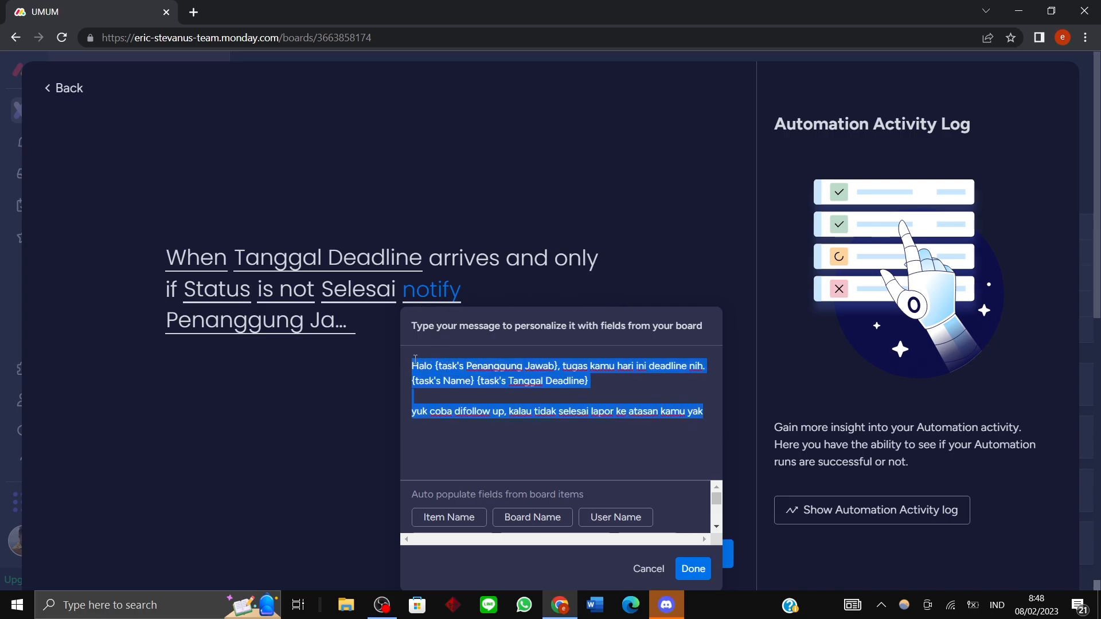
click(438, 367)
drag(435, 365, 705, 359)
drag(412, 381, 590, 381)
click(589, 382)
drag(417, 411, 700, 420)
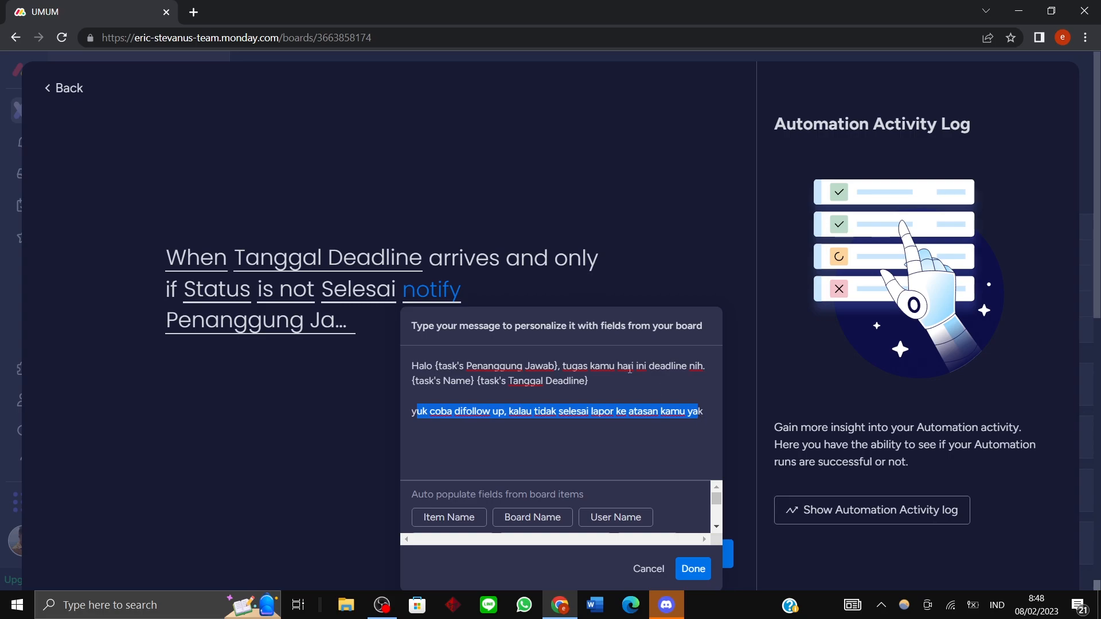
Check the available notification times in the automation's When setting and return to the board's automation list.
click(205, 229)
click(197, 258)
click(343, 325)
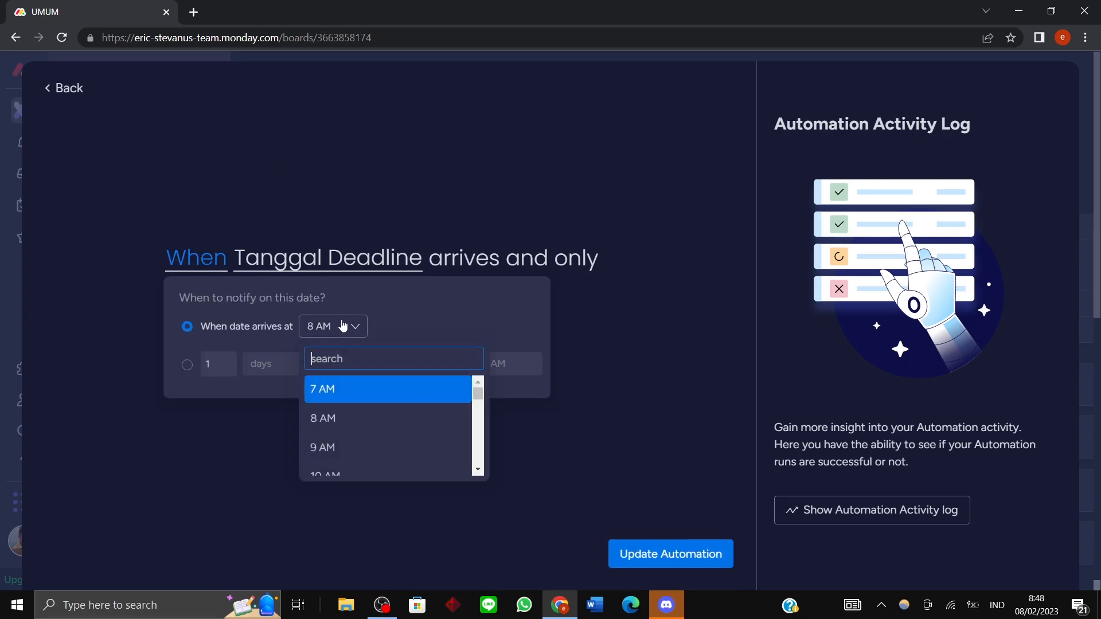
click(383, 238)
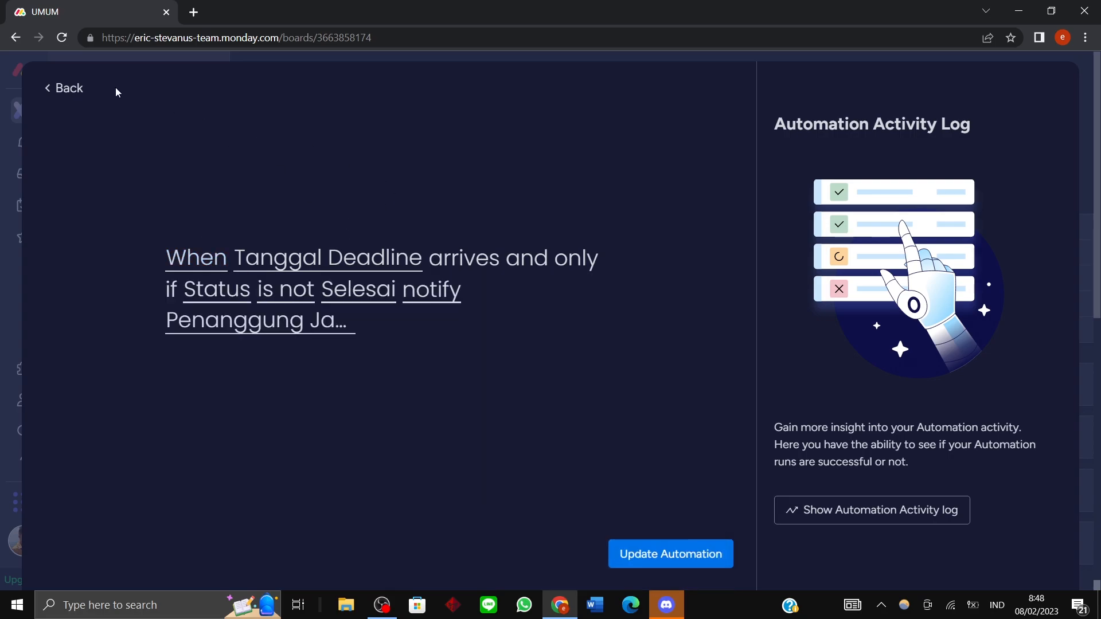
click(50, 95)
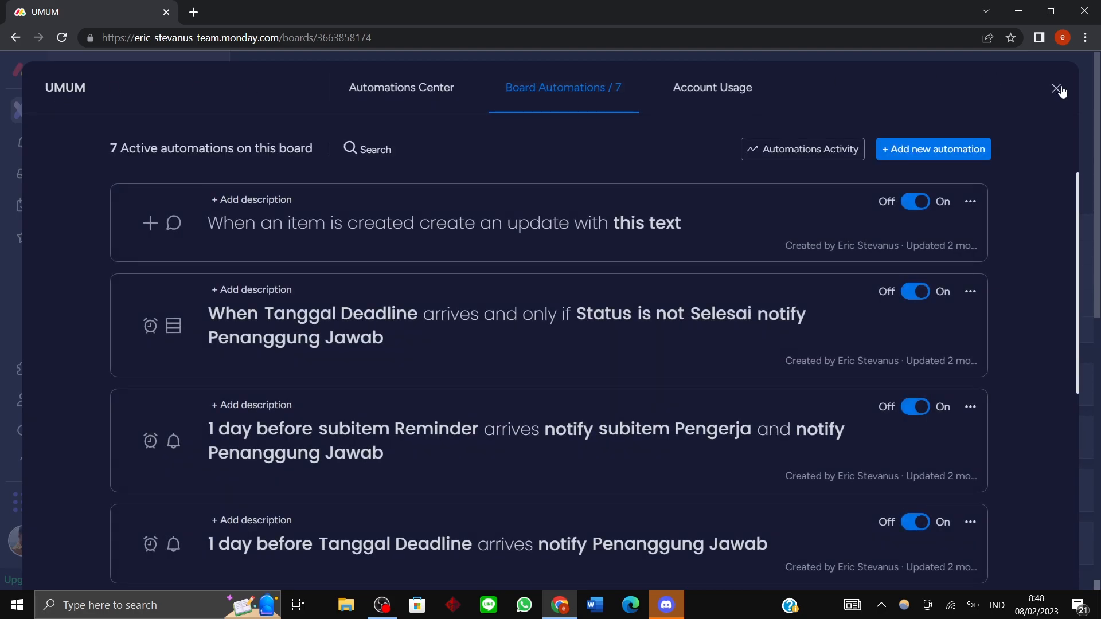
Show the Basic automation templates in the Automations Center.
click(405, 87)
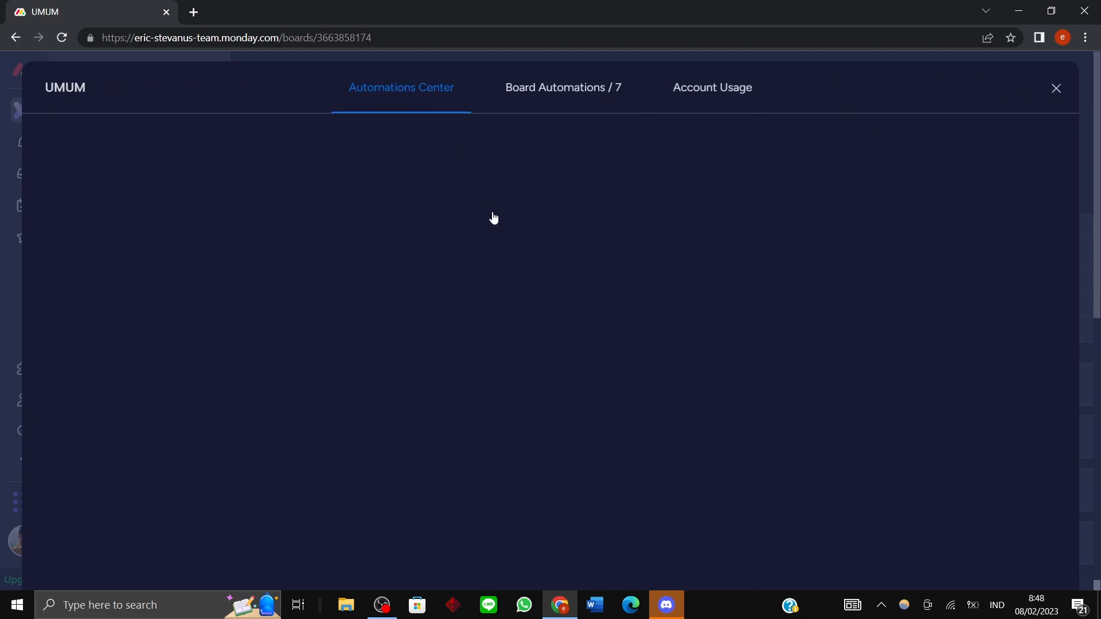
click(115, 175)
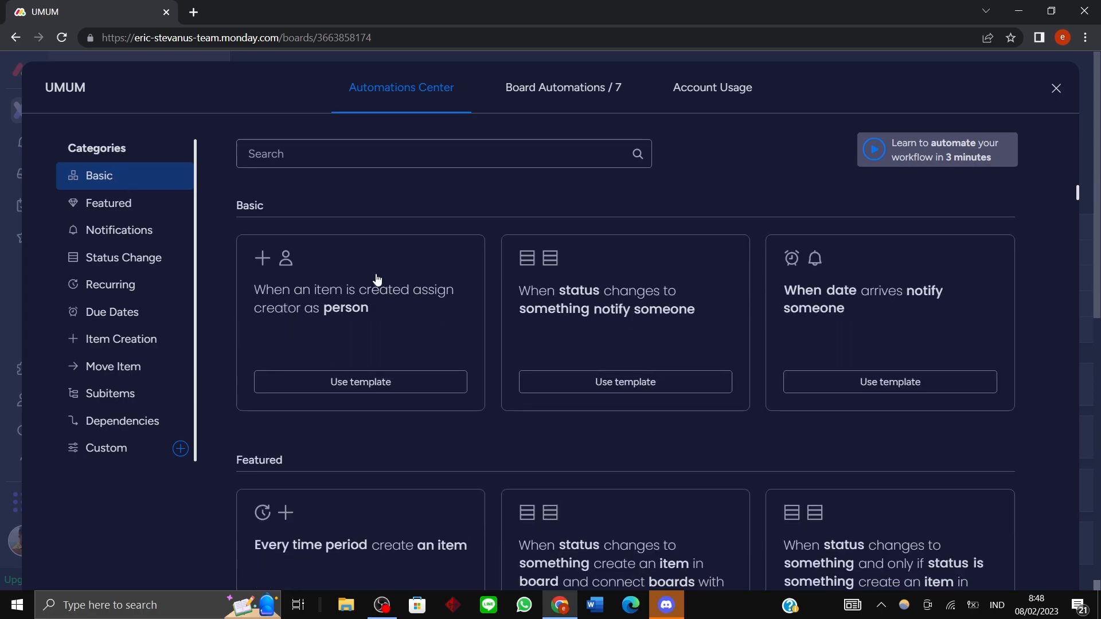
Browse the Featured automation templates and close the Automations Center.
scroll(876, 386, down, 8)
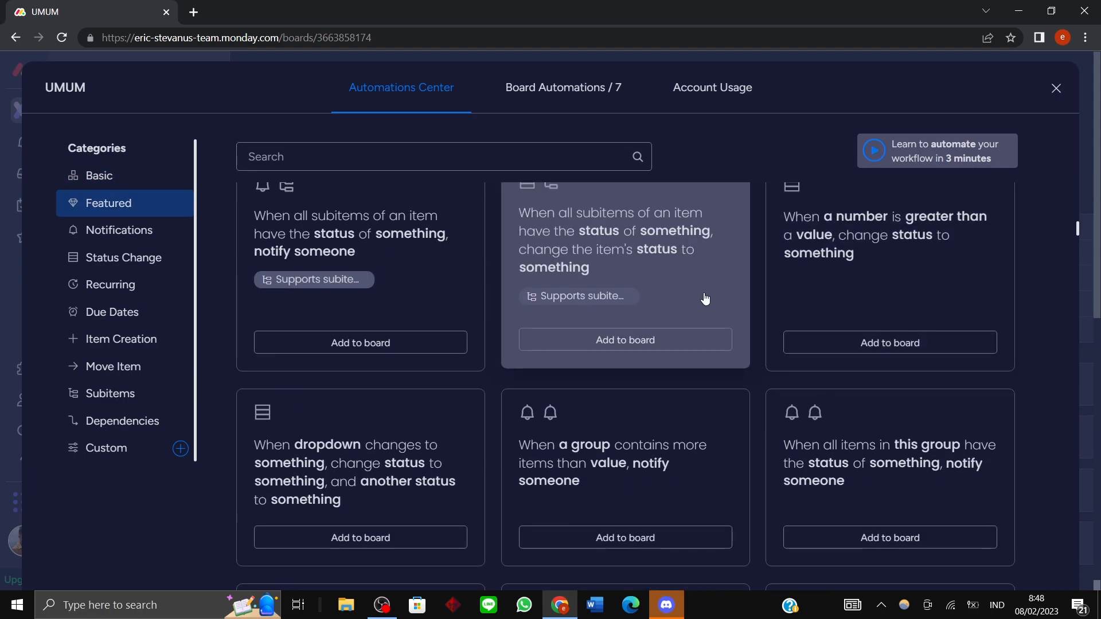
click(1056, 90)
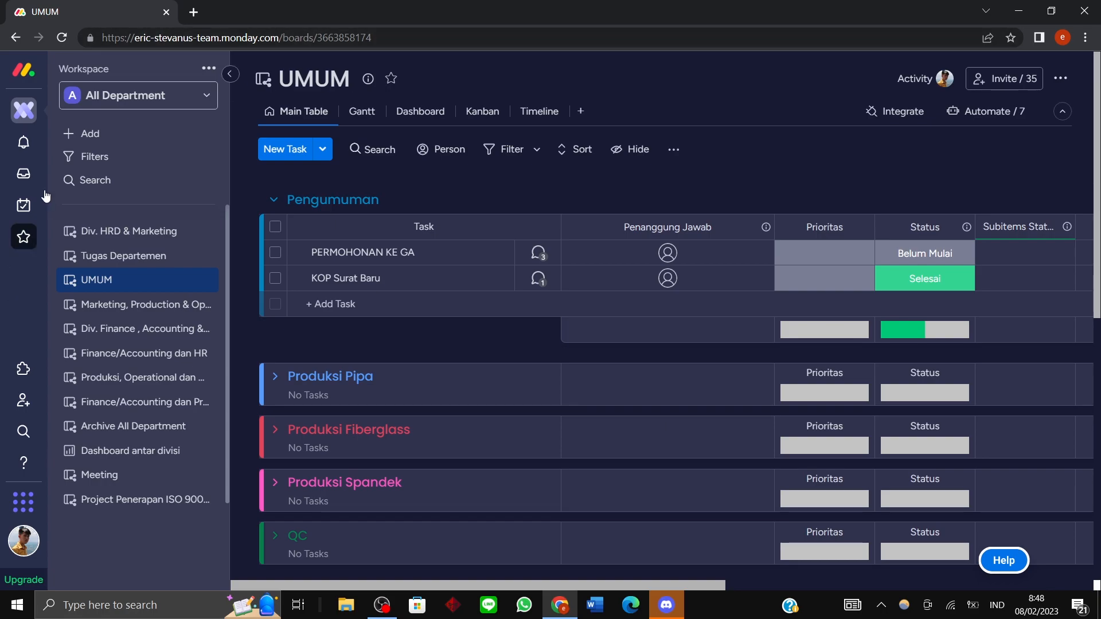
Open the notifications list and go back up to the newest notifications.
click(23, 142)
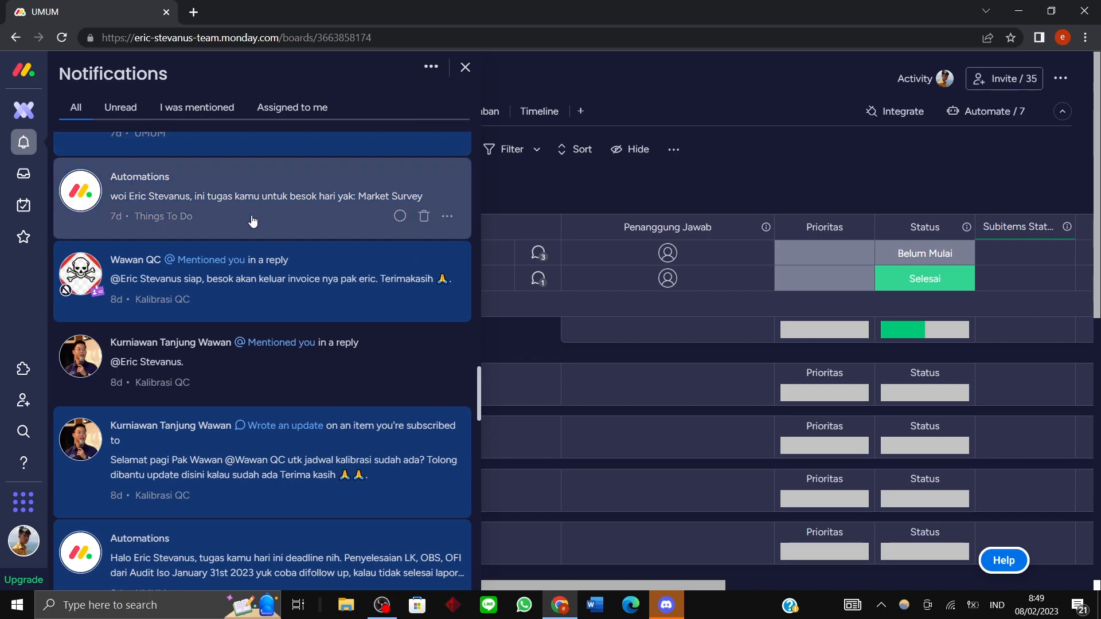
click(24, 145)
click(24, 145)
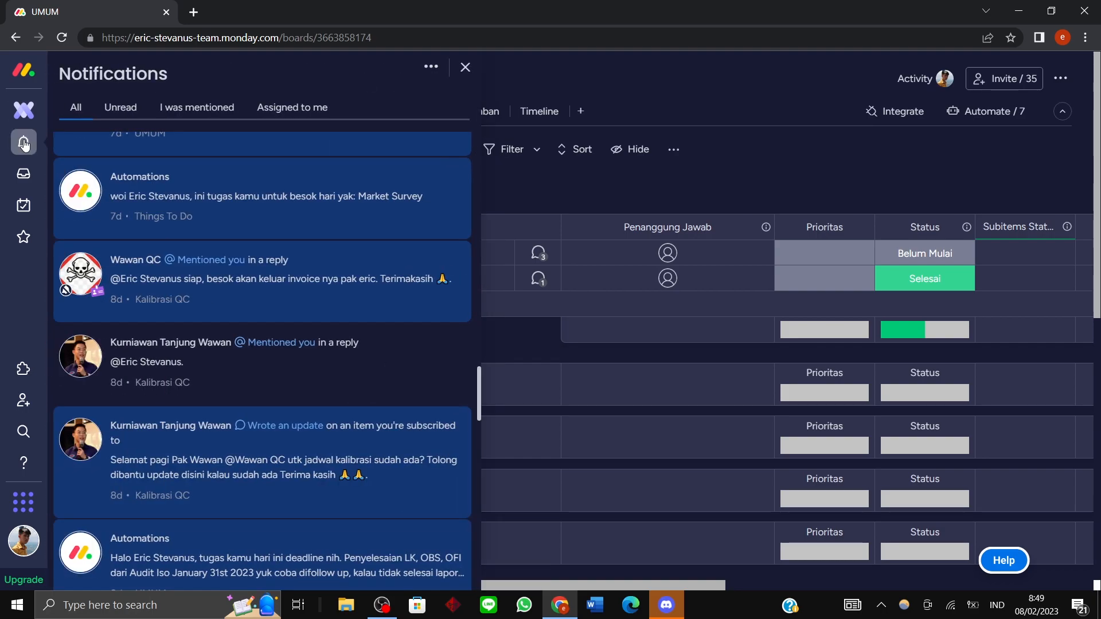
scroll(232, 284, up, 10)
scroll(250, 307, up, 3)
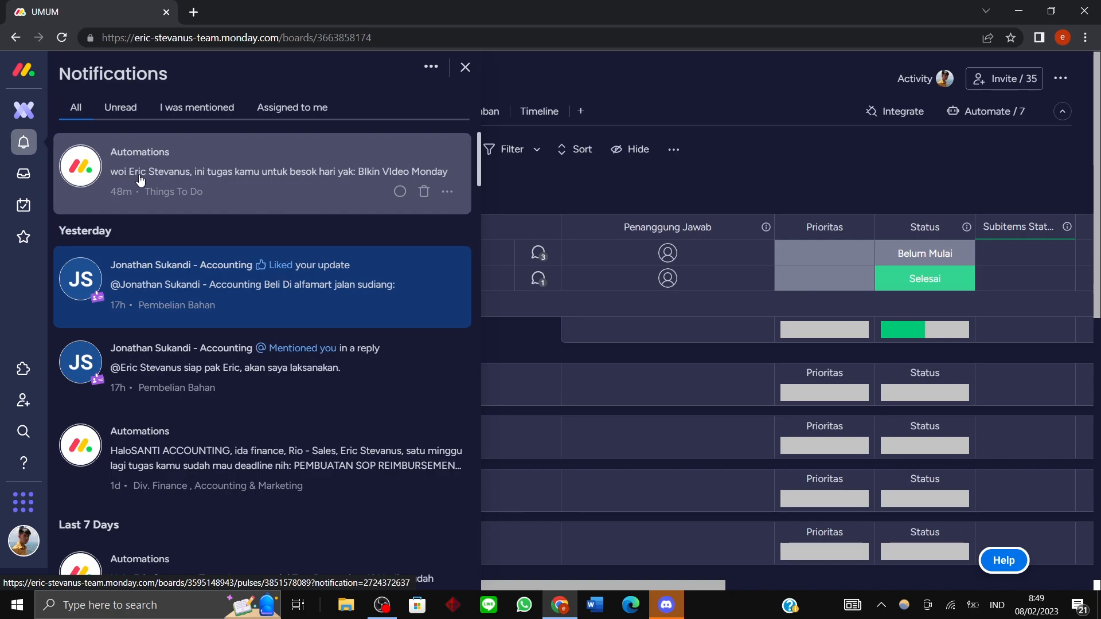
Open the BIkin VIdeo Monday task on the Things To Do board from its automation notification and close the task's updates.
click(184, 172)
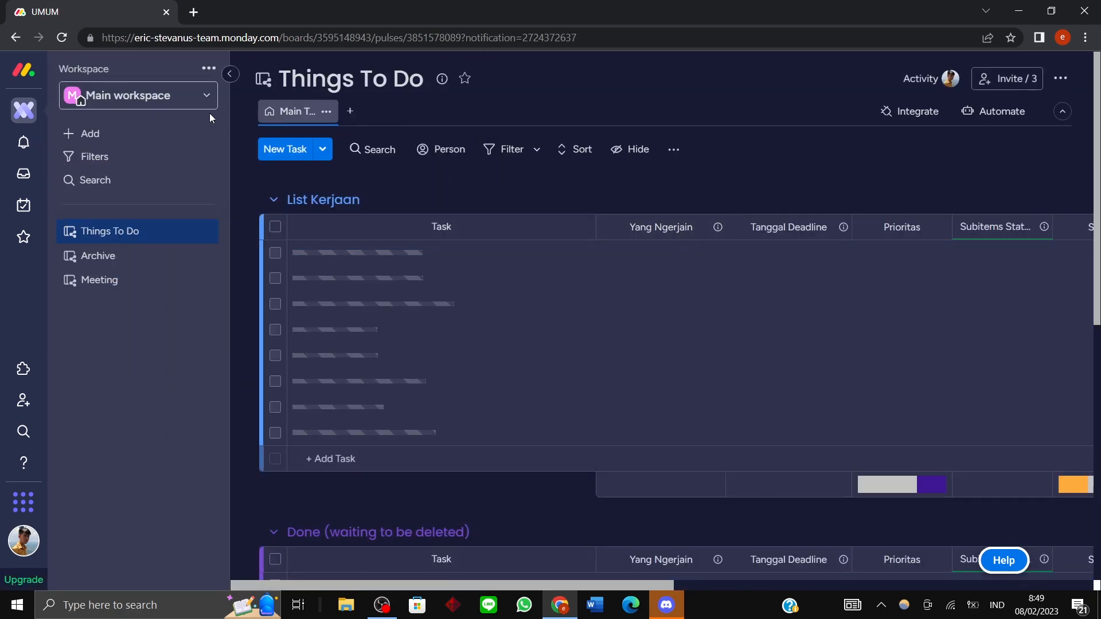
click(123, 96)
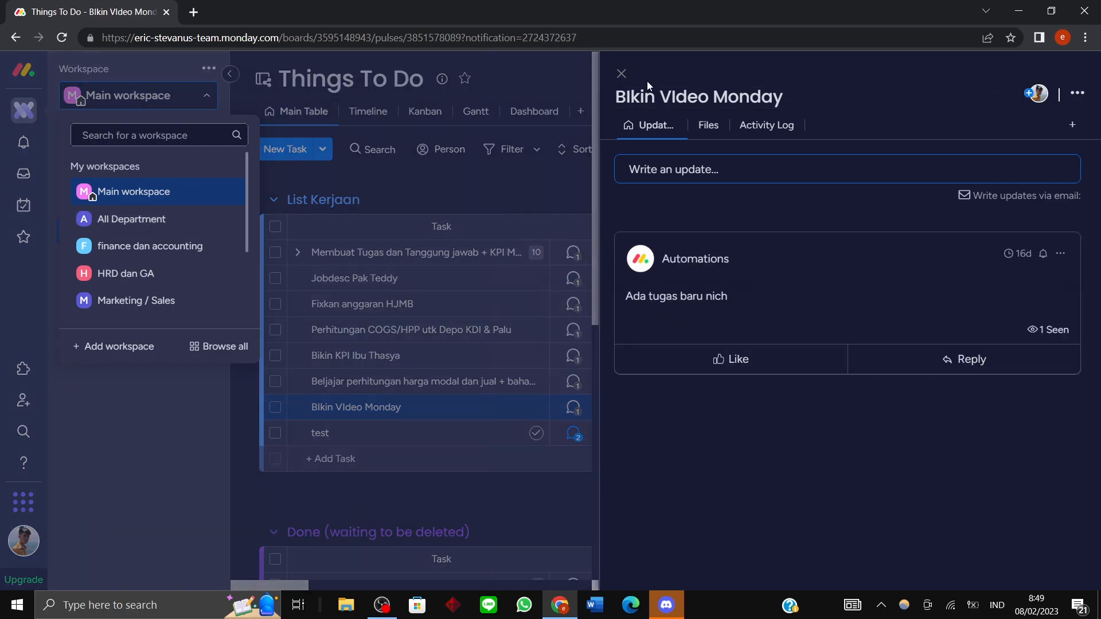
click(622, 74)
Open the Things To Do board's automation that notifies when the subitem Date arrives and Status is not Selesai.
click(982, 112)
scroll(516, 284, down, 3)
scroll(515, 286, up, 2)
click(498, 304)
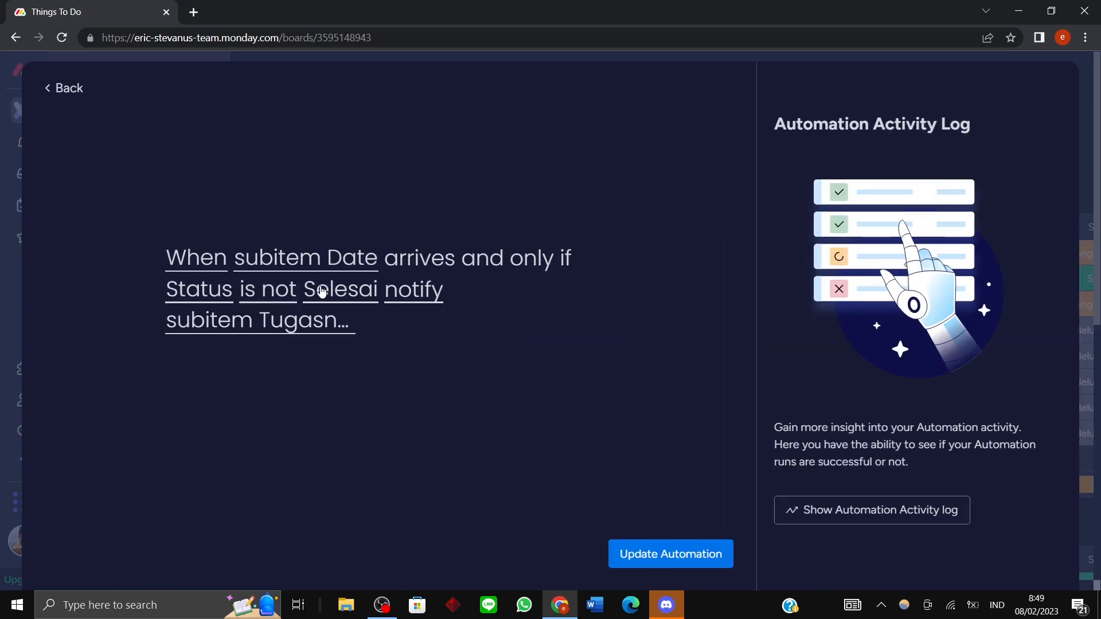
Read through the subitem automation's notification message with its inserted fields and return to the board's automation list.
click(425, 304)
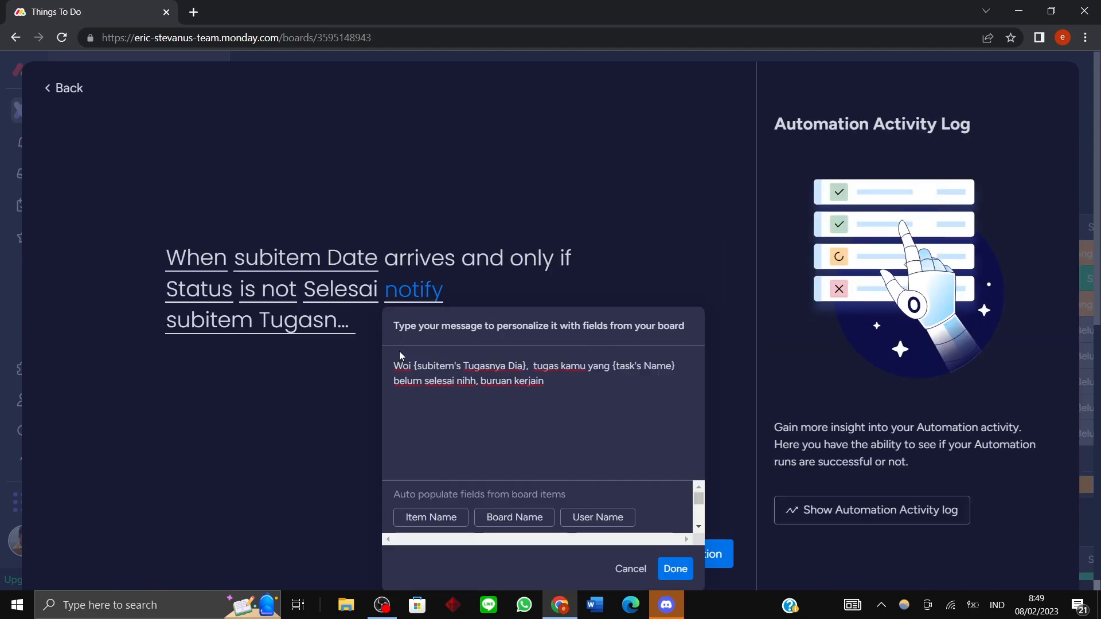
drag(410, 362, 392, 361)
click(427, 370)
drag(409, 366, 674, 380)
drag(544, 391, 400, 372)
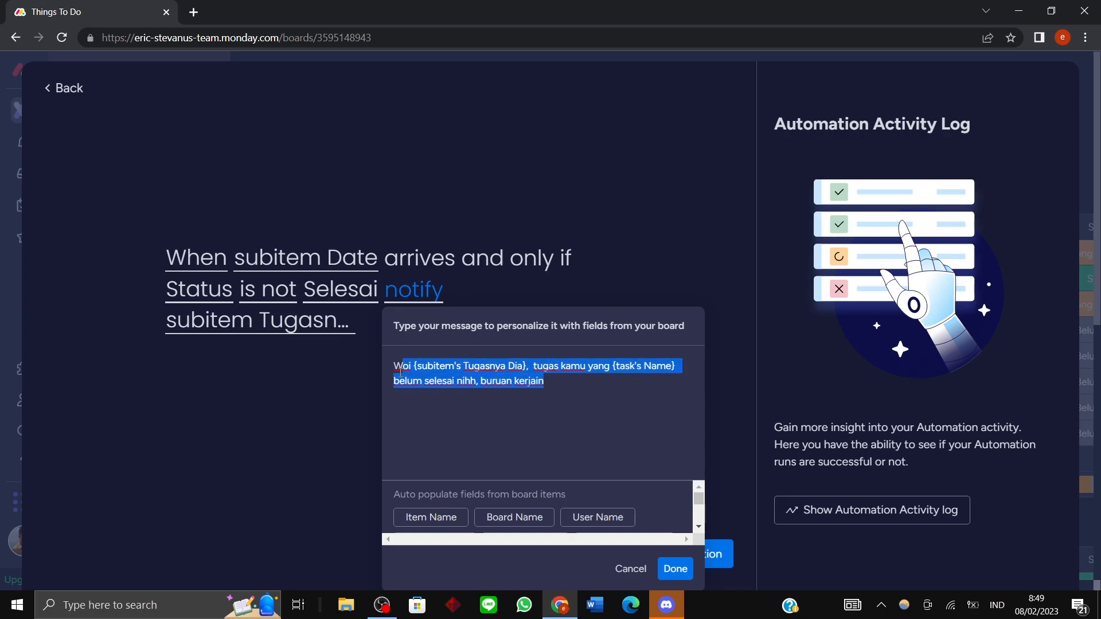
click(423, 364)
drag(395, 366, 546, 382)
click(48, 99)
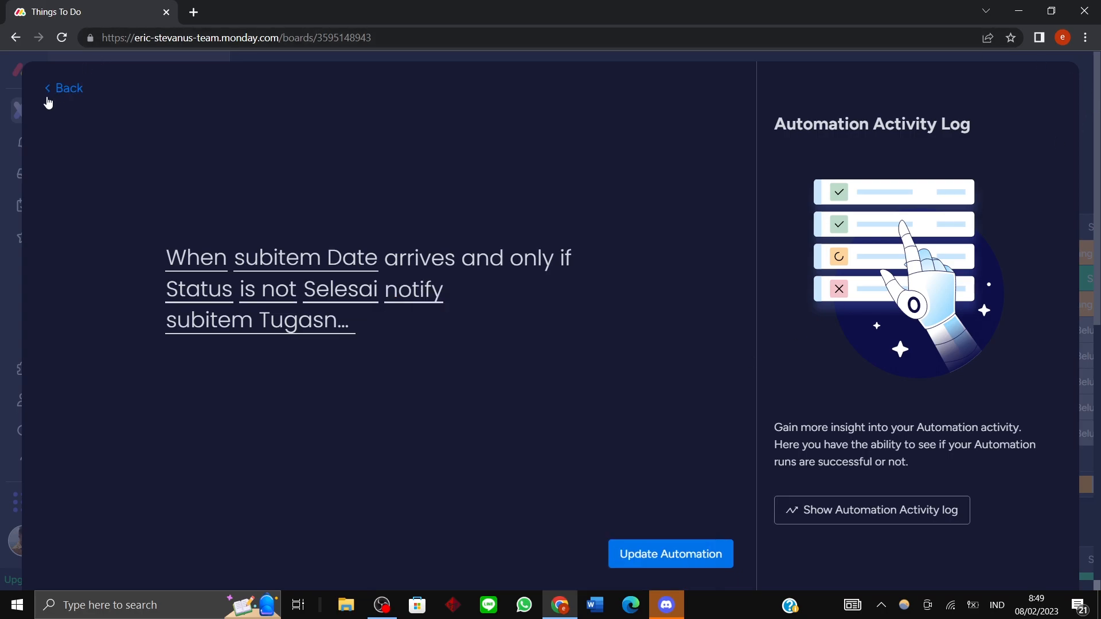
click(48, 96)
Inspect the notification message of the Every day automation for a passed Tanggal Deadline, cancel it and close the board's automations.
click(681, 246)
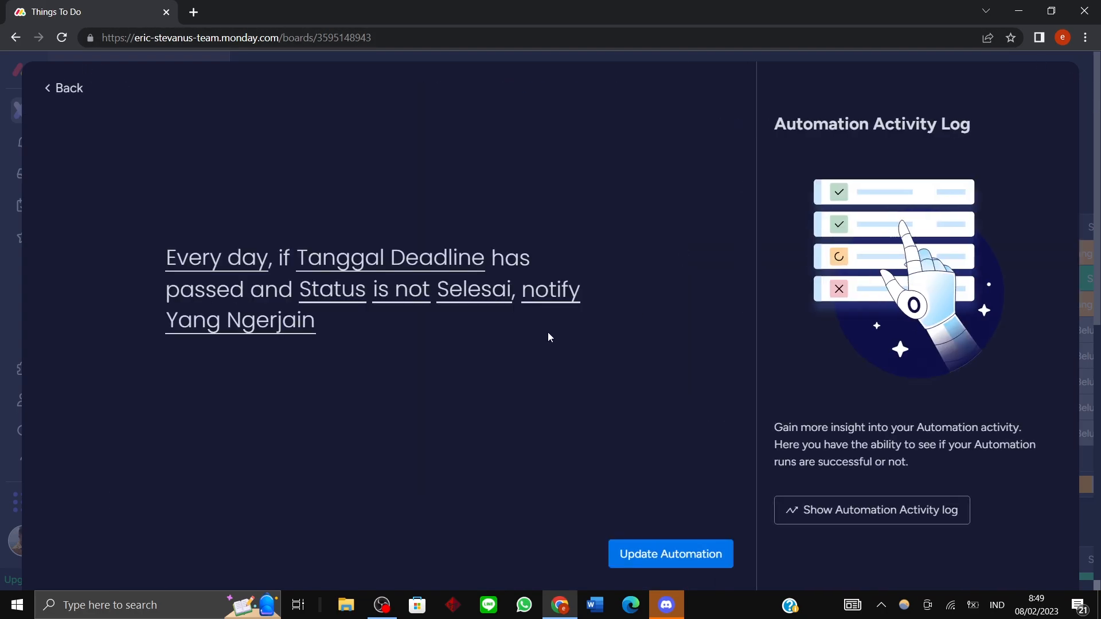
click(554, 292)
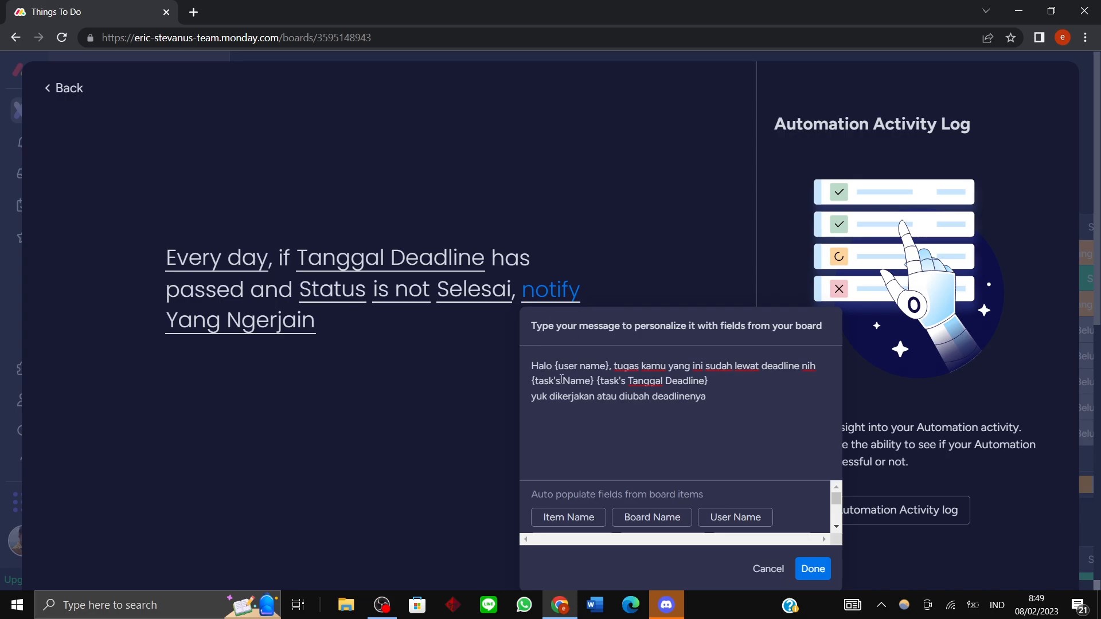
drag(532, 365, 607, 363)
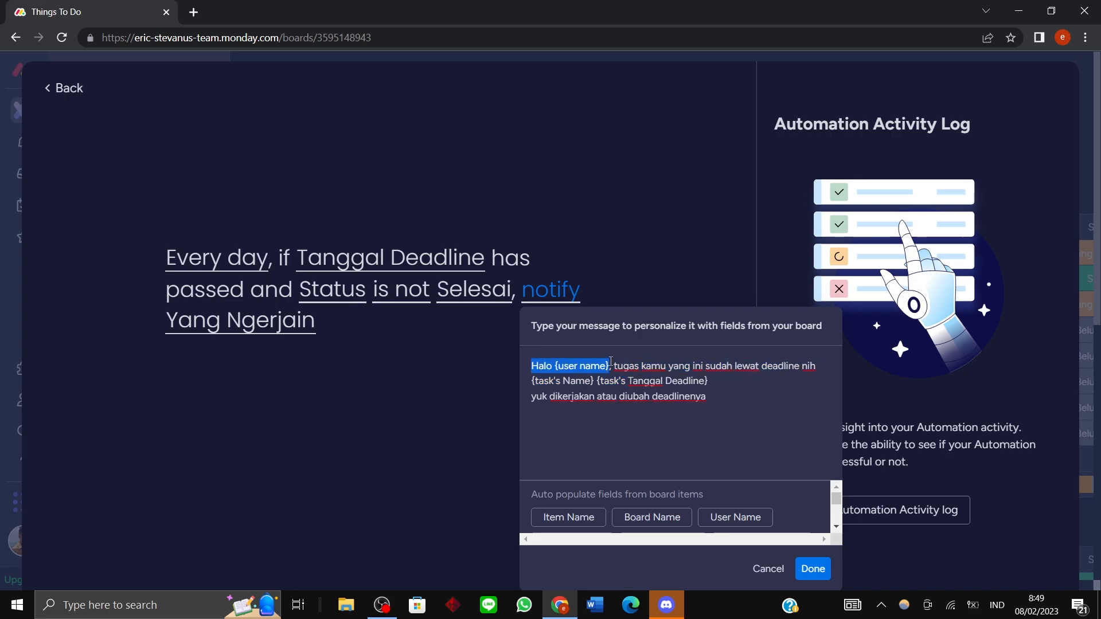
drag(621, 363, 716, 396)
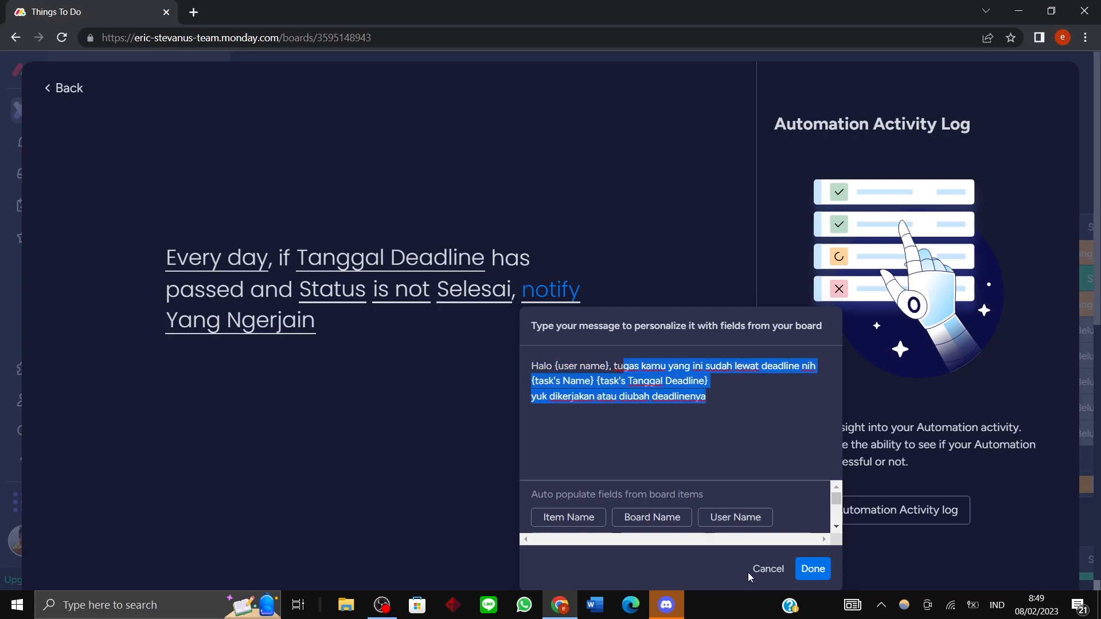
click(770, 572)
click(40, 83)
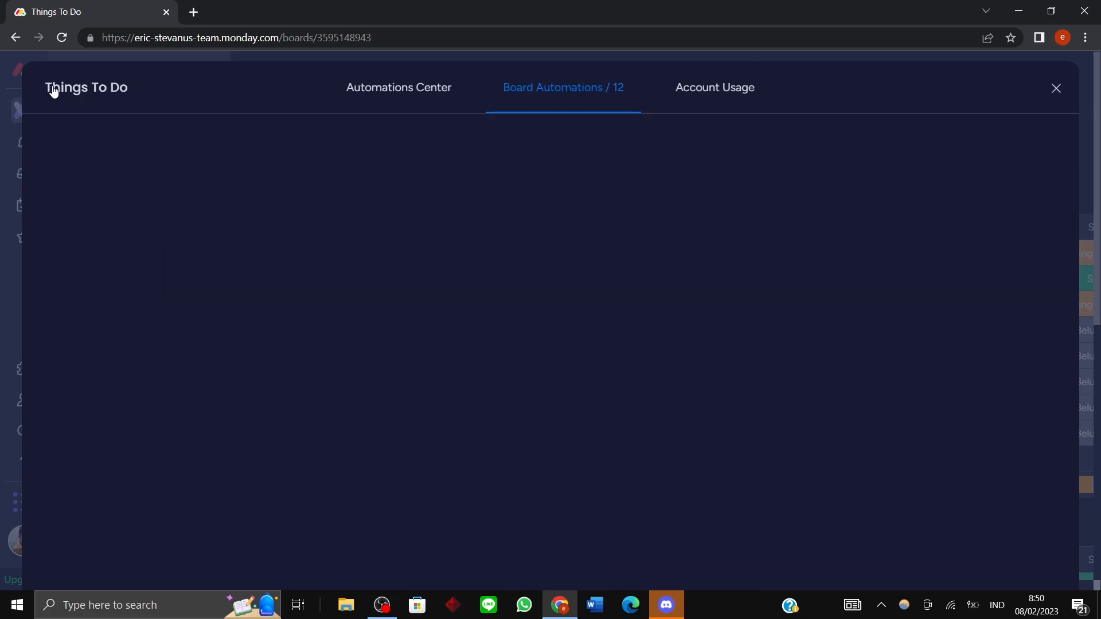
click(1055, 89)
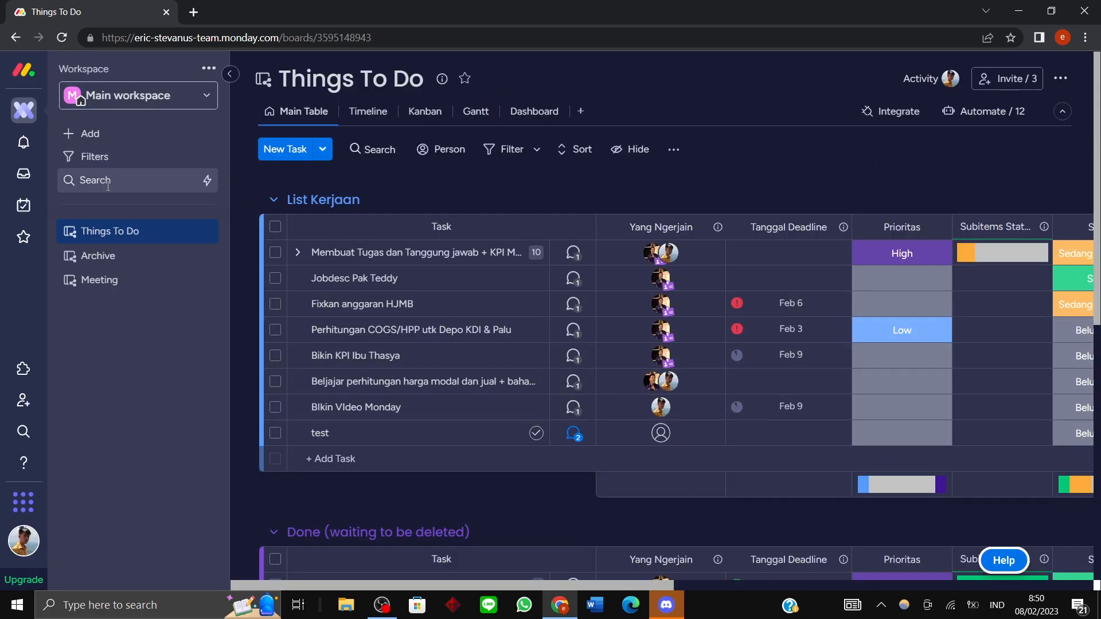
click(158, 100)
click(159, 100)
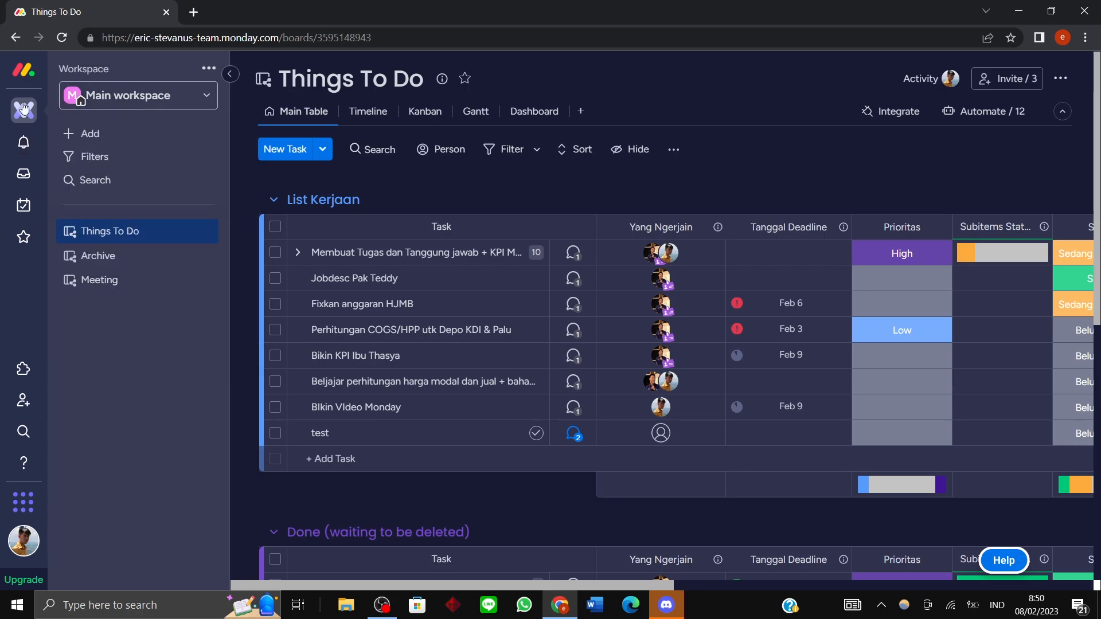
Visit the inbox and open the notifications list to review recent mentions, likes and automation messages.
click(24, 172)
click(36, 150)
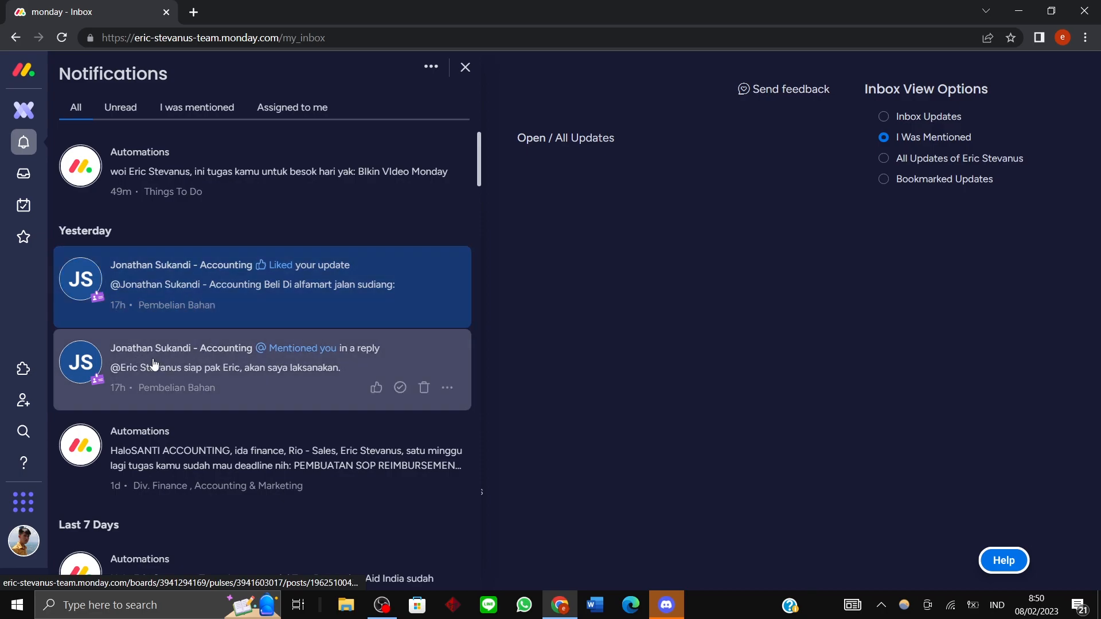
scroll(287, 263, down, 4)
scroll(287, 265, up, 4)
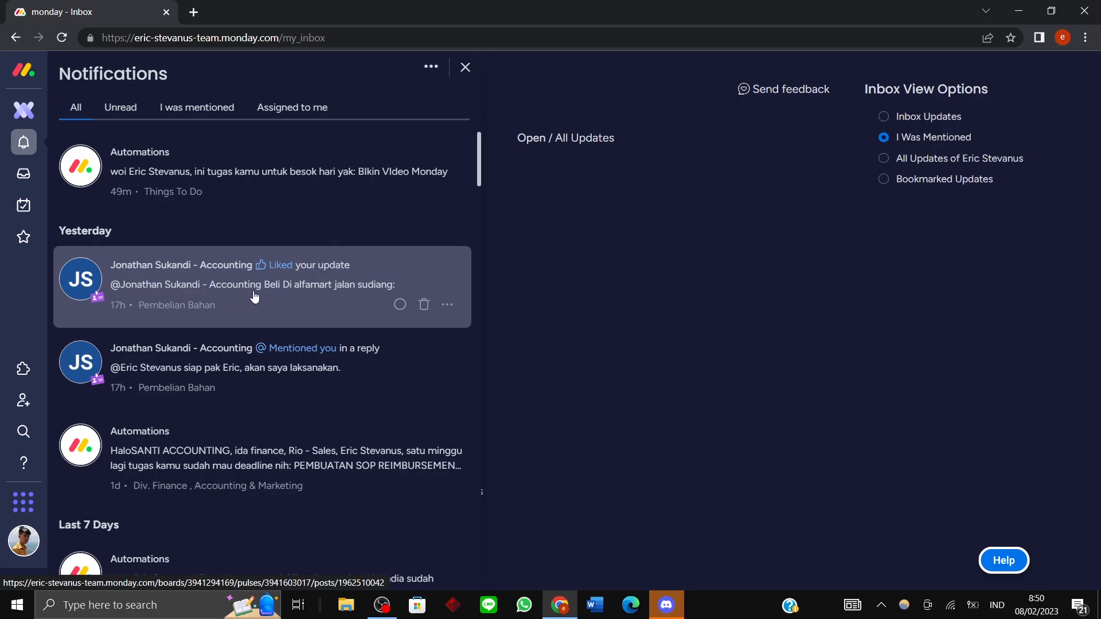
scroll(312, 308, down, 2)
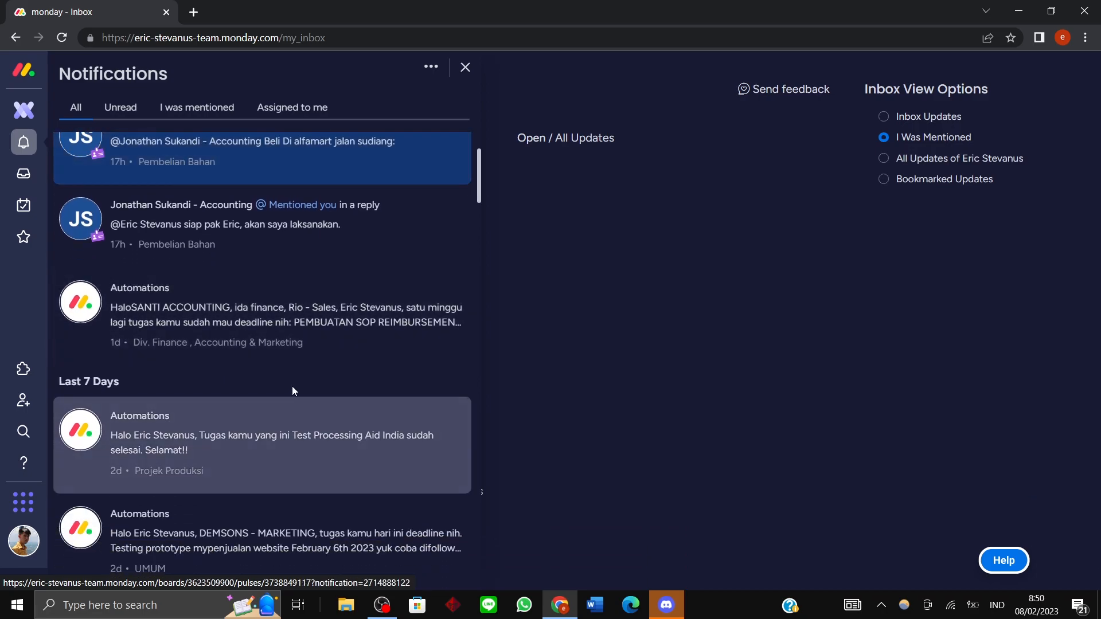
scroll(207, 335, down, 6)
scroll(213, 338, up, 5)
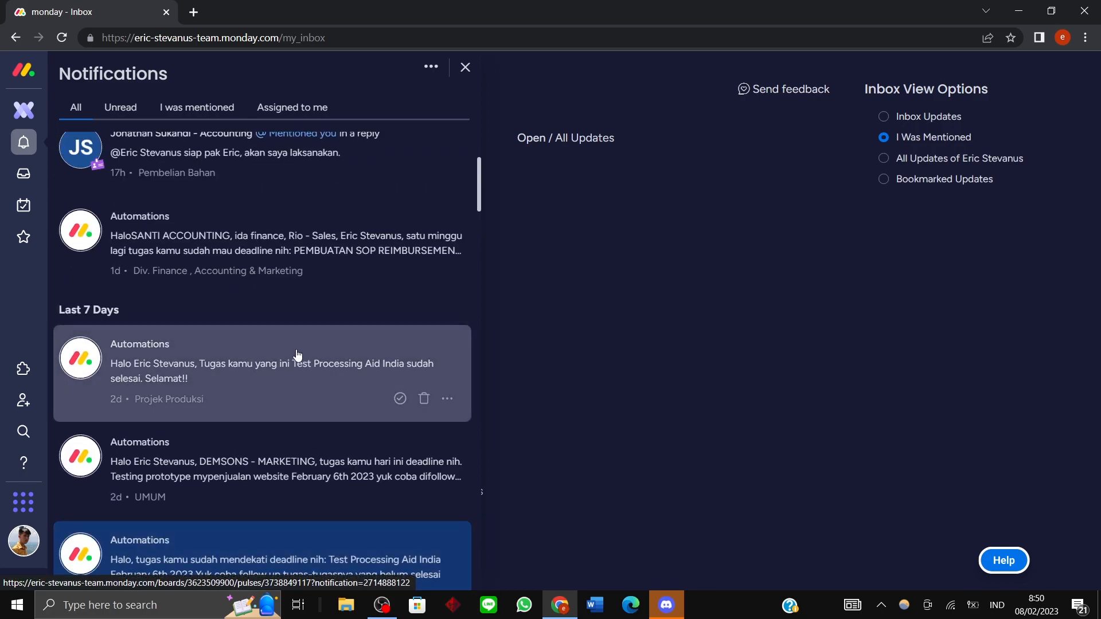
Return to the inbox and set its view to Inbox Updates.
click(24, 174)
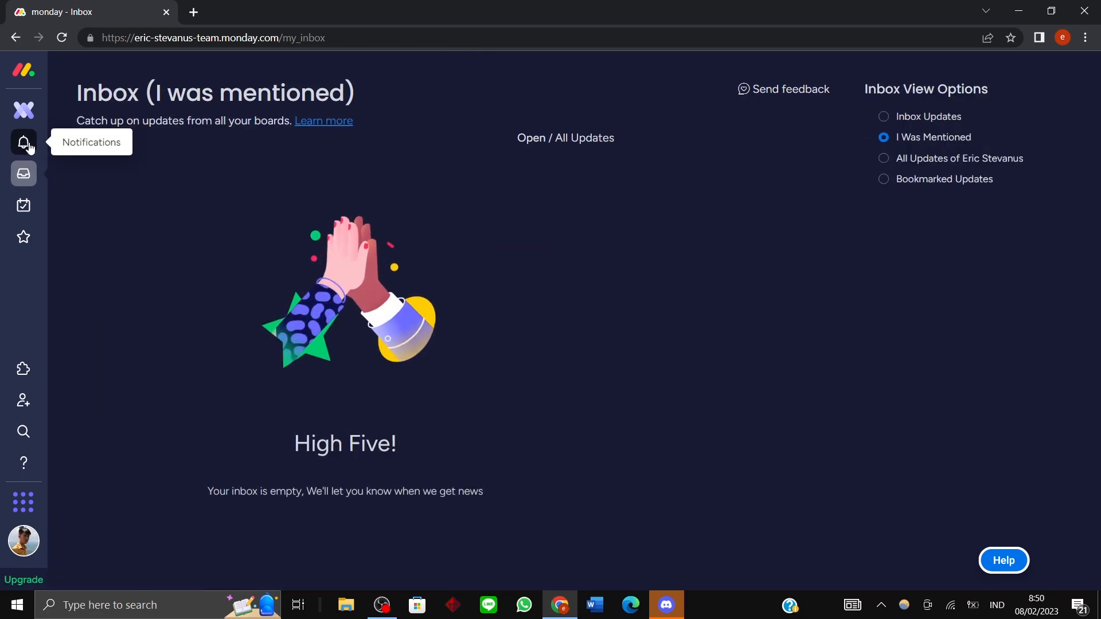
click(887, 118)
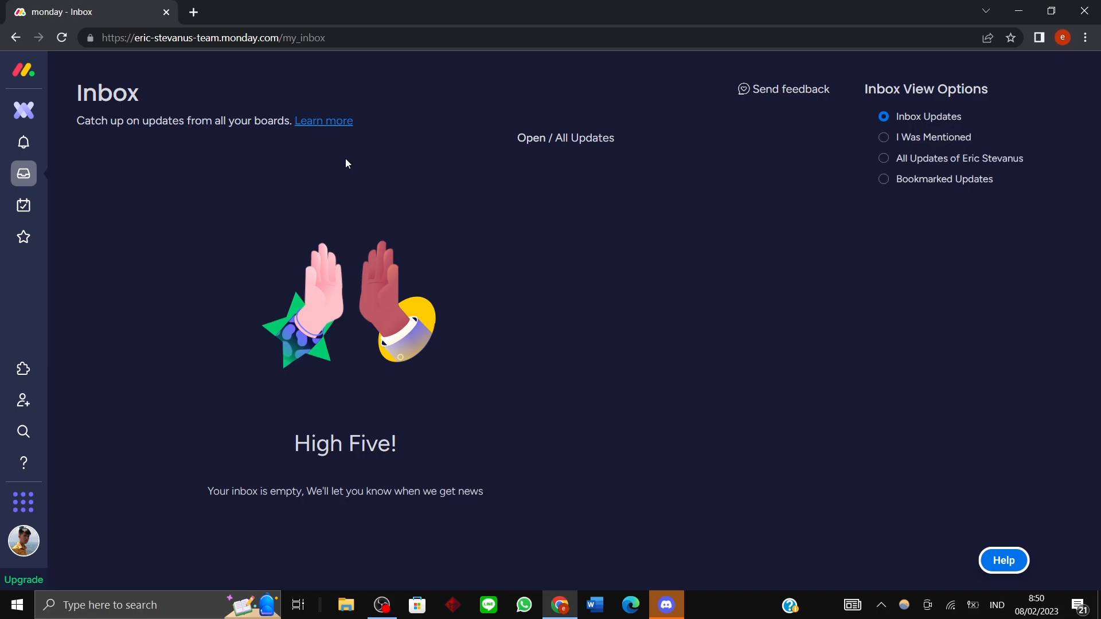
click(23, 144)
click(23, 173)
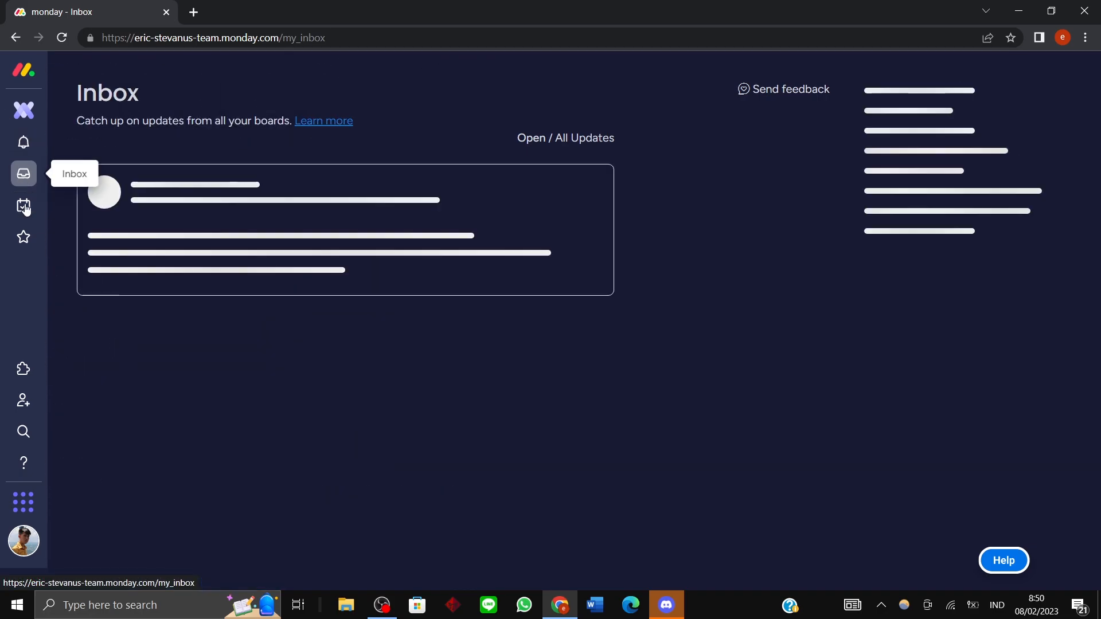
Open the notification settings of the account's own profile.
click(21, 552)
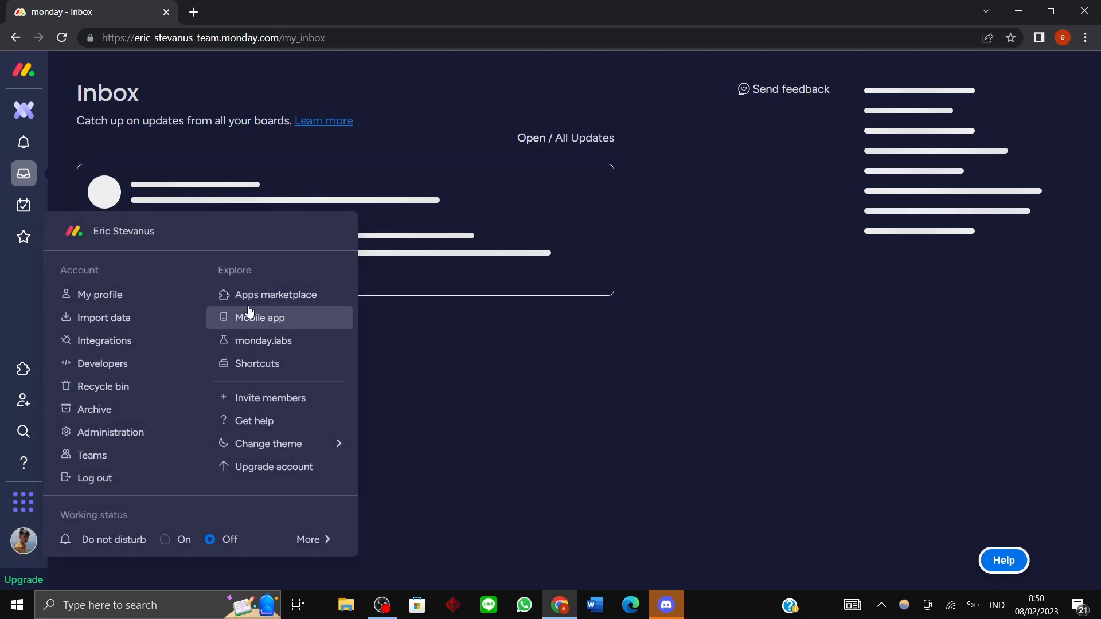
click(140, 301)
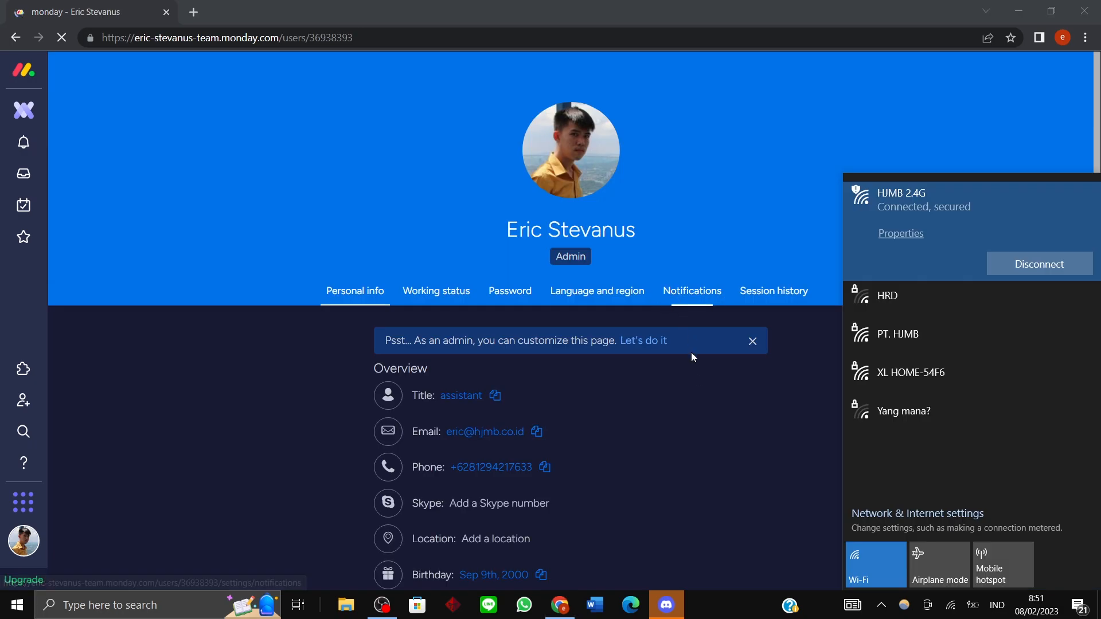
click(692, 291)
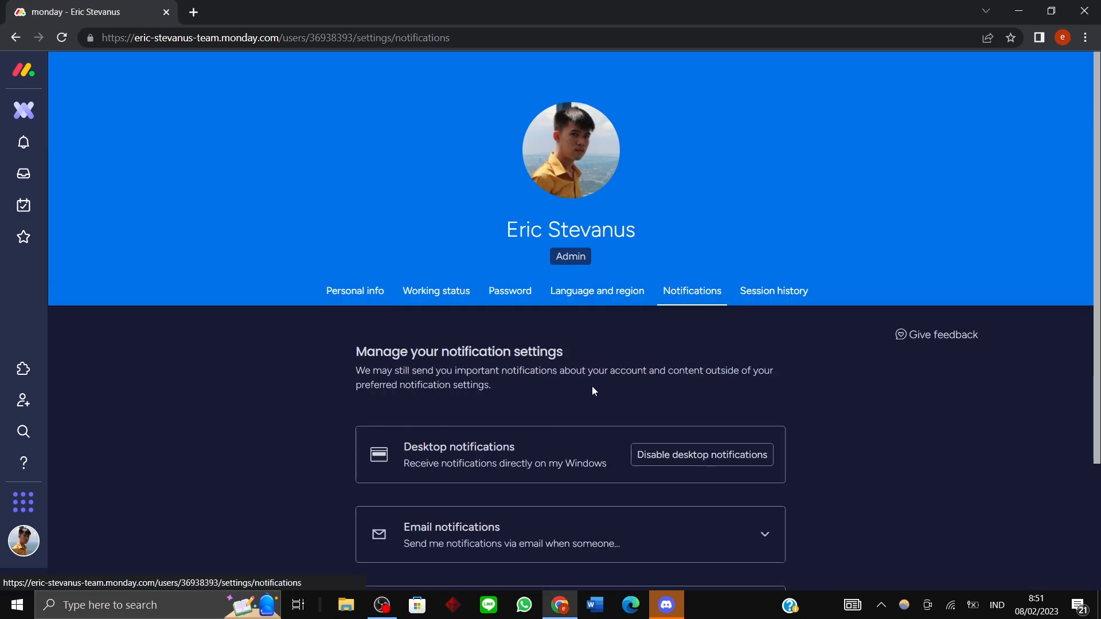
Expand the Email notifications and In monday sections and review which events trigger notifications.
scroll(520, 371, down, 2)
click(695, 361)
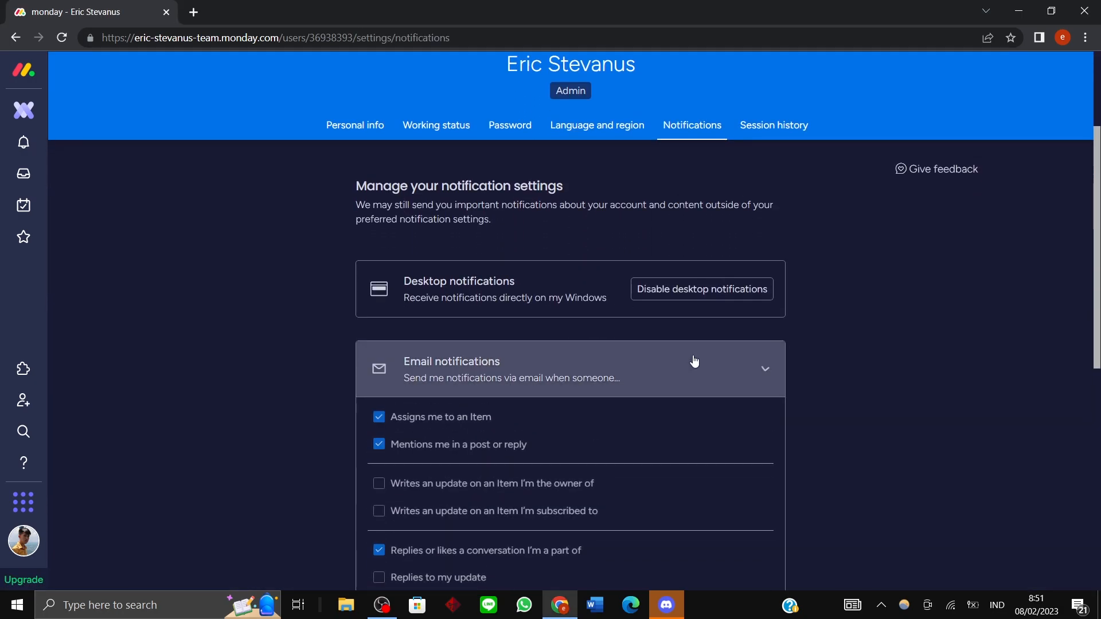
scroll(696, 359, down, 5)
scroll(497, 350, down, 4)
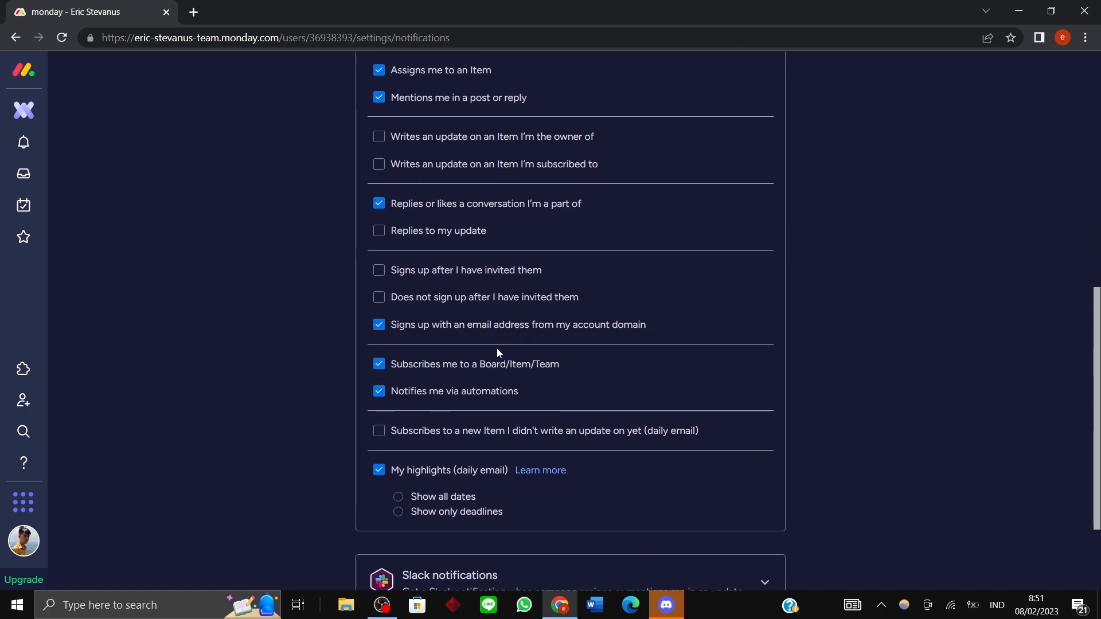
click(550, 530)
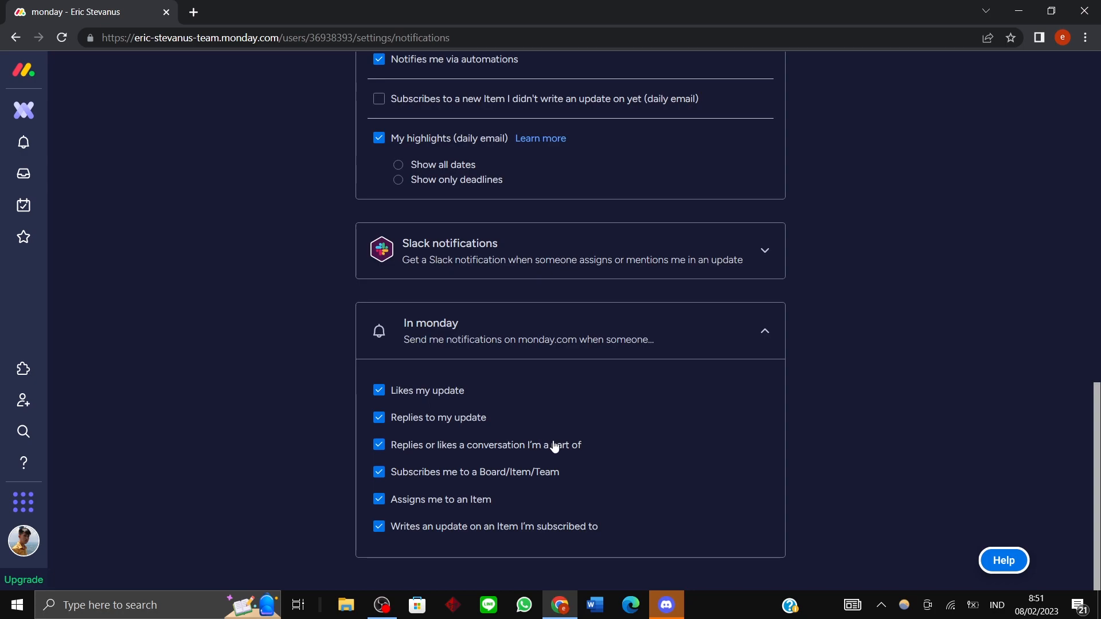
scroll(504, 455, up, 10)
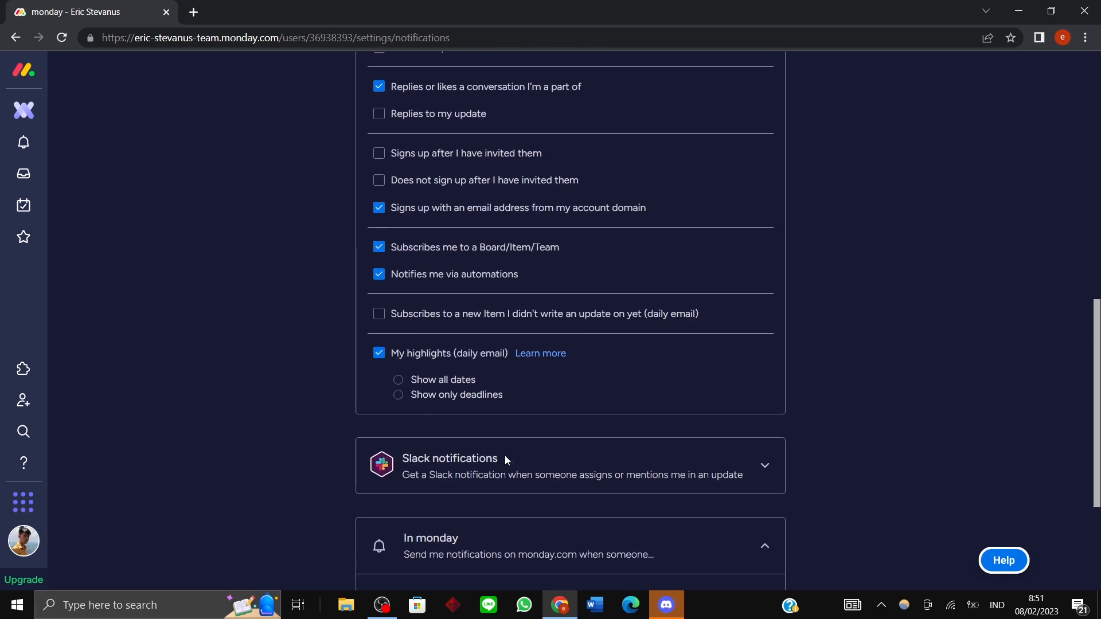
Go back to the inbox, check the notifications list for comparison and return to the Inbox Updates view.
click(21, 172)
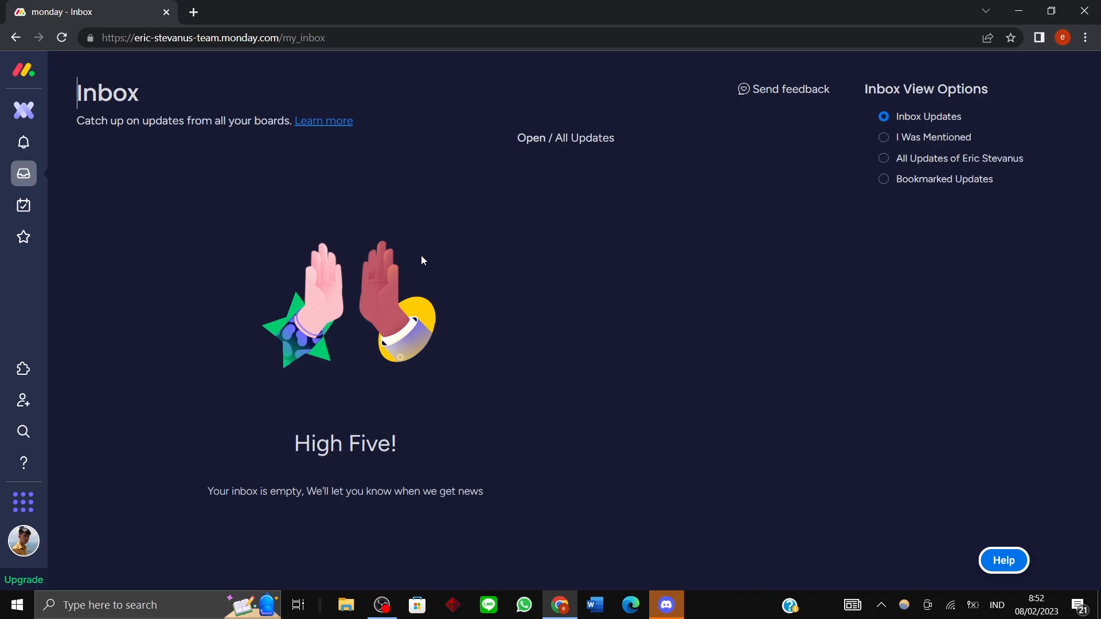
click(23, 145)
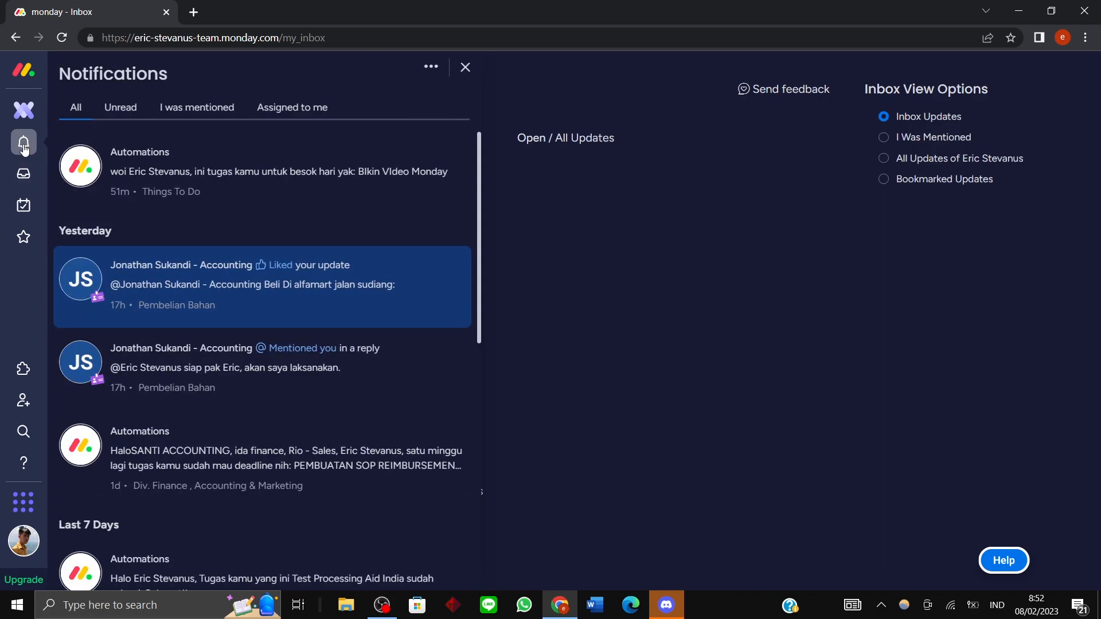
click(23, 173)
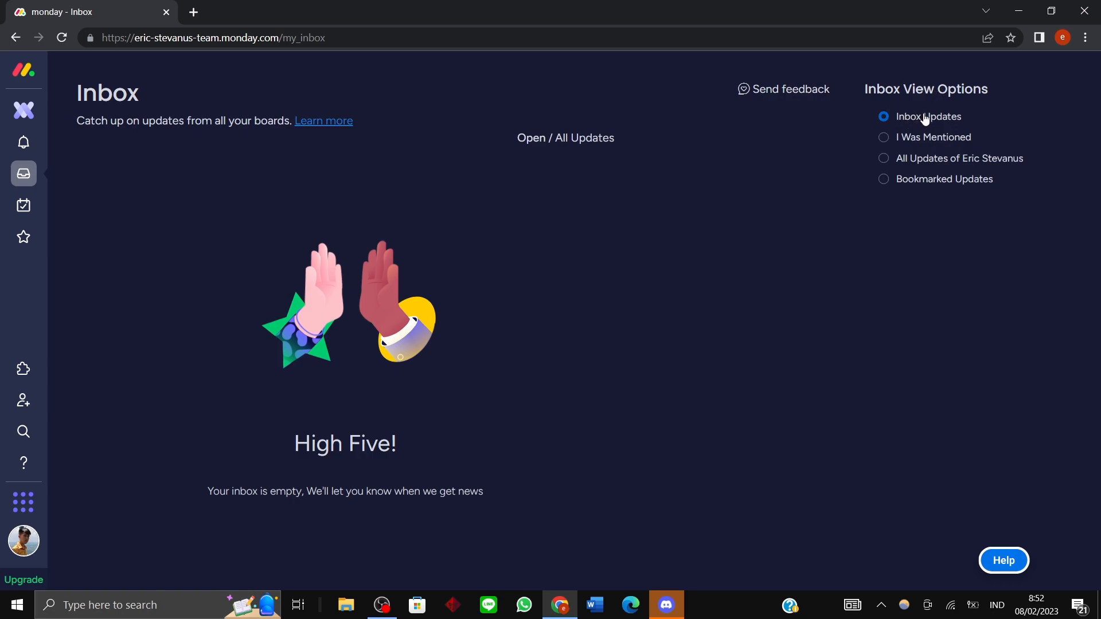
Compare the I Was Mentioned and Inbox Updates views of the inbox, ending on I Was Mentioned.
click(917, 138)
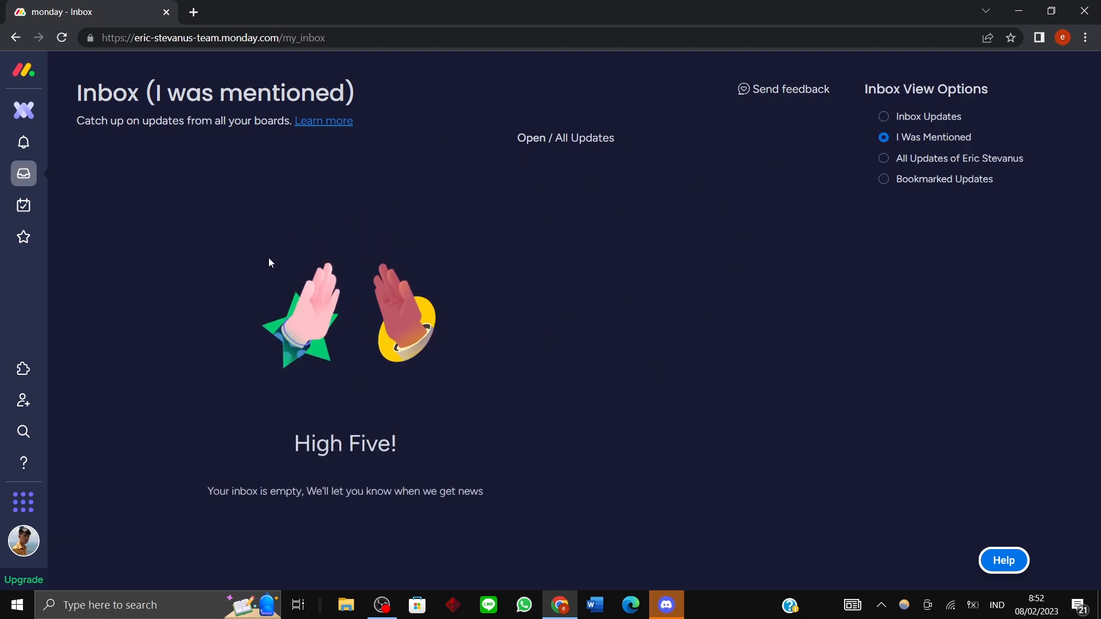
click(911, 117)
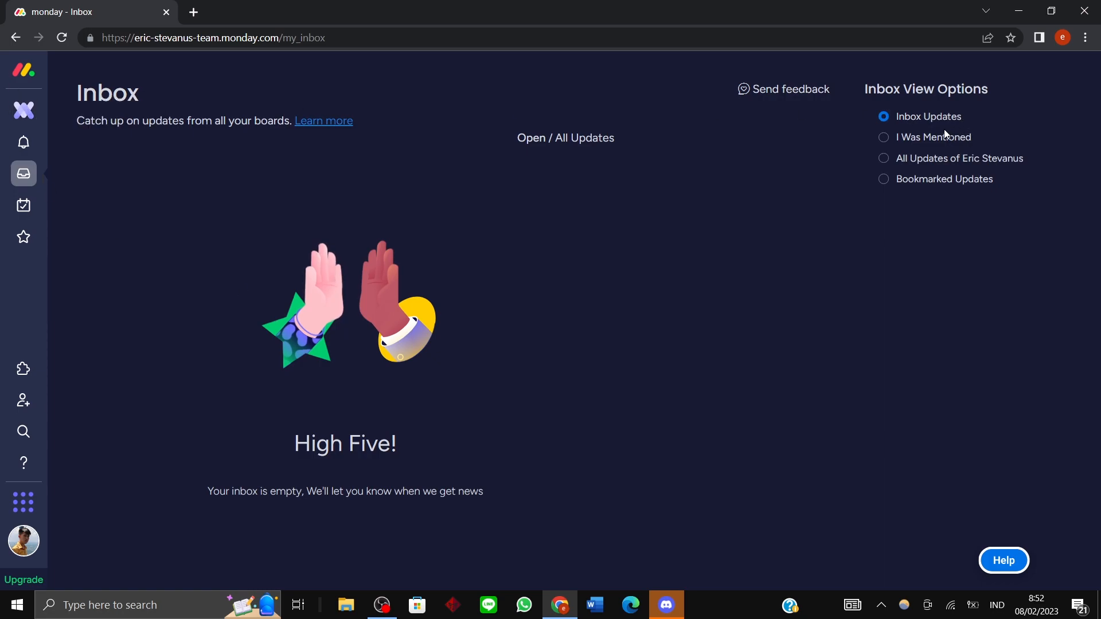
click(933, 139)
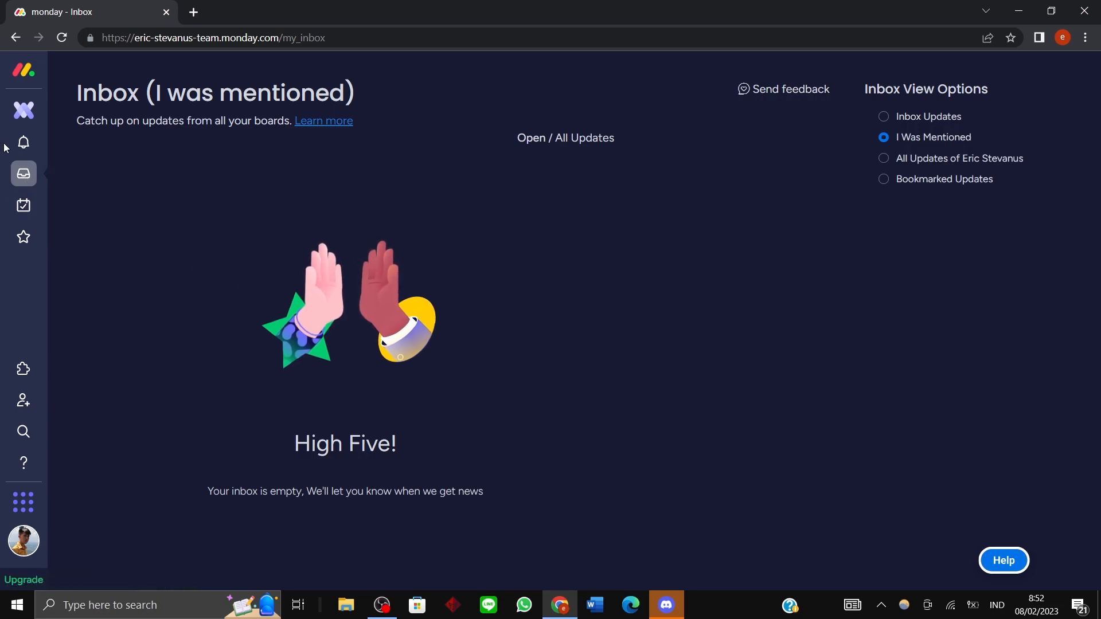
Open the My Work page and review the items under Past dates and This week, leaving Past dates collapsed.
click(22, 211)
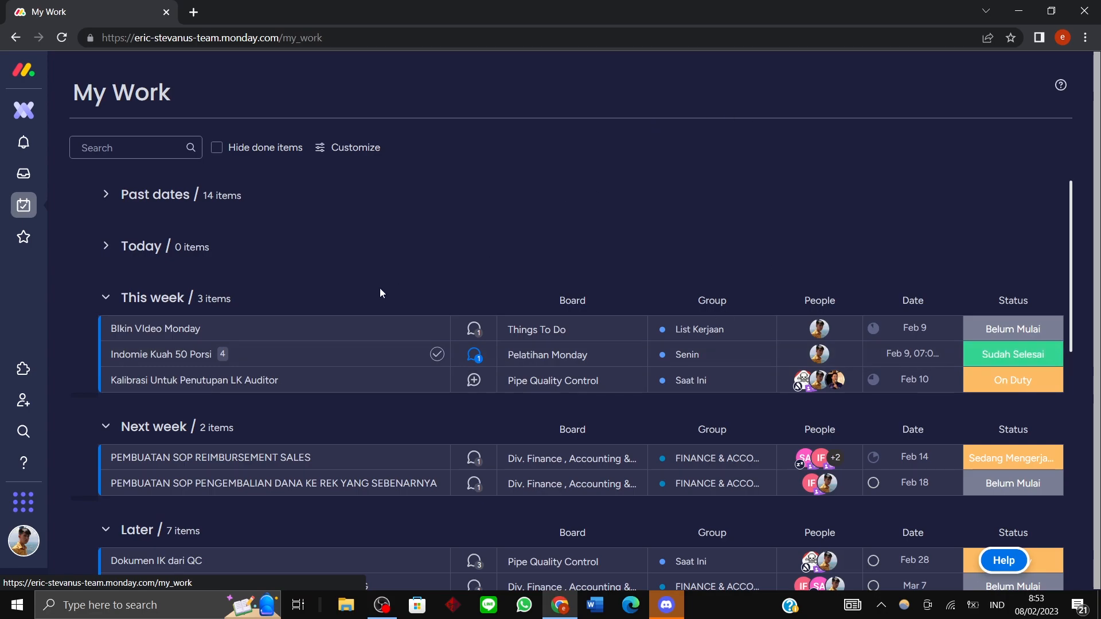
click(102, 196)
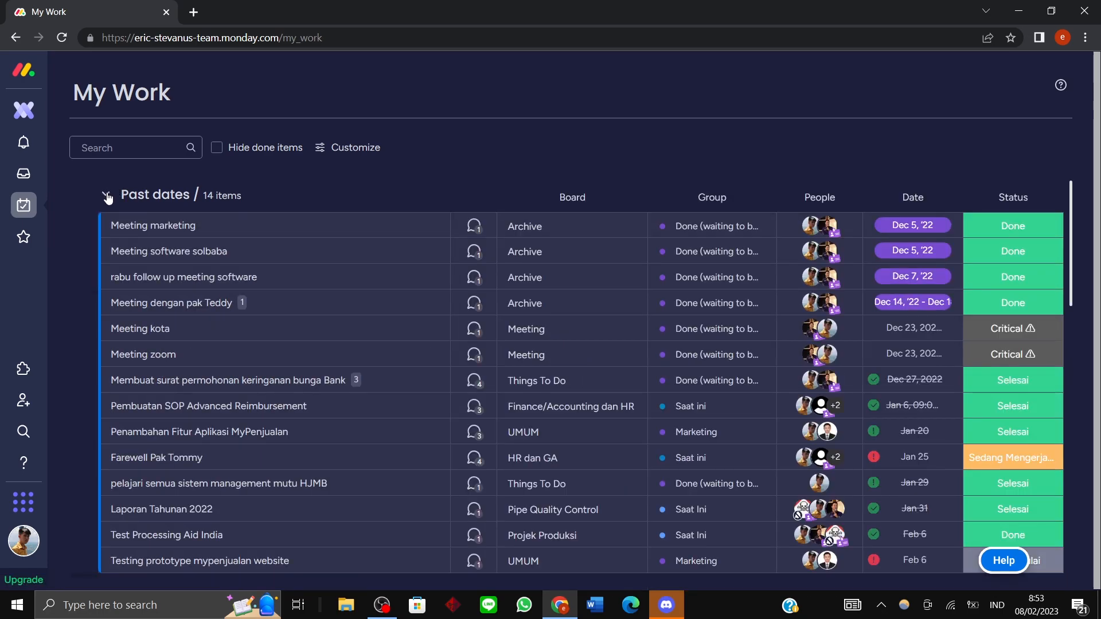
scroll(918, 411, down, 5)
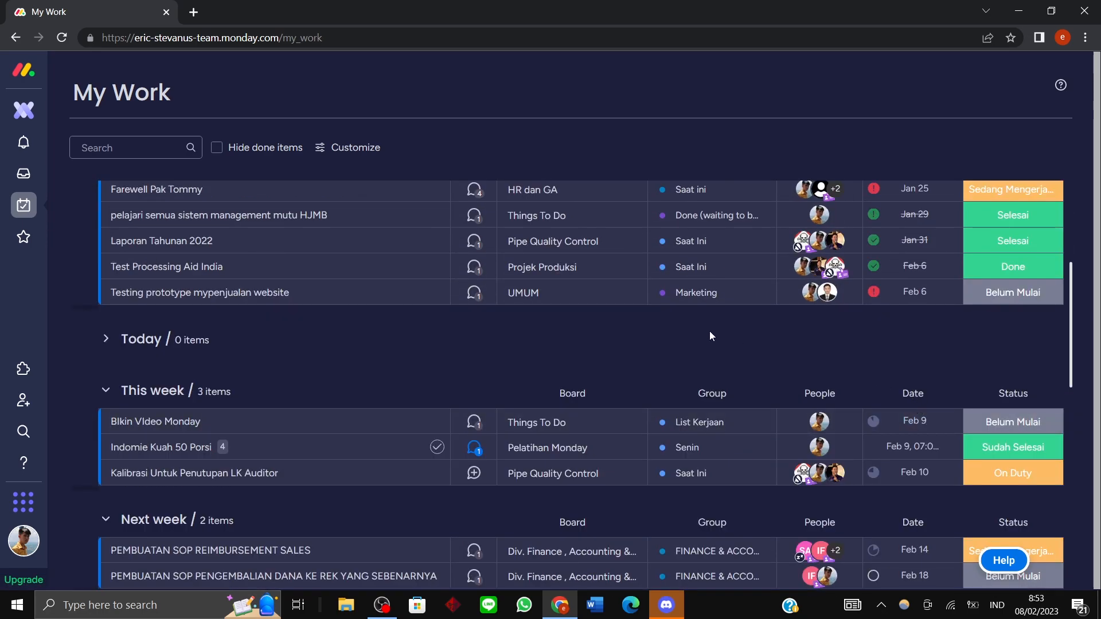
scroll(721, 339, up, 5)
click(104, 195)
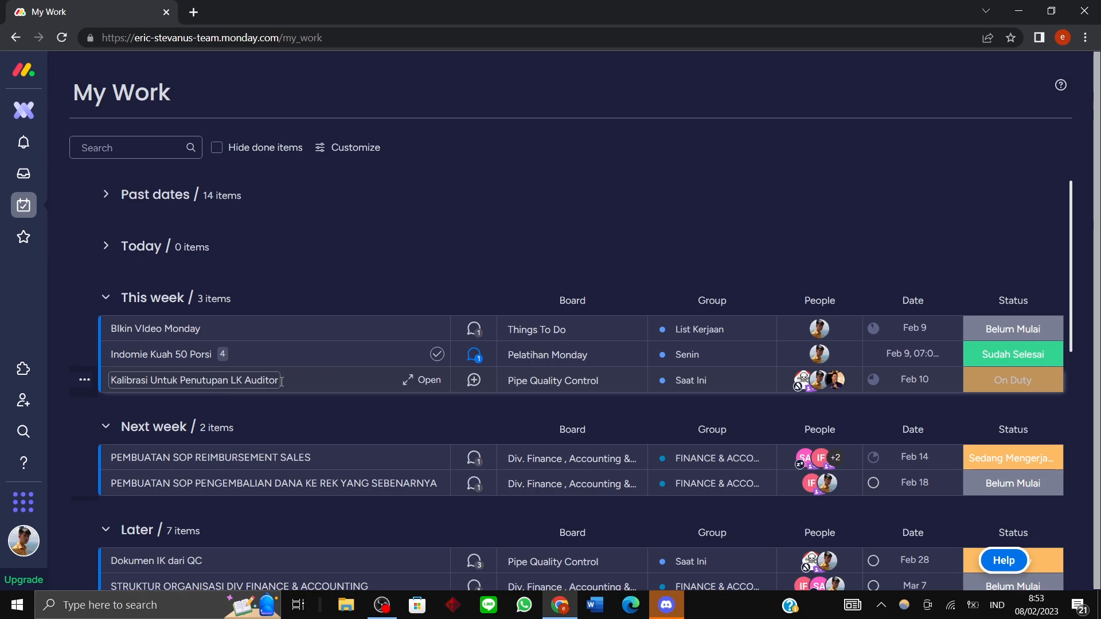
scroll(318, 415, down, 3)
scroll(212, 273, up, 3)
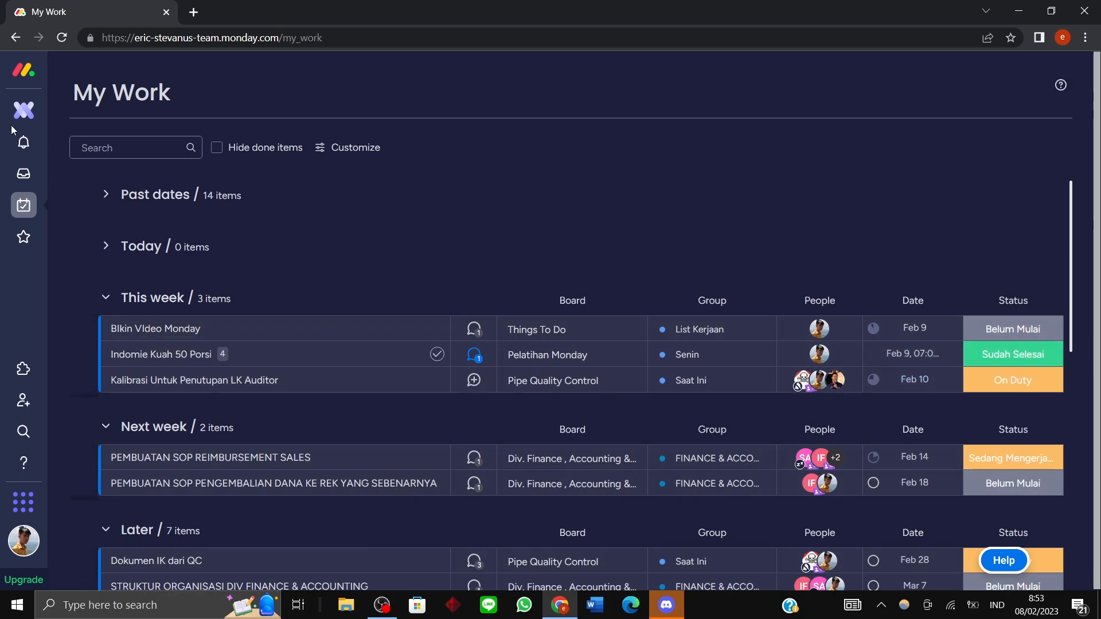
Check the notifications list for comparison and review the Next week, Later and Without a date groups in My Work.
click(24, 142)
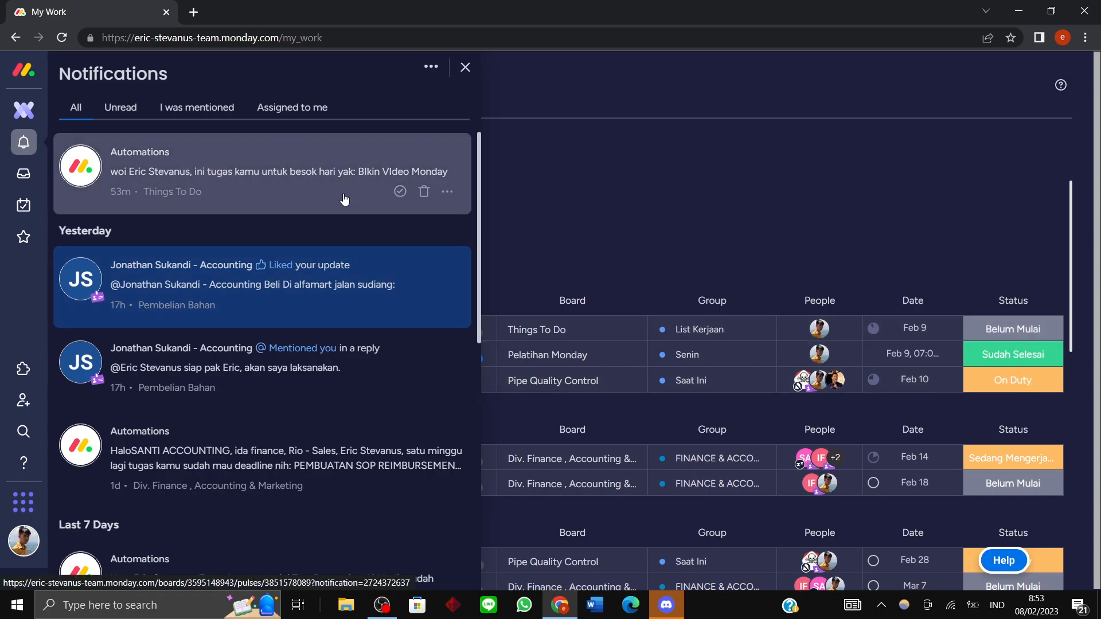
click(679, 204)
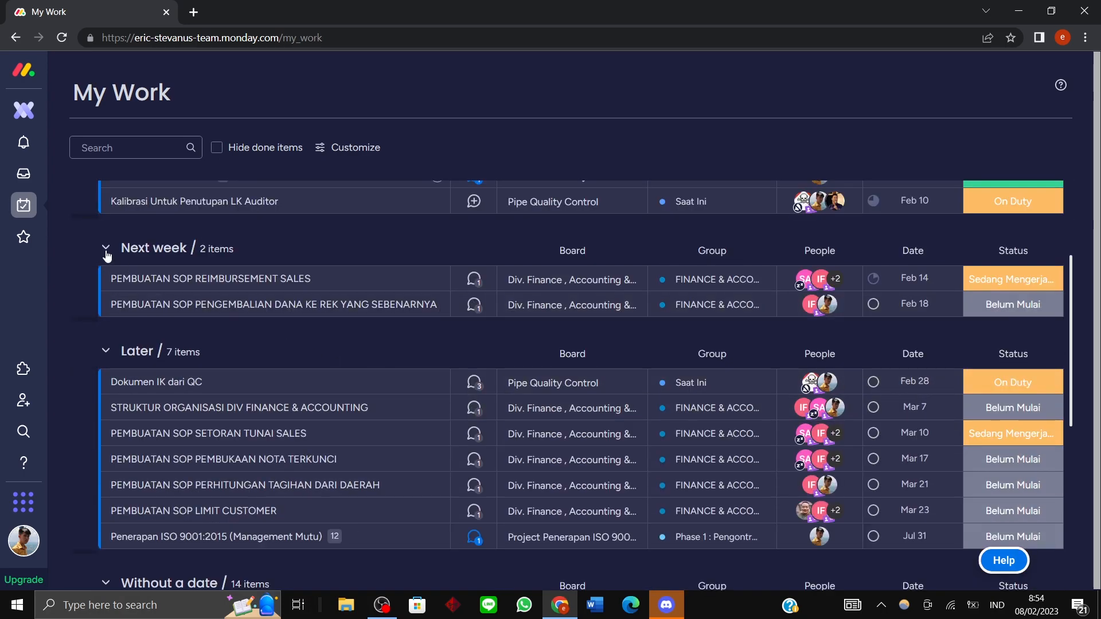
scroll(325, 330, down, 3)
scroll(198, 258, up, 2)
scroll(199, 257, up, 2)
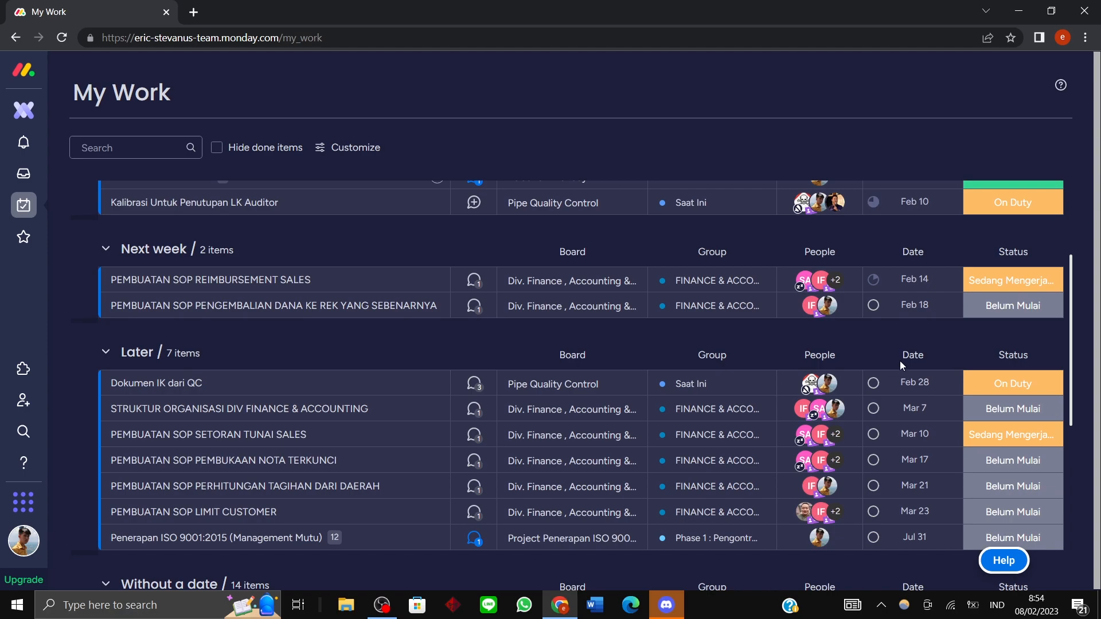
scroll(597, 332, down, 5)
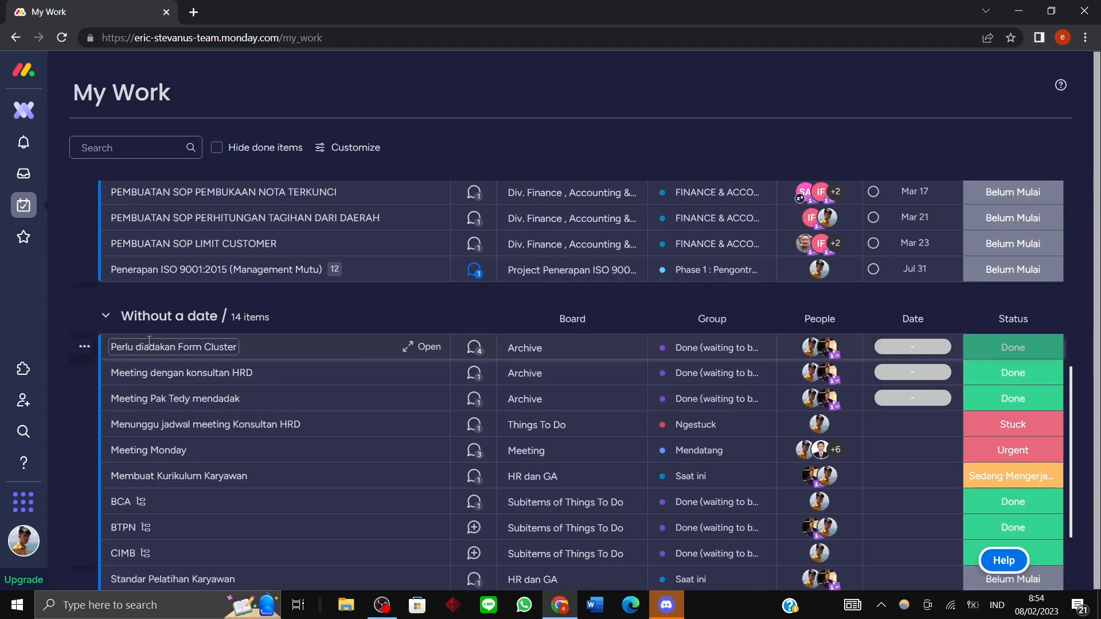
scroll(407, 377, down, 1)
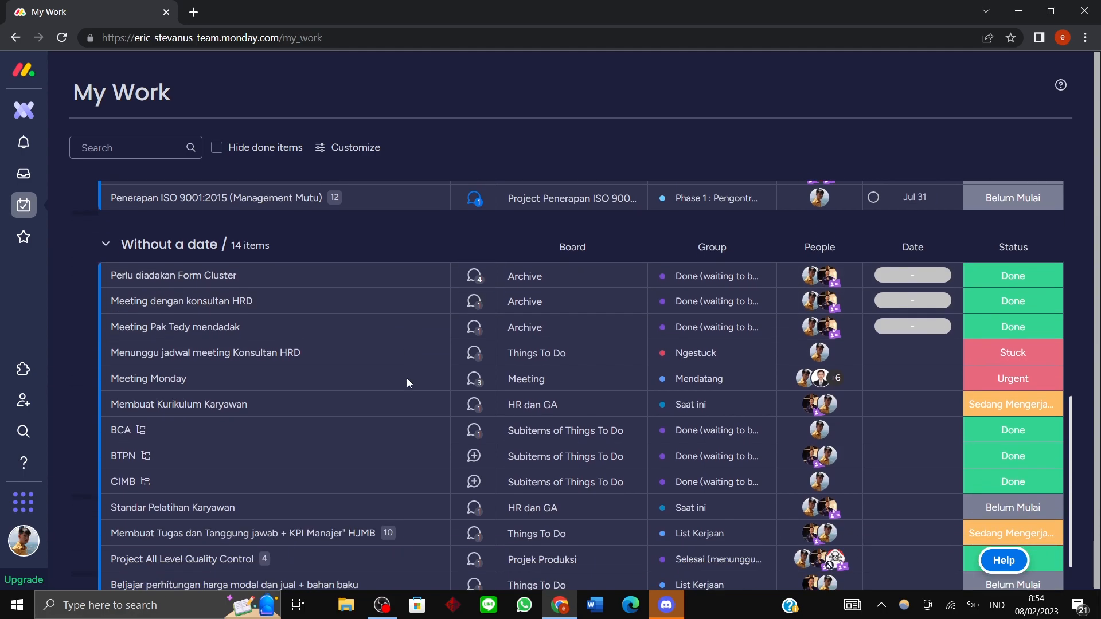
Inspect the details and available status labels of the "Menunggu jadwal meeting Konsultan HRD" item without changing it.
click(152, 352)
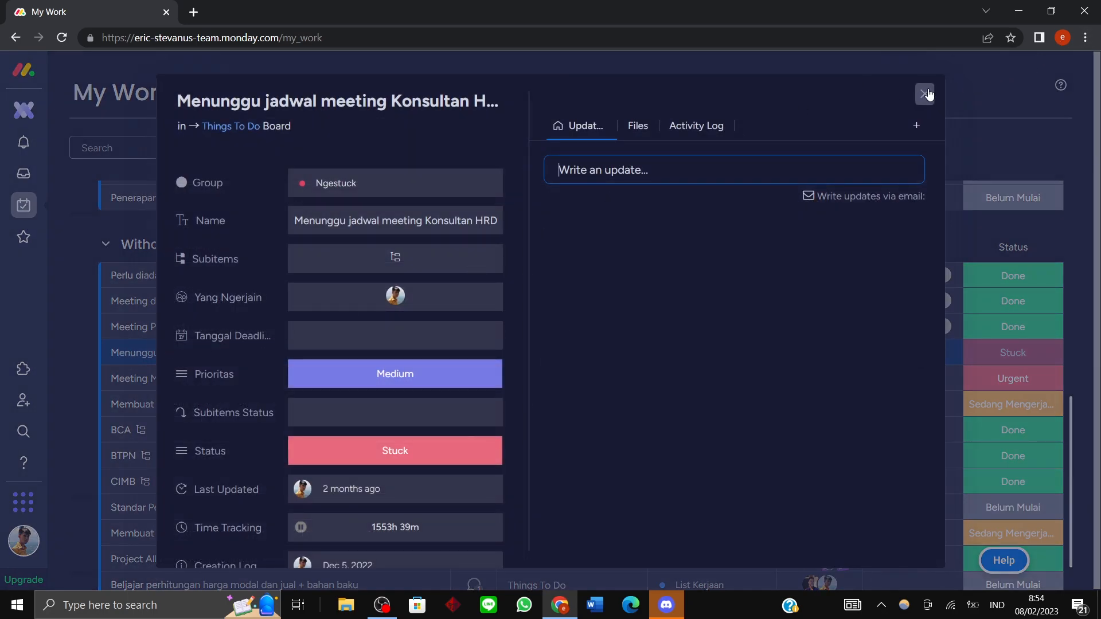
click(925, 94)
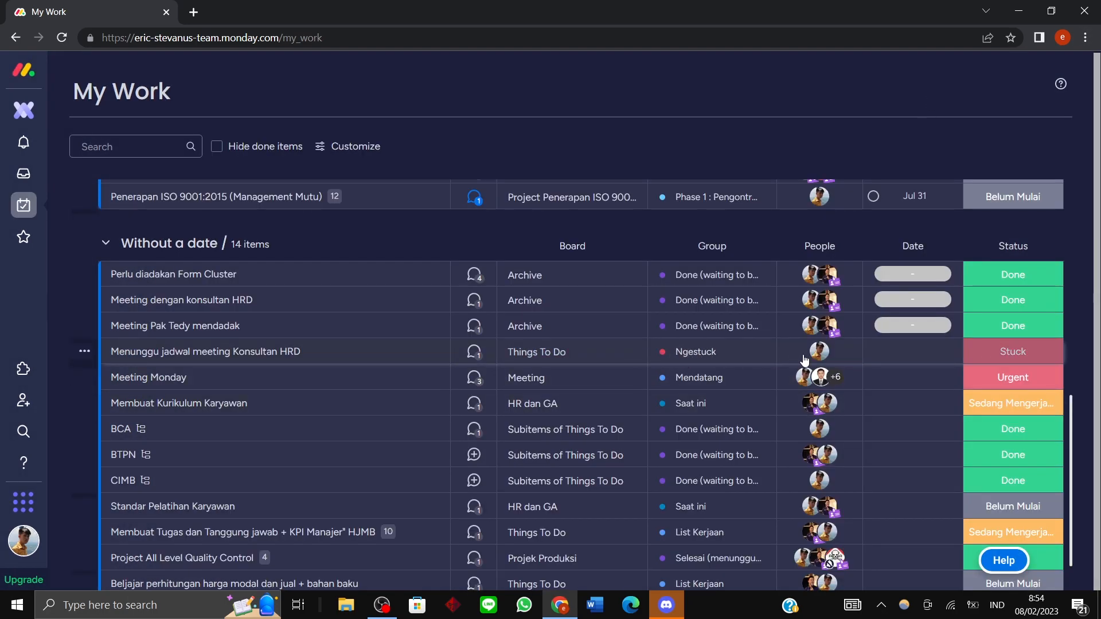
click(1011, 354)
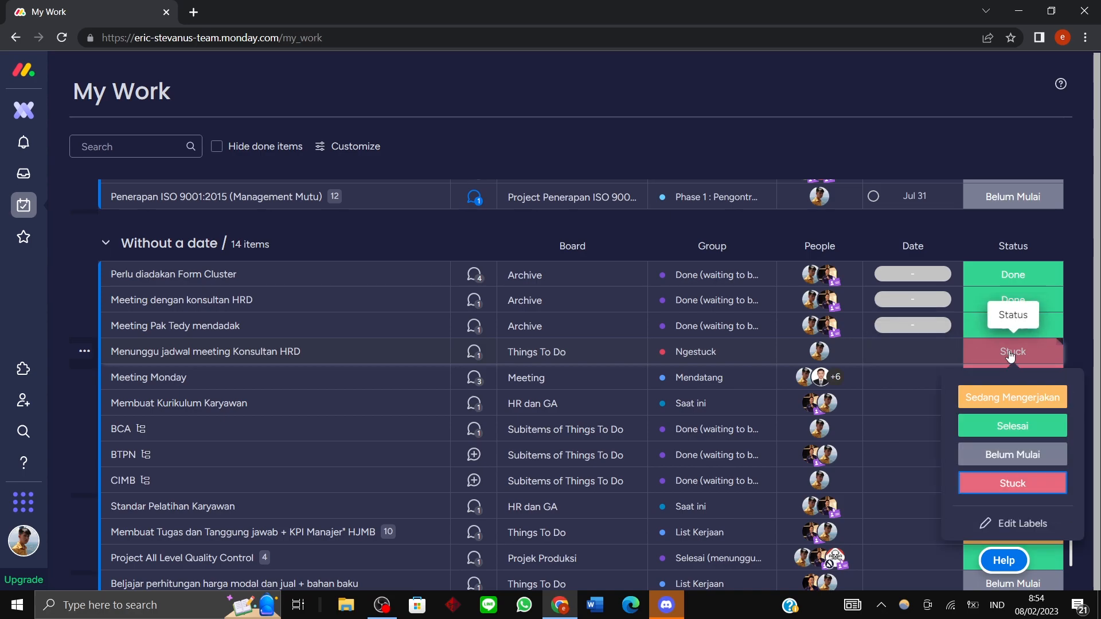
click(905, 95)
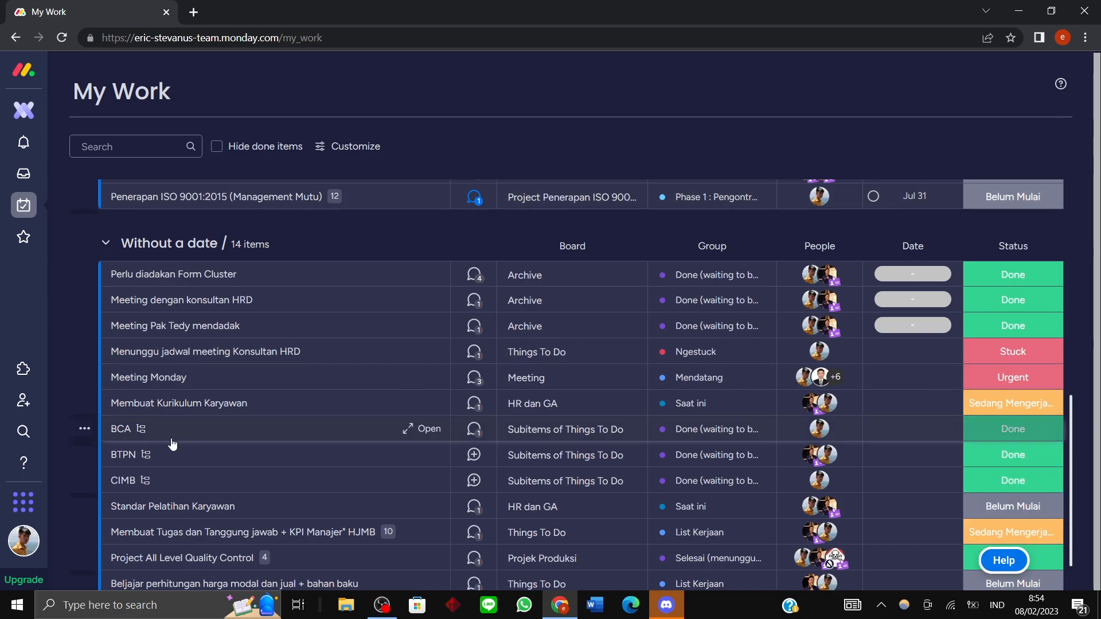
scroll(170, 414, down, 1)
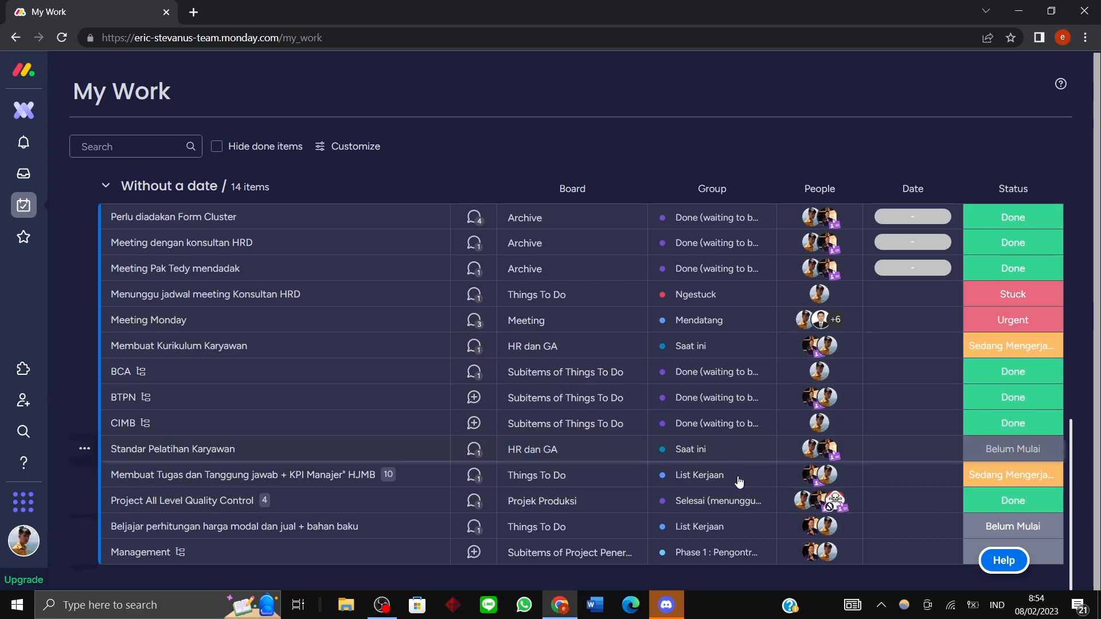
scroll(430, 458, up, 10)
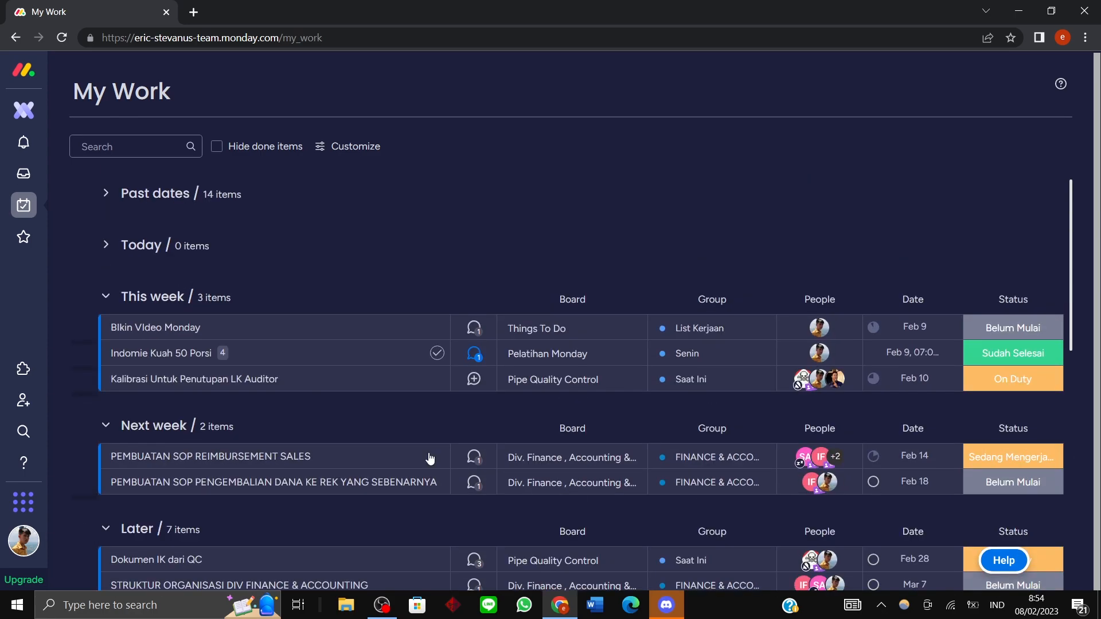
Return to the Things To Do board and look through the list of available workspaces, staying in Main workspace.
click(24, 113)
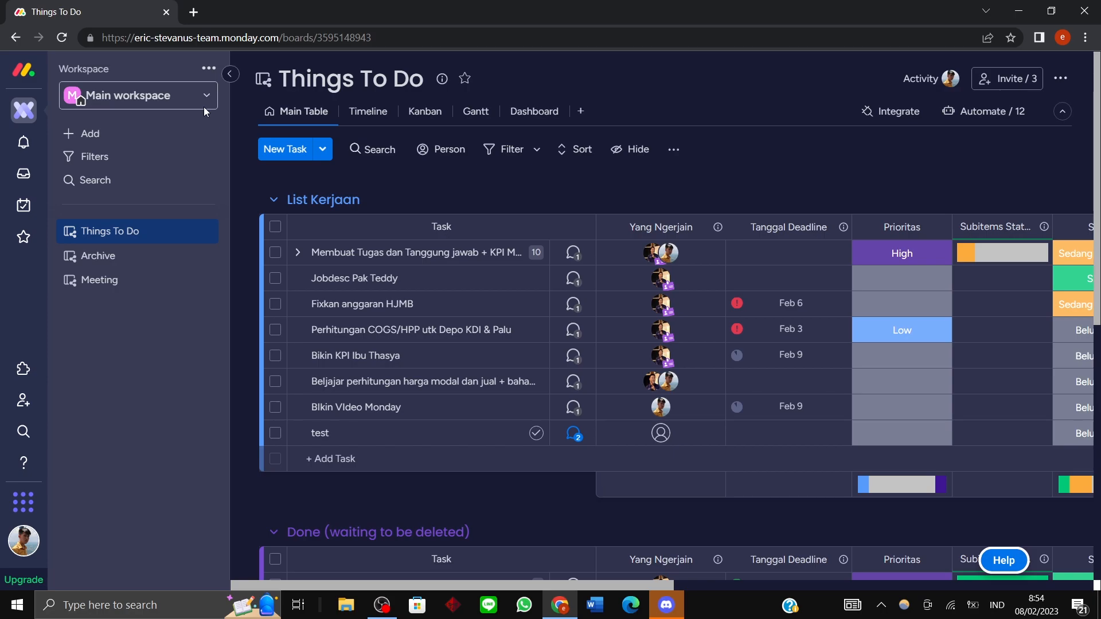
click(187, 90)
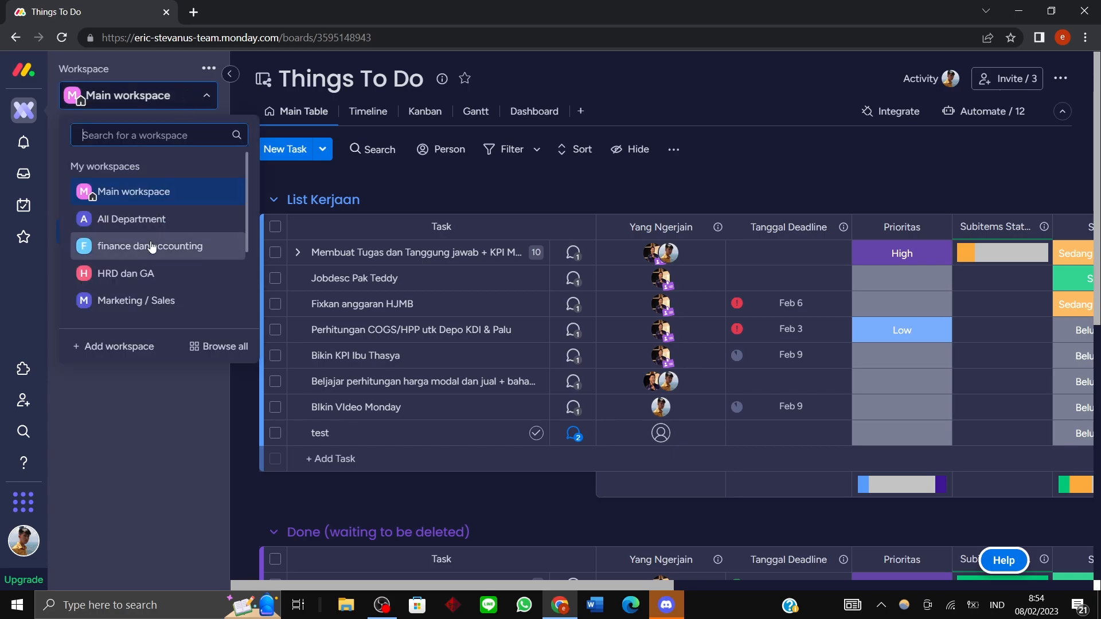
click(791, 130)
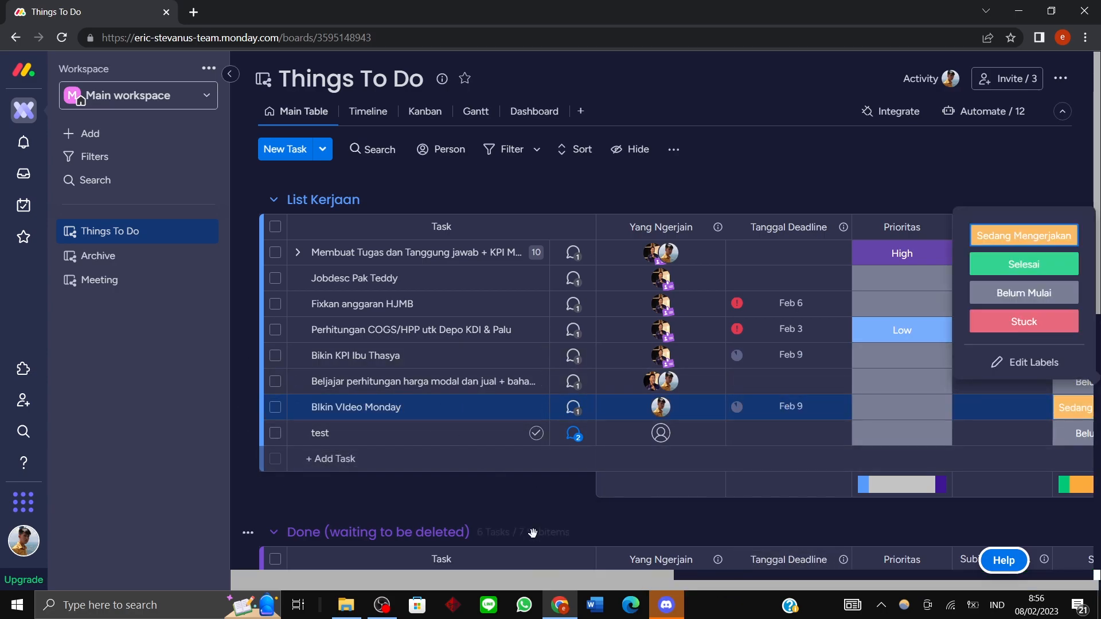
Set the status of the "BIkin VIdeo Monday" task in the List Kerjaan group to Selesai.
drag(542, 586, 637, 578)
click(840, 446)
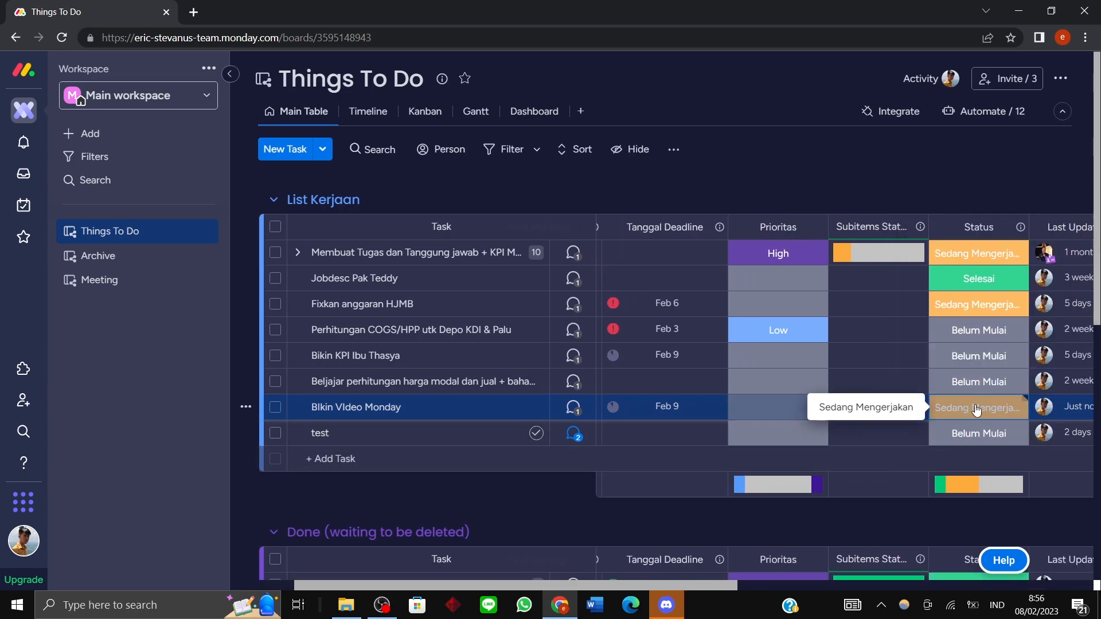
click(996, 411)
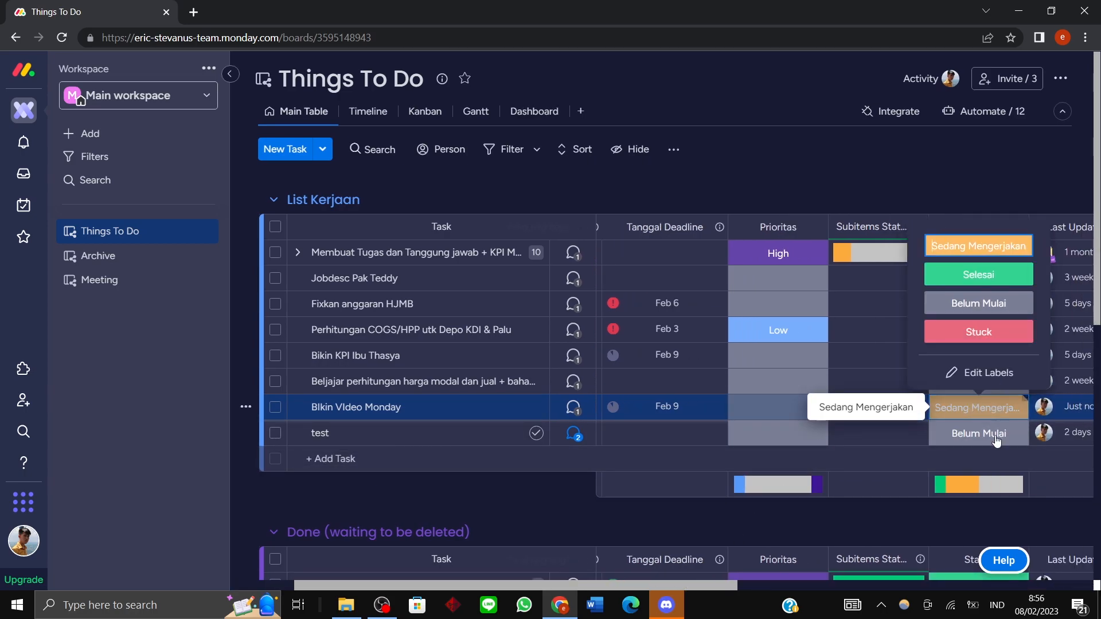
click(973, 280)
Dismiss the desktop notification from Automations and briefly view the board's automations before returning to the Things To Do table.
drag(628, 582, 700, 581)
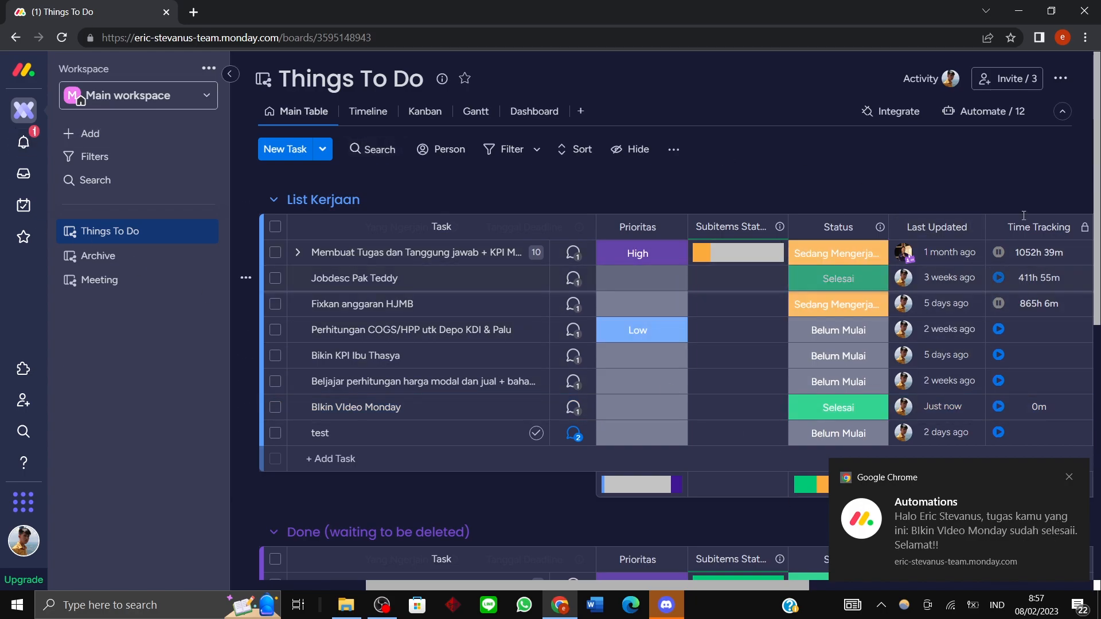
drag(676, 588, 732, 586)
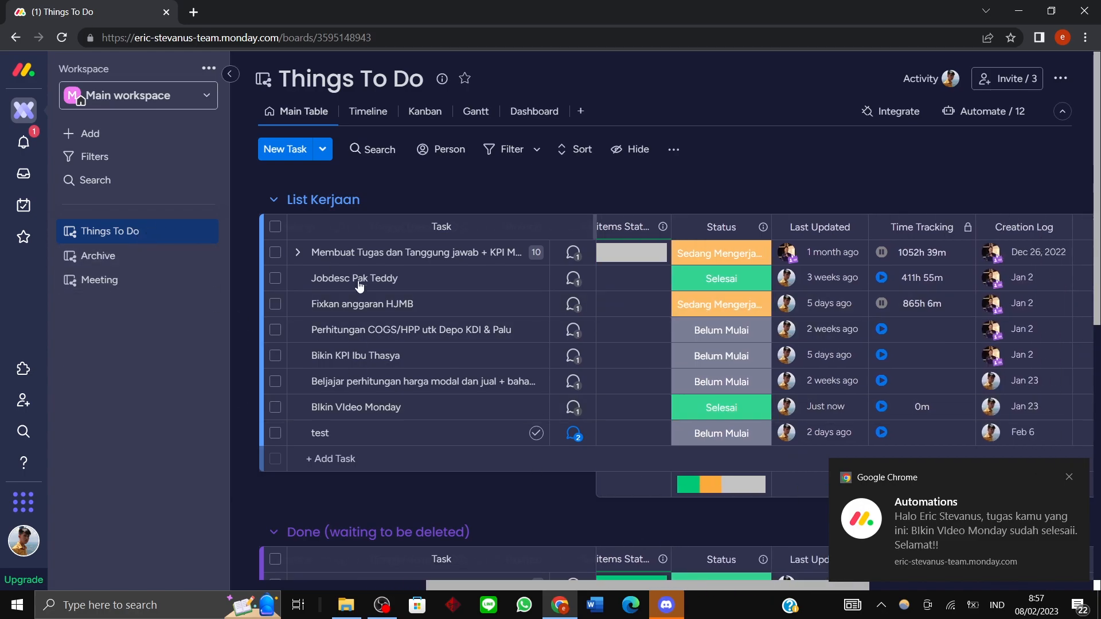
click(1070, 477)
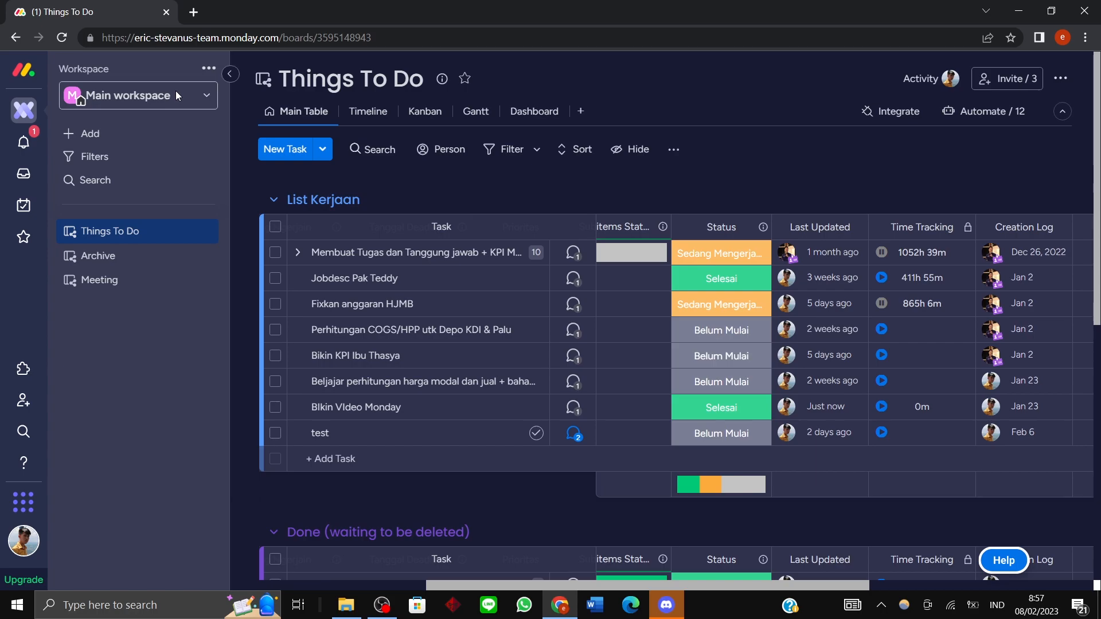
click(993, 112)
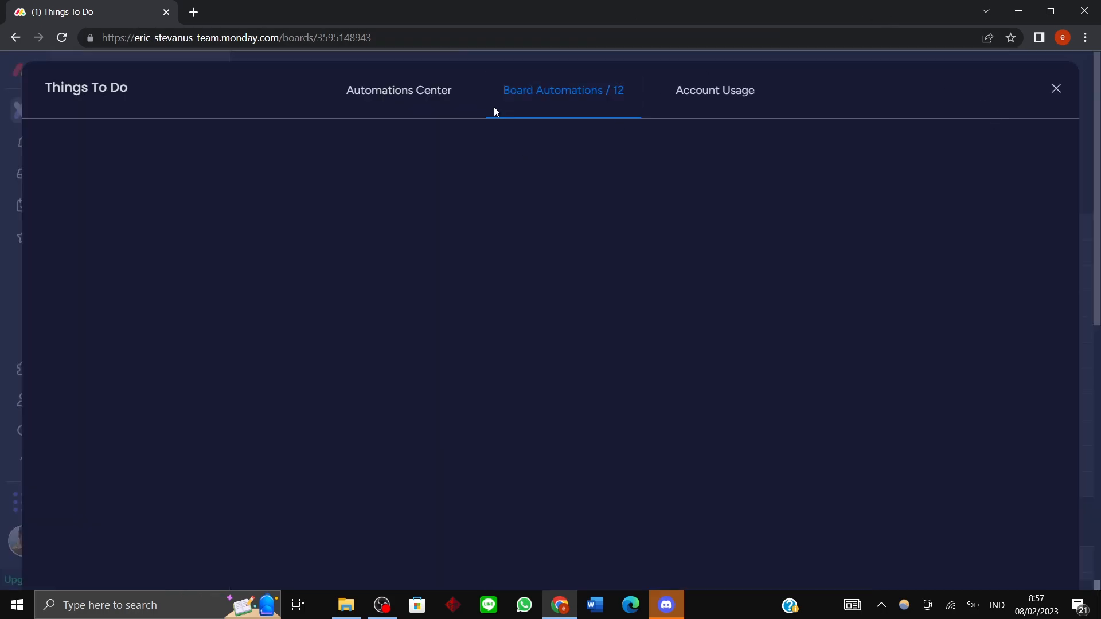
click(1057, 88)
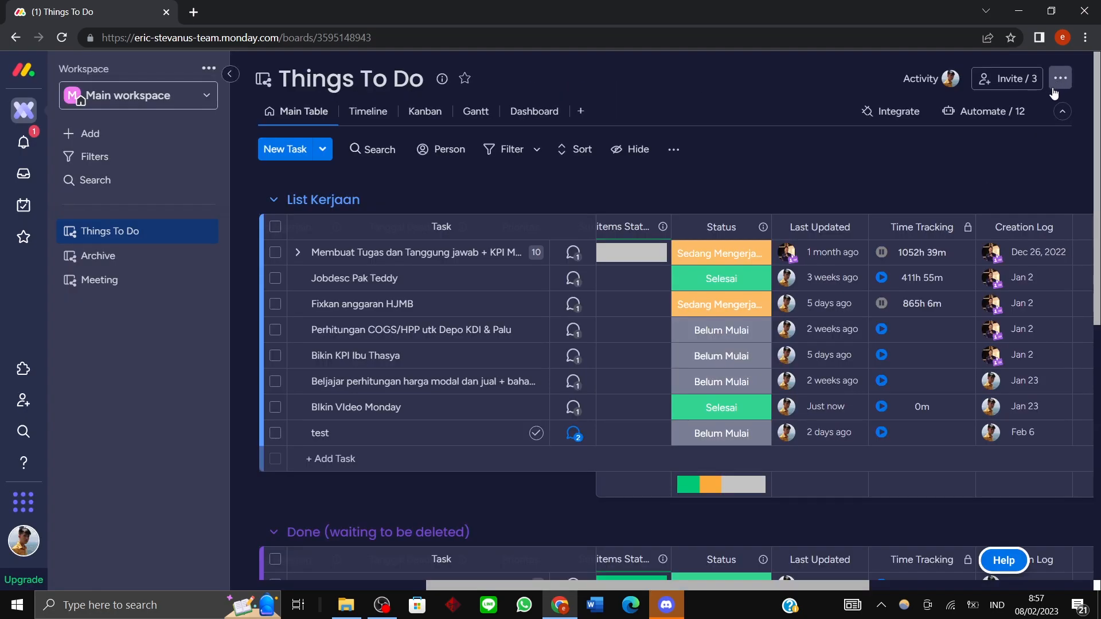
Trigger the Selesai verification for the "BIkin VIdeo Monday" task and check the Done (waiting to be deleted) group for it.
drag(750, 589, 1015, 588)
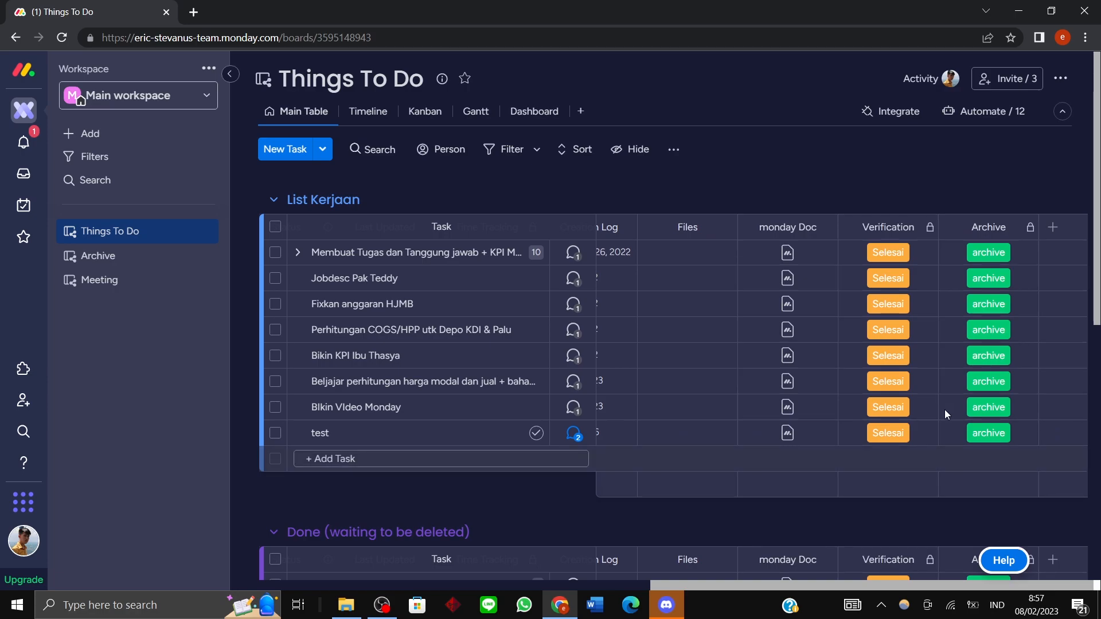
click(890, 411)
scroll(407, 508, down, 2)
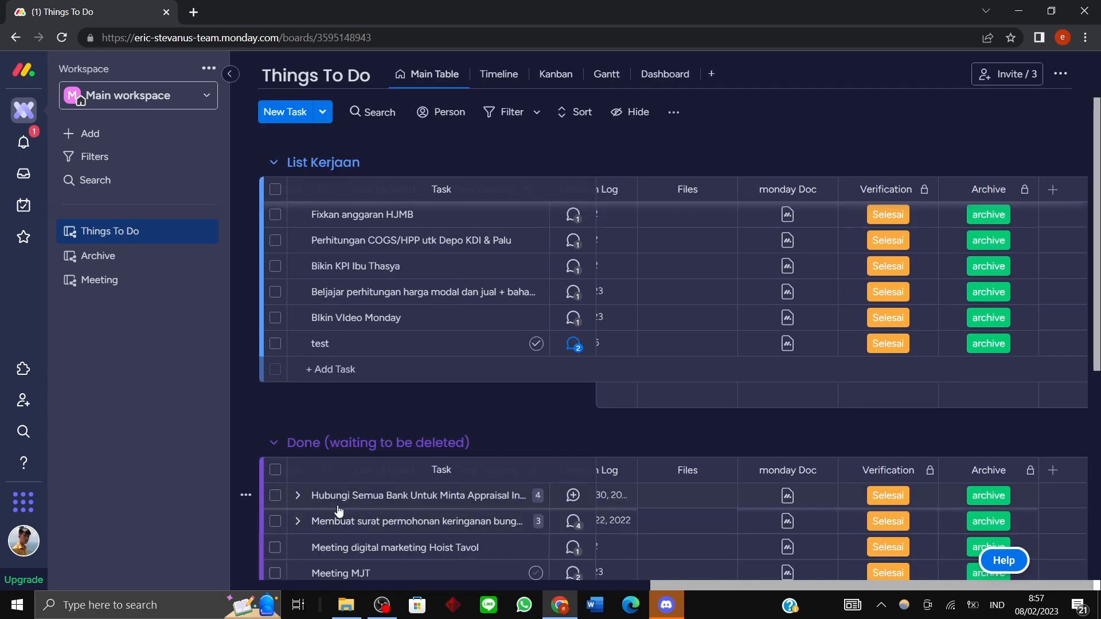
drag(793, 587, 610, 587)
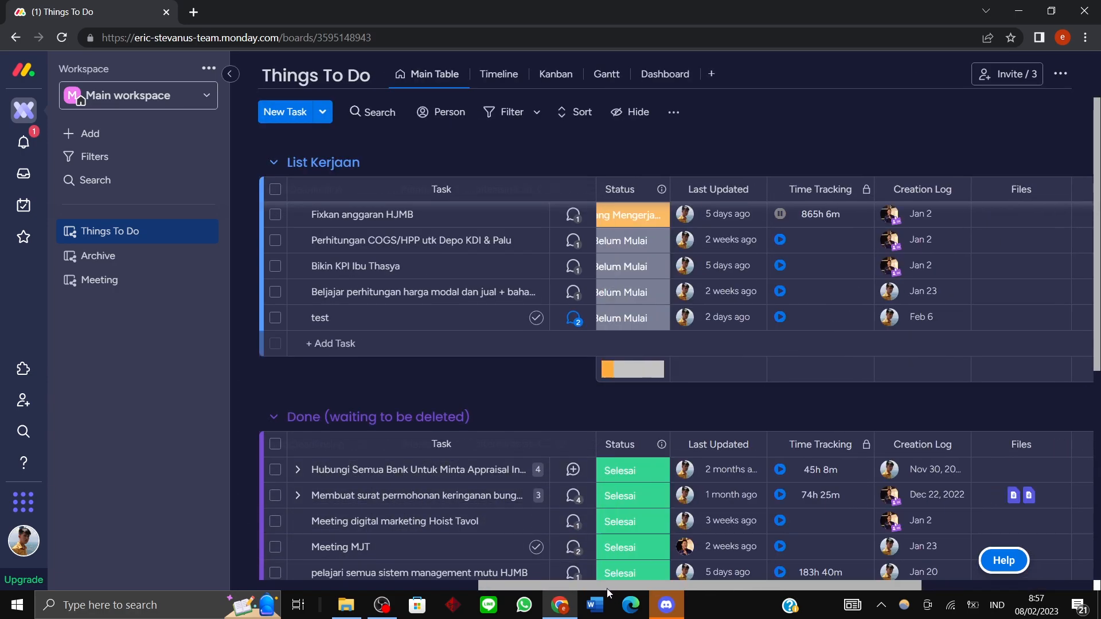
scroll(392, 425, down, 5)
scroll(356, 378, up, 2)
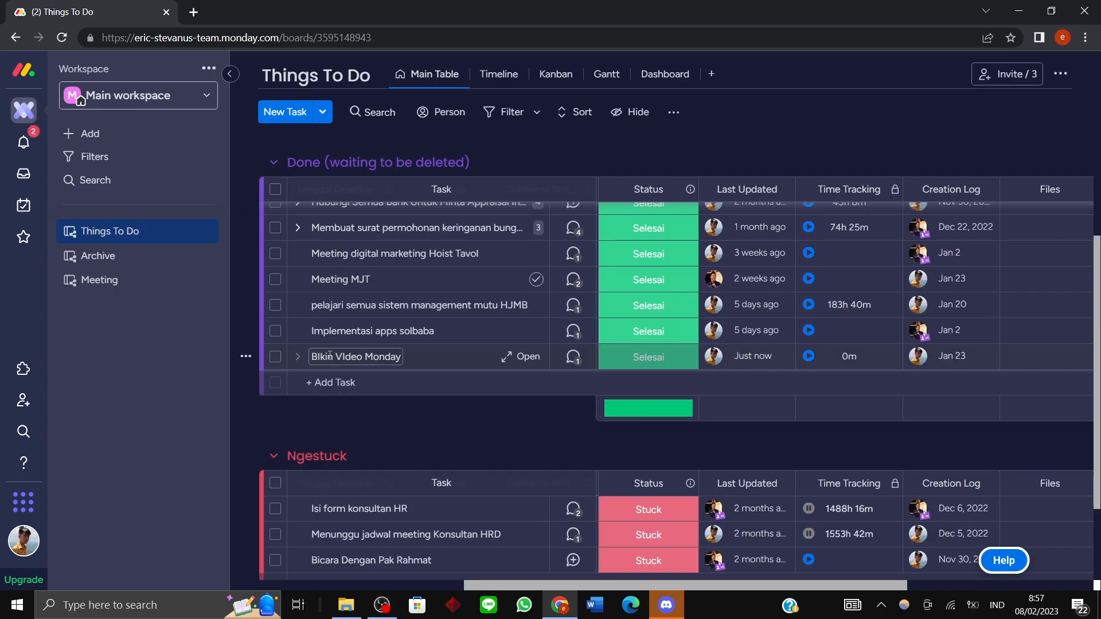
scroll(402, 361, down, 2)
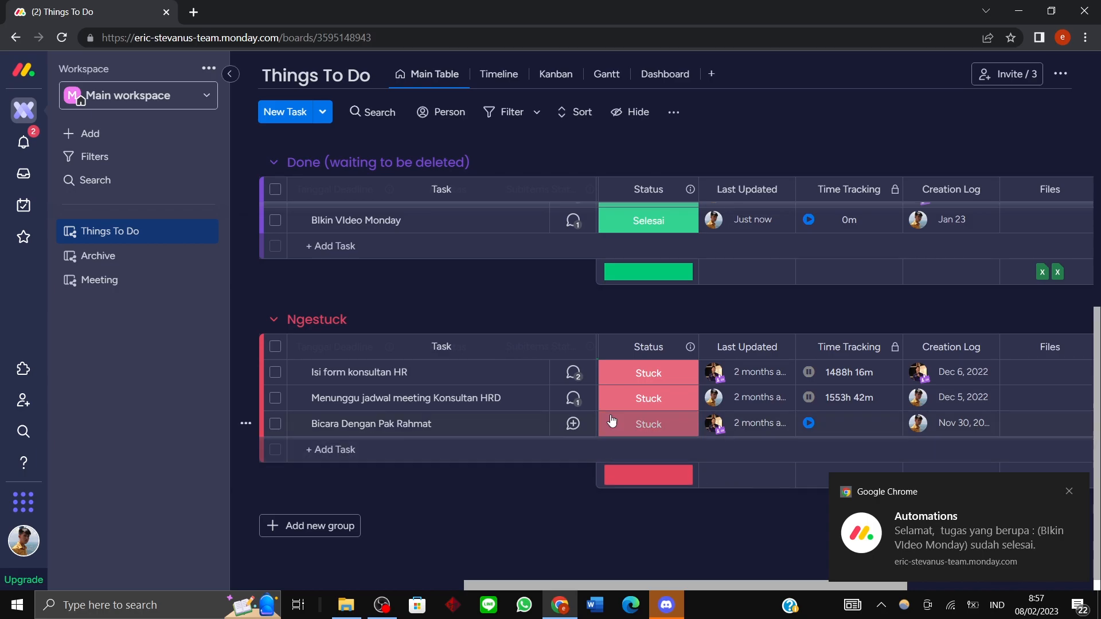
scroll(611, 417, up, 3)
scroll(610, 414, up, 2)
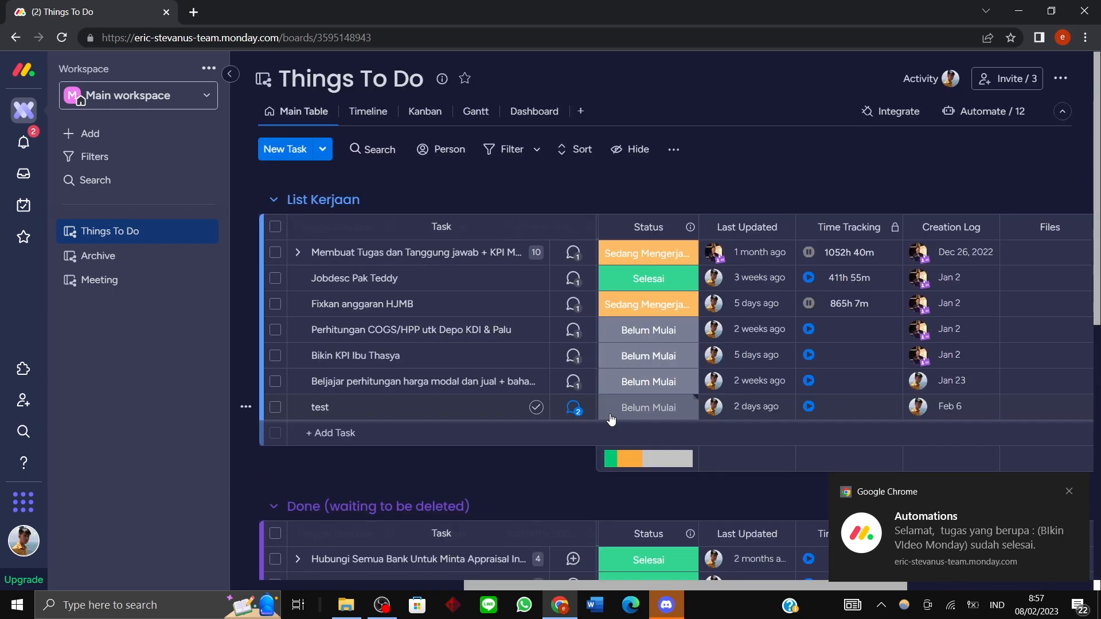
Look over the Things To Do board's groups and columns, from the assignee and deadline fields to the status and time tracking fields.
click(277, 202)
click(277, 203)
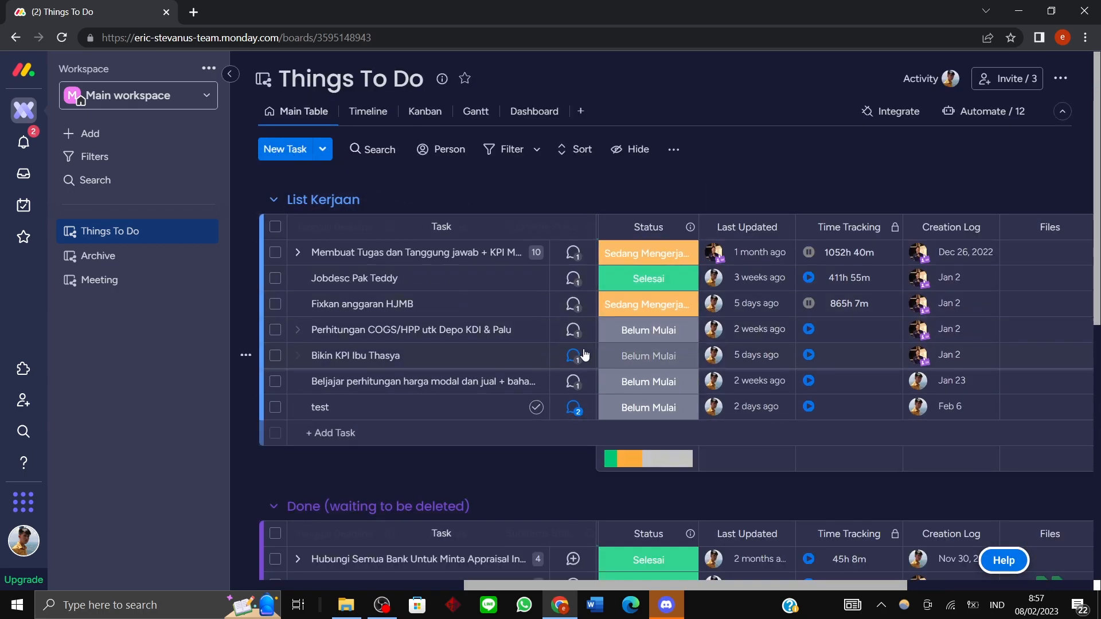
scroll(538, 345, down, 8)
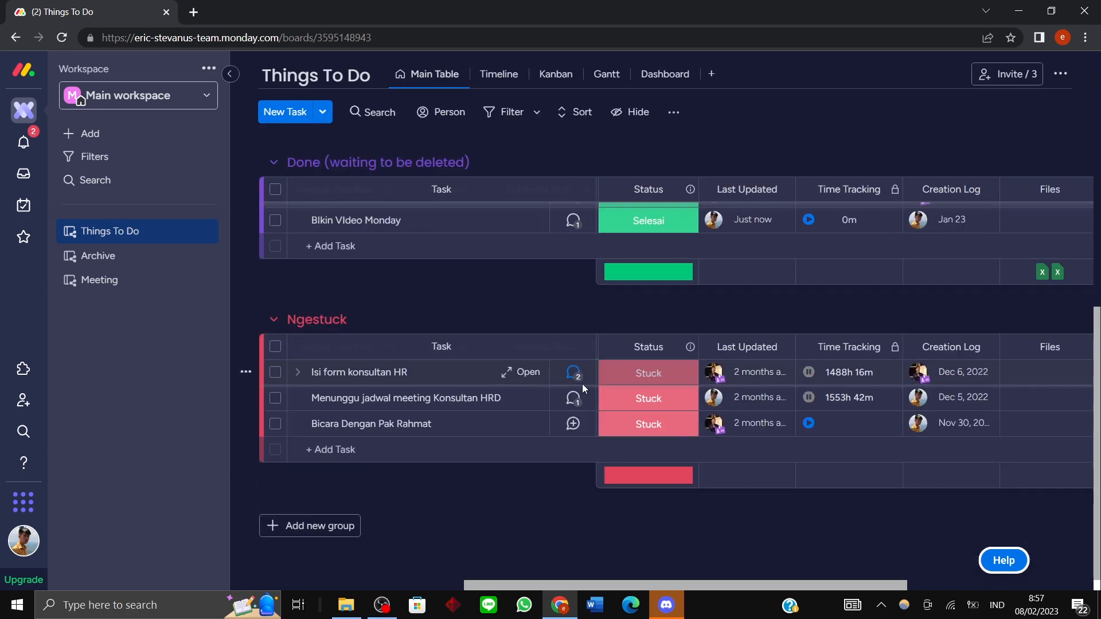
scroll(574, 401, up, 8)
drag(645, 584, 359, 585)
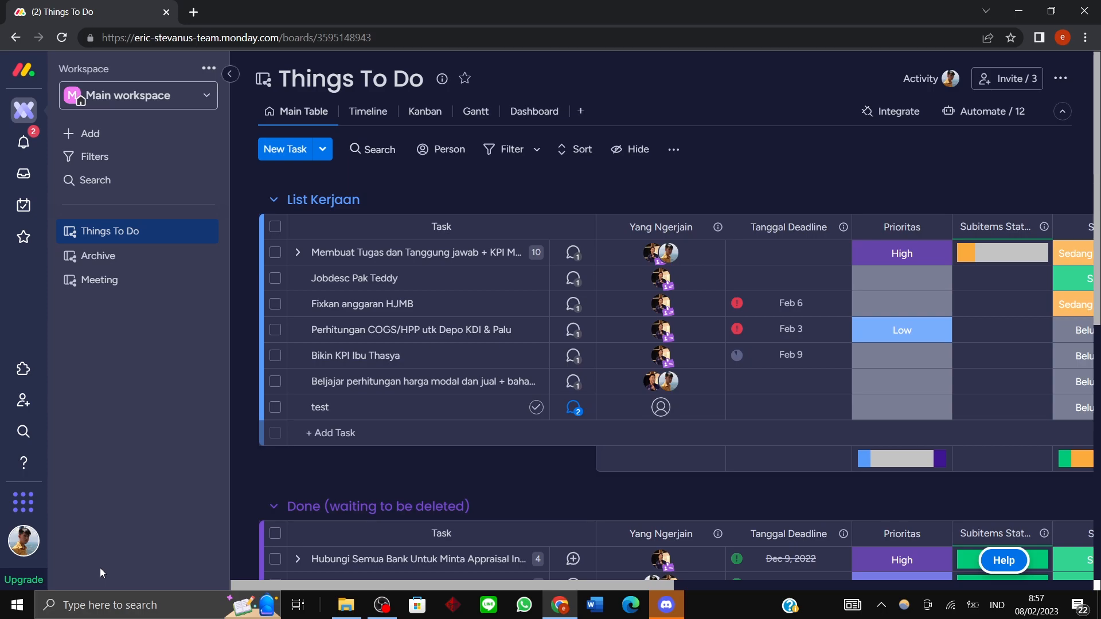
scroll(911, 298, down, 3)
scroll(895, 356, up, 3)
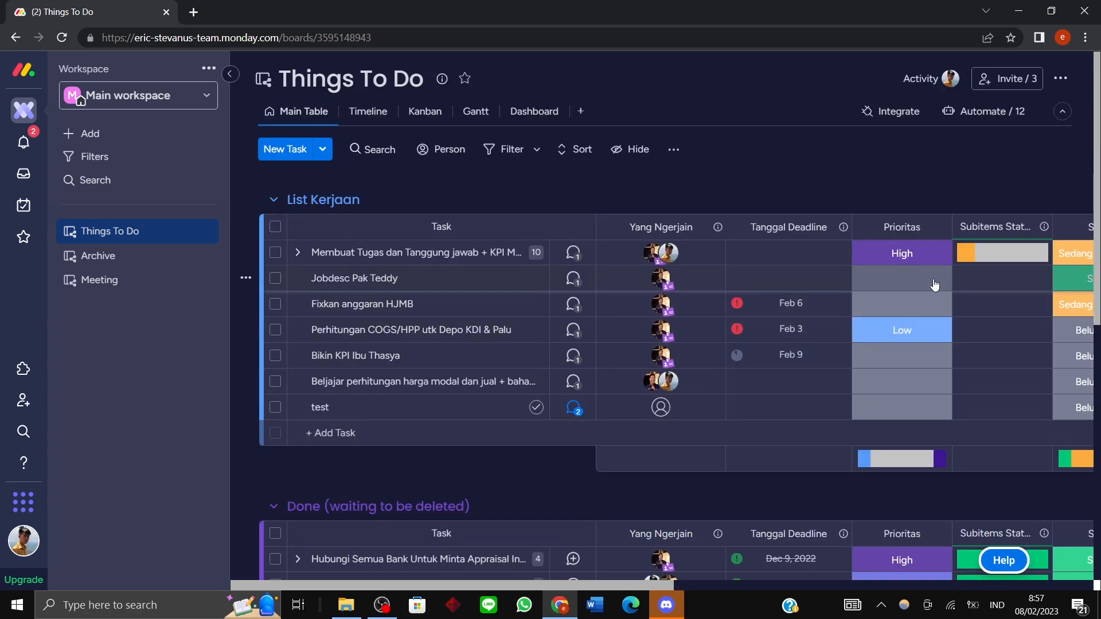
drag(661, 586, 780, 583)
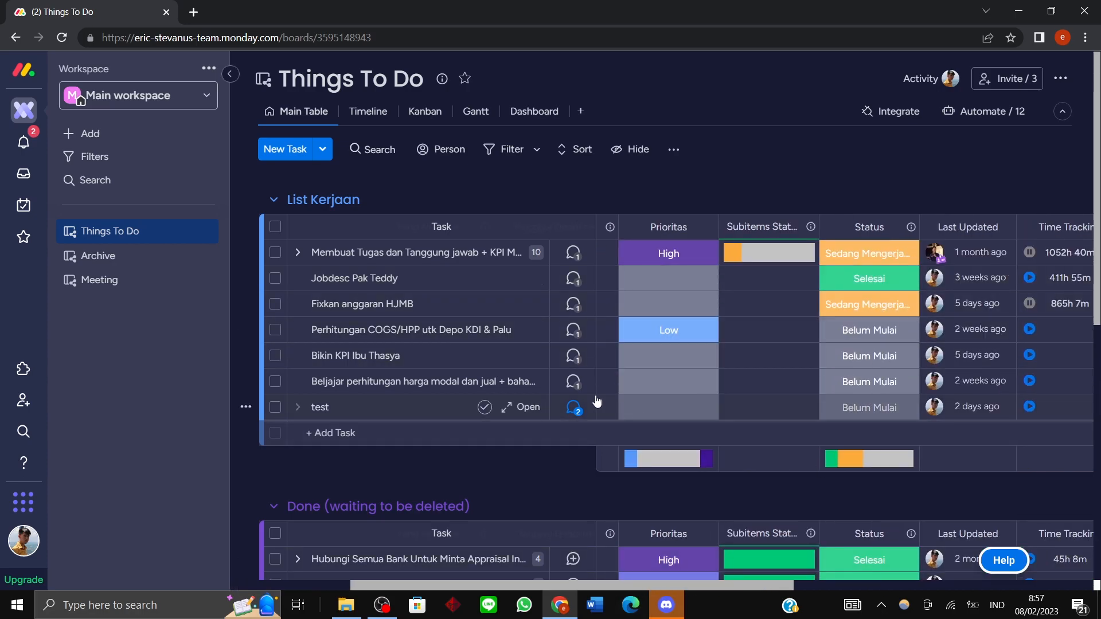
drag(667, 582, 516, 580)
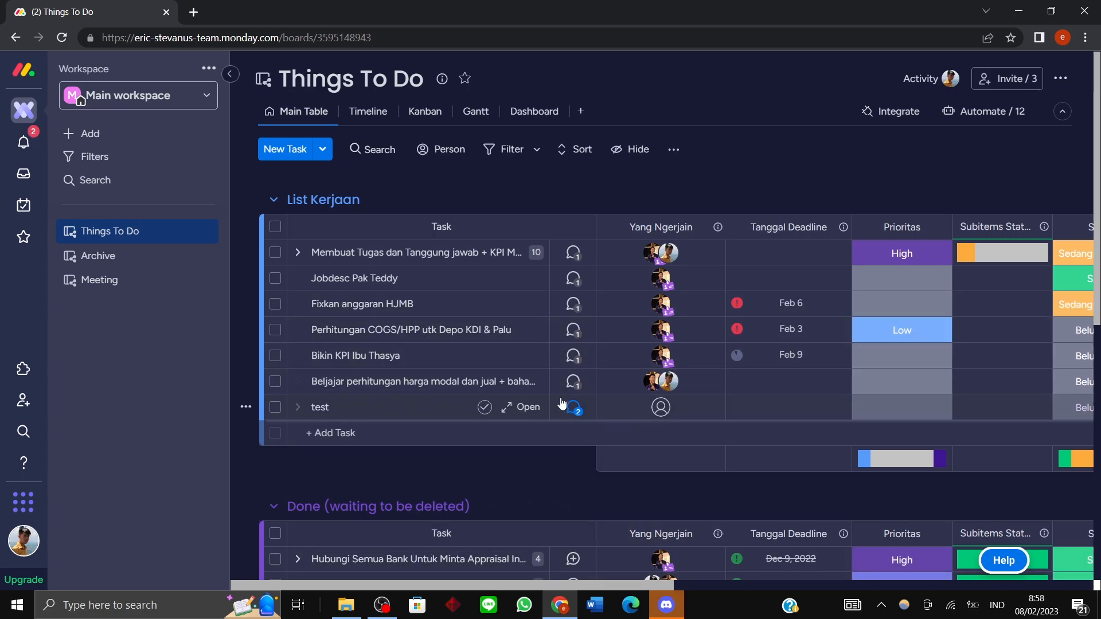
Check the subitems of the "Membuat surat permohonan keringanan bung..." task in the Done (waiting to be deleted) group.
scroll(724, 400, down, 5)
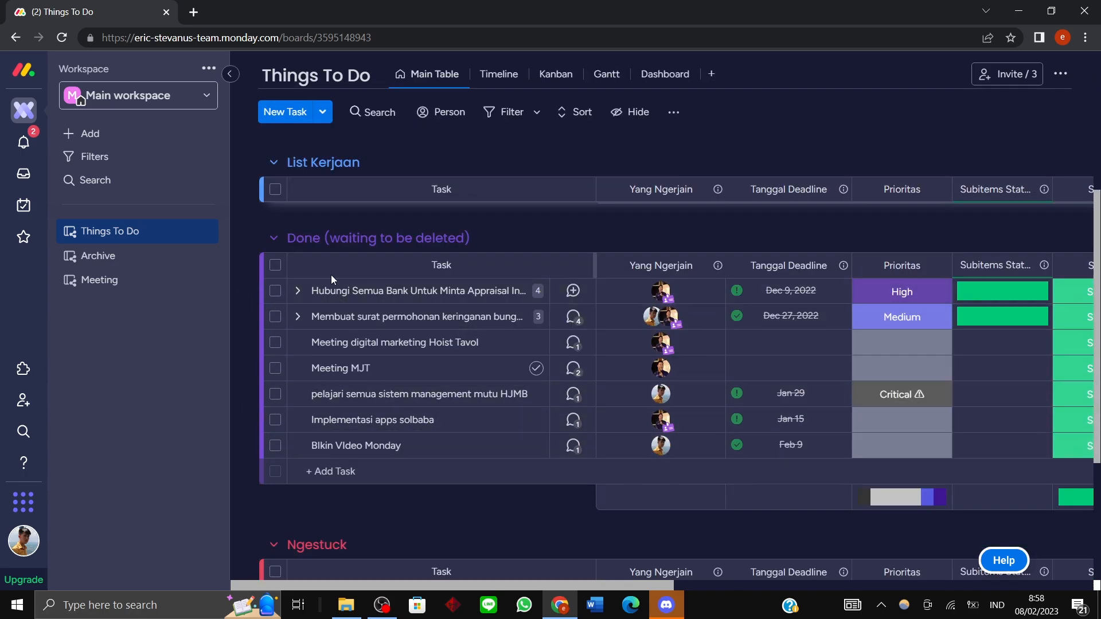
click(296, 316)
click(297, 316)
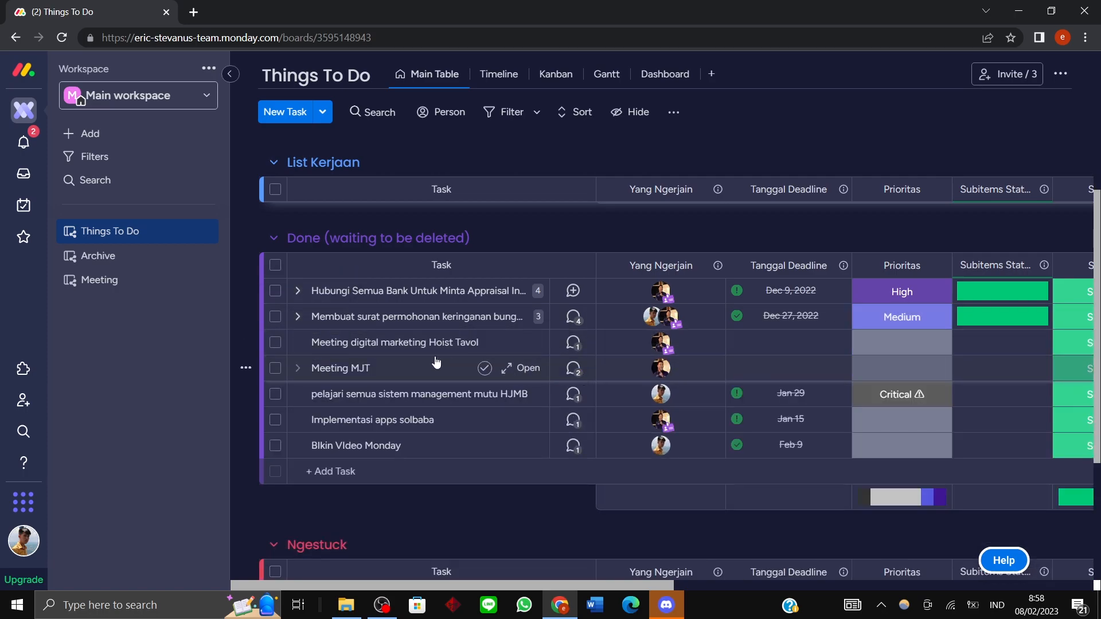
View the All Department workspace and the HRD dan GA workspace to see which boards each contains.
click(157, 98)
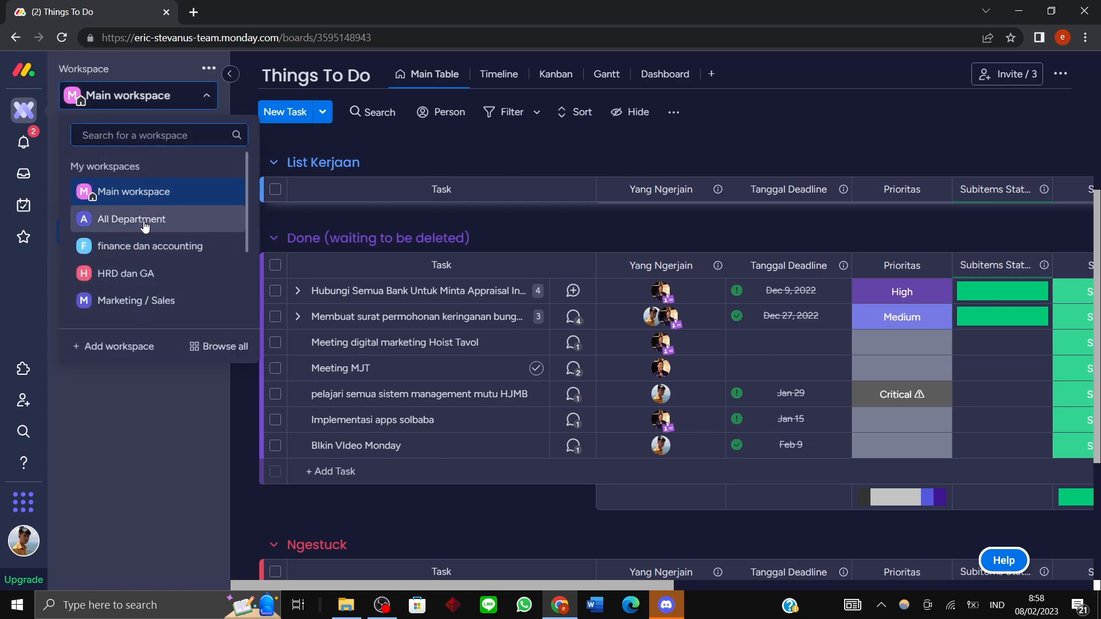
click(144, 218)
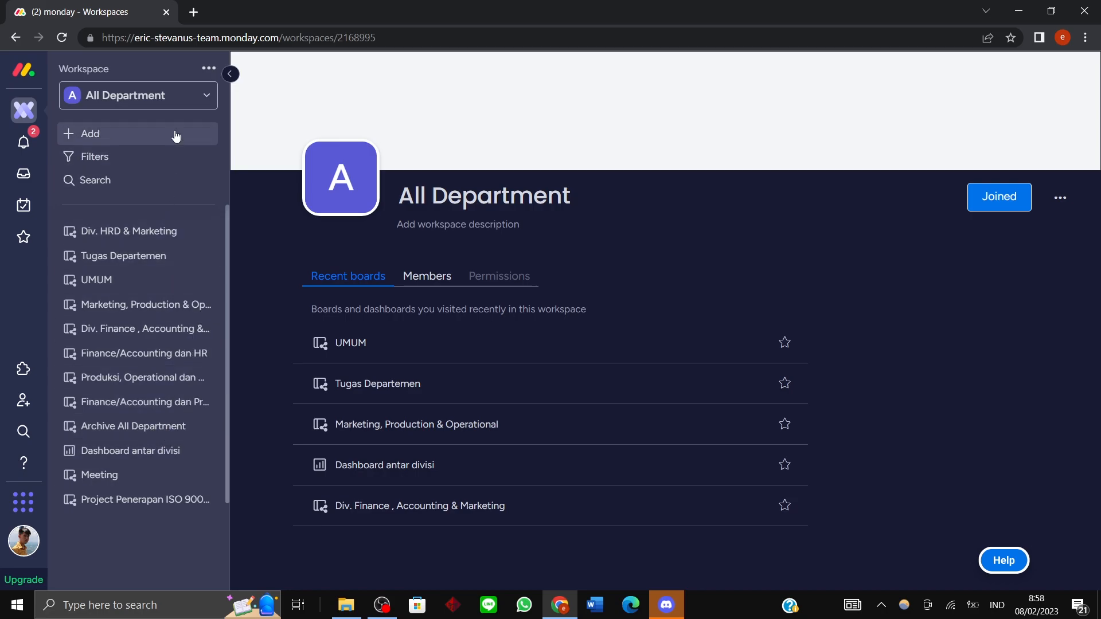
click(180, 98)
click(150, 274)
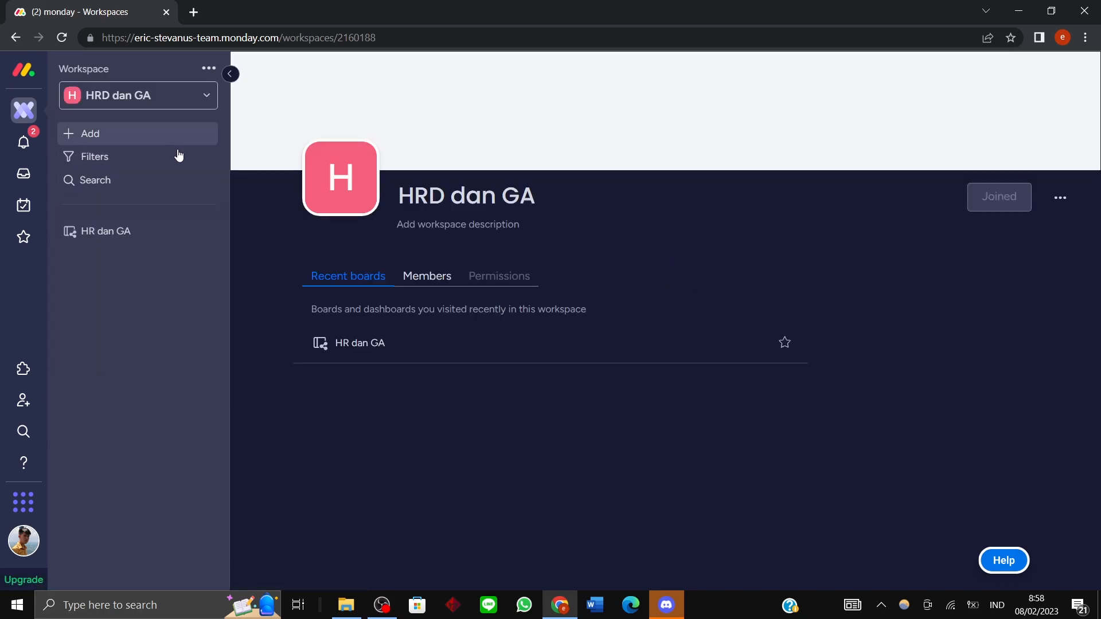
Switch to the Production workspace and open its Projek Produksi board.
click(154, 102)
scroll(166, 231, down, 2)
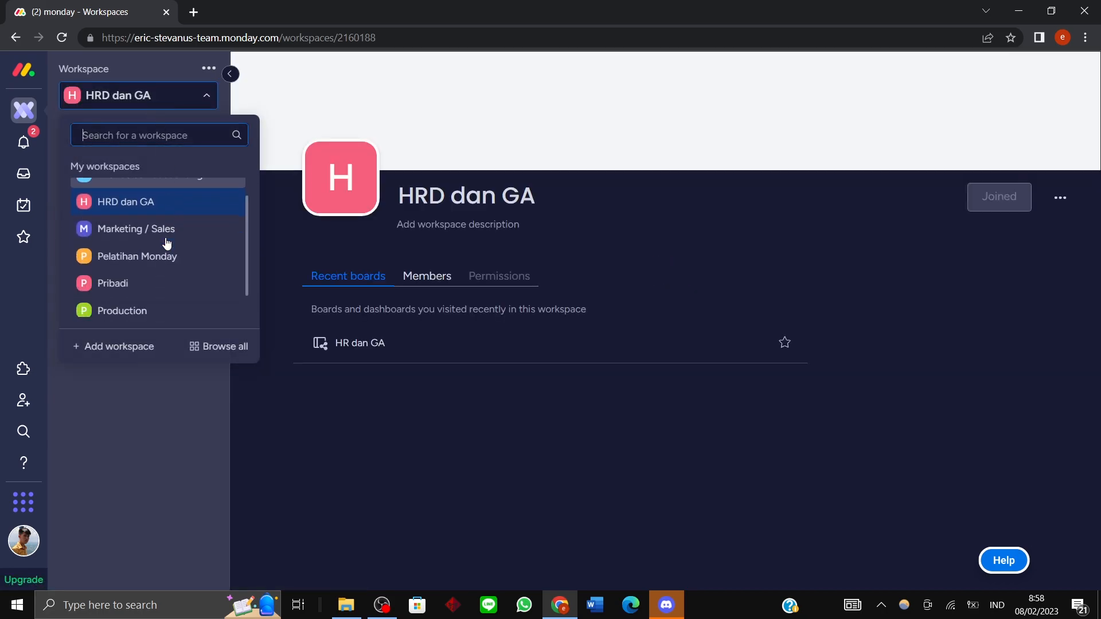
scroll(170, 285, down, 1)
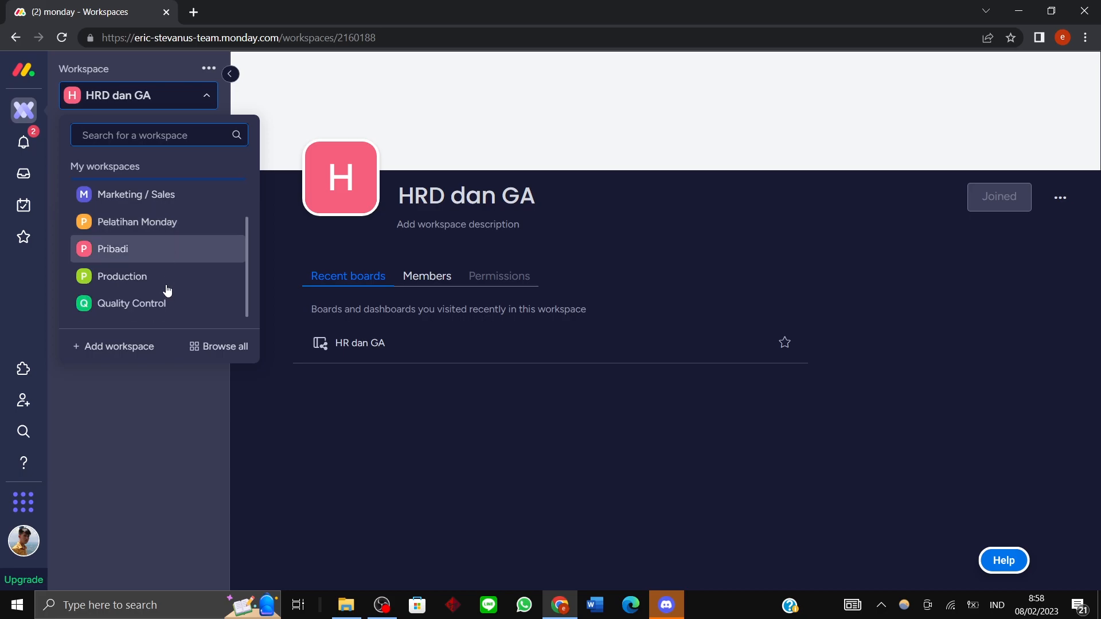
click(162, 279)
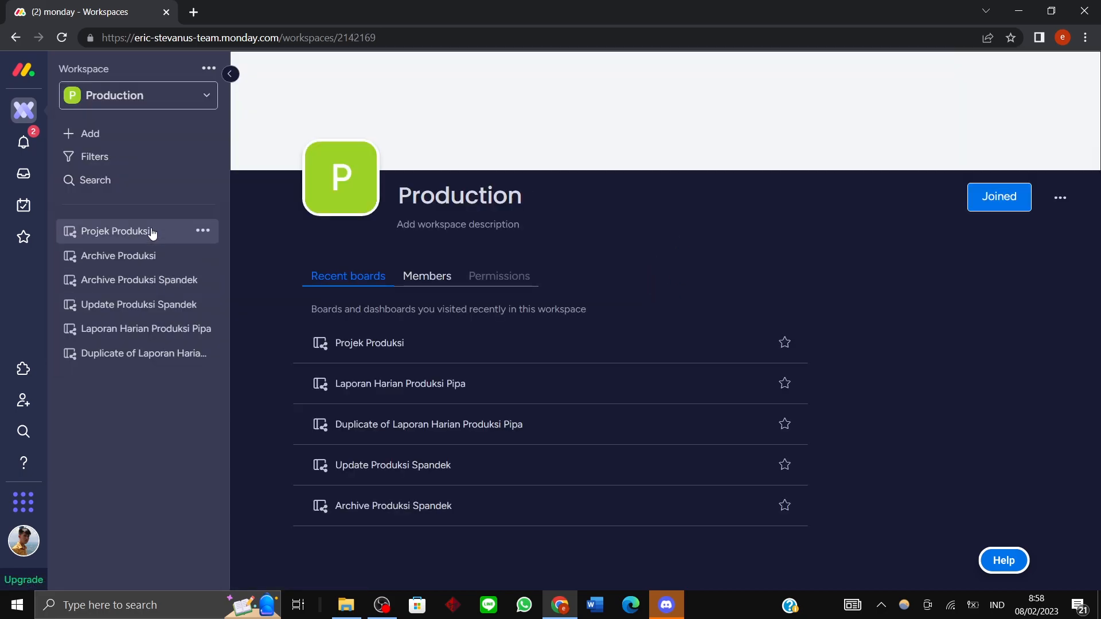
click(152, 232)
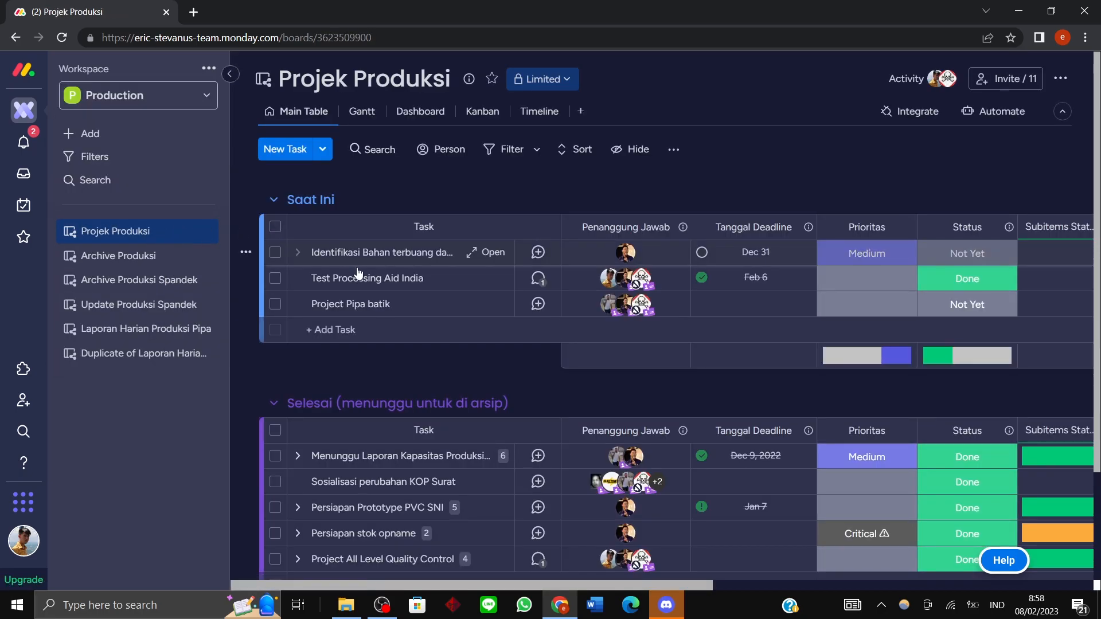
View the updates of the Persiapan Prototype PVC SNI task in the Selesai (menunggu untuk di arsip) group, then close them.
scroll(436, 344, down, 2)
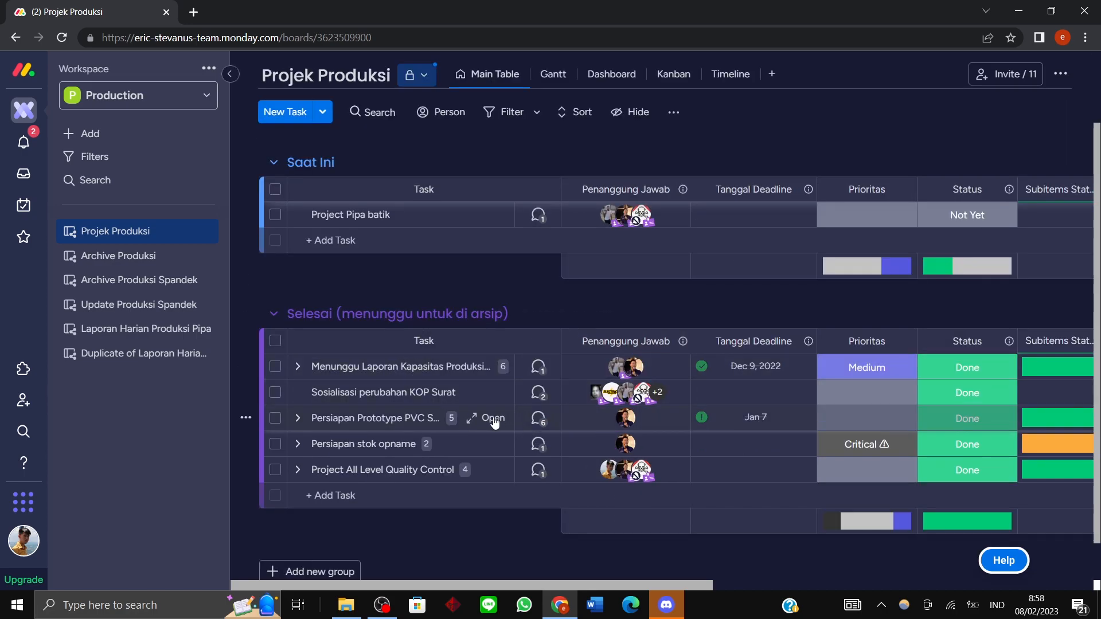
click(507, 420)
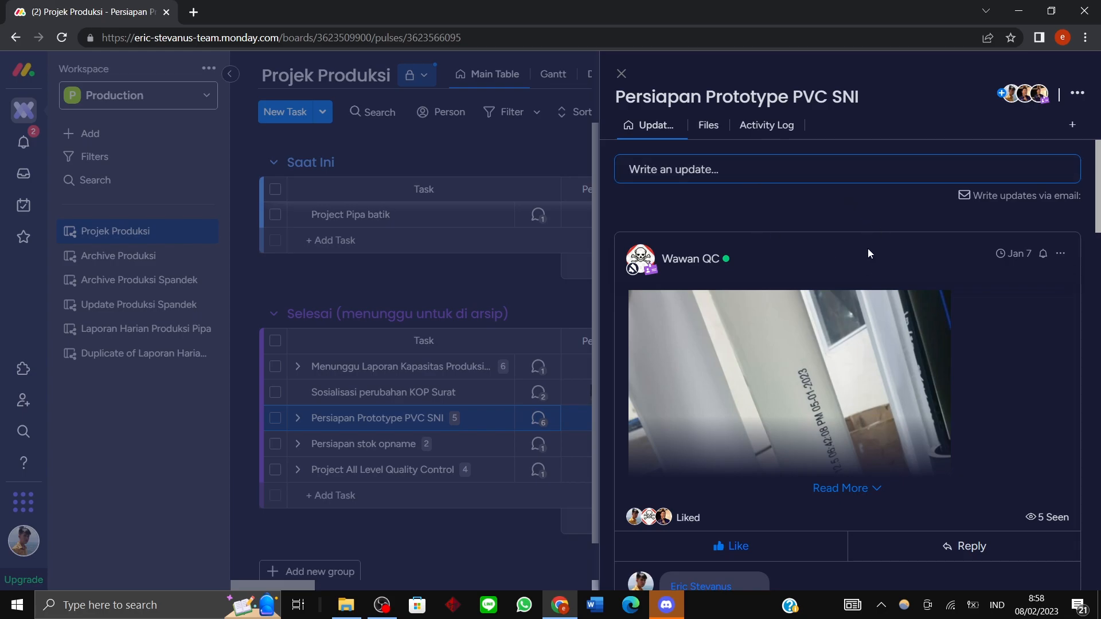
click(624, 75)
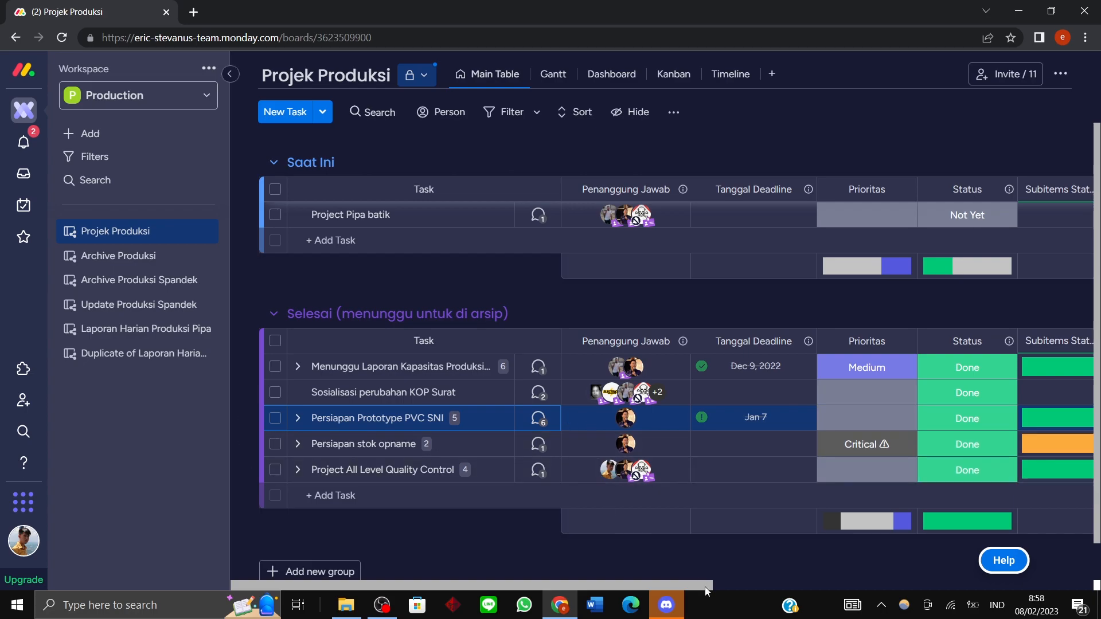
Expand the Persiapan Prototype PVC SNI task's subitems and check who is assigned to Mempersiapkan Loader and TDS dan COA Sample Cazn.
mouse_move(643, 589)
mouse_down()
mouse_move(710, 590)
mouse_move(637, 586)
mouse_up()
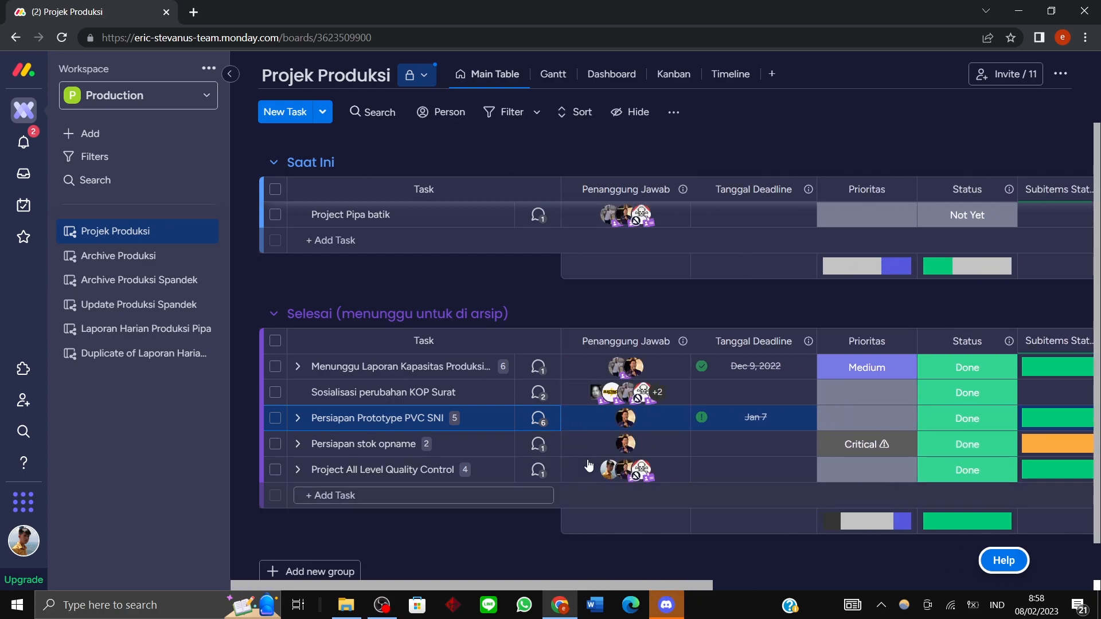
click(297, 419)
scroll(456, 439, down, 3)
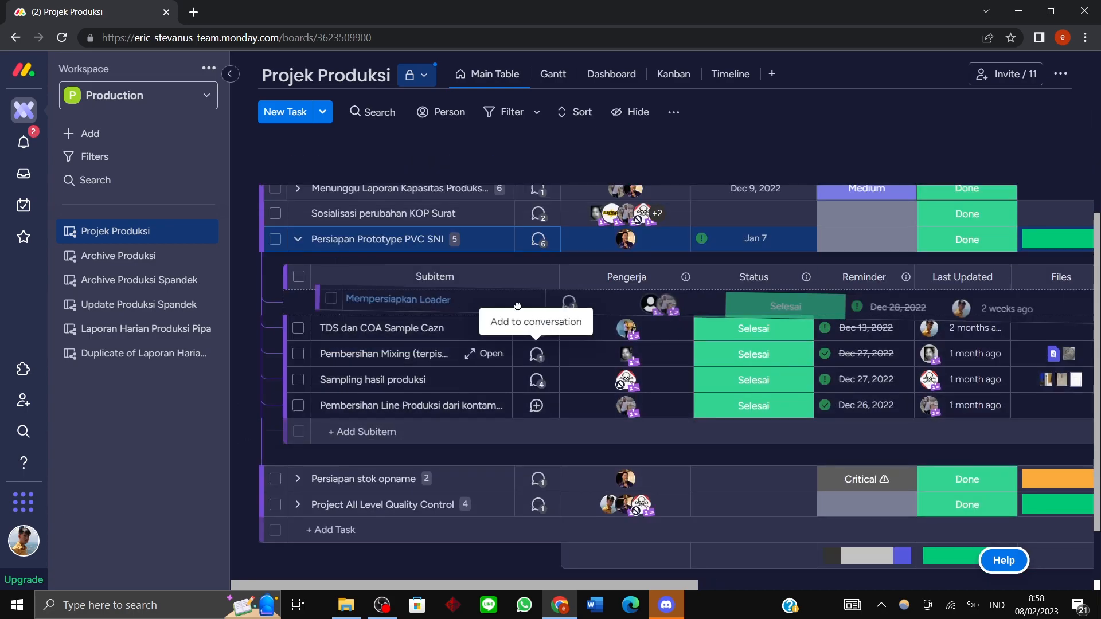
mouse_move(637, 305)
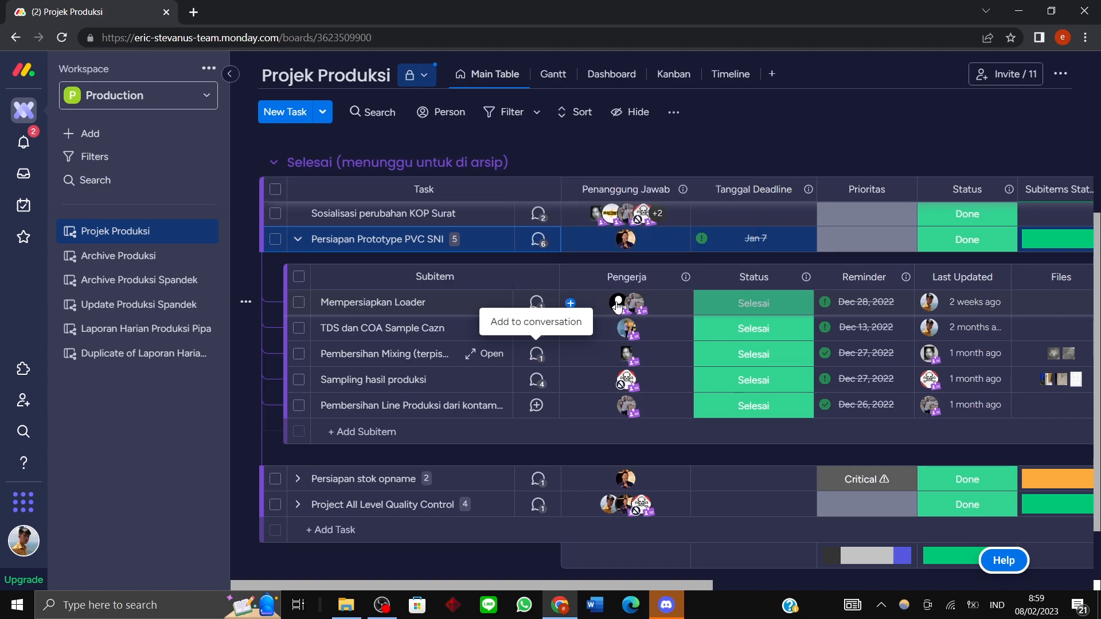
click(388, 325)
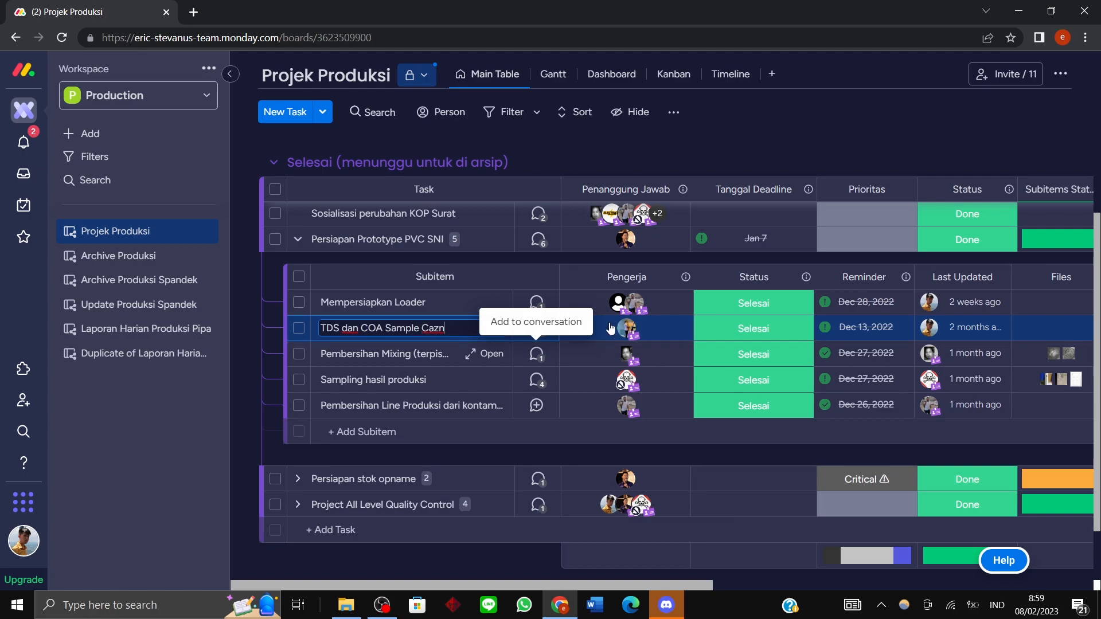
mouse_move(636, 332)
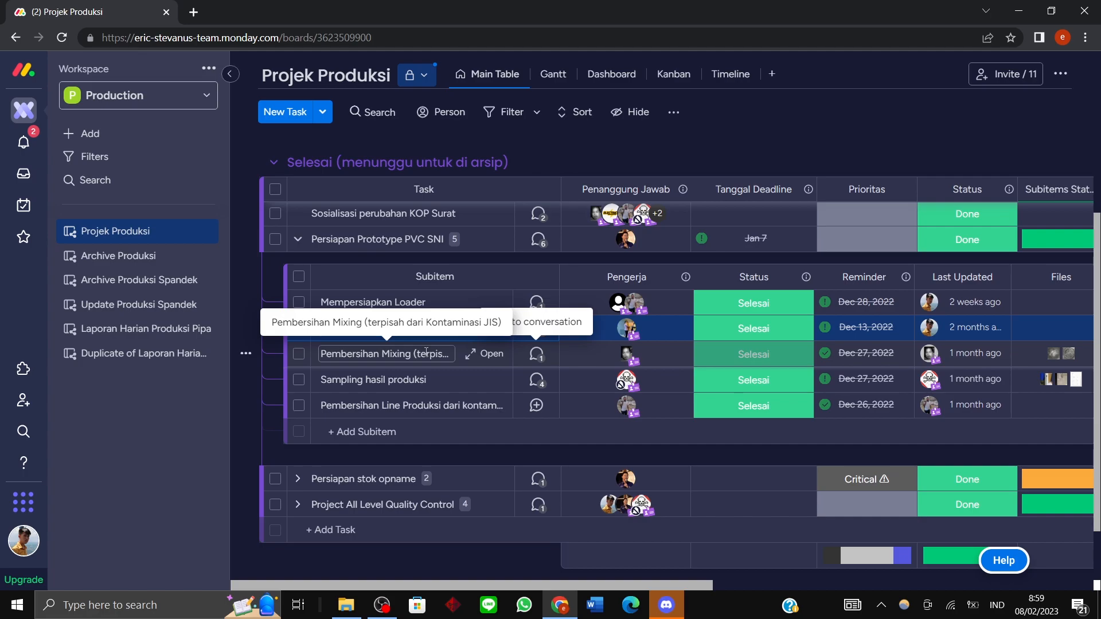
Check the full names and assignees of the Pembersihan Mixing, Sampling hasil produksi and Pembersihan Line Produksi subitems.
click(426, 354)
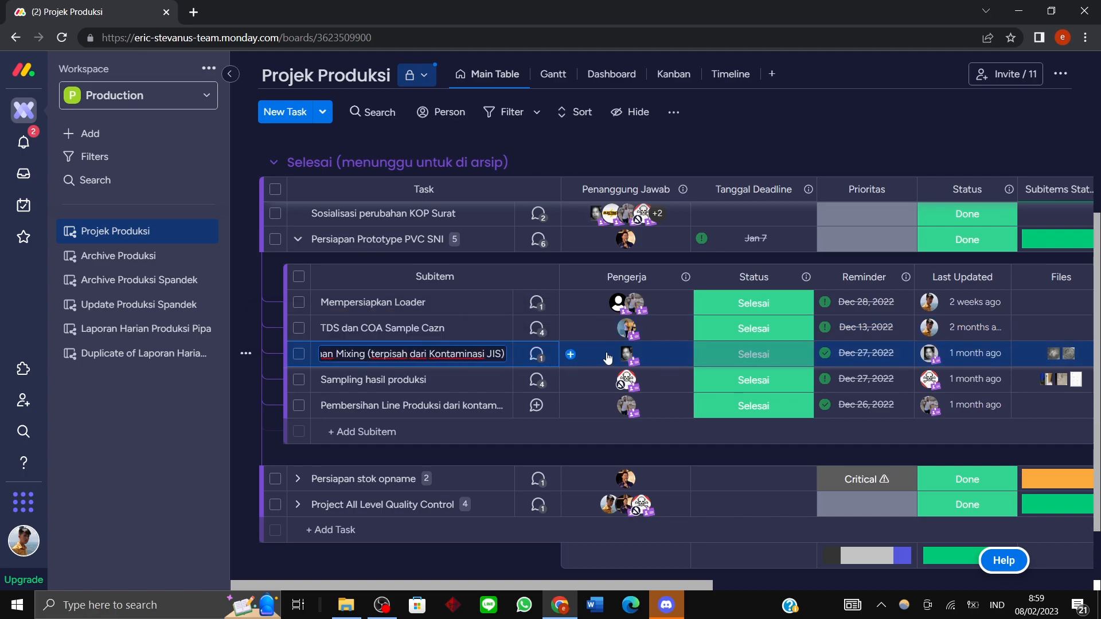
mouse_move(624, 356)
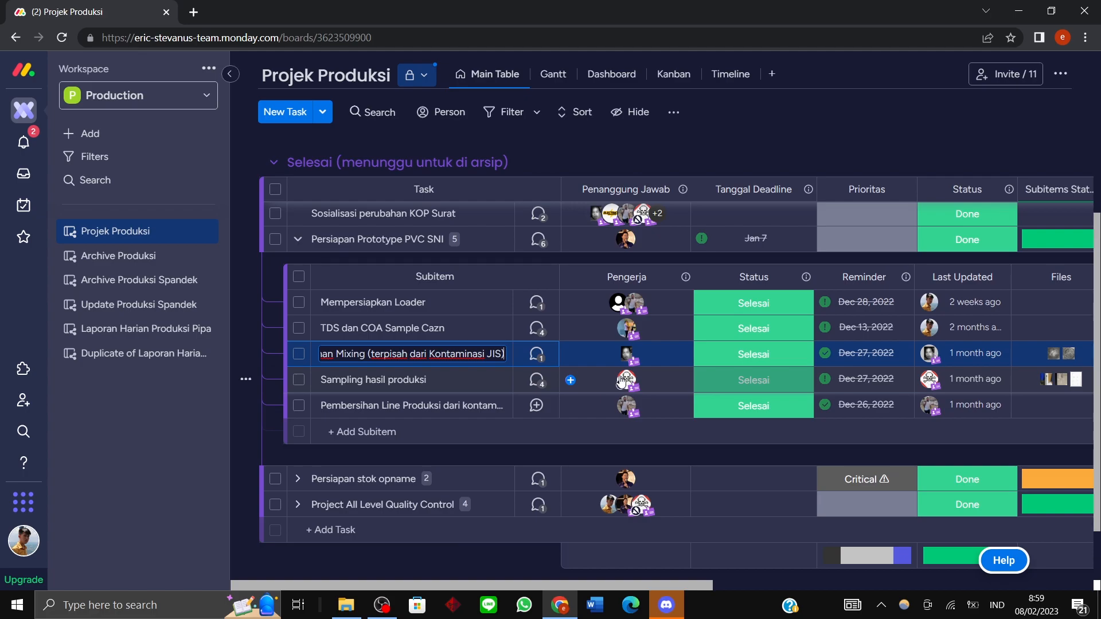
mouse_move(622, 381)
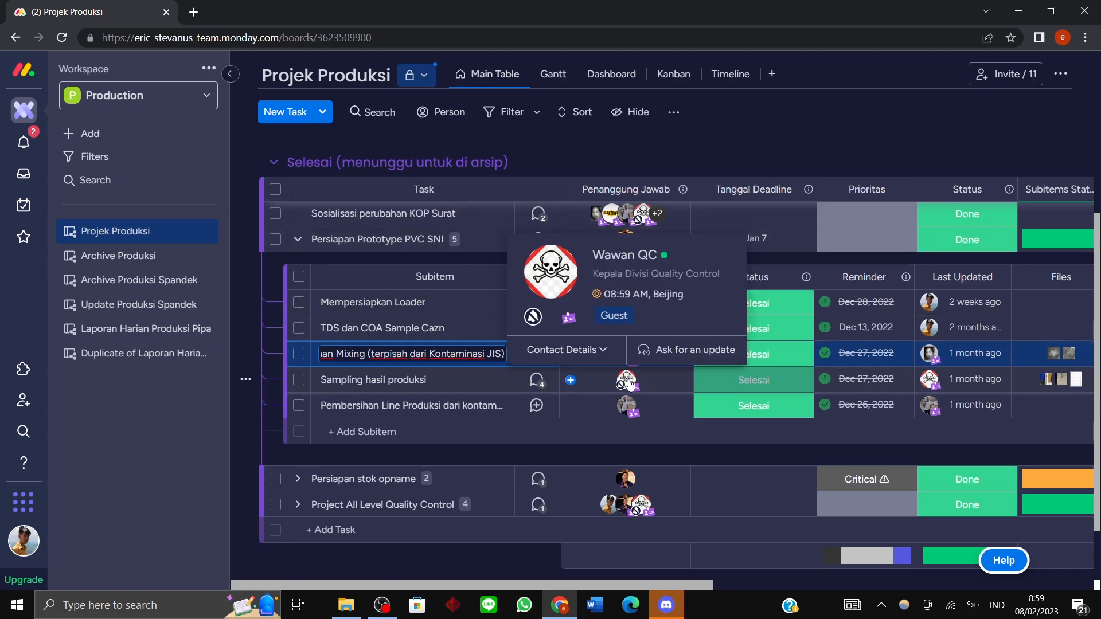
click(414, 405)
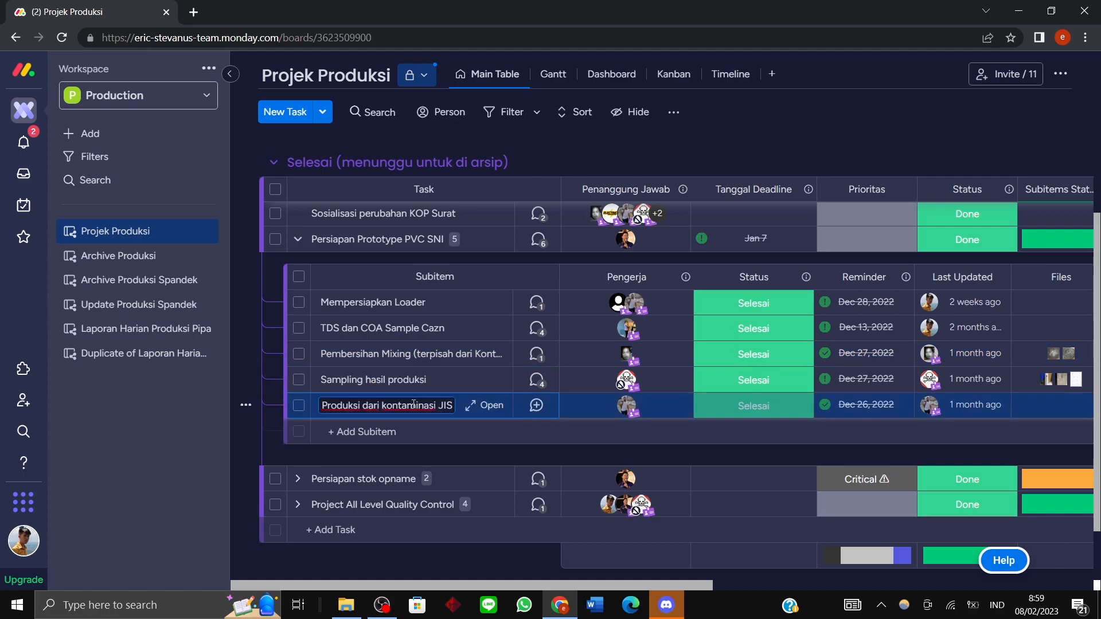
drag(390, 408, 520, 418)
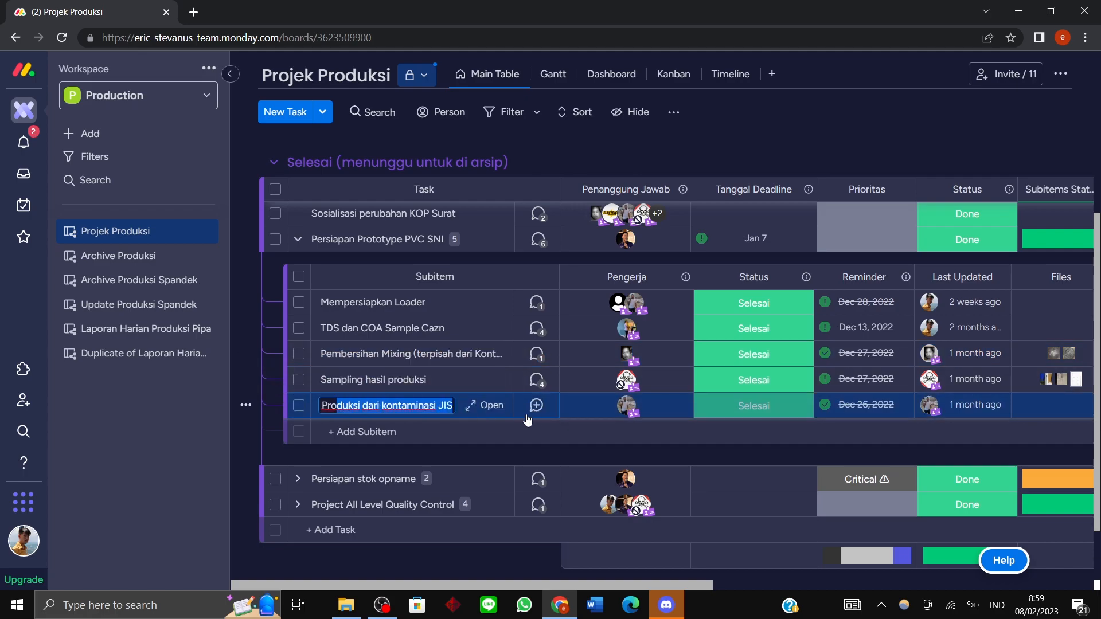
click(621, 74)
mouse_move(627, 405)
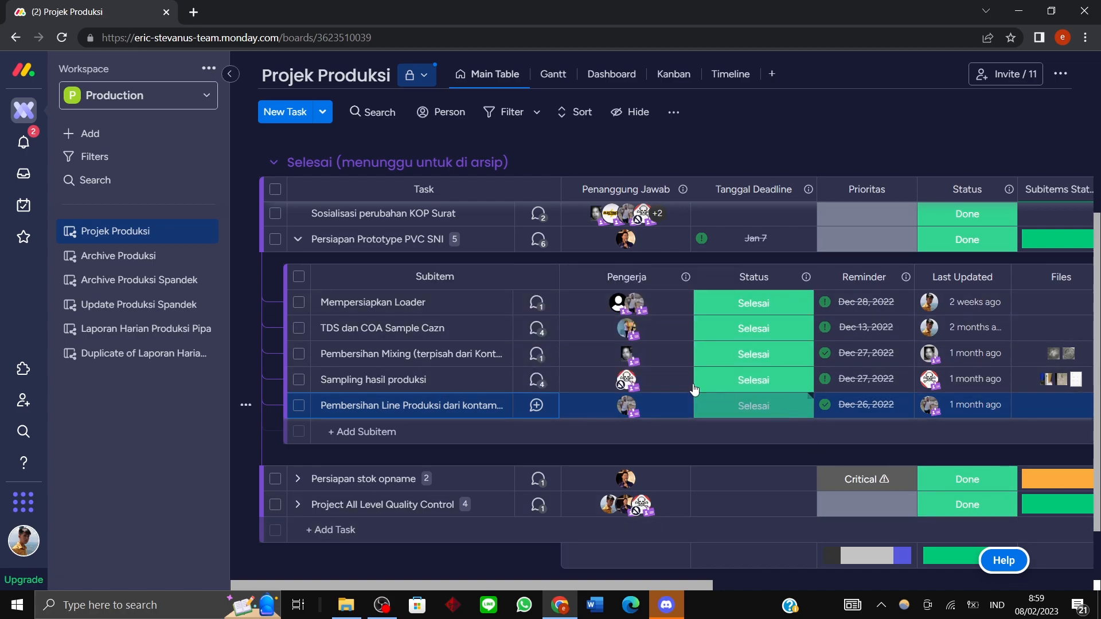
Read the updates of the TDS dan COA Sample Cazn subitem and open the commented WhatsApp image attached there.
scroll(660, 367, up, 3)
scroll(516, 425, down, 2)
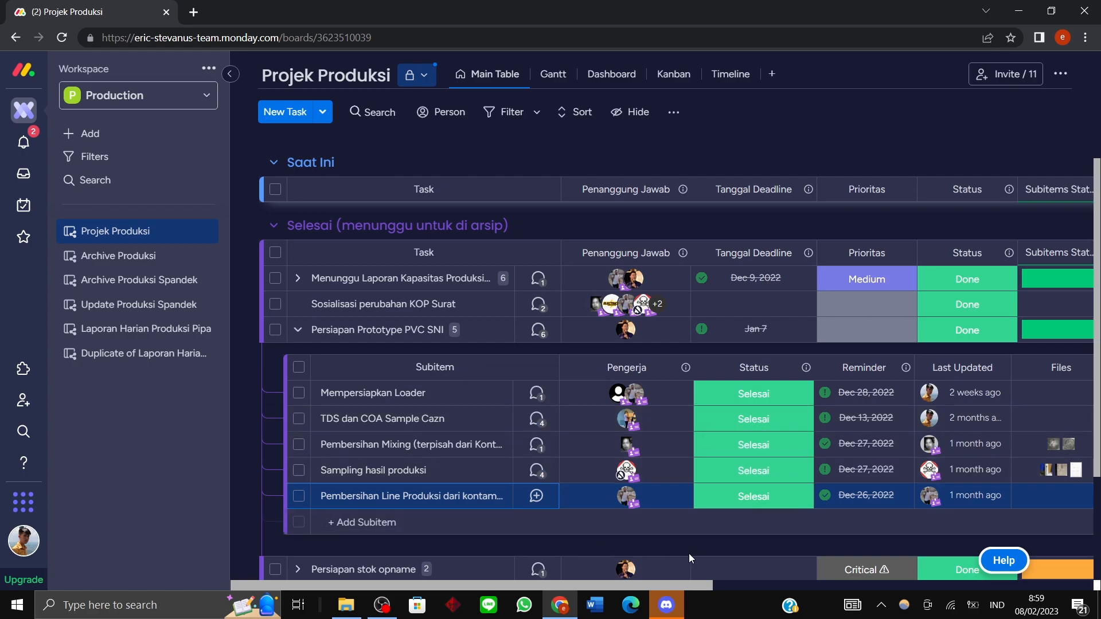
drag(680, 580, 555, 570)
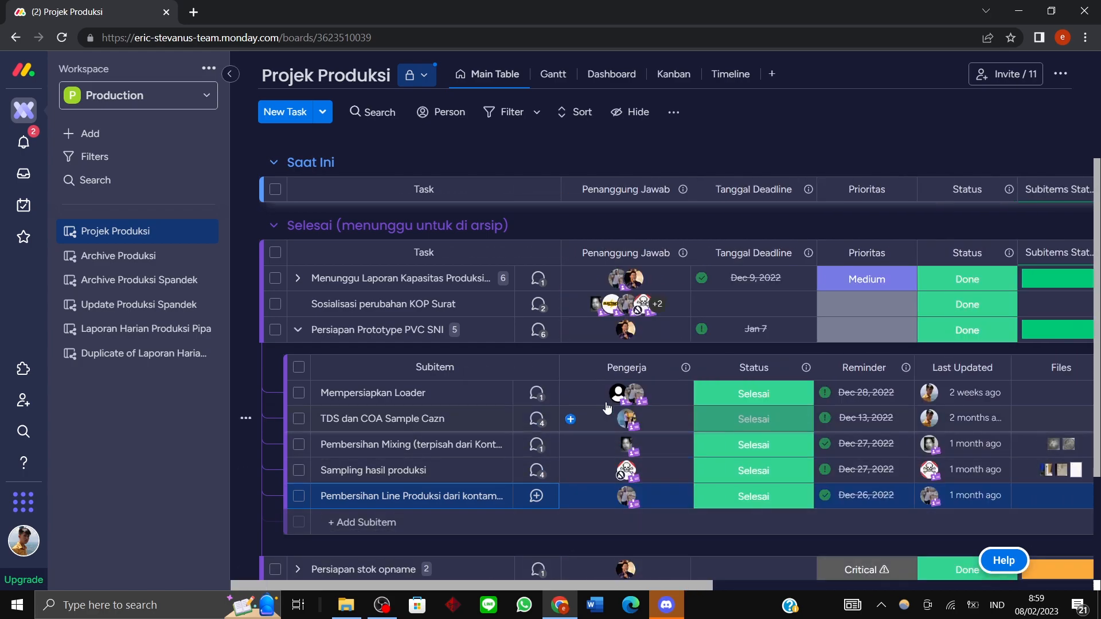
click(544, 421)
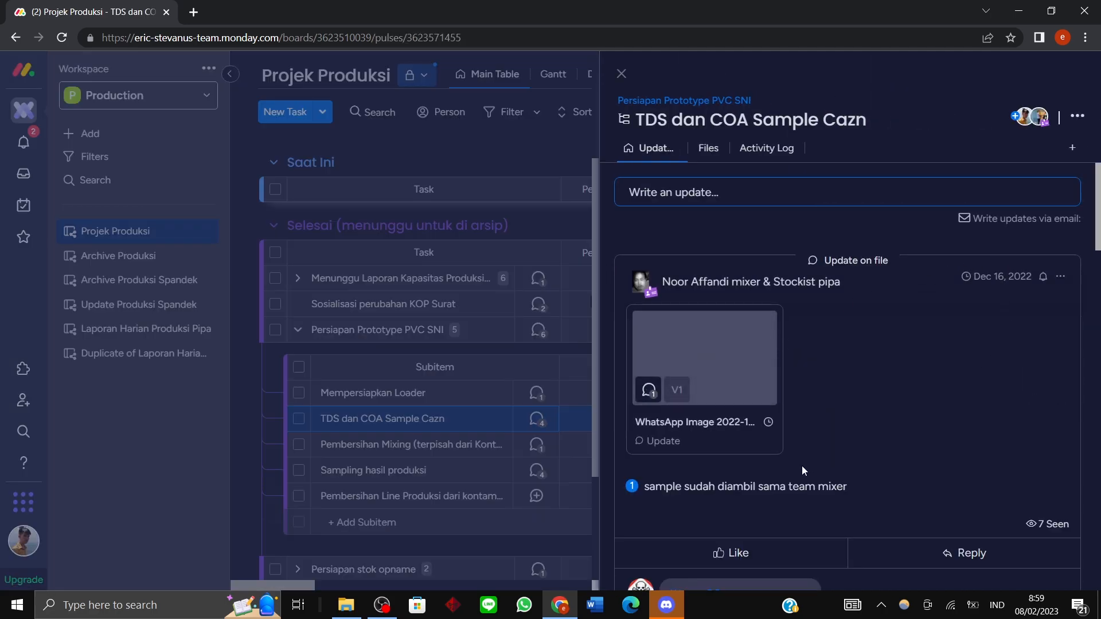
drag(673, 487, 862, 489)
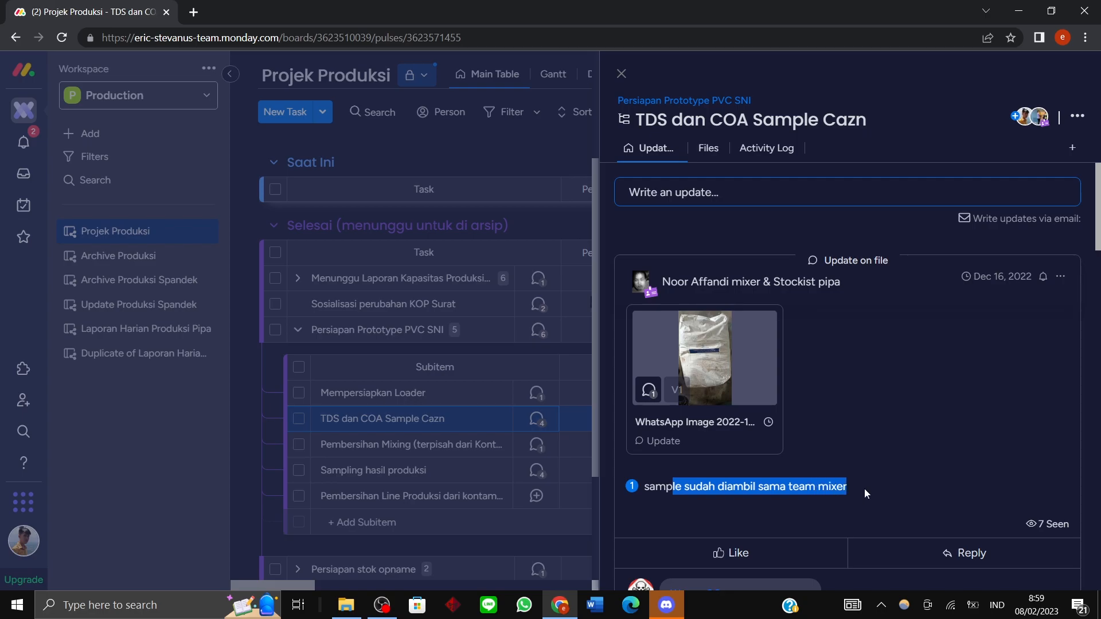
scroll(817, 409, down, 1)
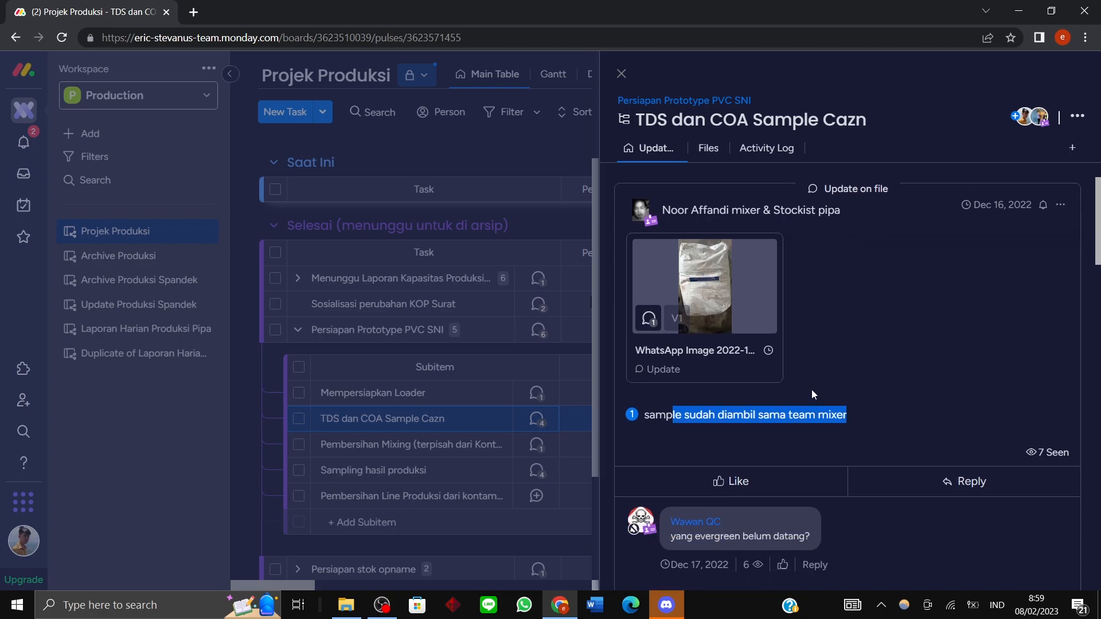
click(631, 417)
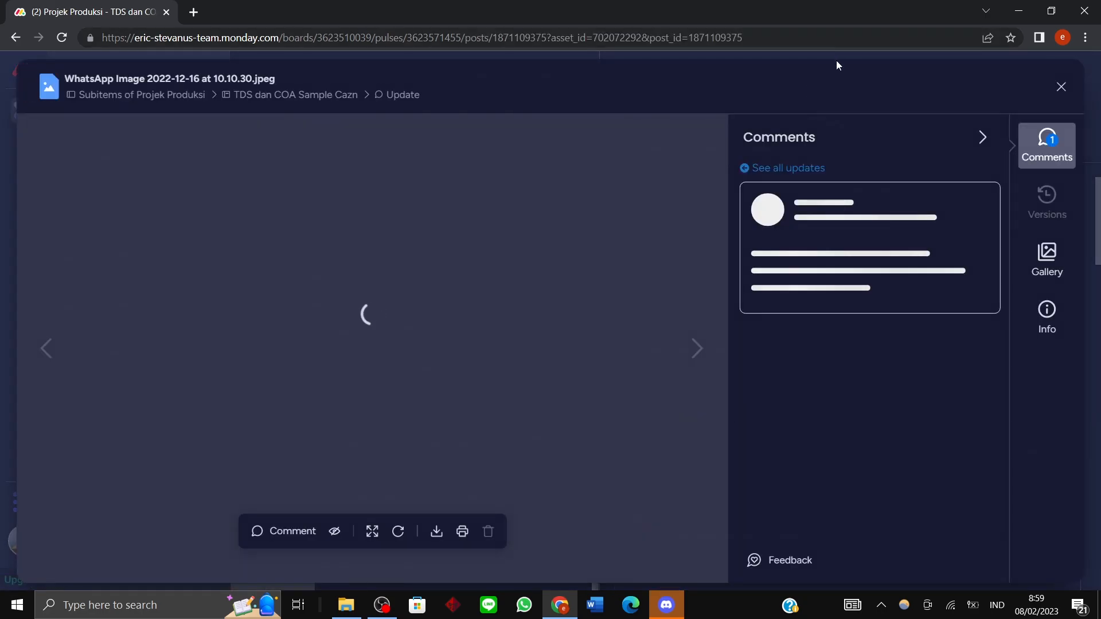
Close the image preview, check who has seen the commented-image update of TDS dan COA Sample Cazn, and close the subitem.
click(1061, 88)
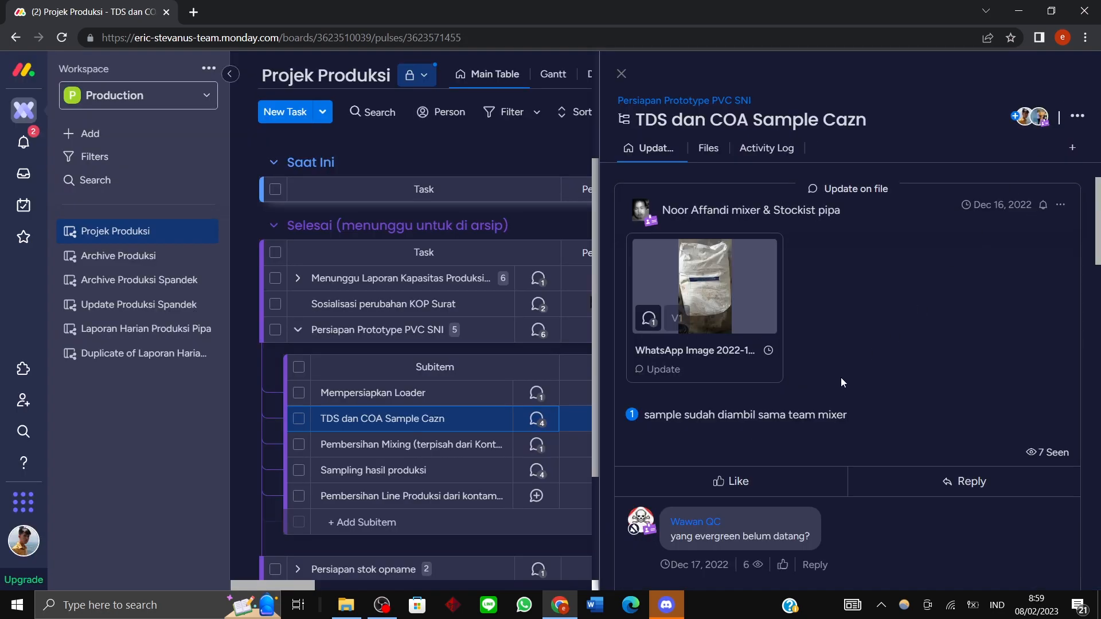
click(851, 417)
scroll(734, 417, down, 3)
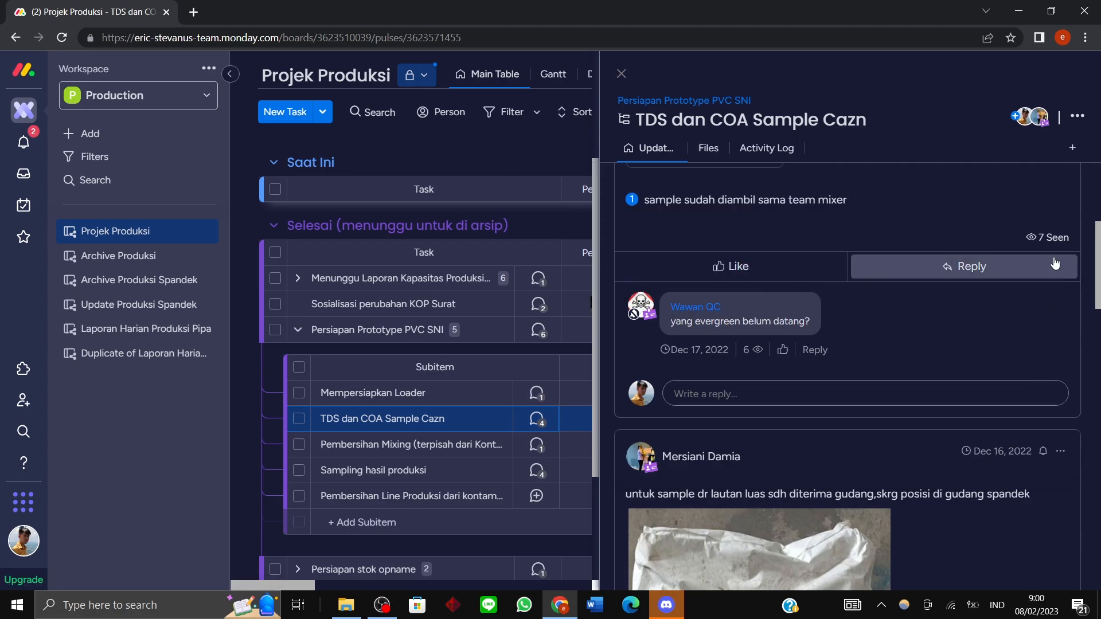
scroll(861, 252, up, 3)
scroll(797, 295, up, 3)
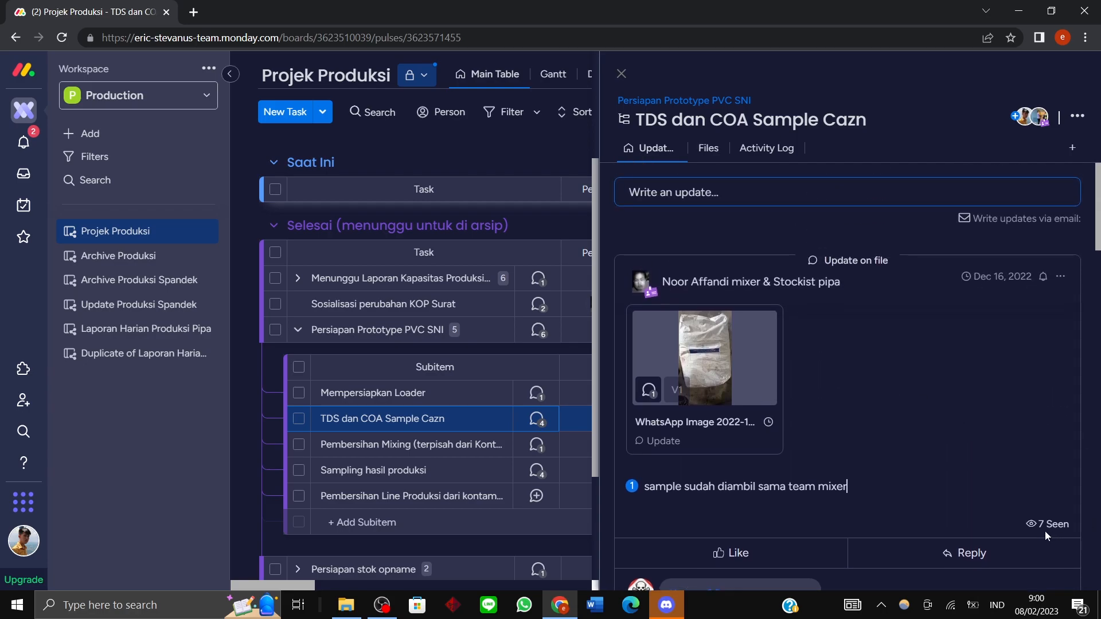
mouse_move(1041, 522)
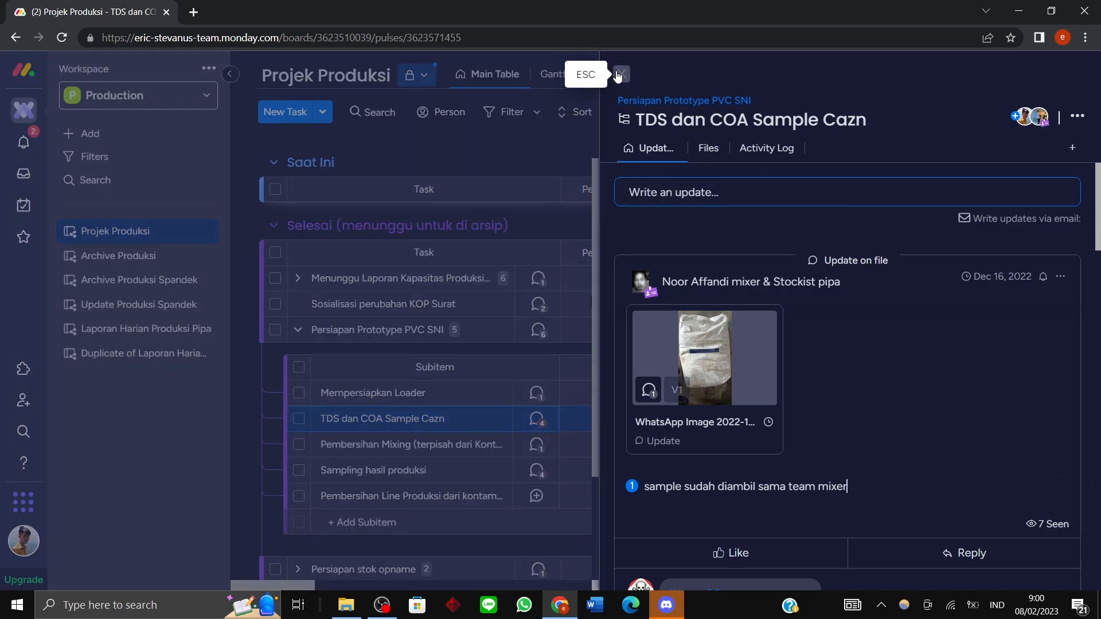
click(620, 74)
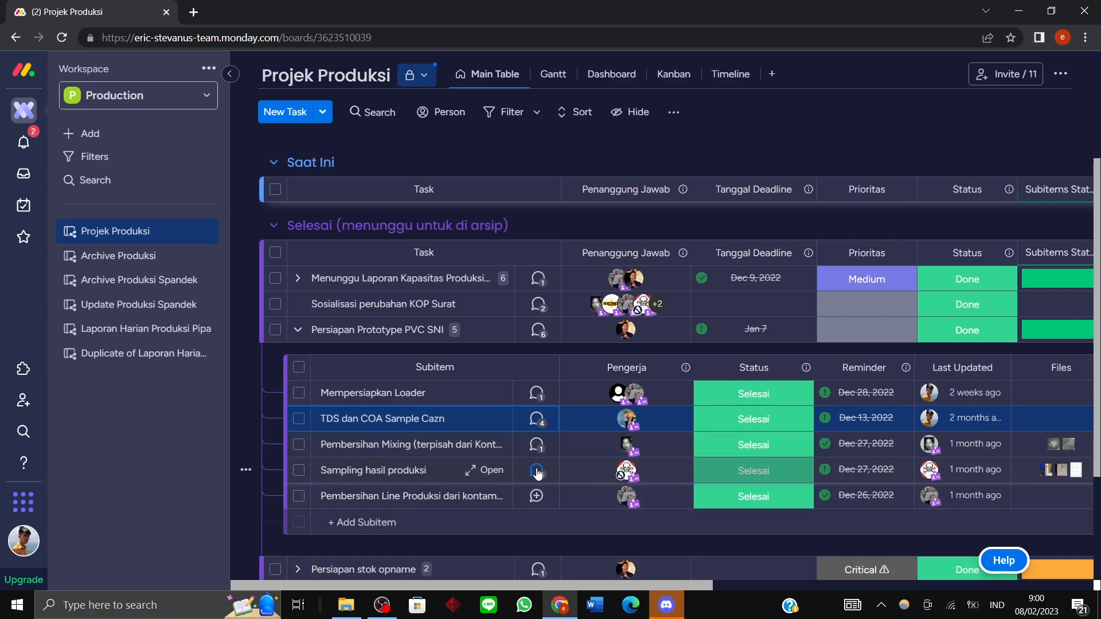
Review the subitem columns of Persiapan Prototype PVC SNI and read the updates of the Sampling hasil produksi subitem.
scroll(657, 583, right, 2)
drag(658, 582, 724, 583)
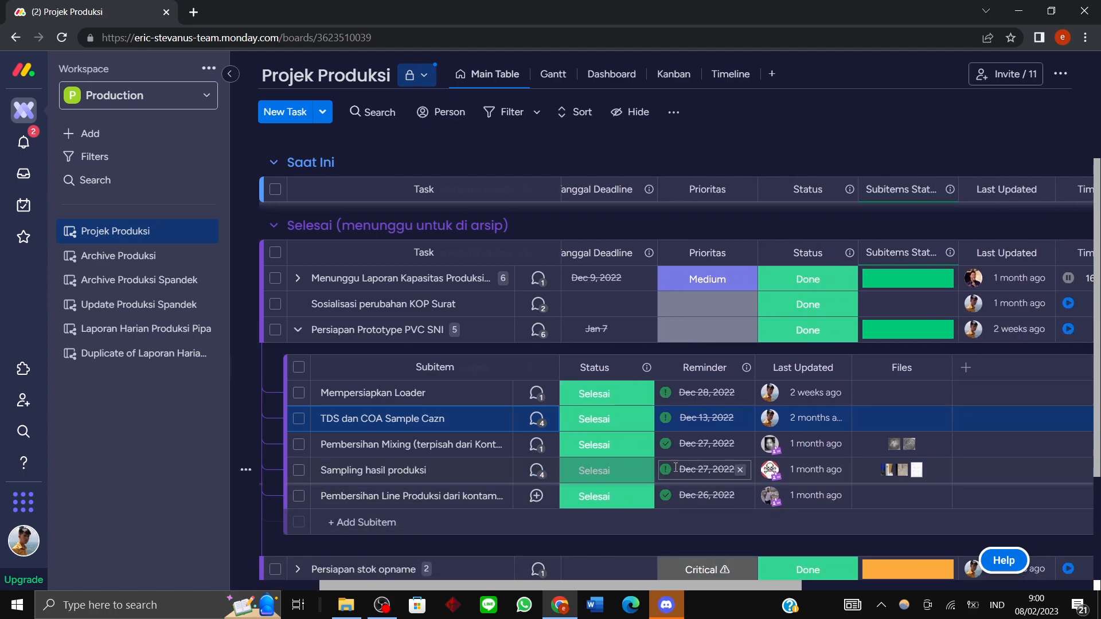
drag(651, 586, 499, 584)
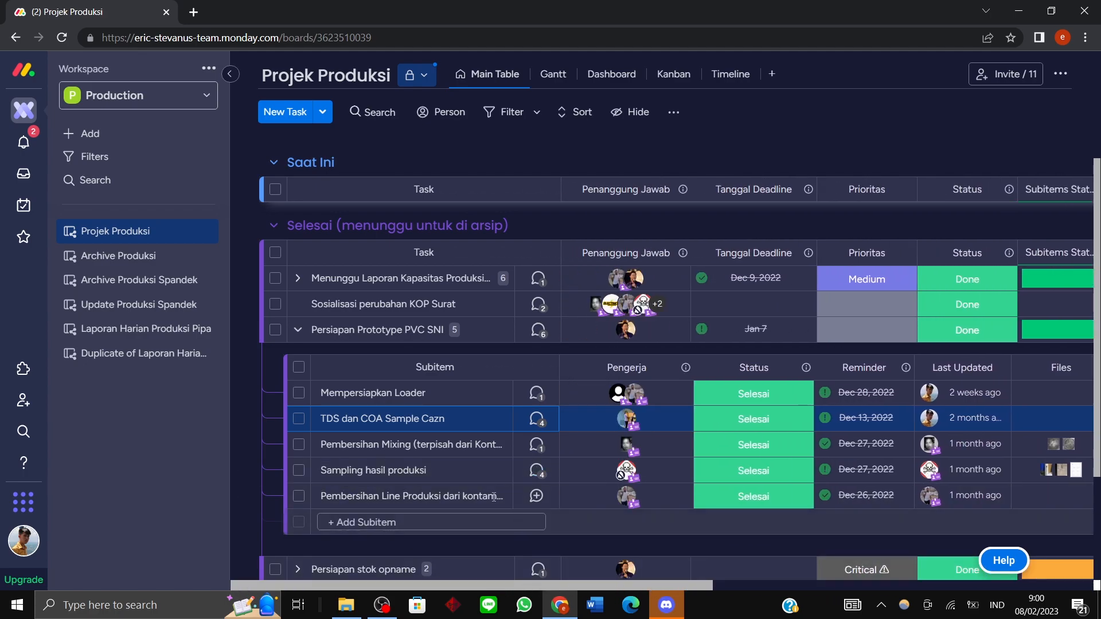
click(537, 470)
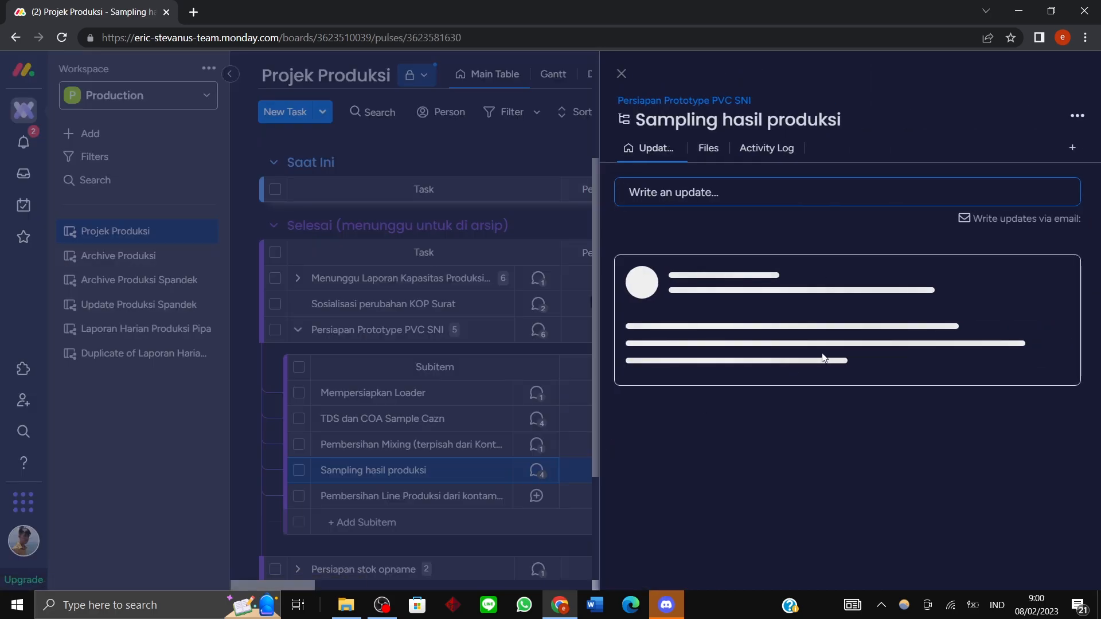
mouse_move(745, 319)
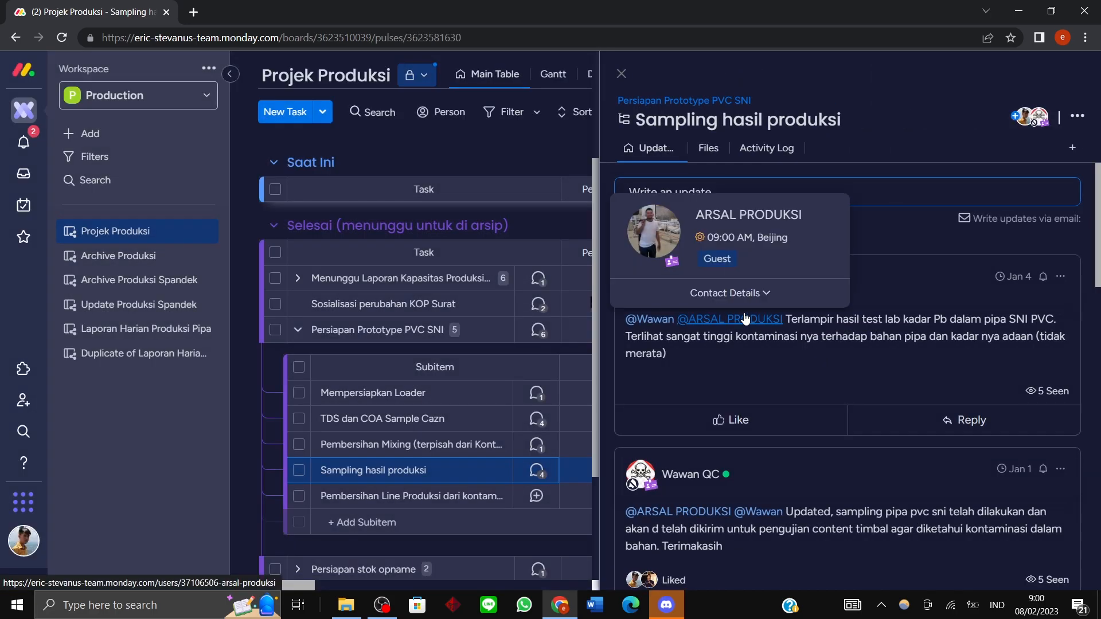
drag(796, 319, 895, 351)
click(708, 148)
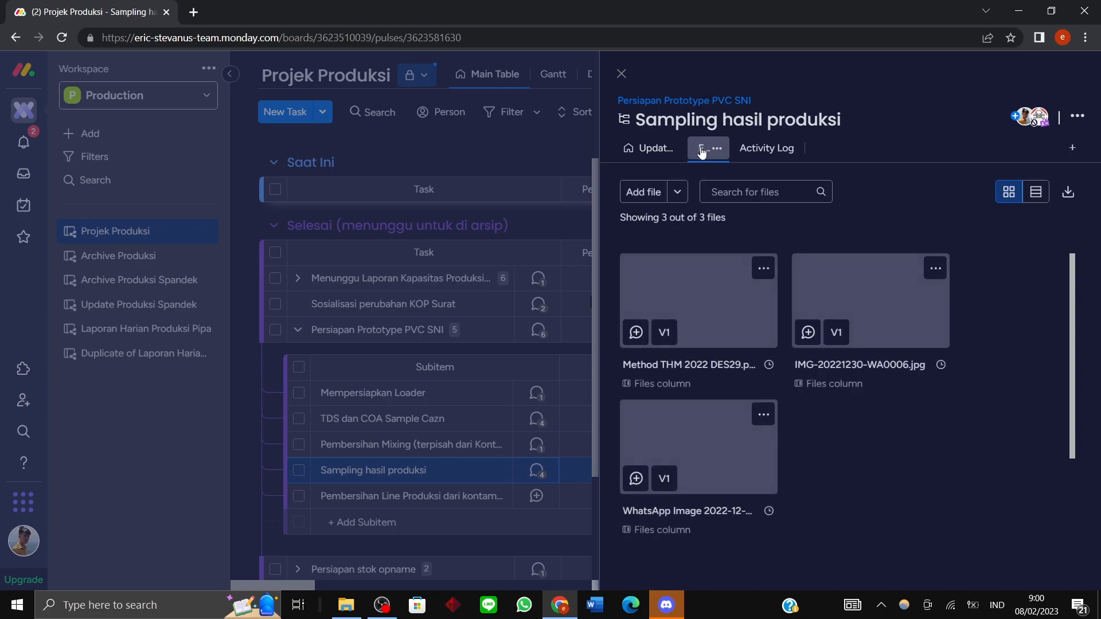
click(653, 151)
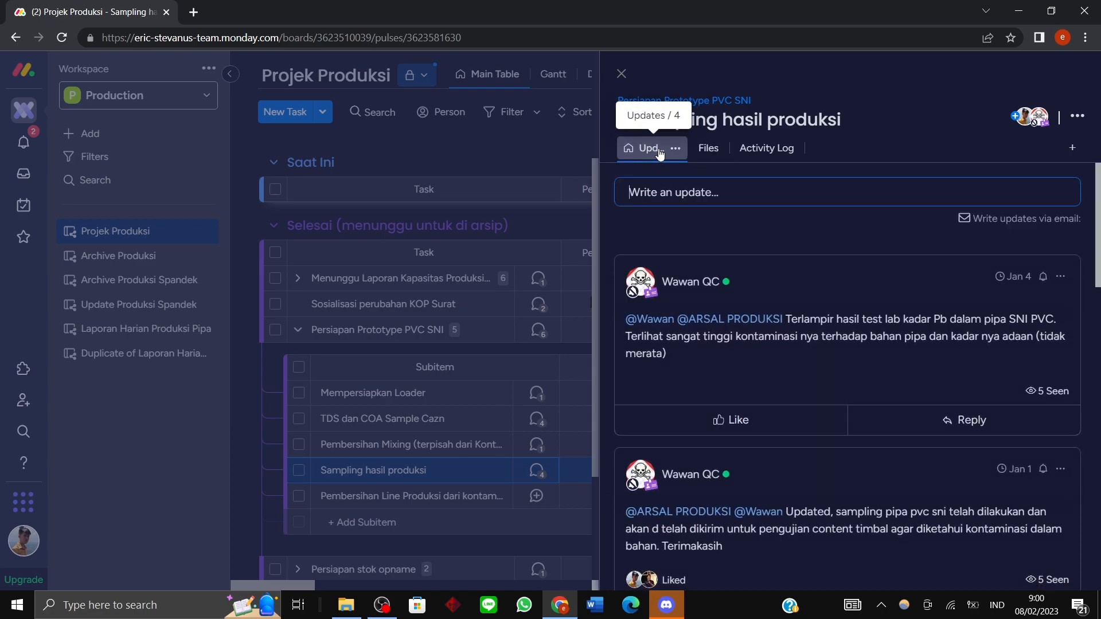
scroll(674, 232, down, 9)
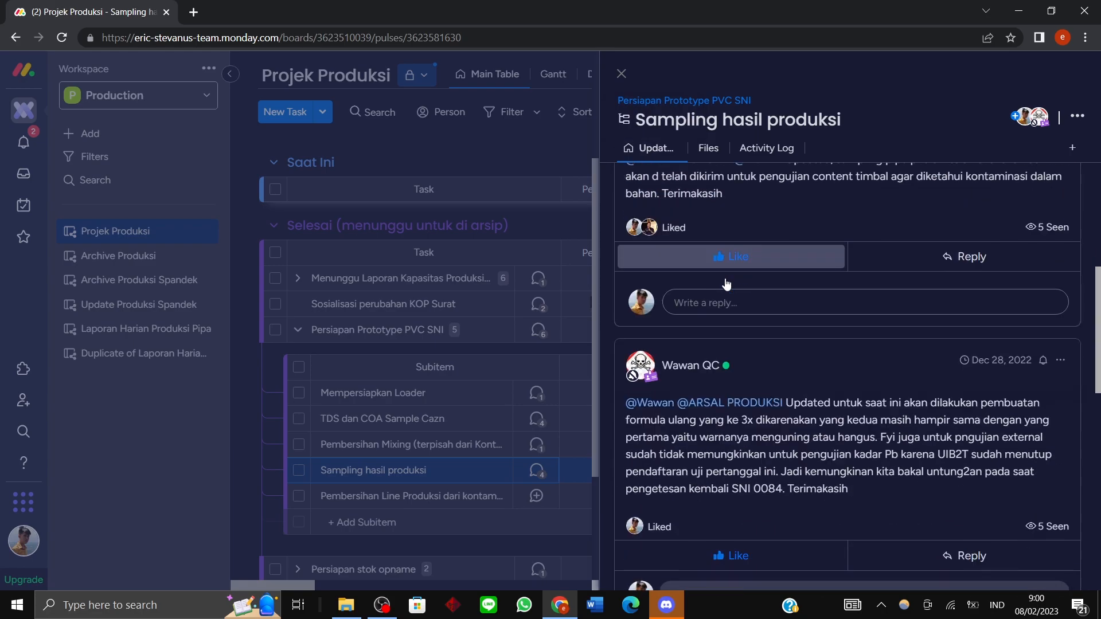
Open Method THM 2022 DES29.pdf from the files of Sampling hasil produksi, look through its pages, and close it.
click(709, 148)
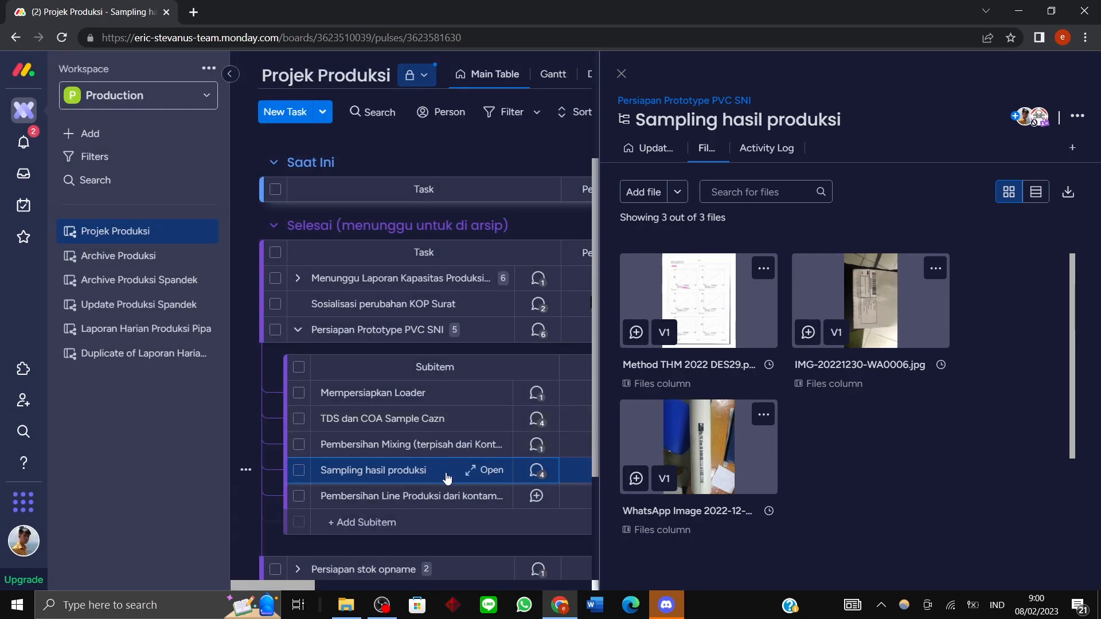
click(742, 296)
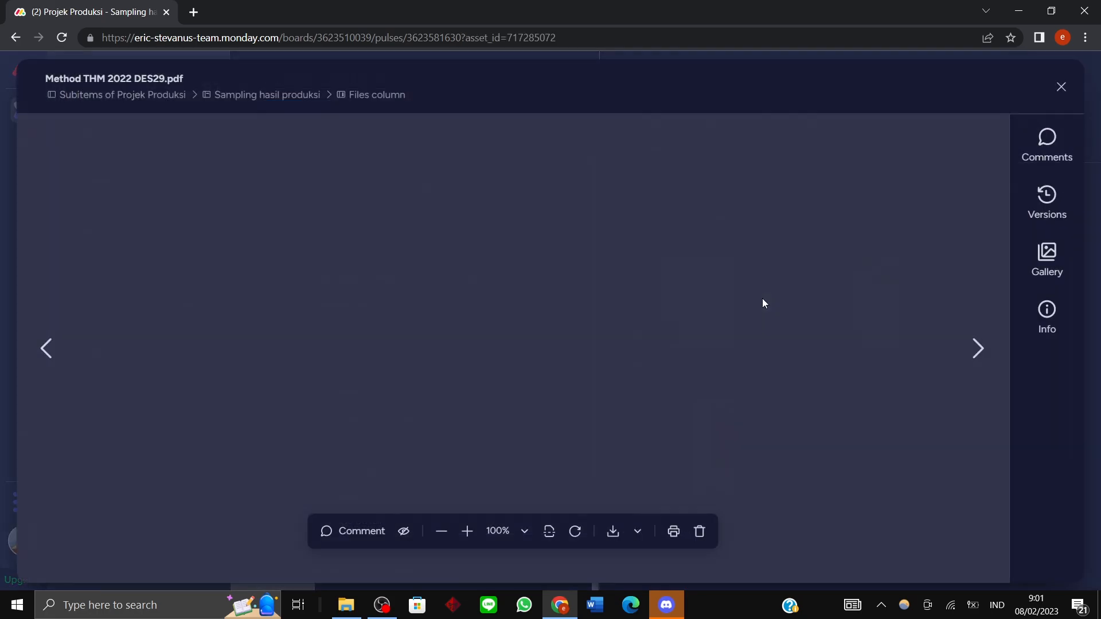
click(1062, 87)
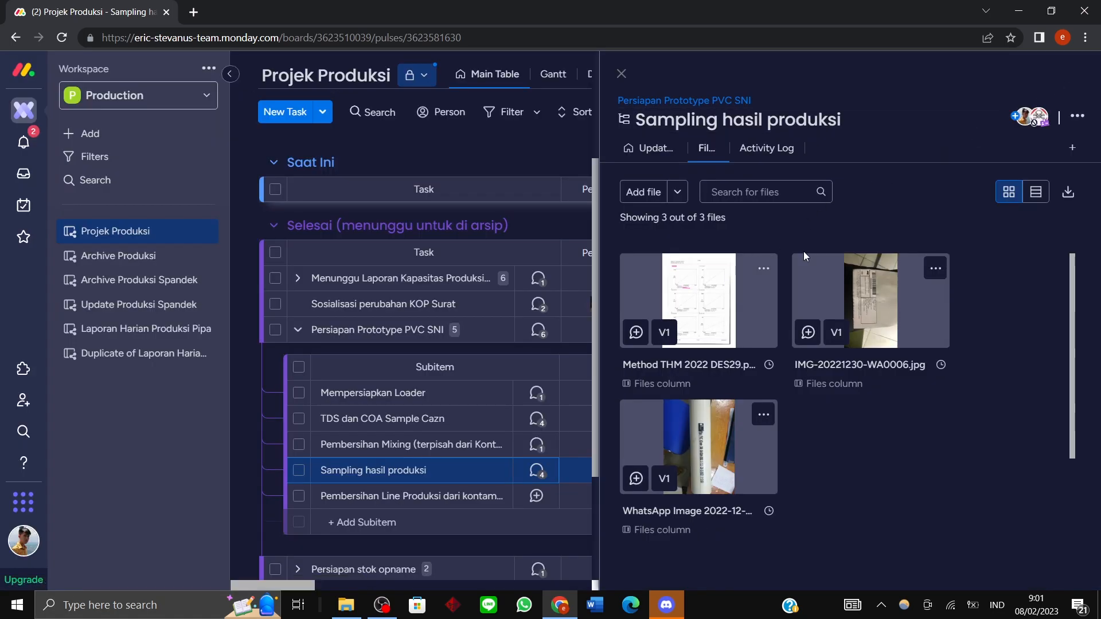
click(734, 298)
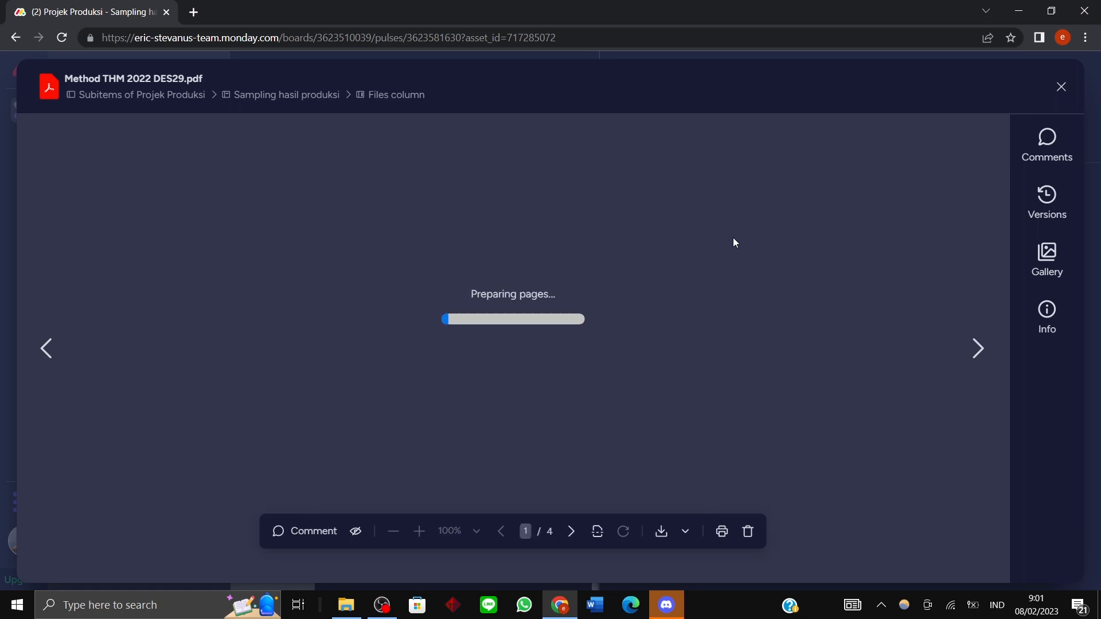
scroll(732, 247, down, 5)
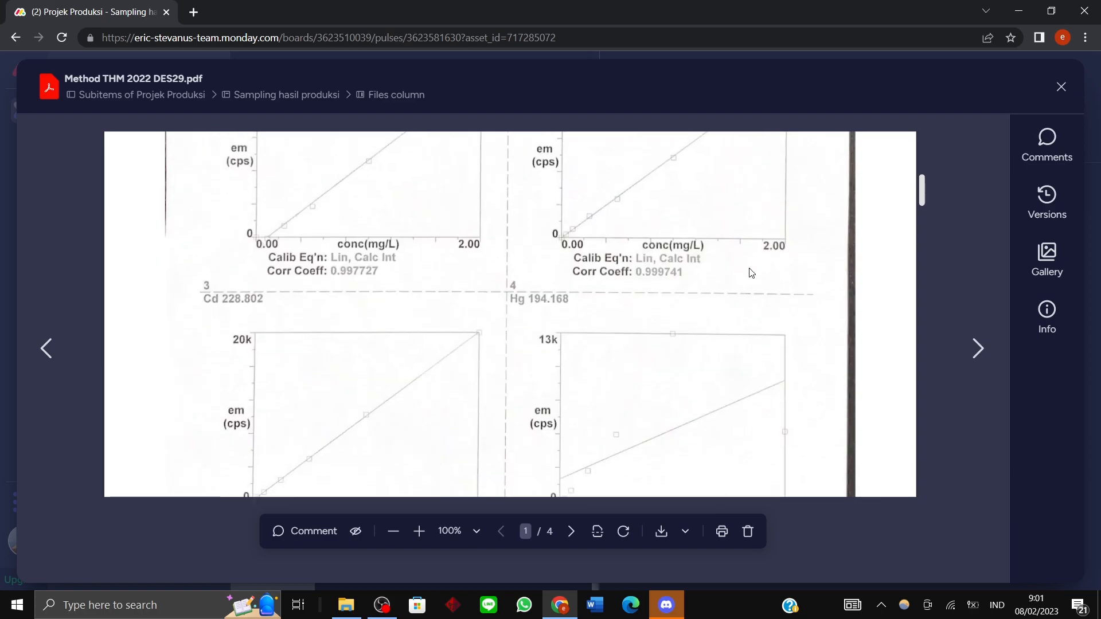
scroll(757, 295, down, 10)
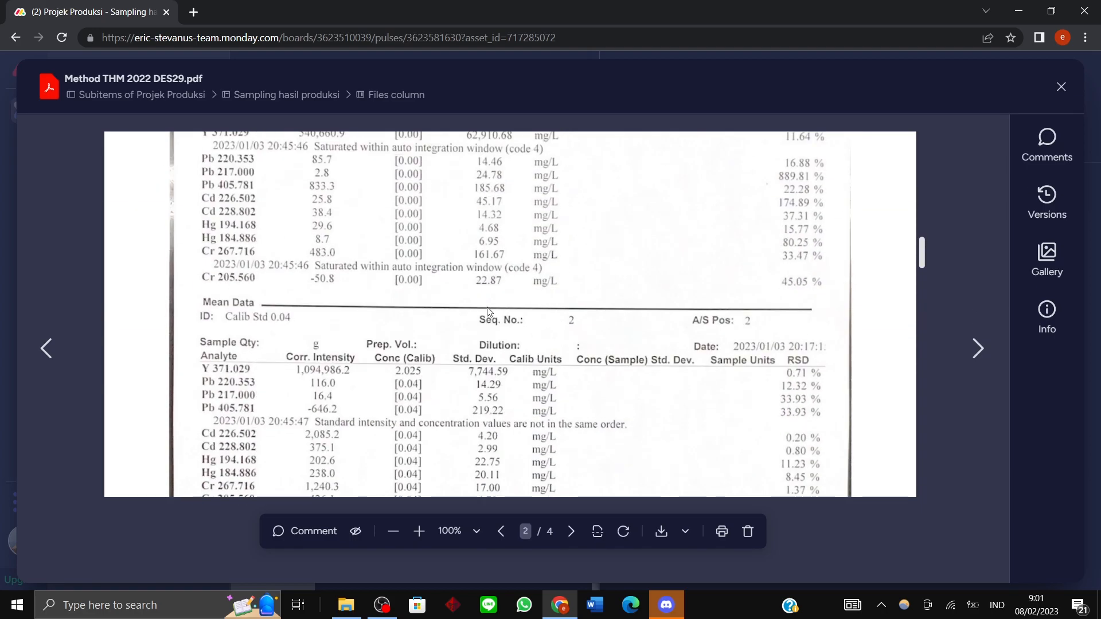
scroll(653, 303, down, 12)
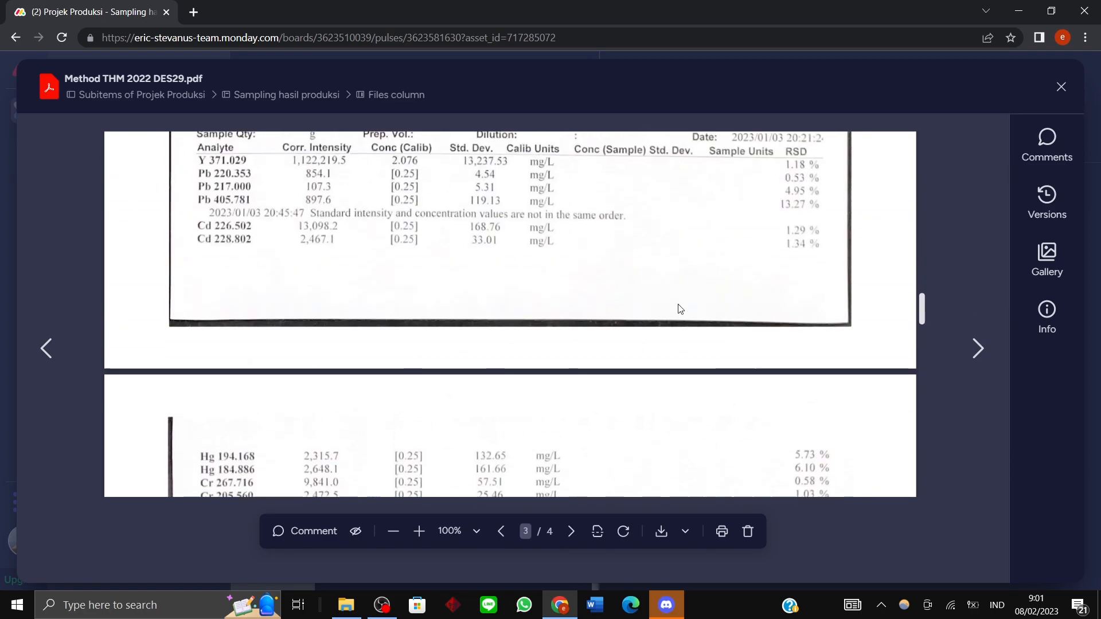
click(1061, 86)
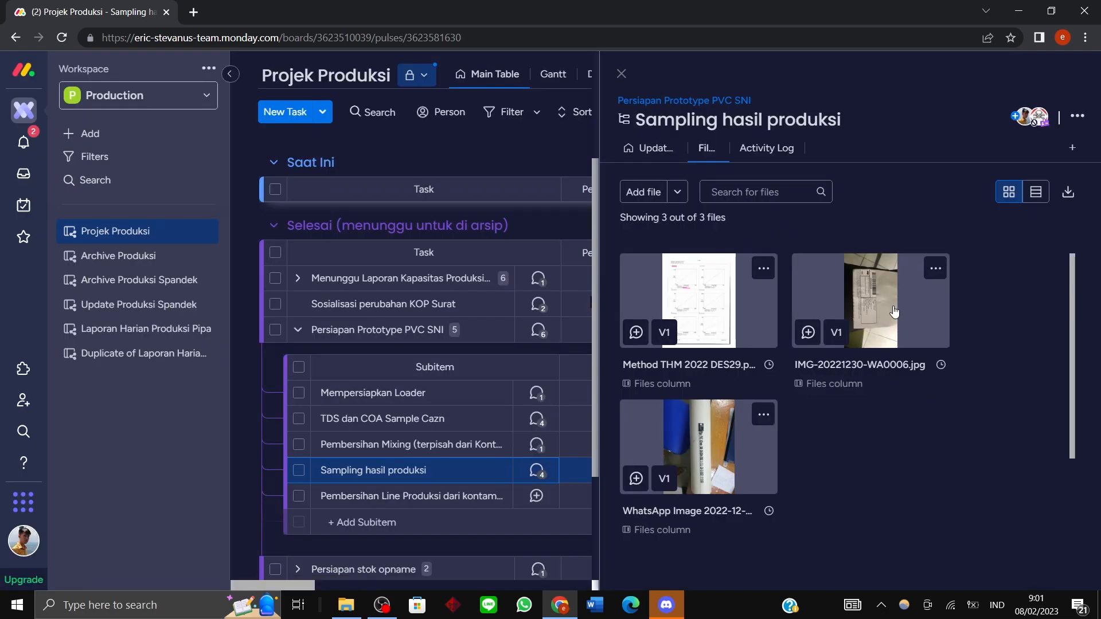
Preview IMG-20221230-WA0006.jpg and WhatsApp Image 2022-12-26 at 11.45.36.jpeg from the subitem's files, closing each one.
click(905, 326)
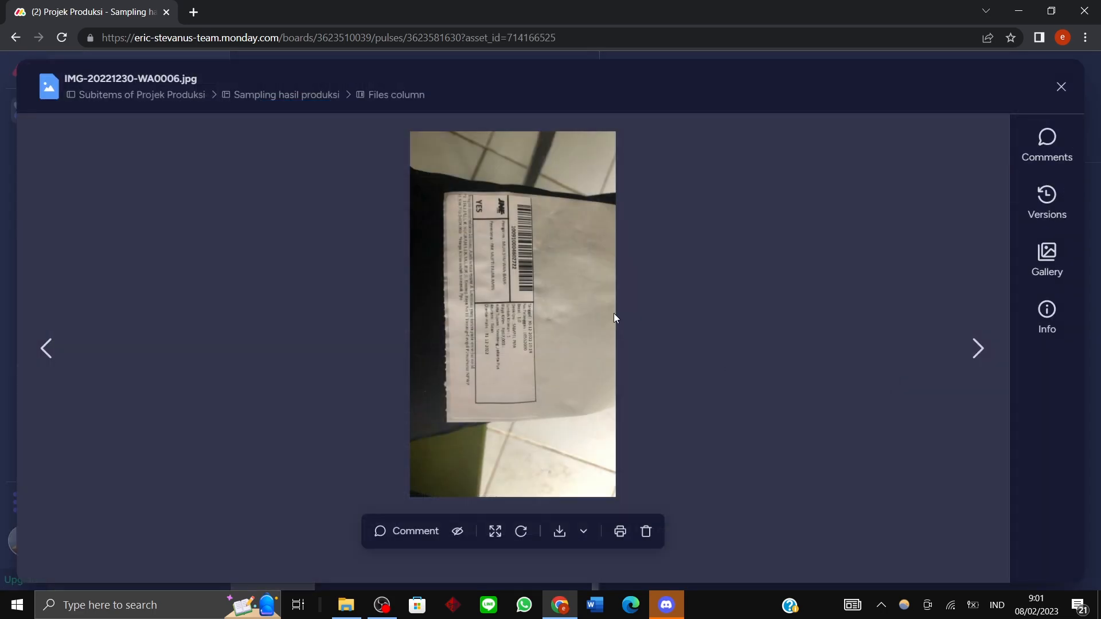
click(1073, 84)
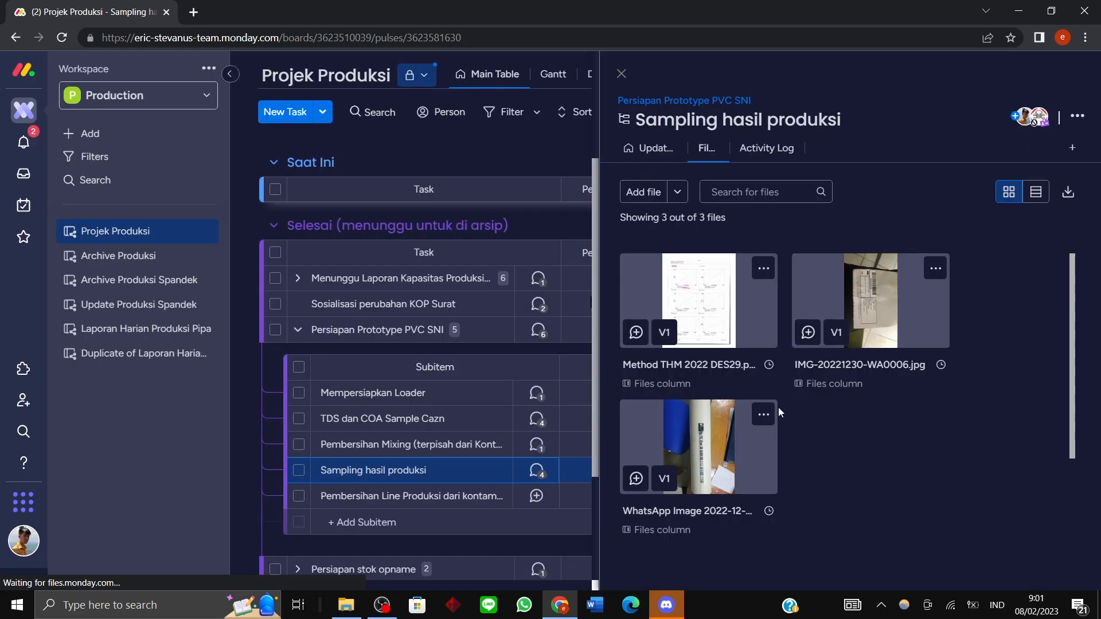
click(725, 417)
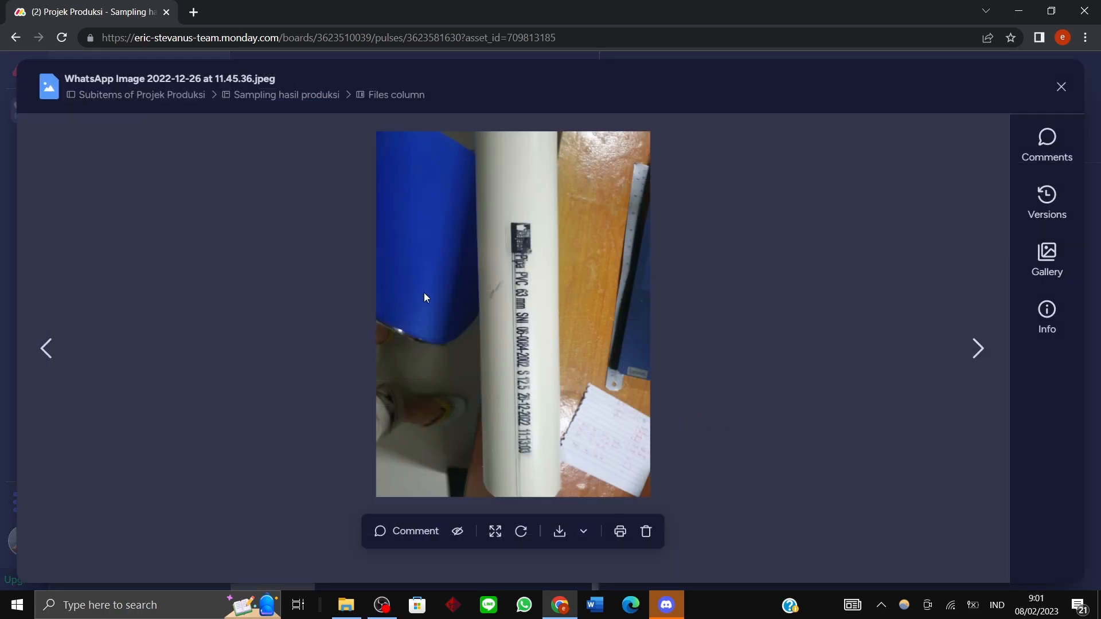
click(1061, 87)
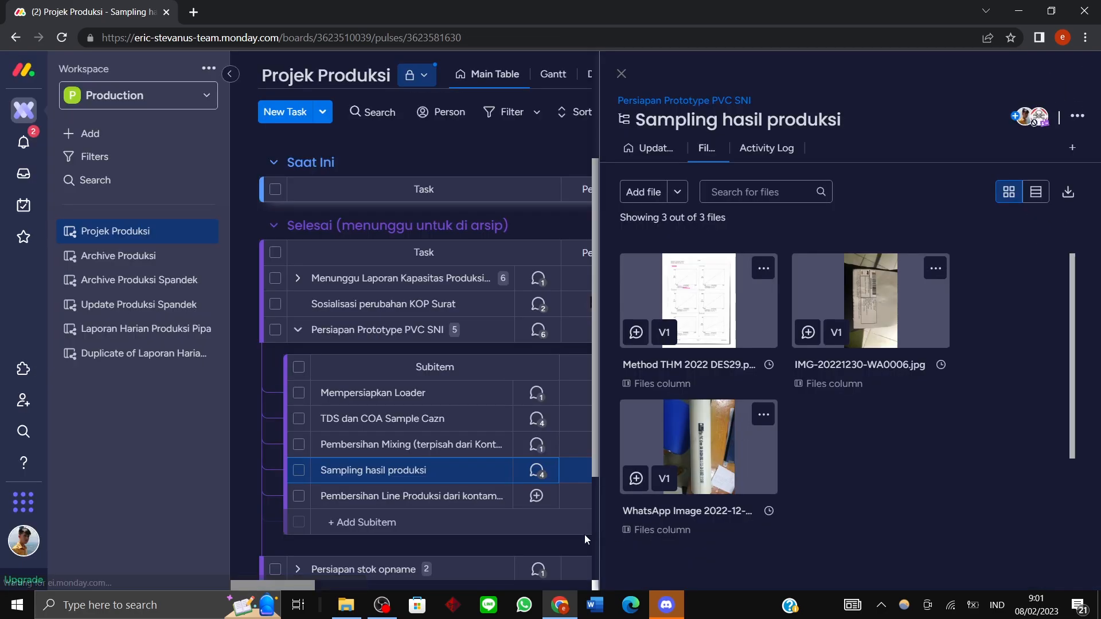
Read the Sampling hasil produksi updates again, highlight the Dec 28, 2022 update about remaking the formula, and close the subitem.
click(651, 148)
scroll(772, 301, down, 3)
scroll(771, 301, down, 7)
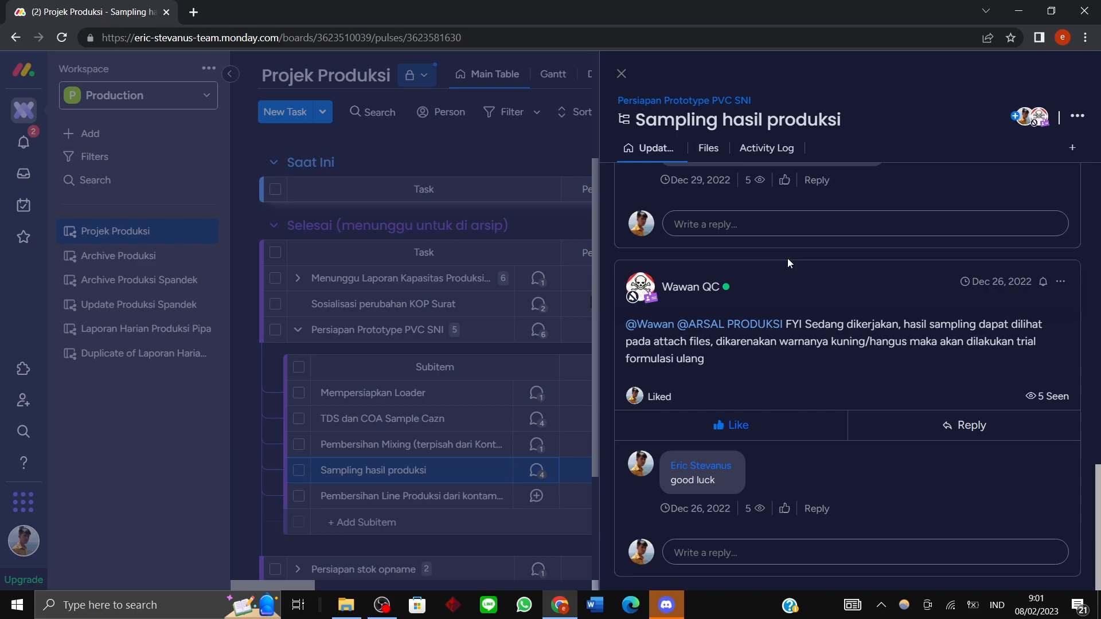
scroll(786, 259, up, 7)
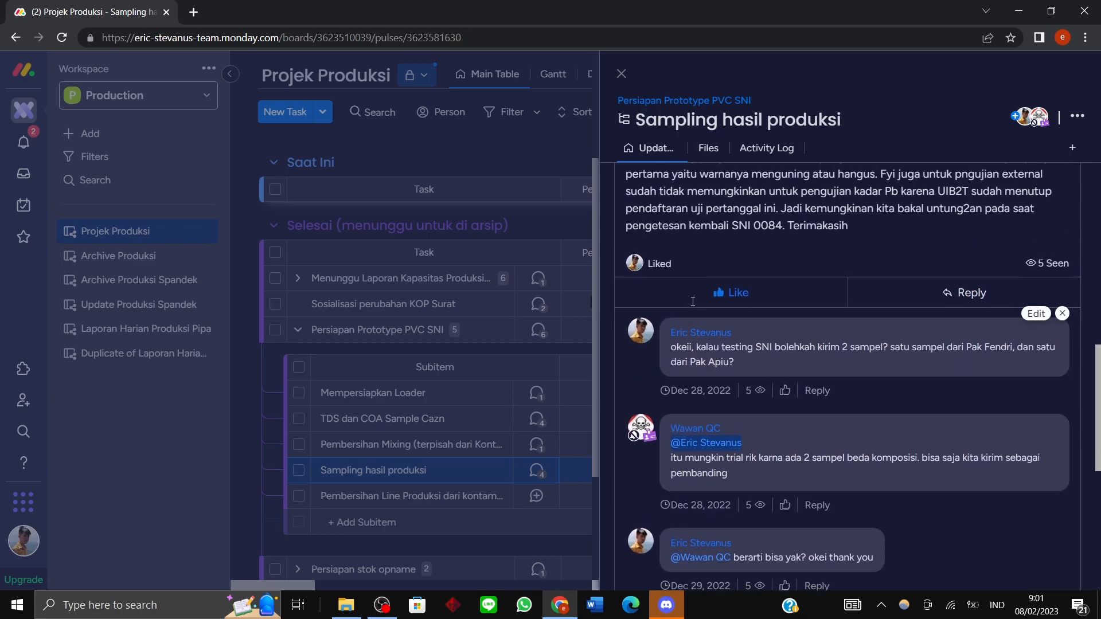
scroll(693, 301, up, 2)
drag(795, 235, 810, 317)
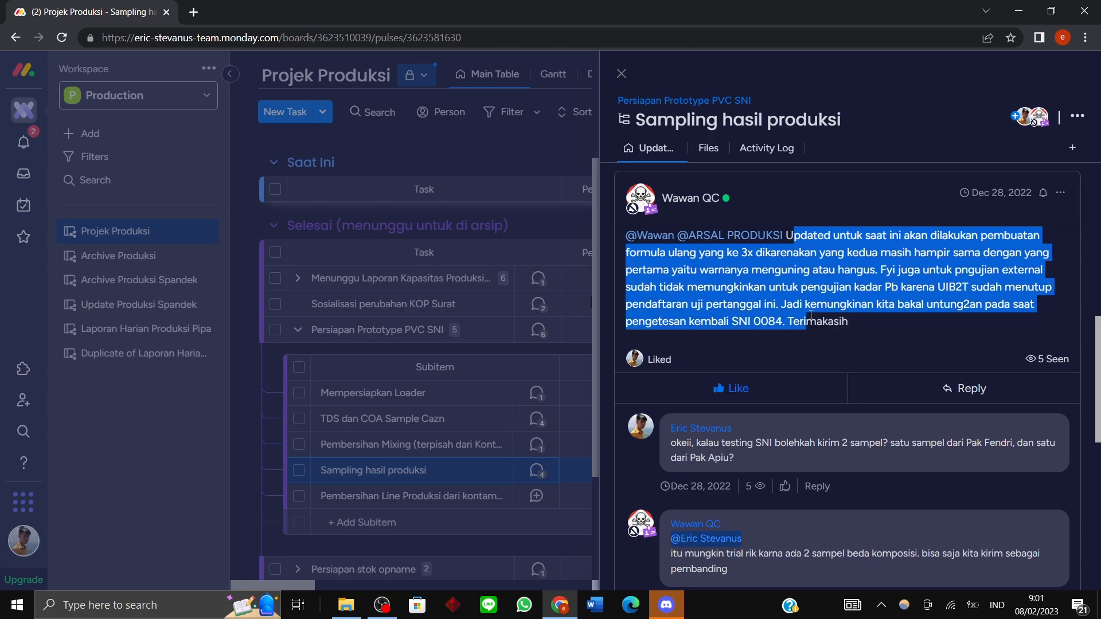
click(620, 74)
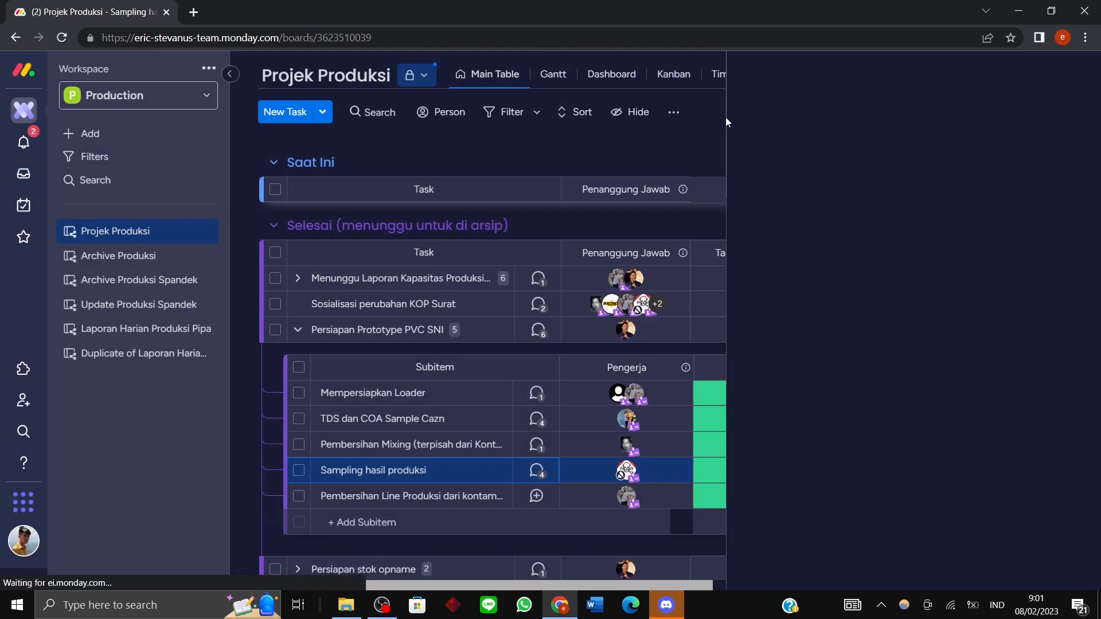
Collapse and reopen the Selesai (menunggu untuk di arsip) group, and collapse the subitems of Persiapan Prototype PVC SNI.
drag(636, 583, 565, 575)
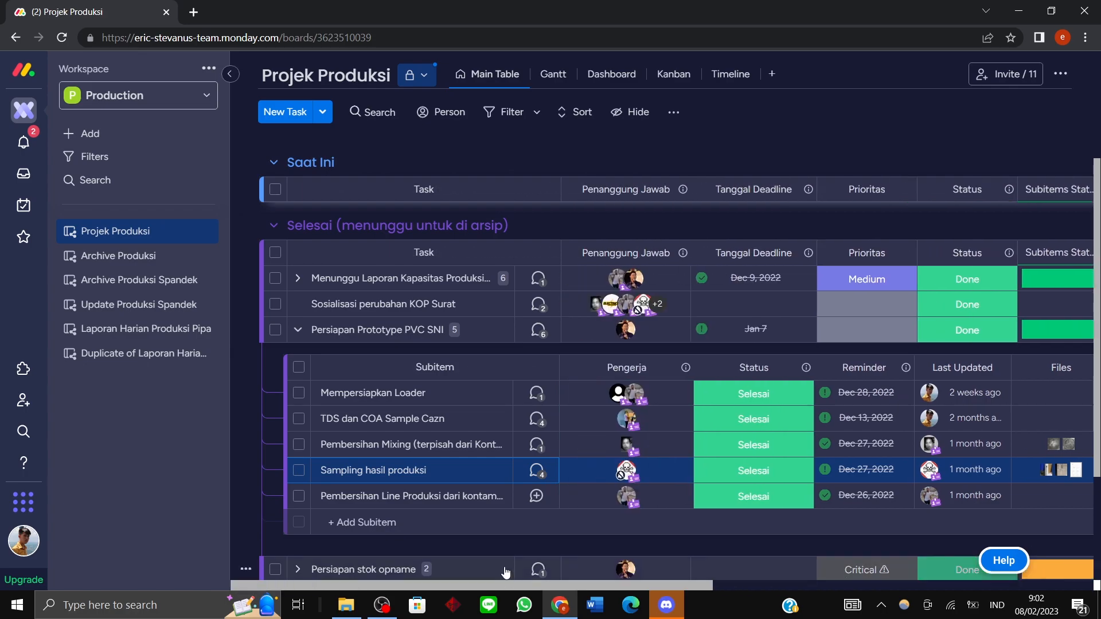
click(274, 227)
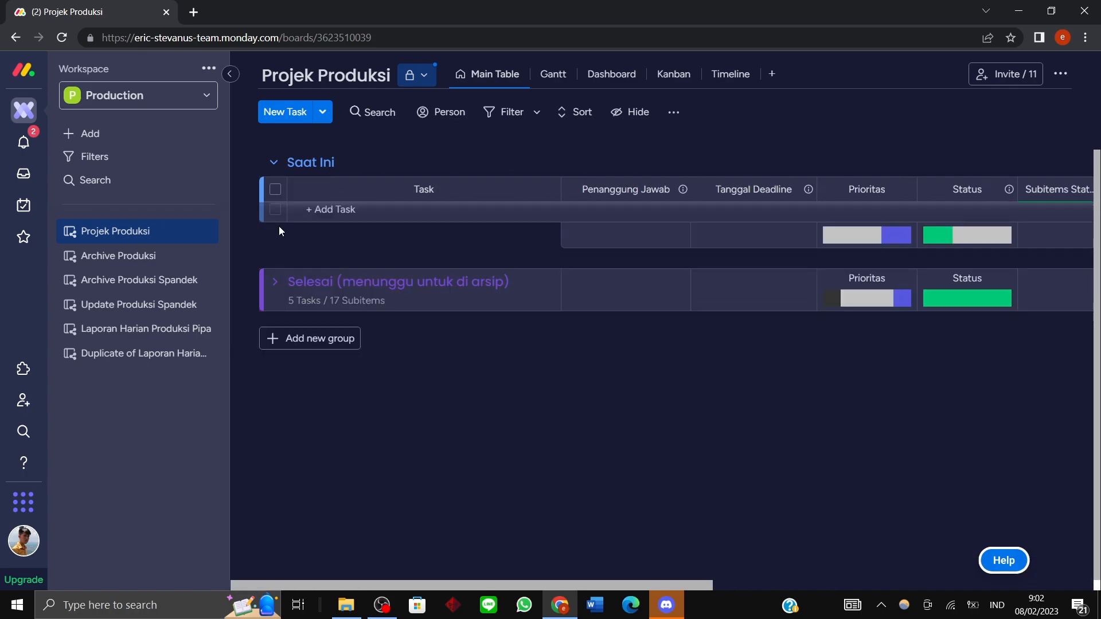
click(276, 283)
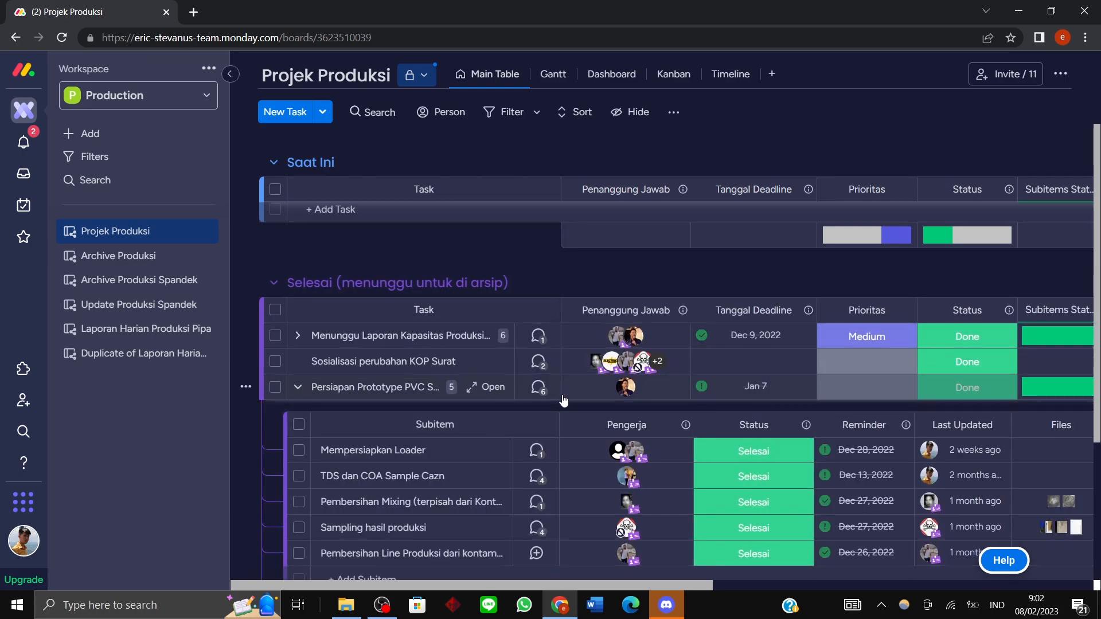
scroll(322, 391, down, 3)
scroll(306, 304, up, 2)
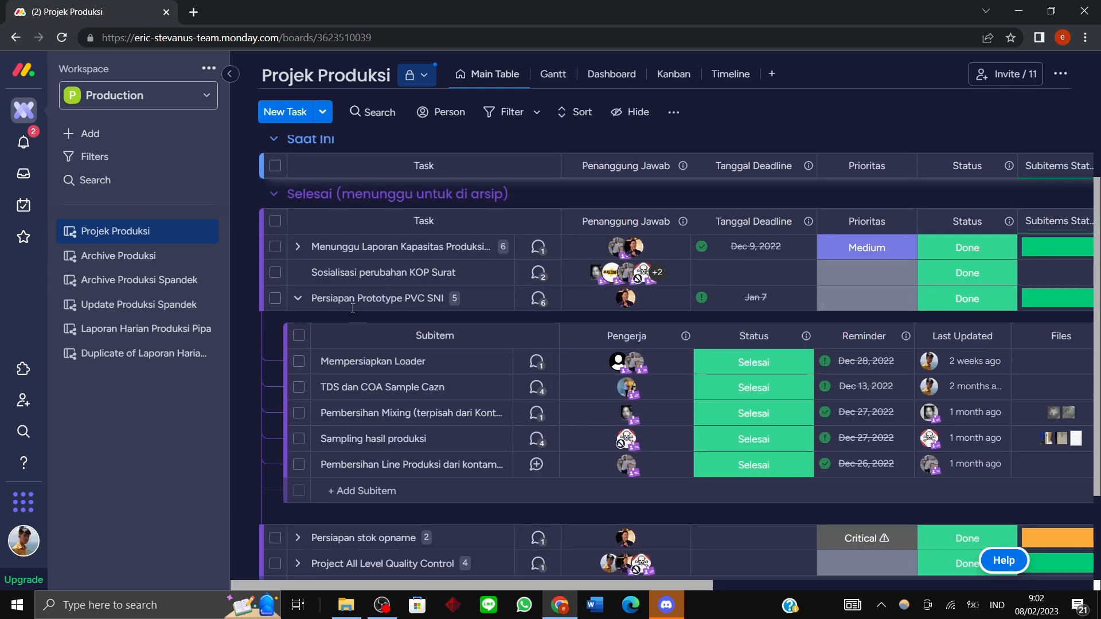
click(305, 300)
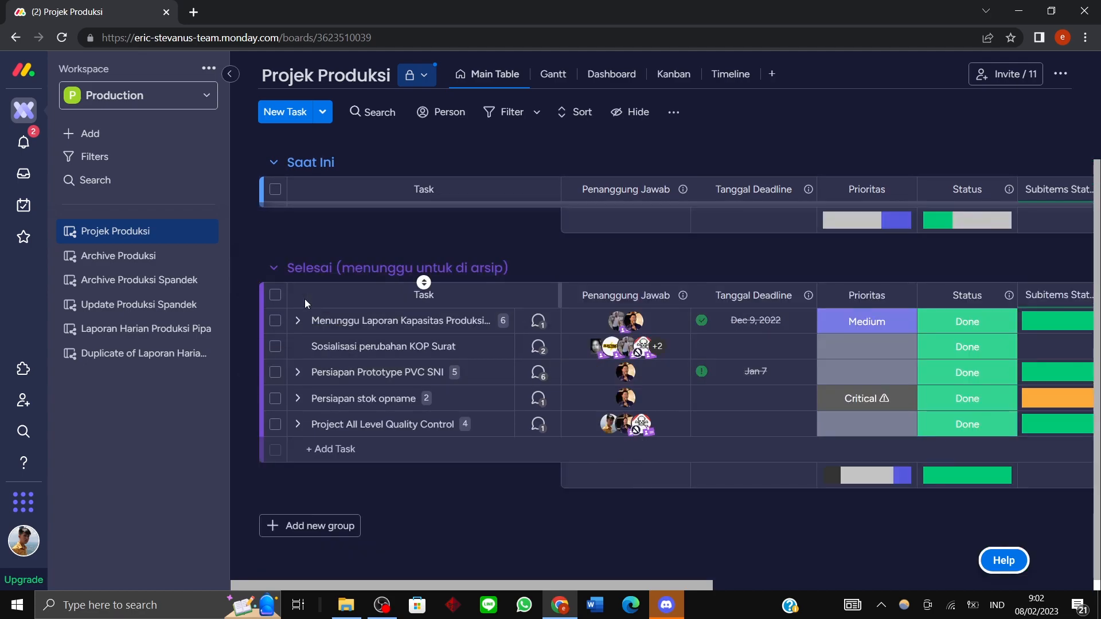
scroll(334, 268, up, 3)
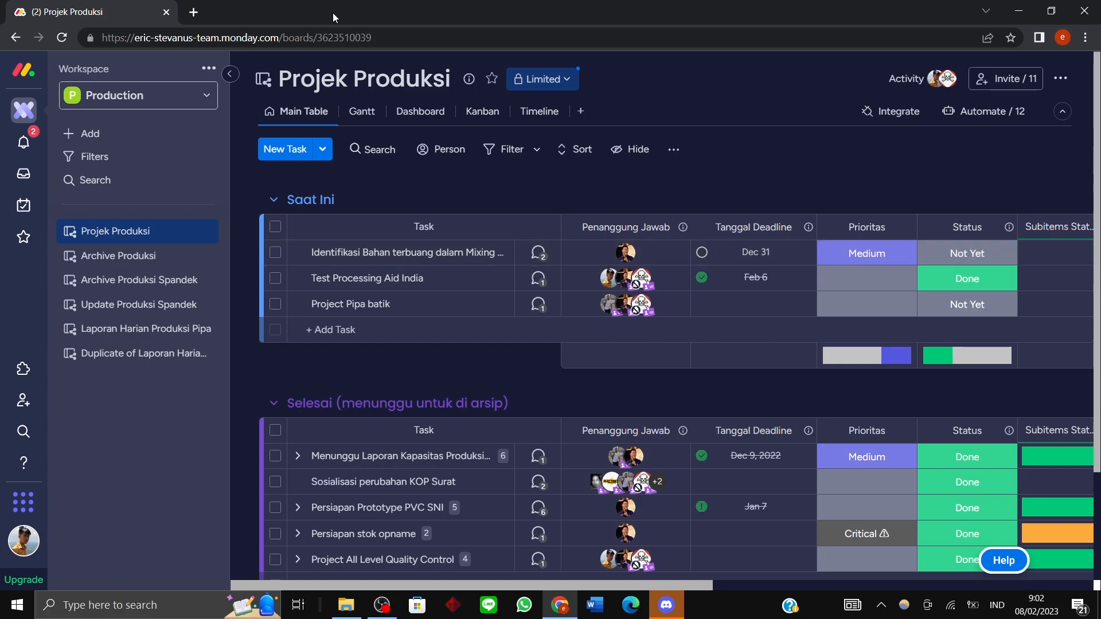
Switch to the Marketing / Sales workspace, open the Contacts yang belum terverifikasi board, and look over its columns.
click(143, 95)
click(144, 95)
click(144, 95)
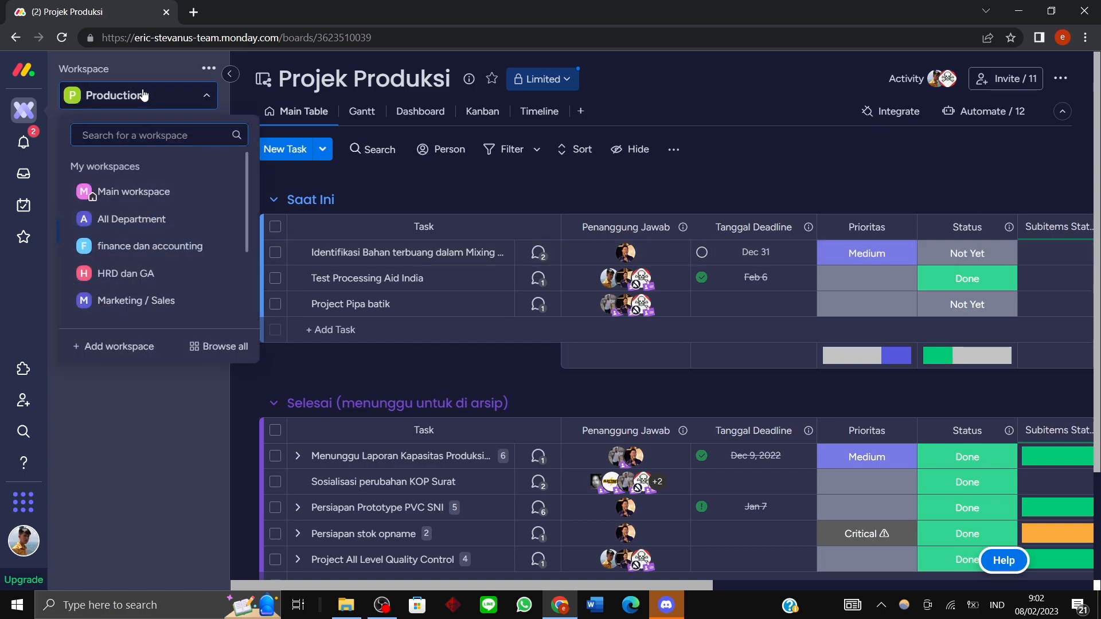
scroll(172, 241, down, 2)
click(174, 195)
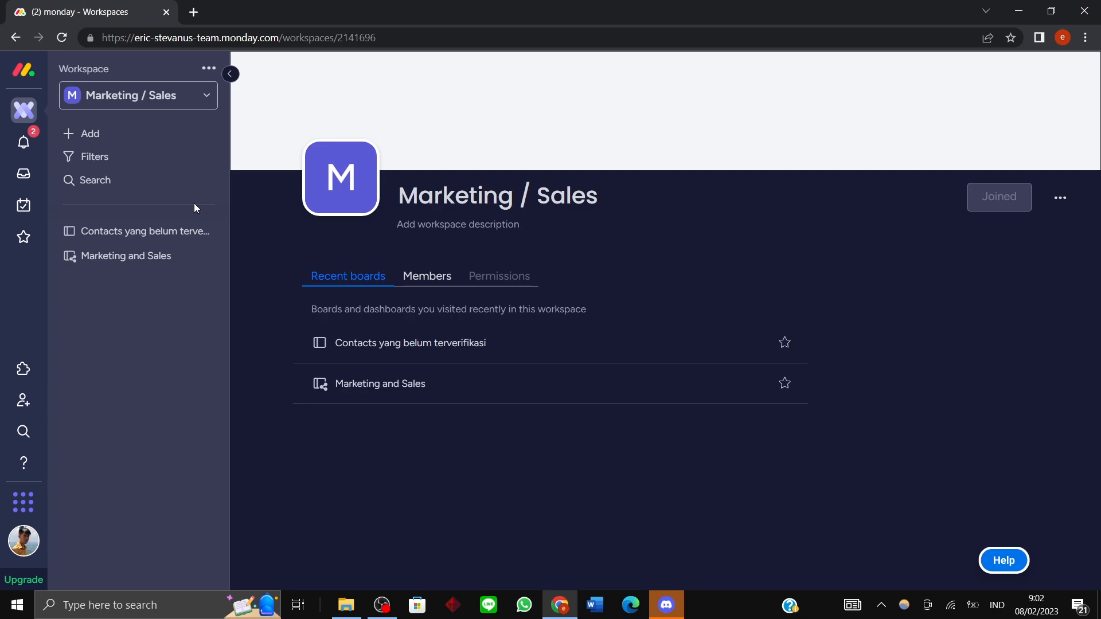
click(177, 233)
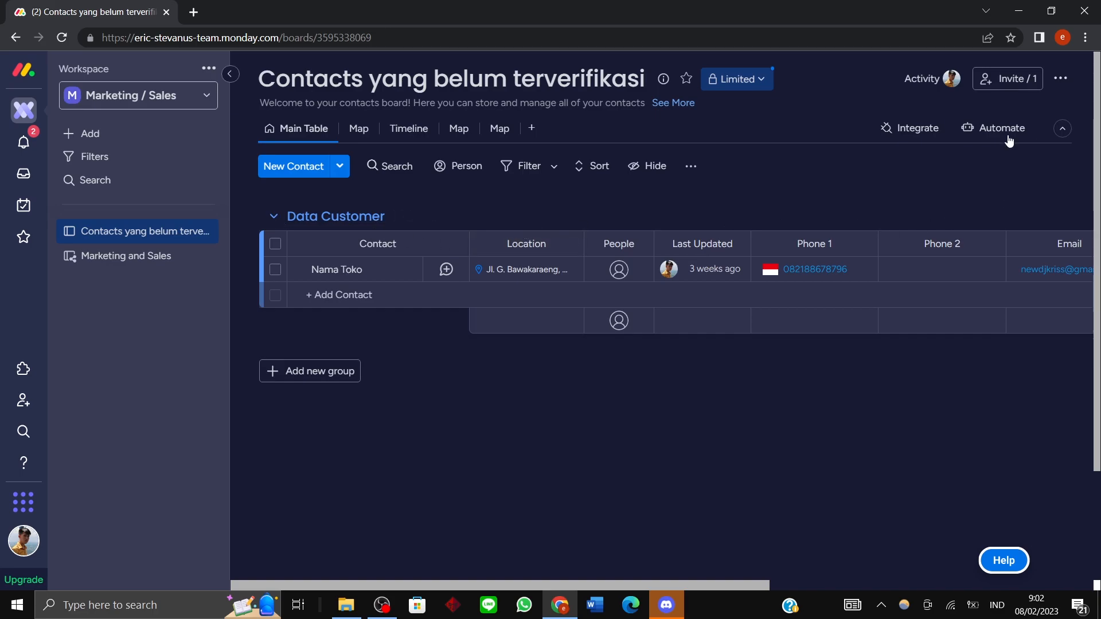
drag(596, 583, 522, 574)
Open the Nama Toko contact's card and rename the contact as toko A.
click(401, 269)
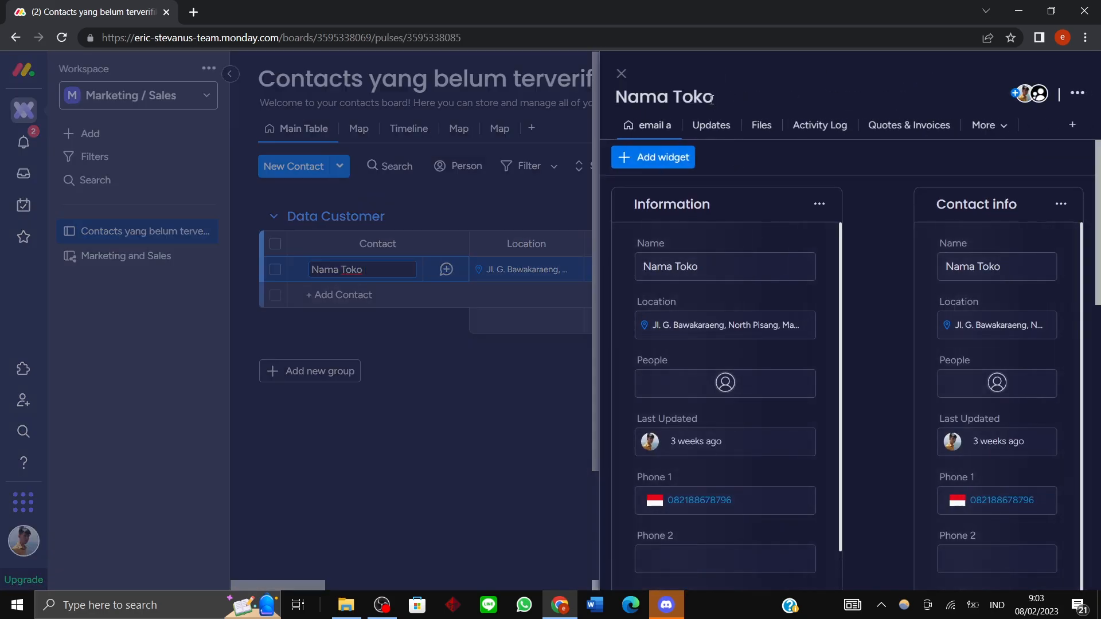
click(711, 98)
key(ctrl+a)
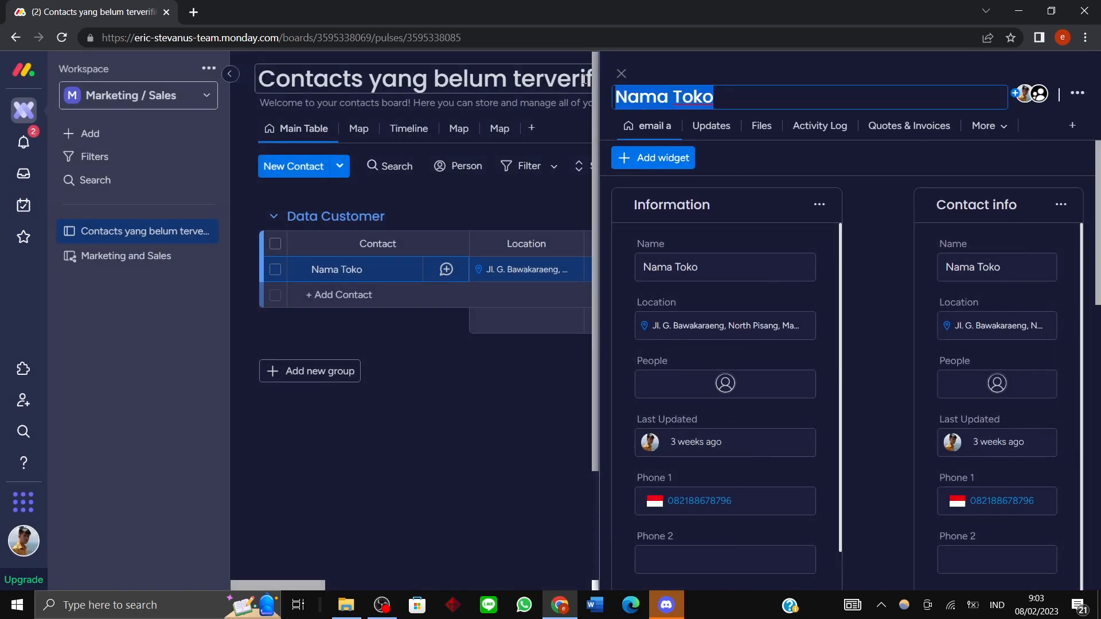
text(toko A)
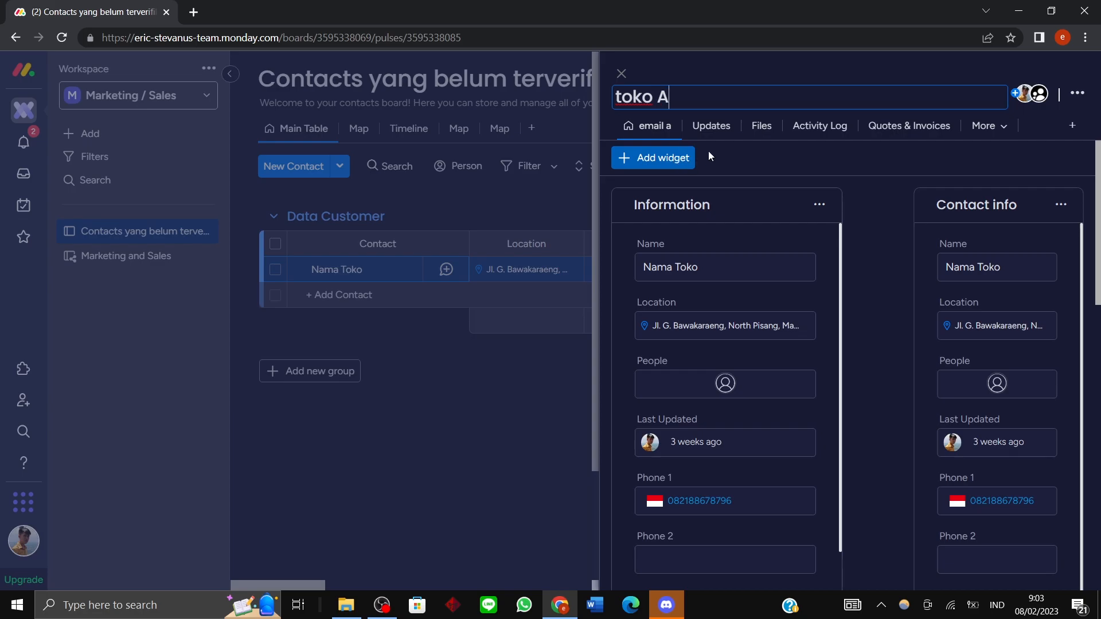
click(713, 263)
Look at toko A's location suggestions in its card and again in the table, closing the card and the suggestions.
click(725, 325)
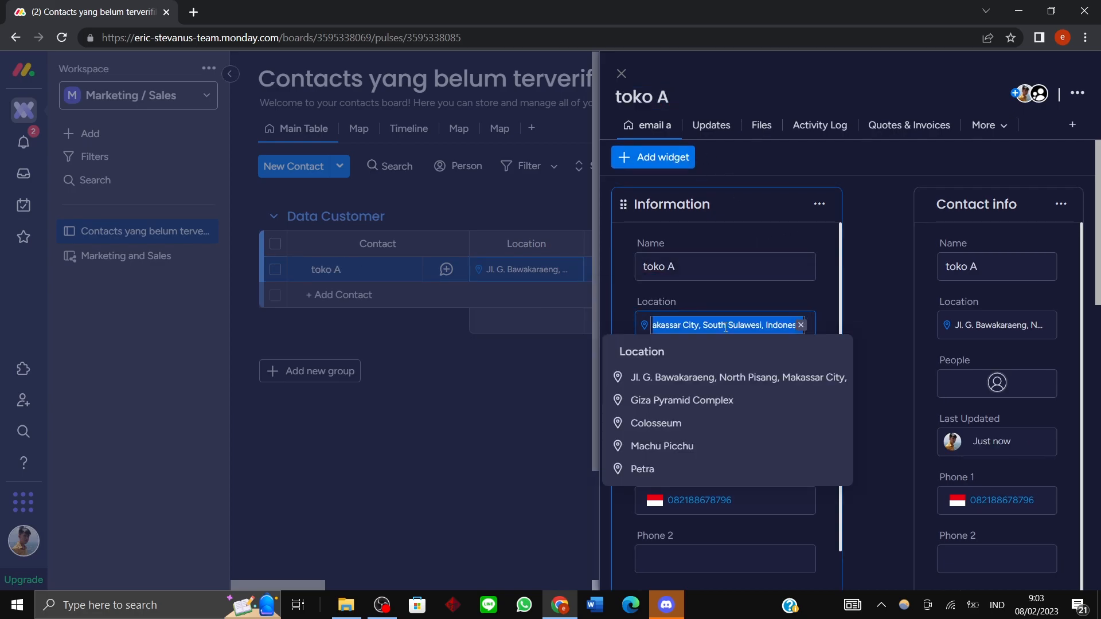
click(622, 74)
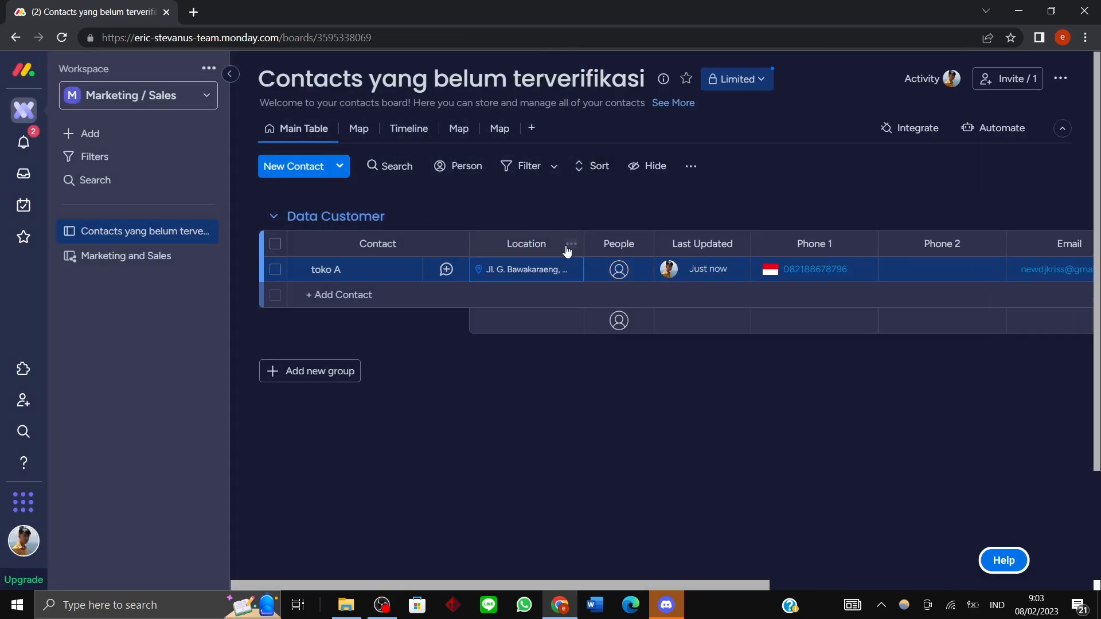
click(548, 271)
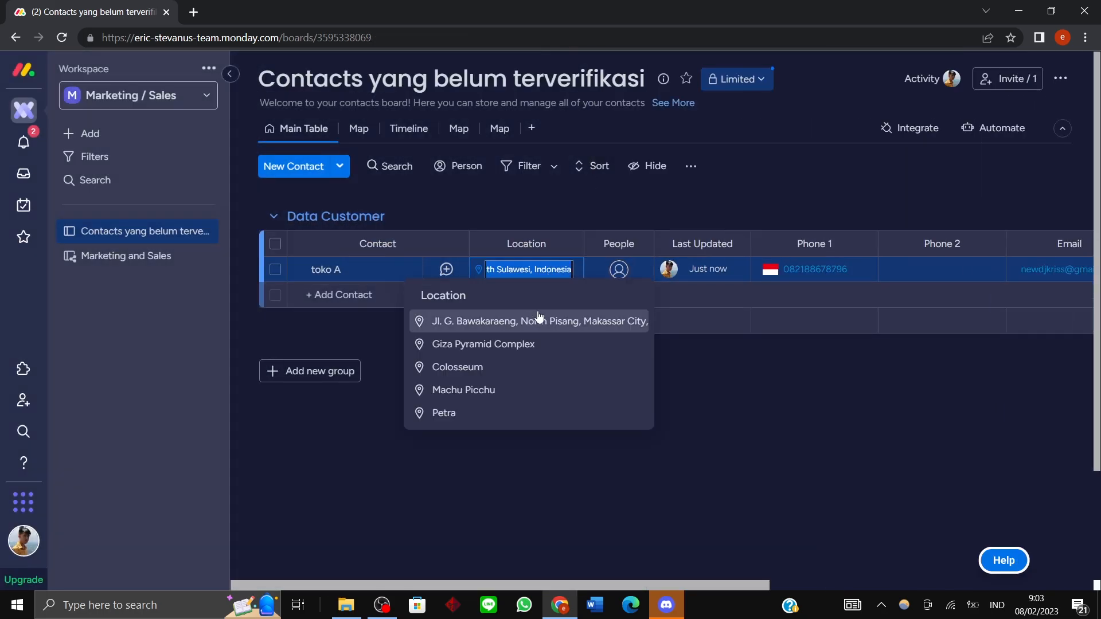
click(816, 419)
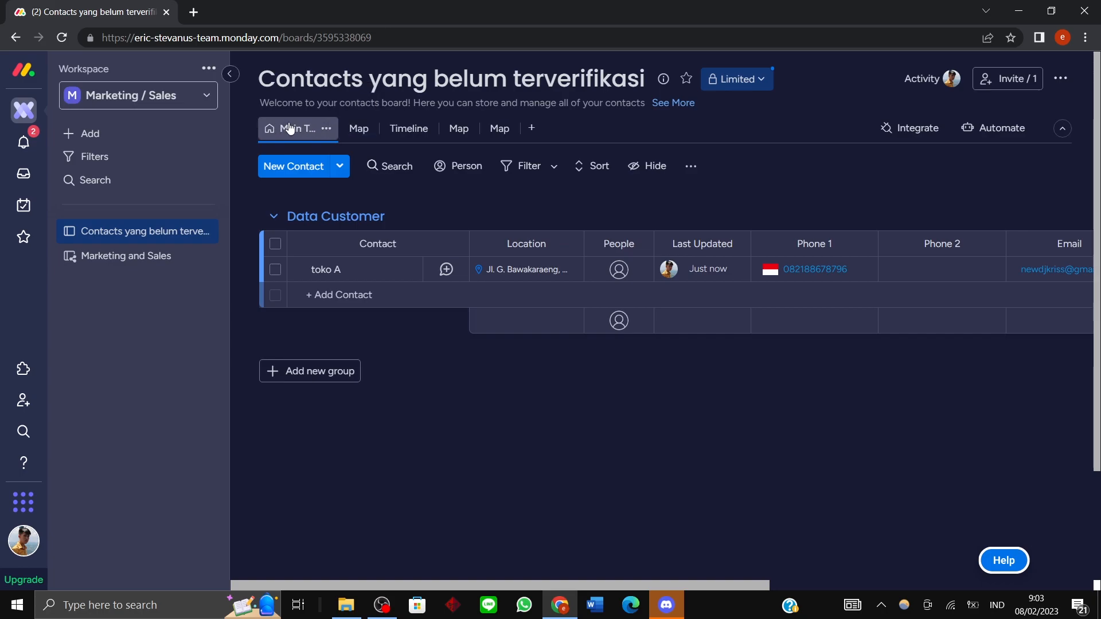
Open the board's first Map view, enlarge the map, and show the details of the pin in Makassar.
click(357, 132)
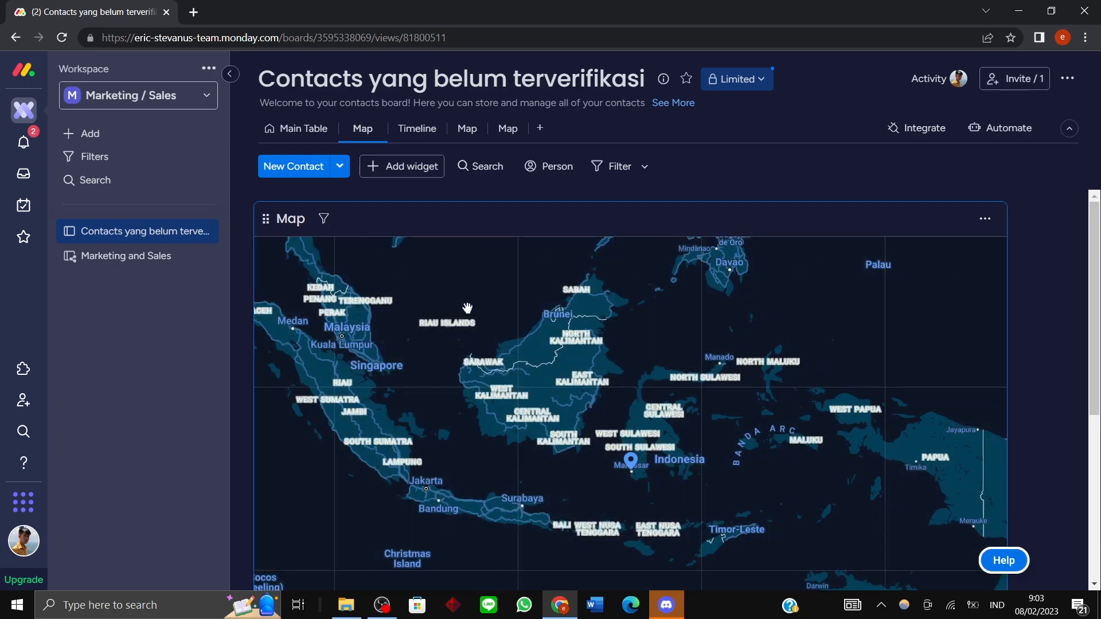
click(983, 220)
click(923, 254)
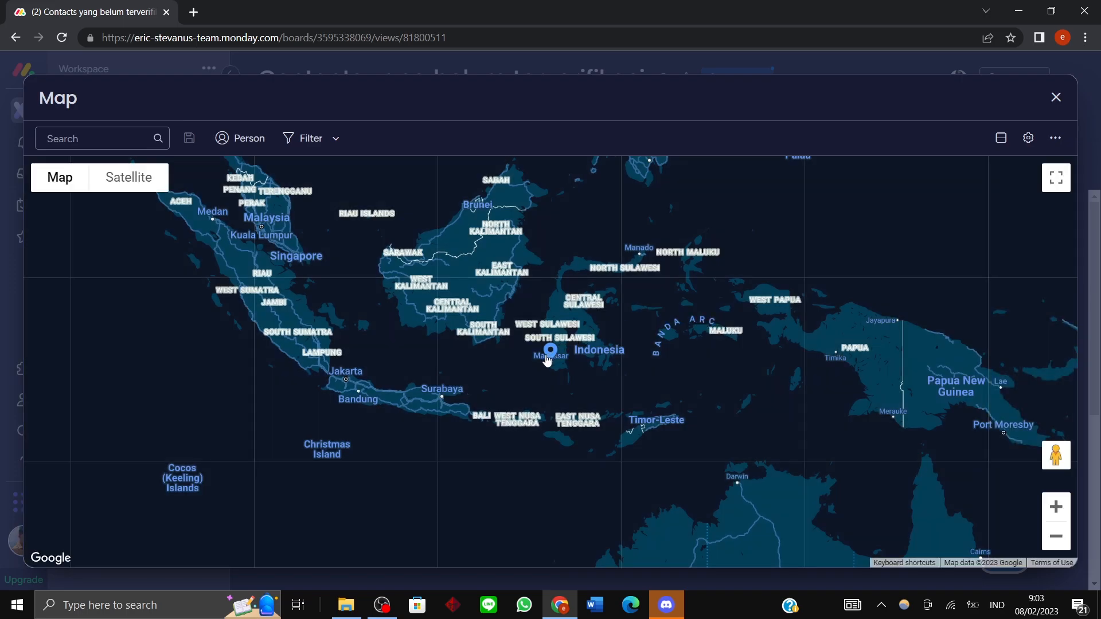
click(549, 354)
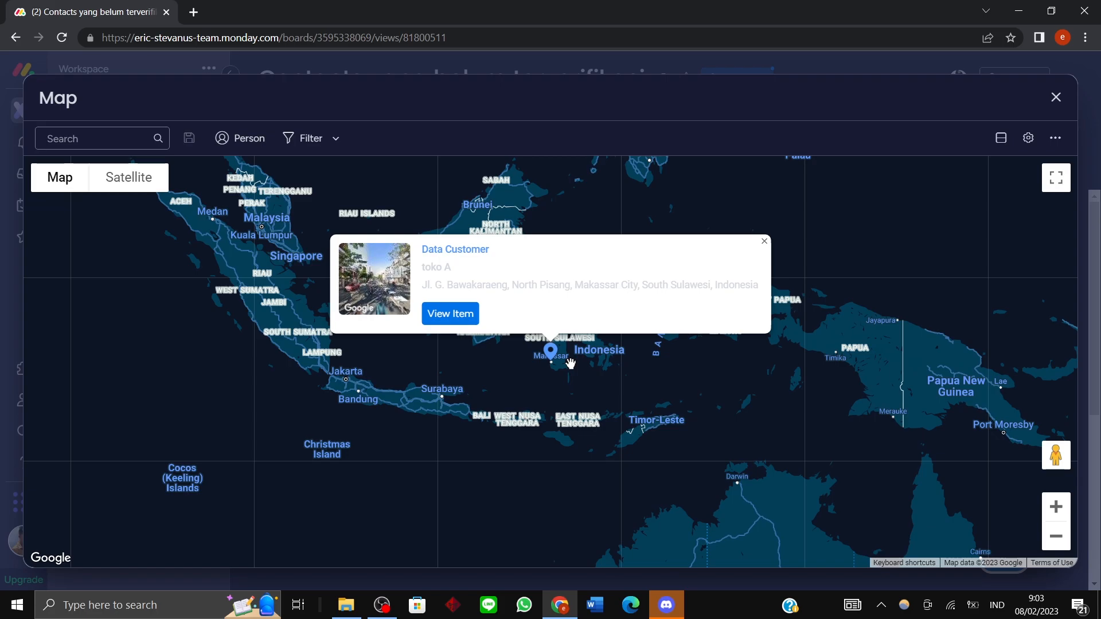
Examine the streets around toko A's pin in Makassar, dismiss its details card, and close the enlarged map.
scroll(560, 381, up, 5)
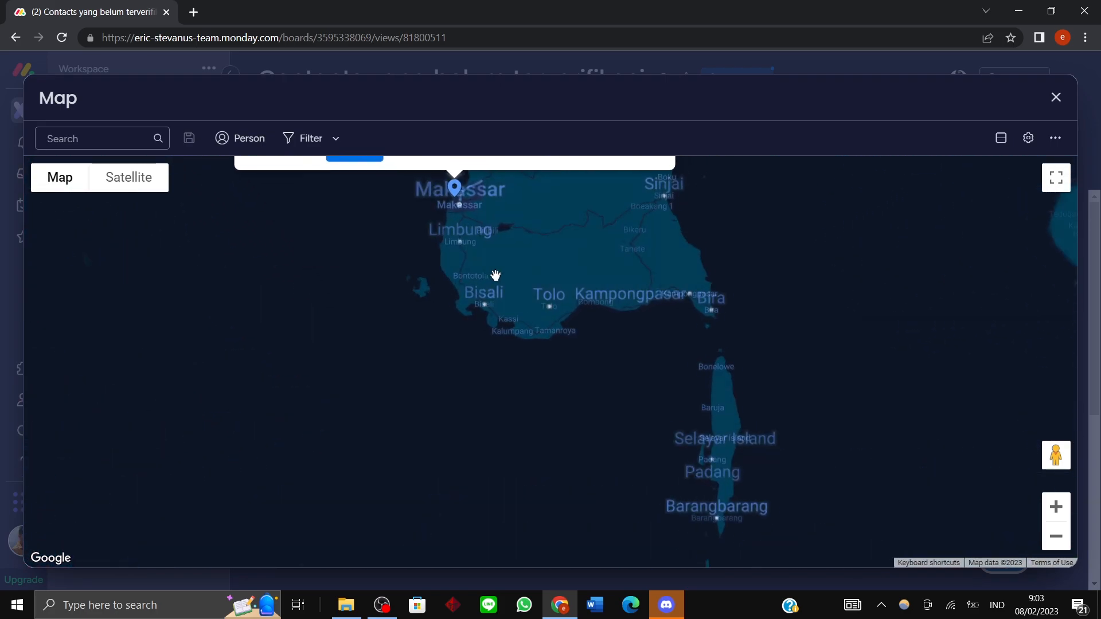
scroll(477, 261, up, 2)
scroll(596, 322, up, 2)
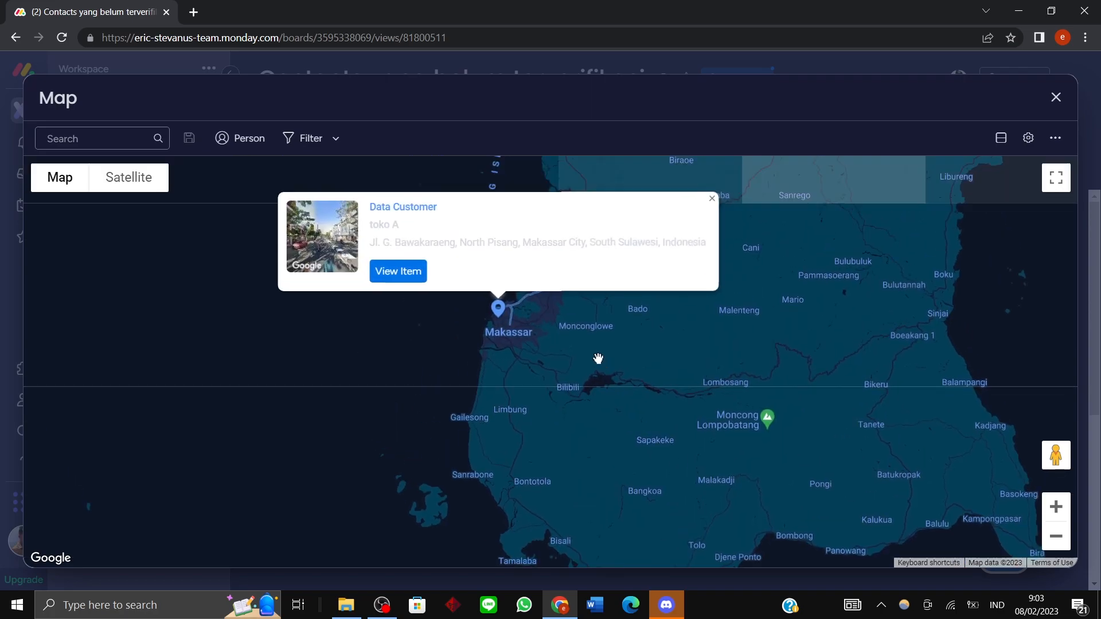
scroll(602, 363, up, 4)
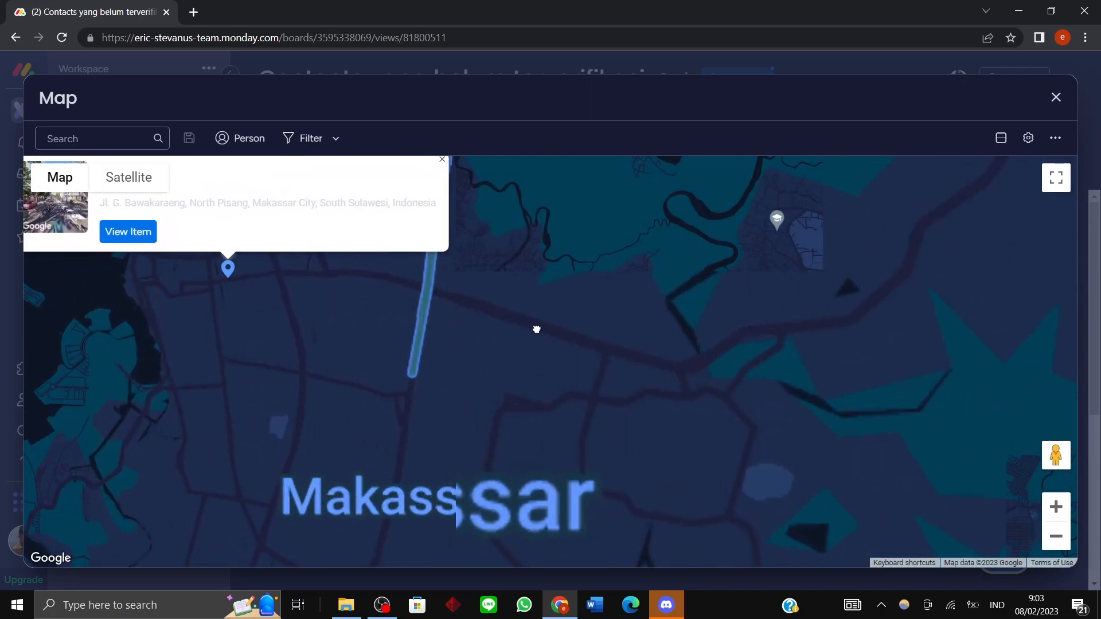
drag(537, 330, 681, 384)
drag(611, 348, 733, 432)
scroll(587, 426, up, 3)
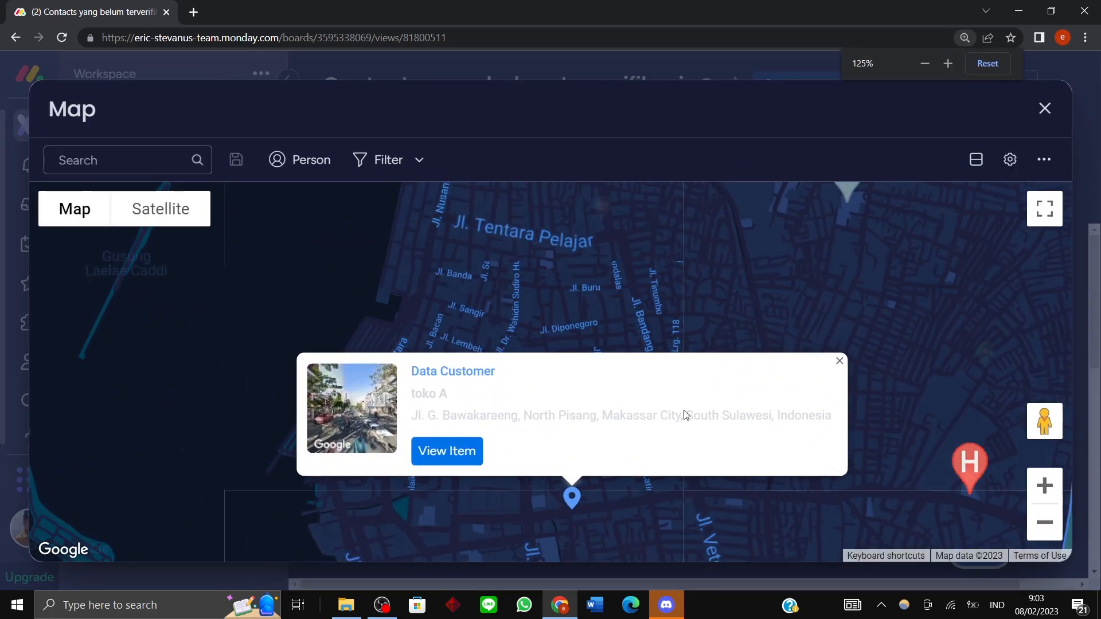
click(839, 360)
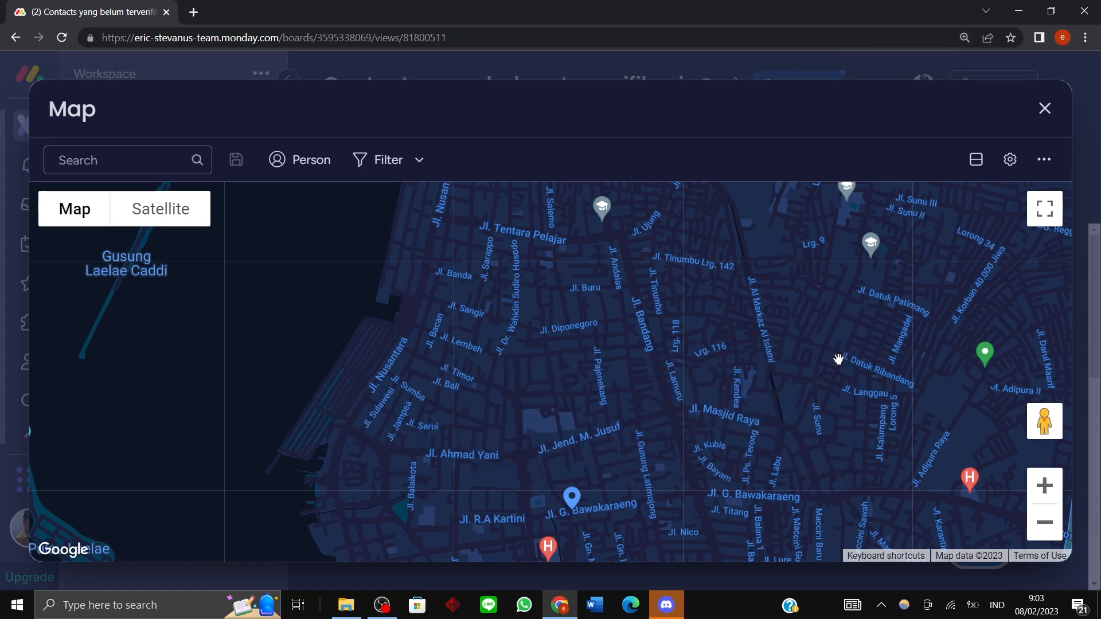
mouse_move(645, 380)
mouse_down()
mouse_move(655, 297)
mouse_move(656, 339)
mouse_move(645, 335)
mouse_up()
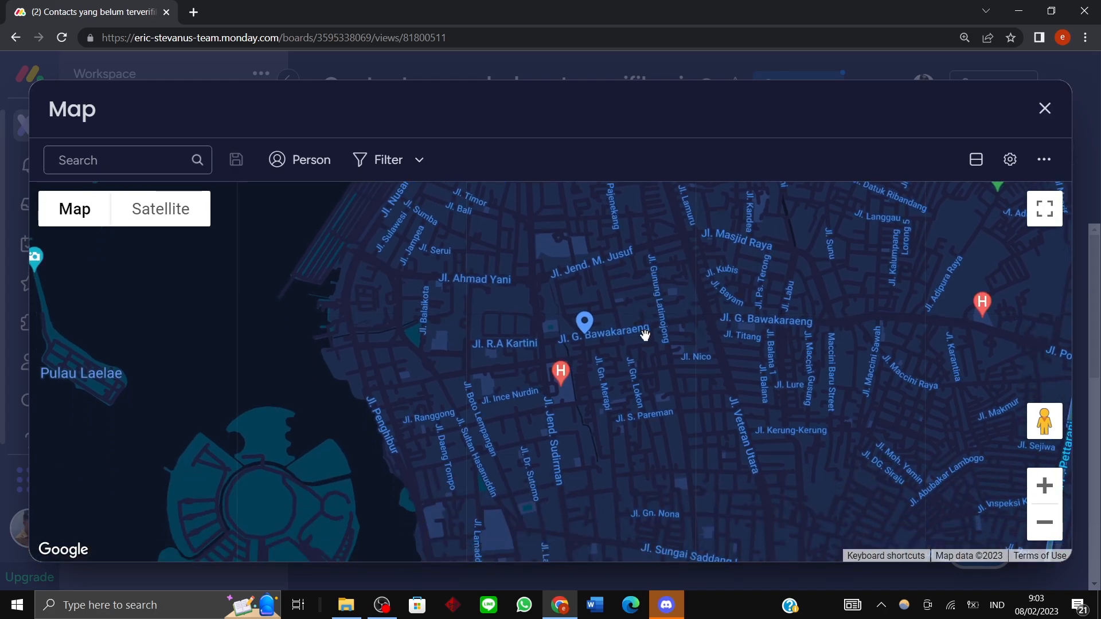
click(1039, 114)
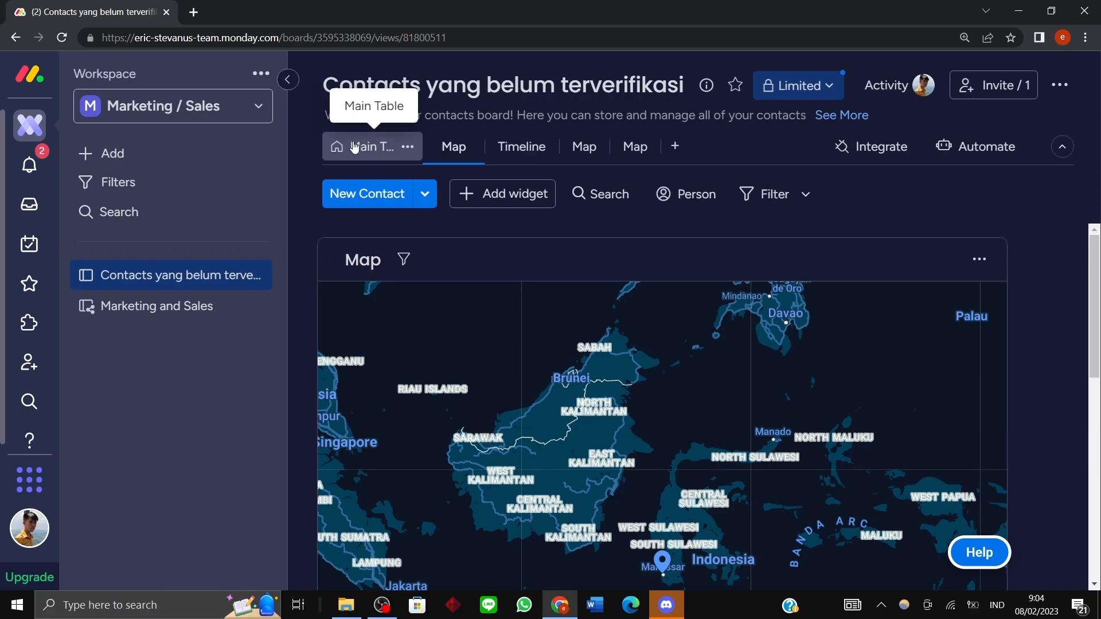
Return to the Main Table and reduce the browser page zoom back to its normal size.
click(353, 148)
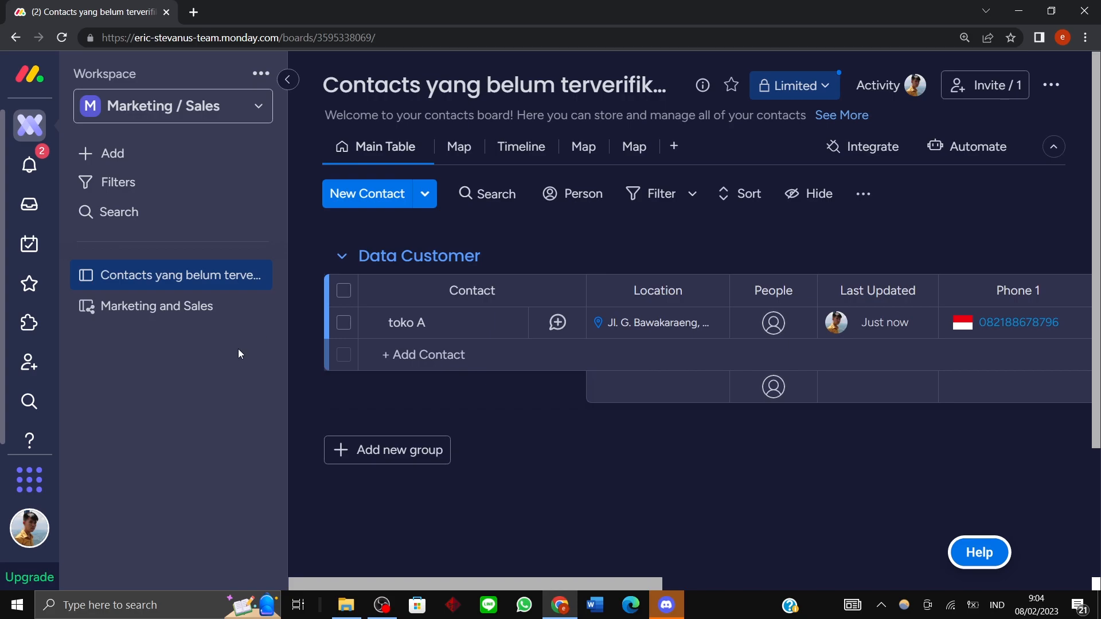
key(ctrl+minus)
key(ctrl+minus)
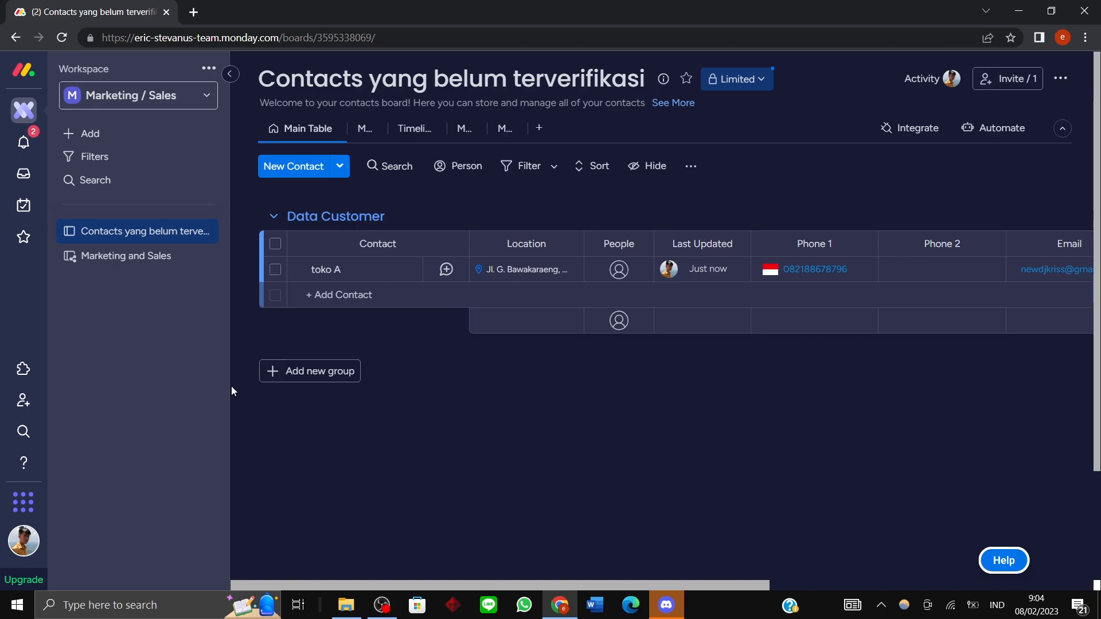
Show the call options for toko A's Phone 1 number and dismiss them.
click(620, 276)
click(828, 271)
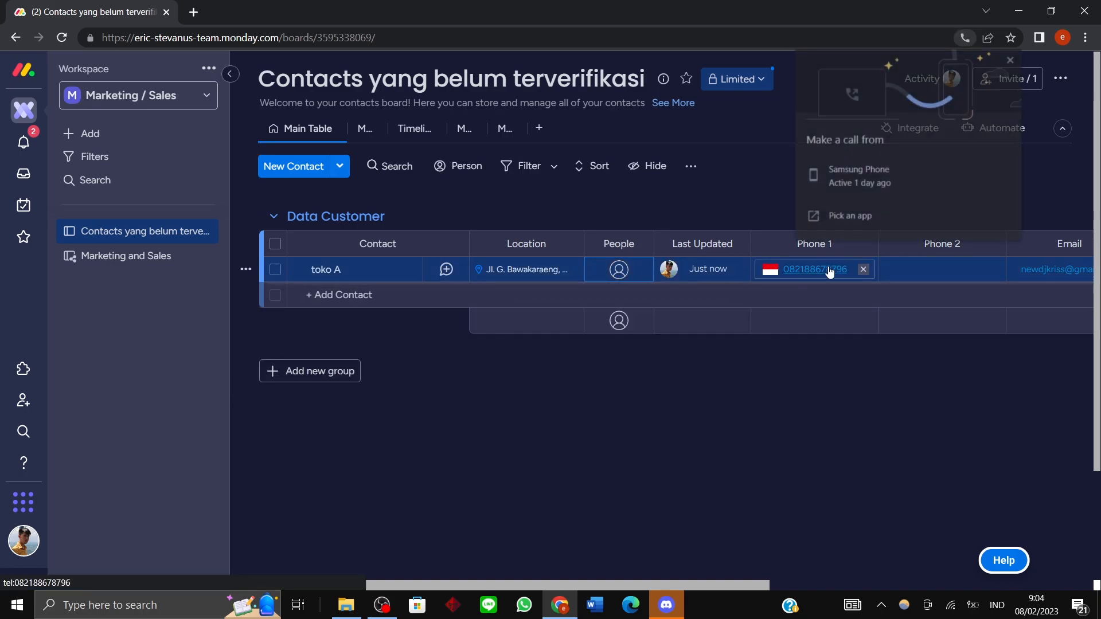
click(1011, 60)
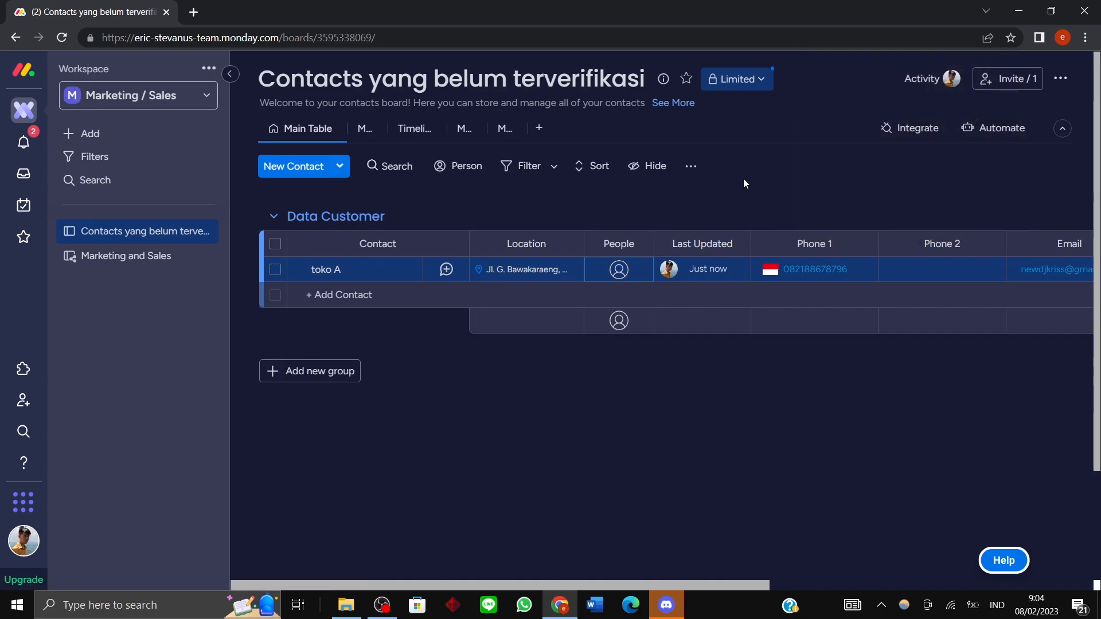
Rename the People column of the Data Customer group as Salesman.
click(621, 277)
click(640, 246)
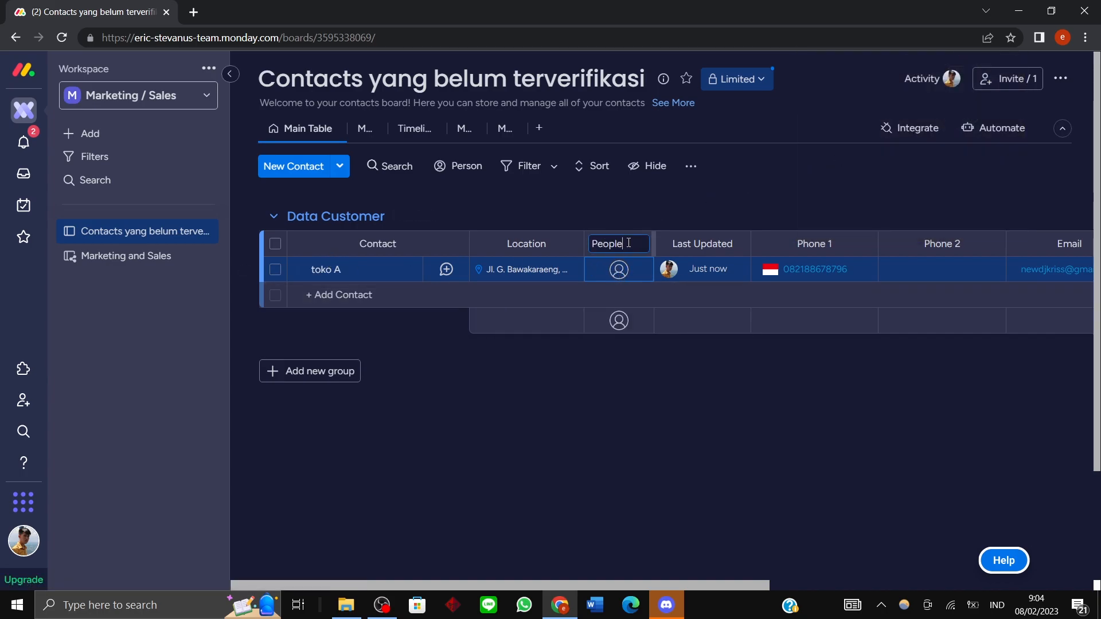
click(629, 245)
text(Sales)
click(732, 411)
click(629, 242)
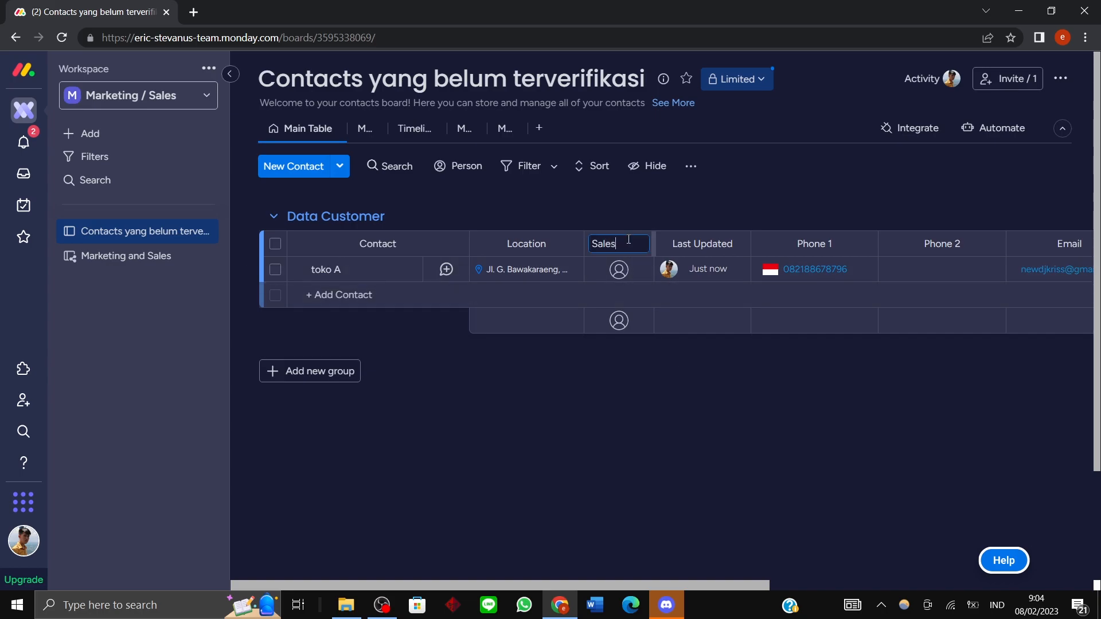
text(man)
click(699, 422)
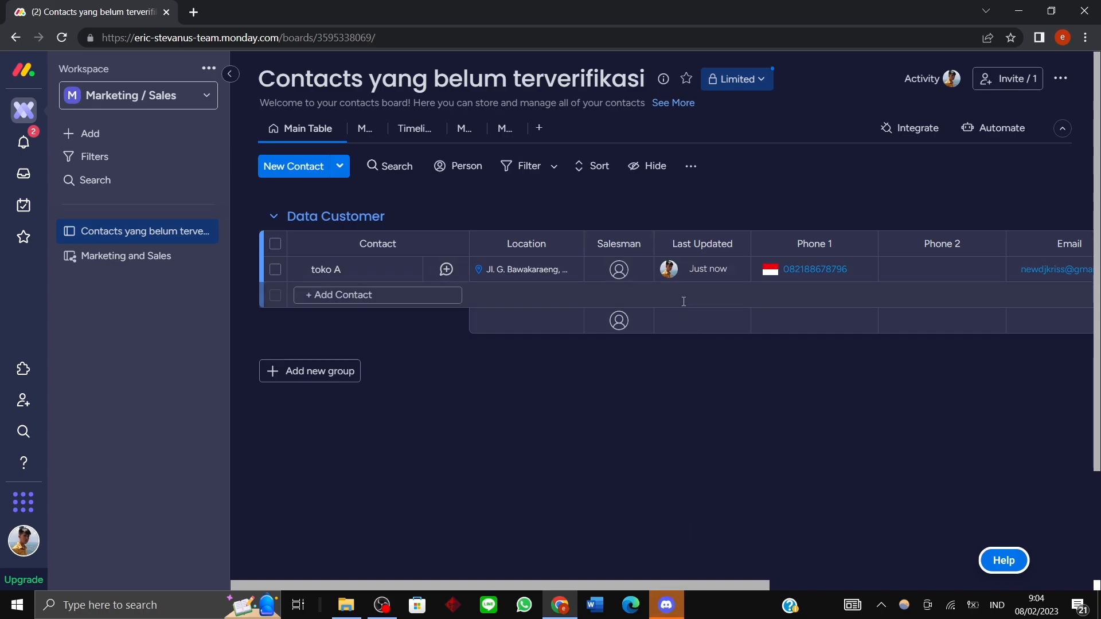
Show the Phone 1 call options for toko A again, including the Samsung Phone choice, and dismiss them.
mouse_move(725, 272)
drag(696, 582, 774, 582)
click(695, 271)
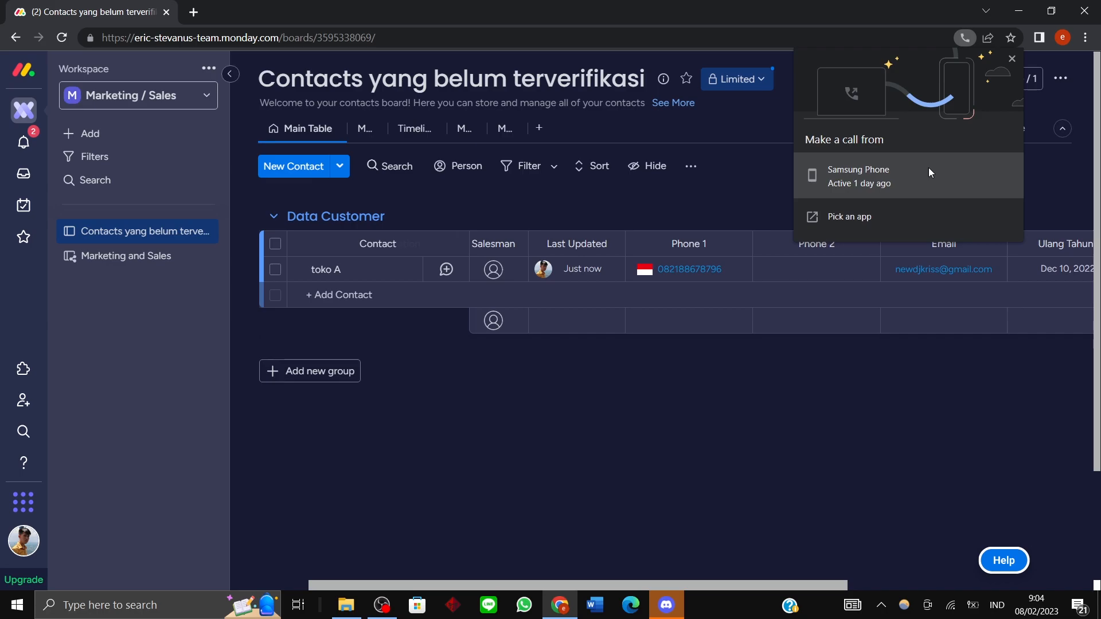
click(793, 488)
Look through toko A's remaining columns, including Email, Ulang Tahun, Catatan and Files.
drag(768, 583, 805, 576)
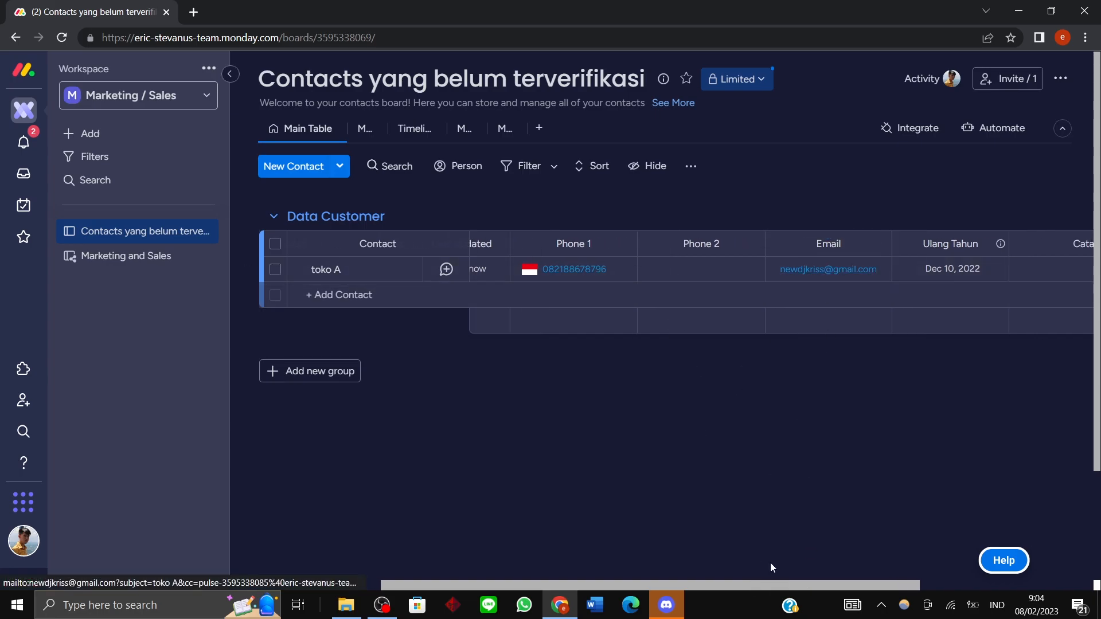
drag(761, 586, 846, 587)
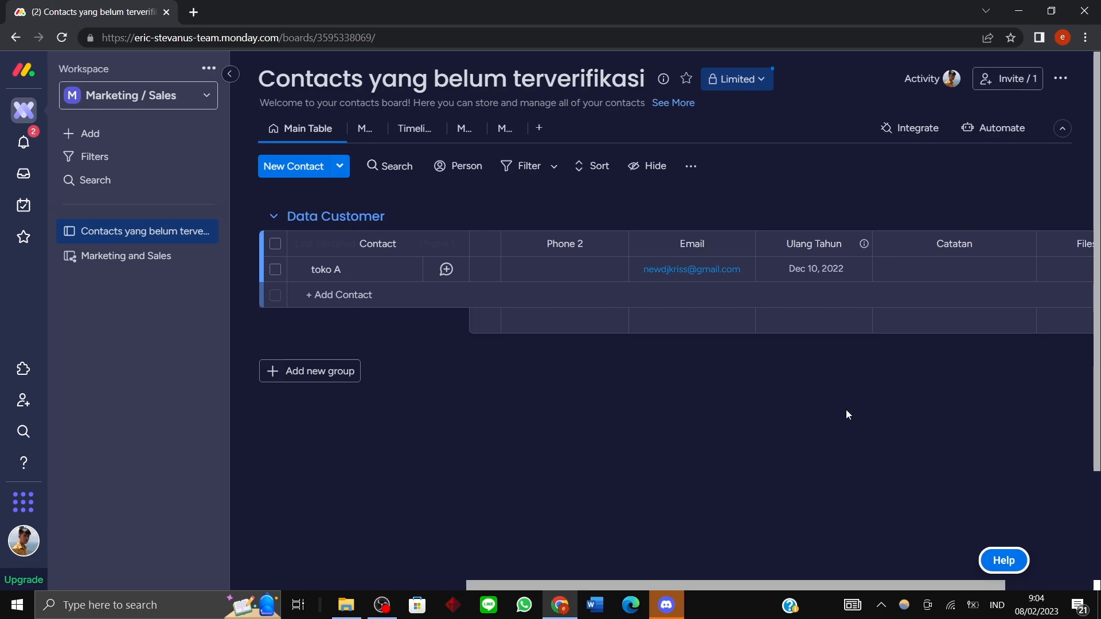
drag(800, 581, 853, 576)
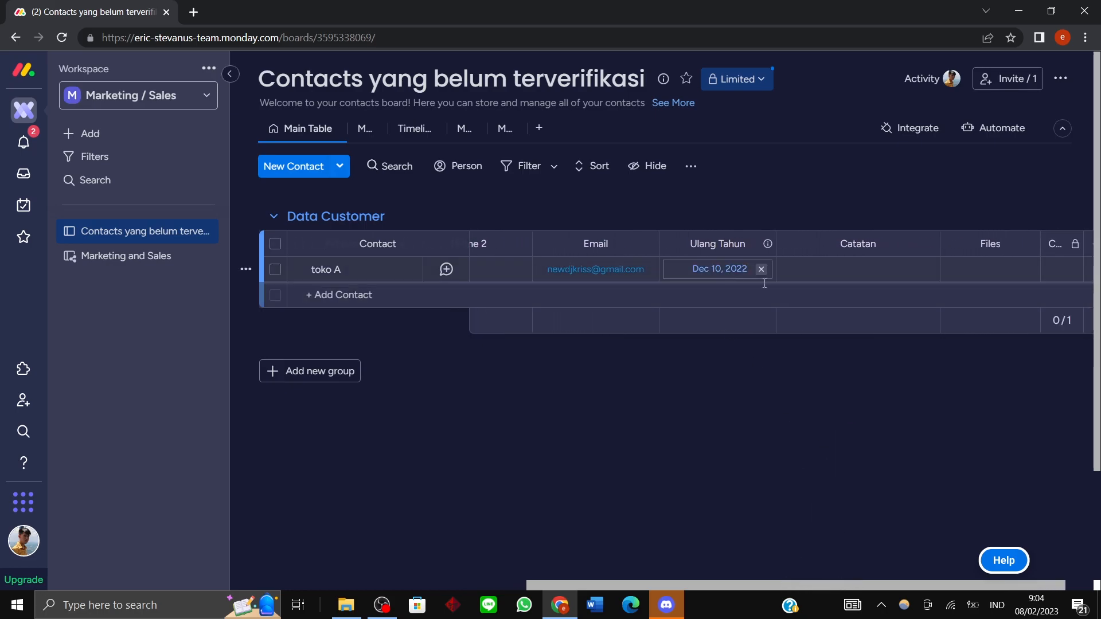
click(728, 246)
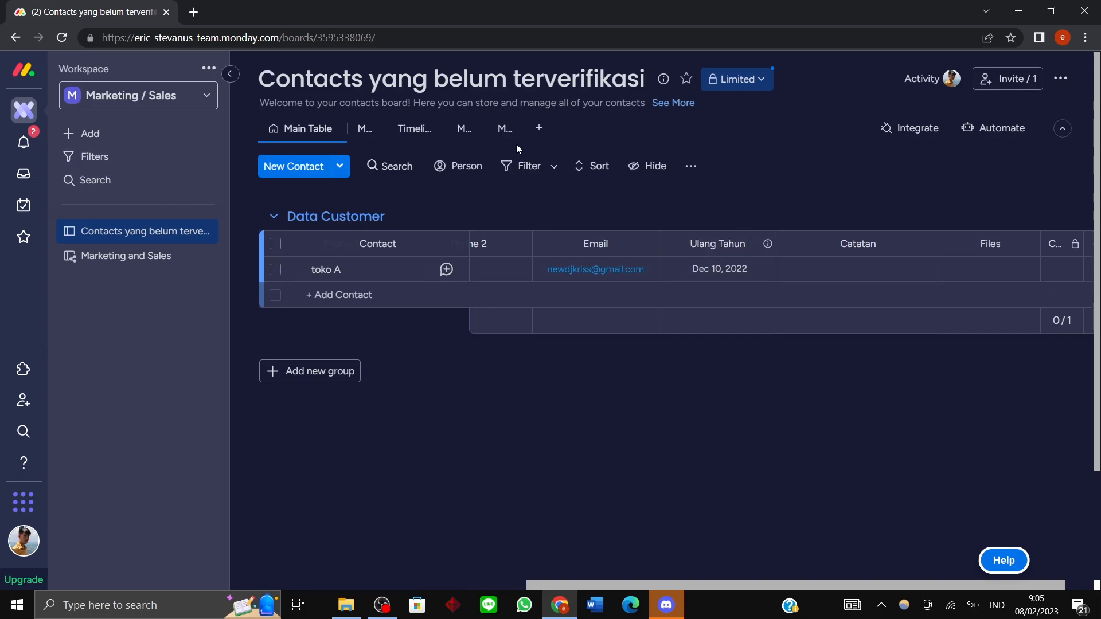
Change toko A's birthday in the Ulang Tahun column to a date in the following month.
click(717, 270)
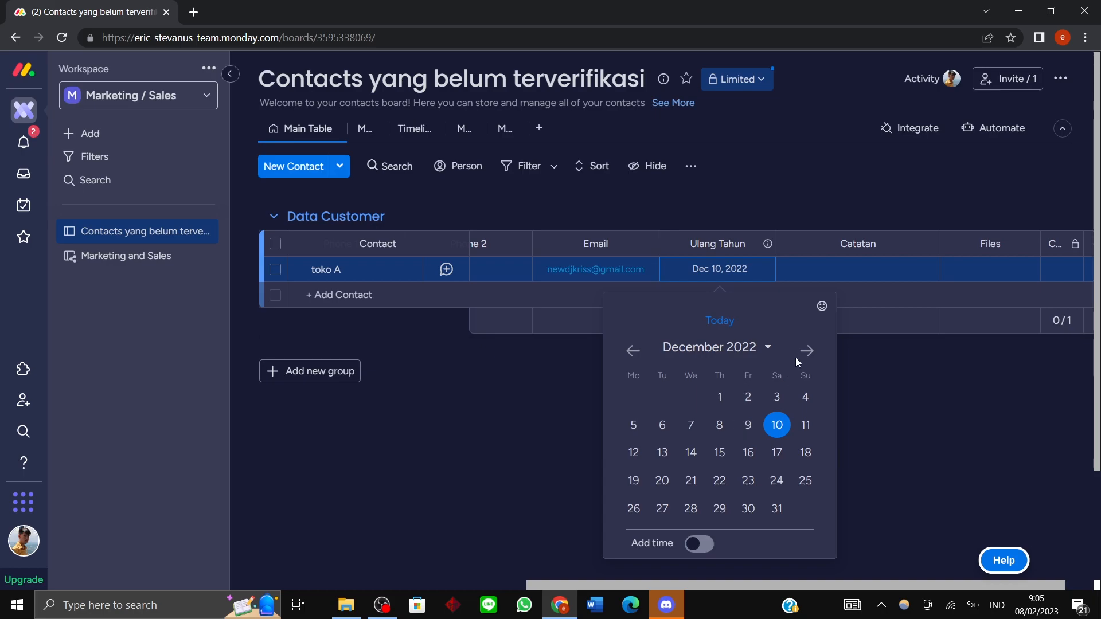
click(807, 354)
click(691, 481)
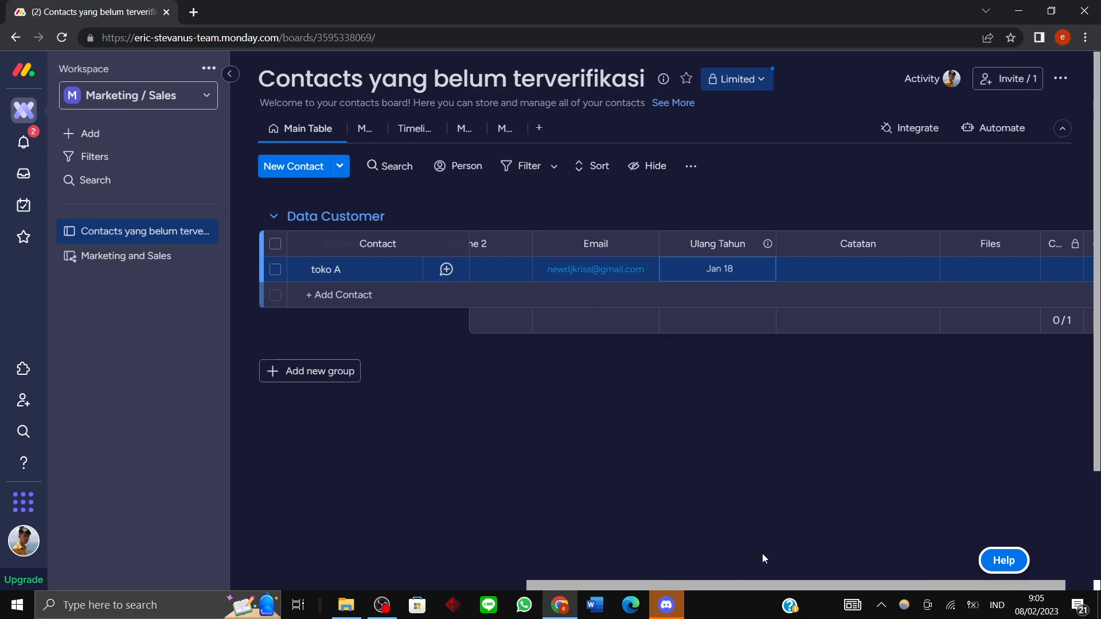
click(719, 269)
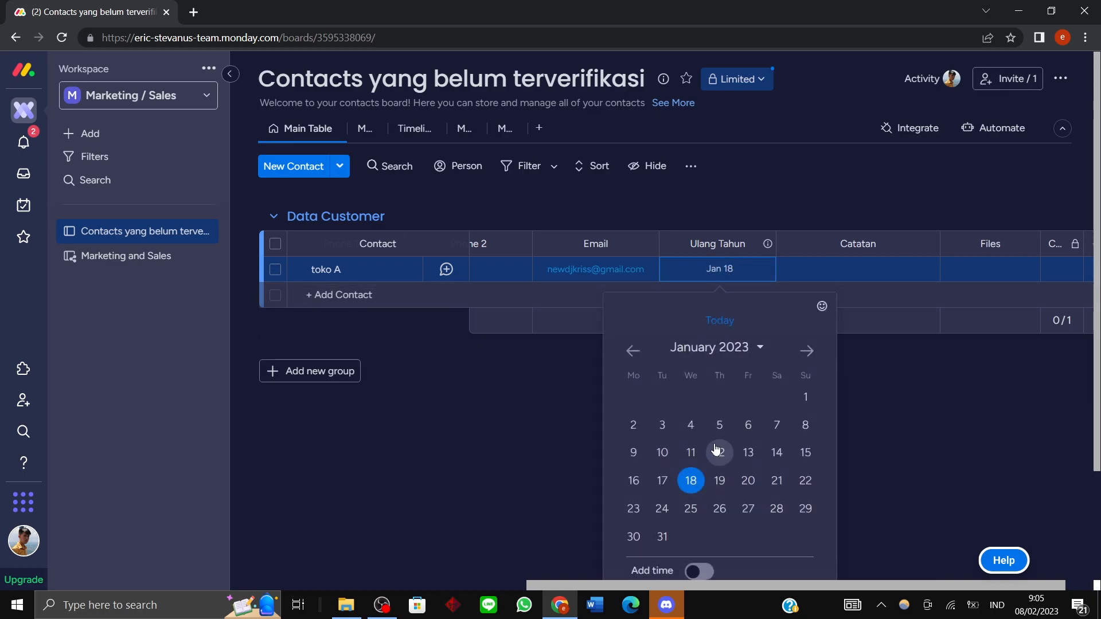
click(694, 480)
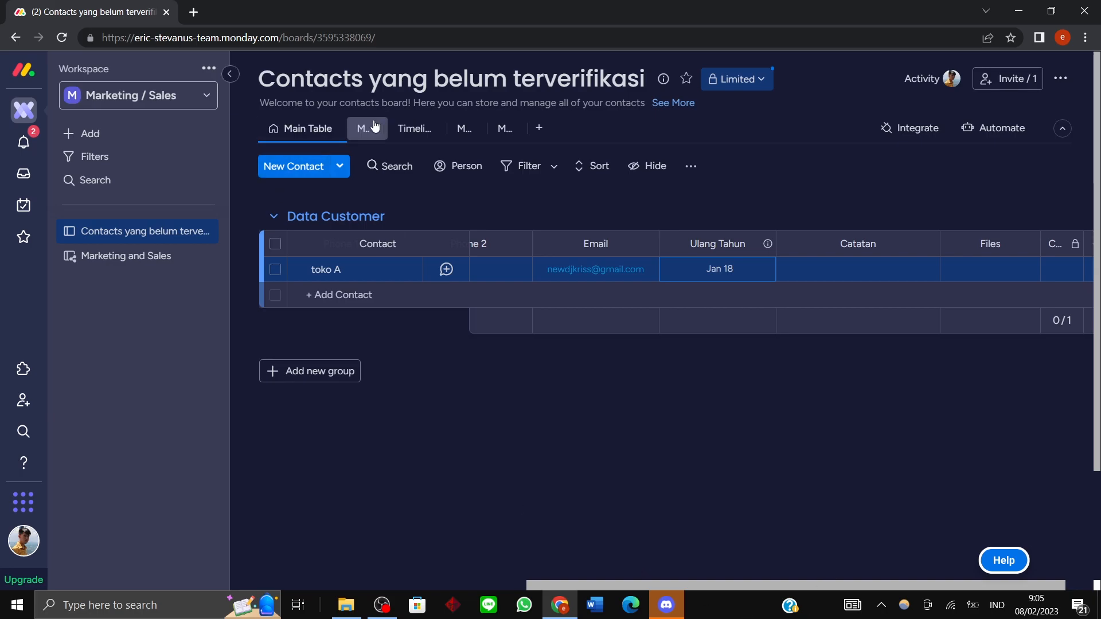
Open the contacts board's Timeline view and bring up the choices for adding another view.
click(404, 131)
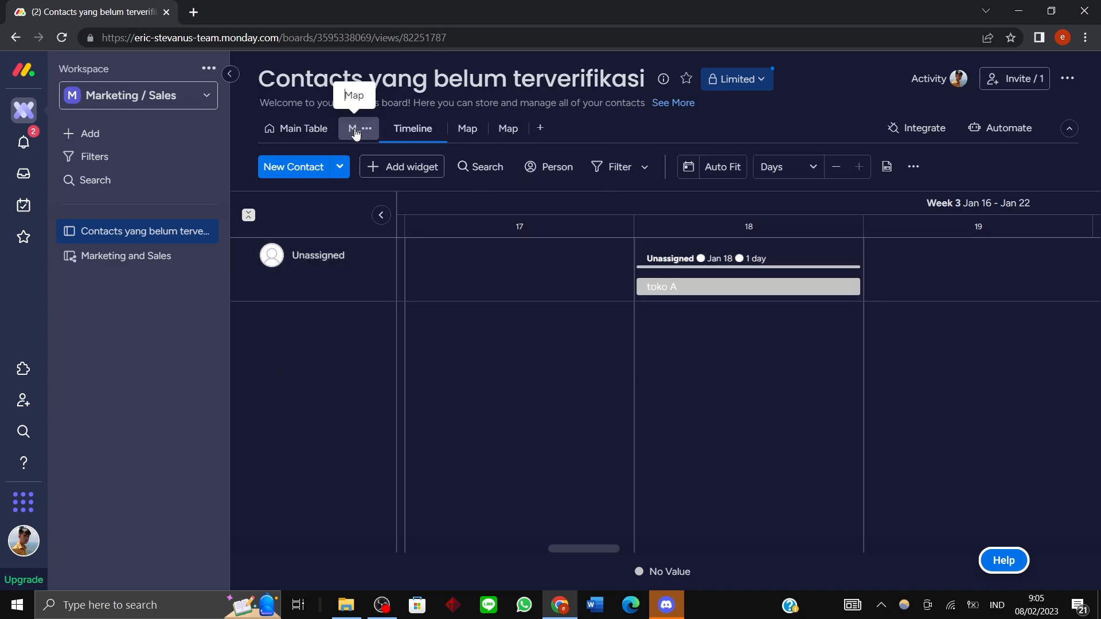
click(540, 131)
click(540, 131)
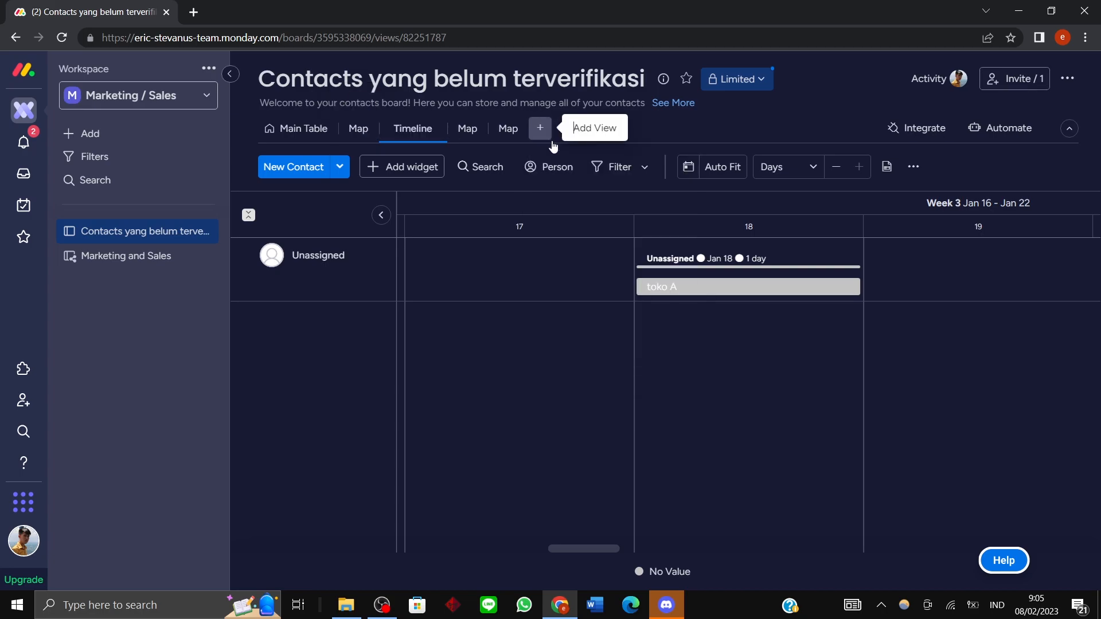
Switch from the timeline to the board's main table and examine its columns through Ulang Tahun.
drag(678, 454, 526, 460)
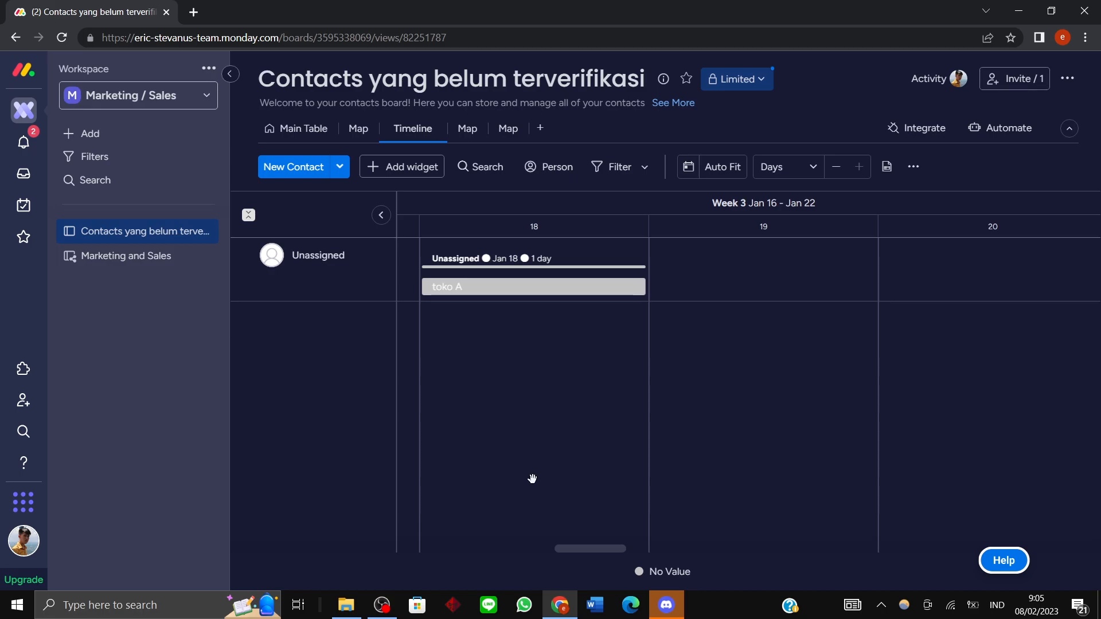
click(295, 128)
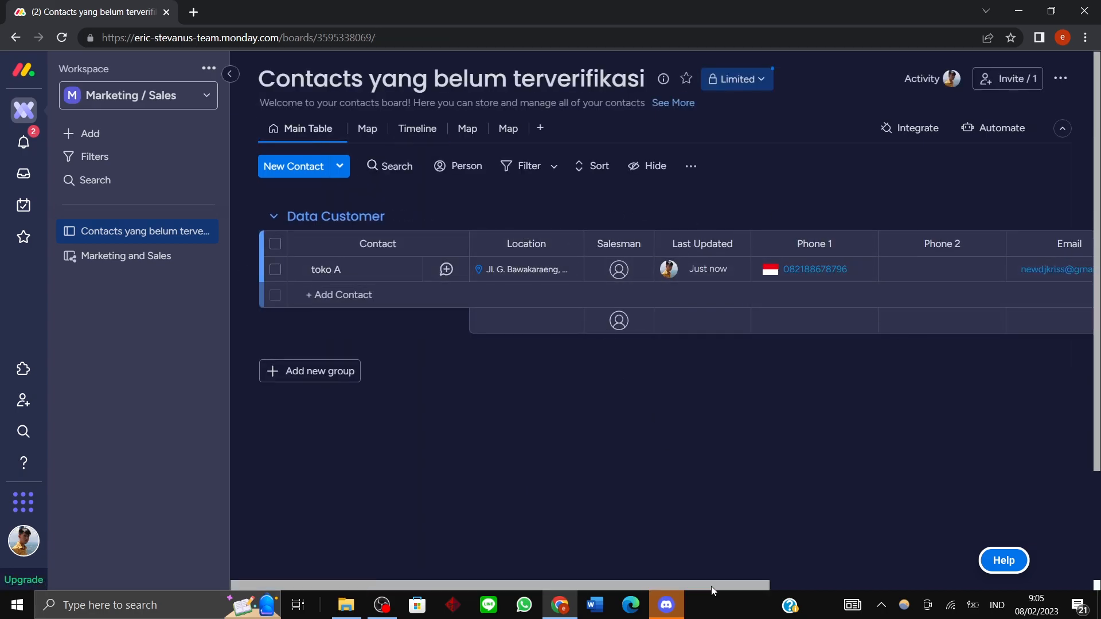
drag(597, 582, 757, 582)
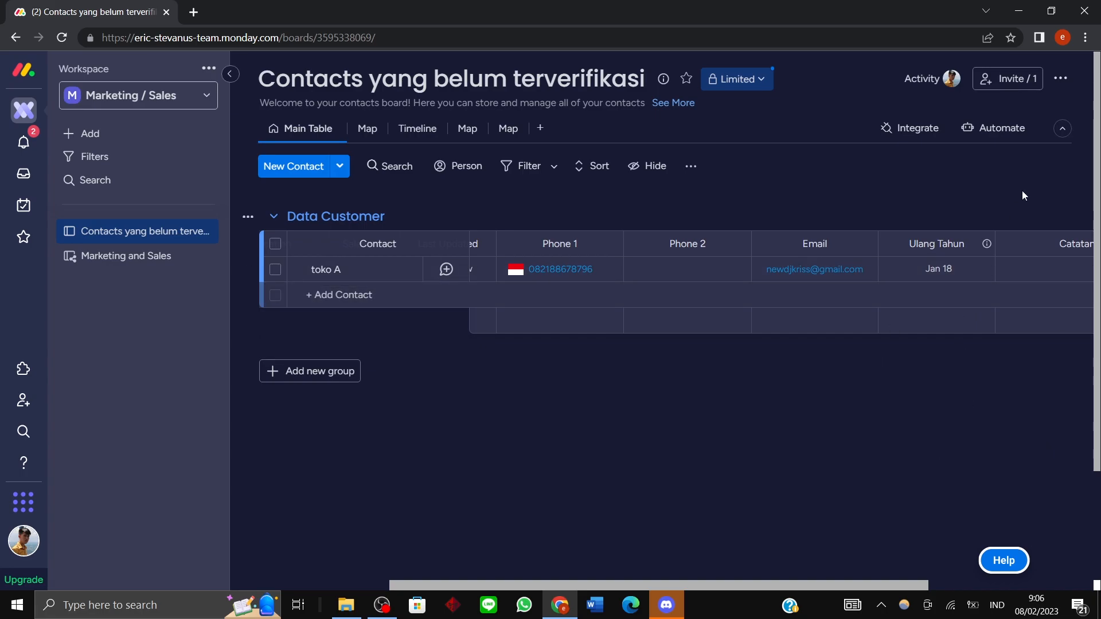
Start a custom automation for the board with the "date arrives" trigger and open its timing settings.
click(997, 128)
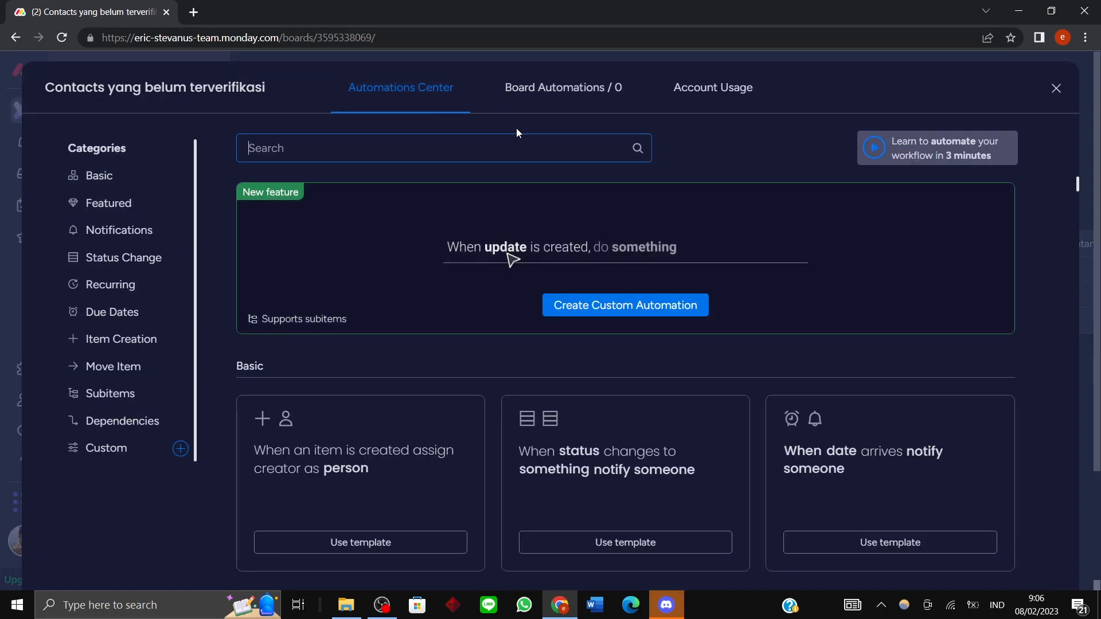
click(576, 98)
click(942, 147)
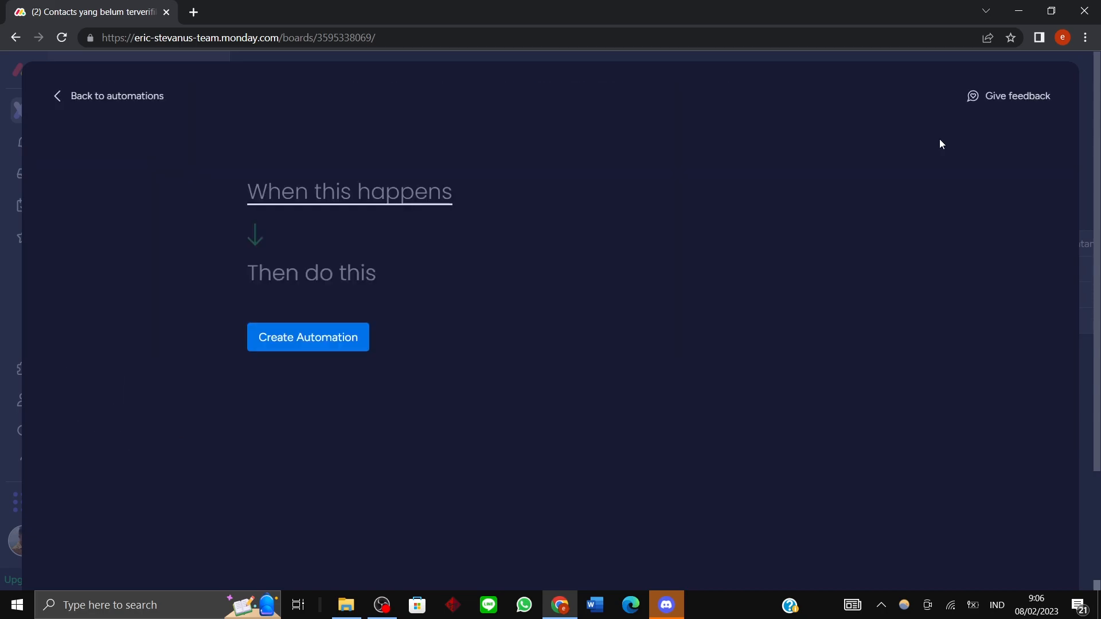
click(364, 200)
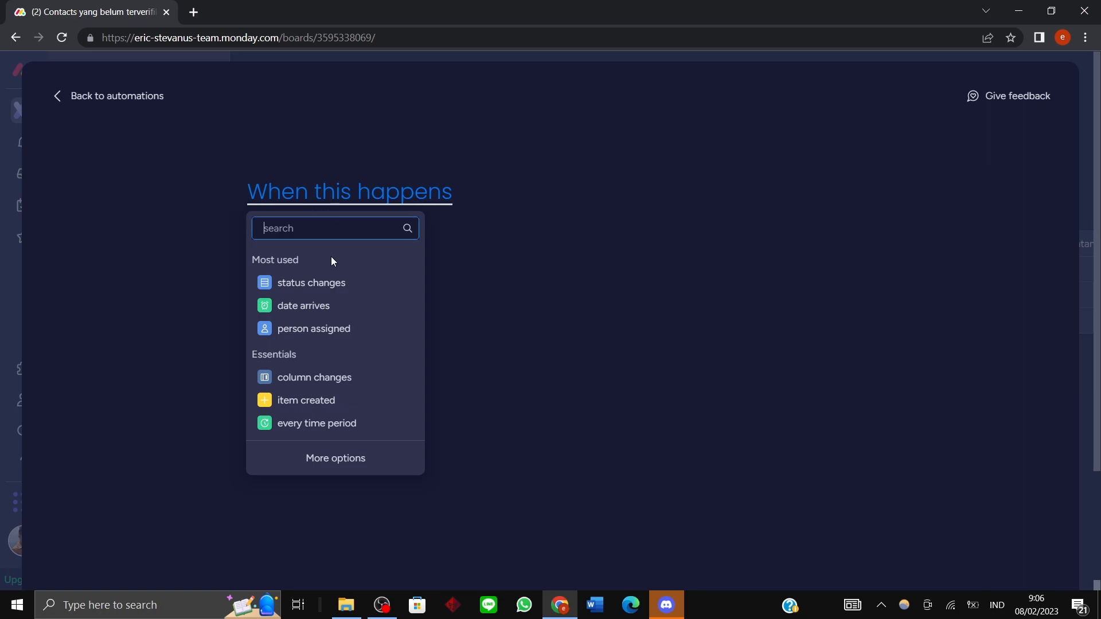
click(319, 309)
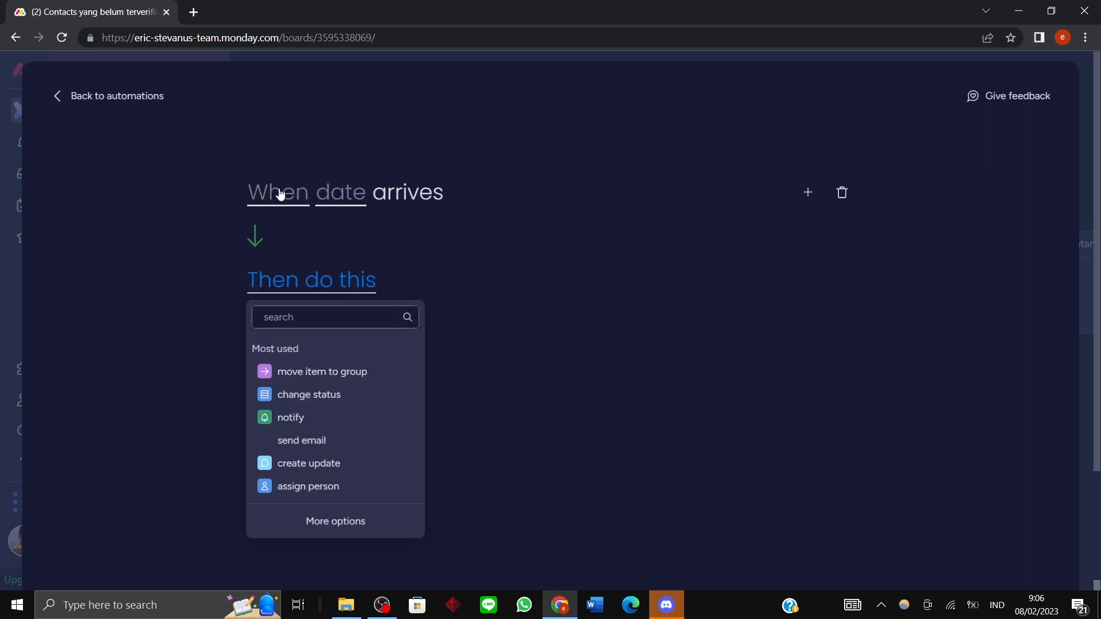
click(278, 192)
click(396, 263)
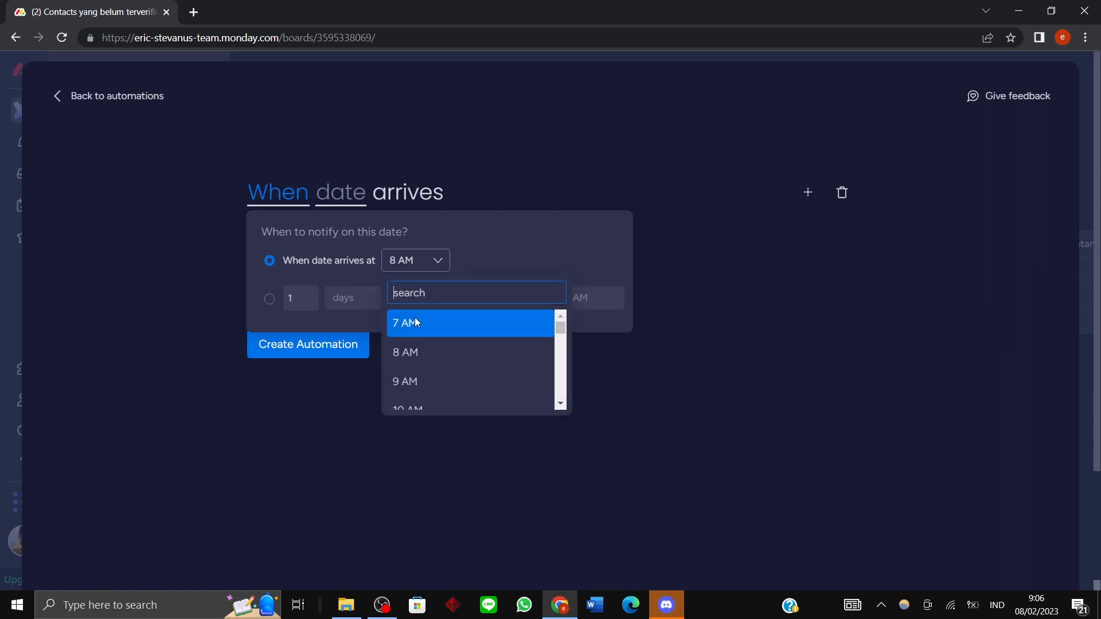
click(421, 352)
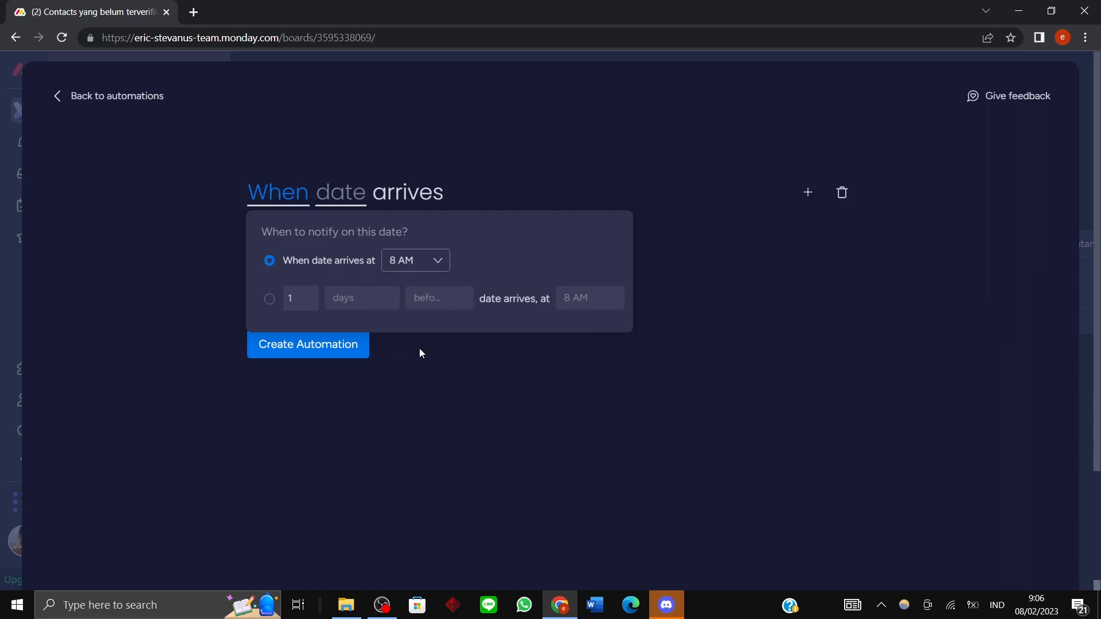
click(270, 299)
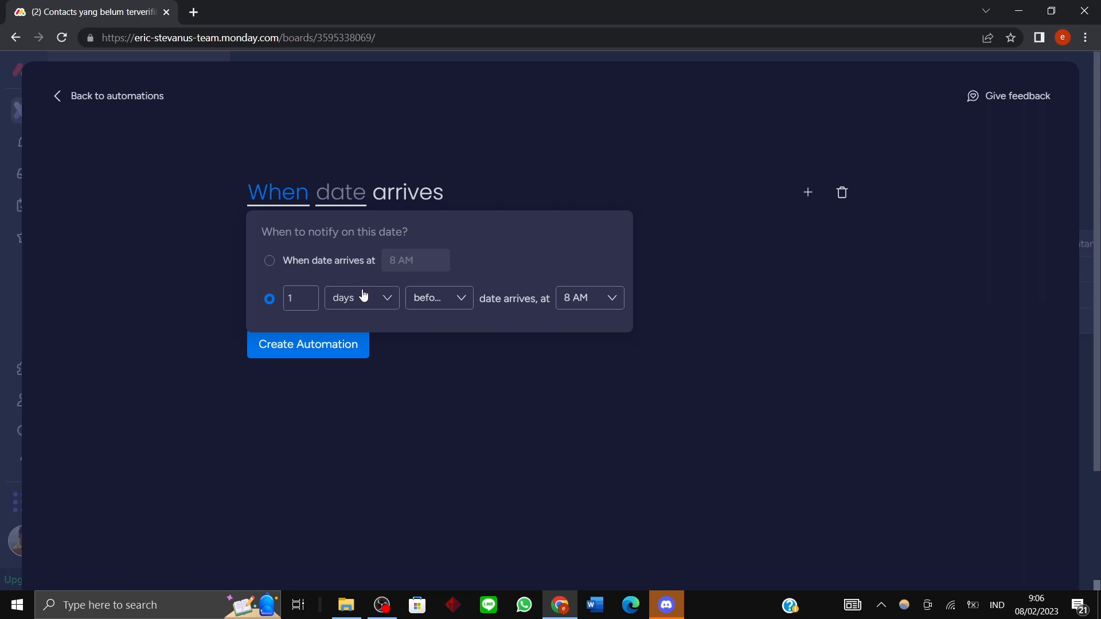
click(297, 265)
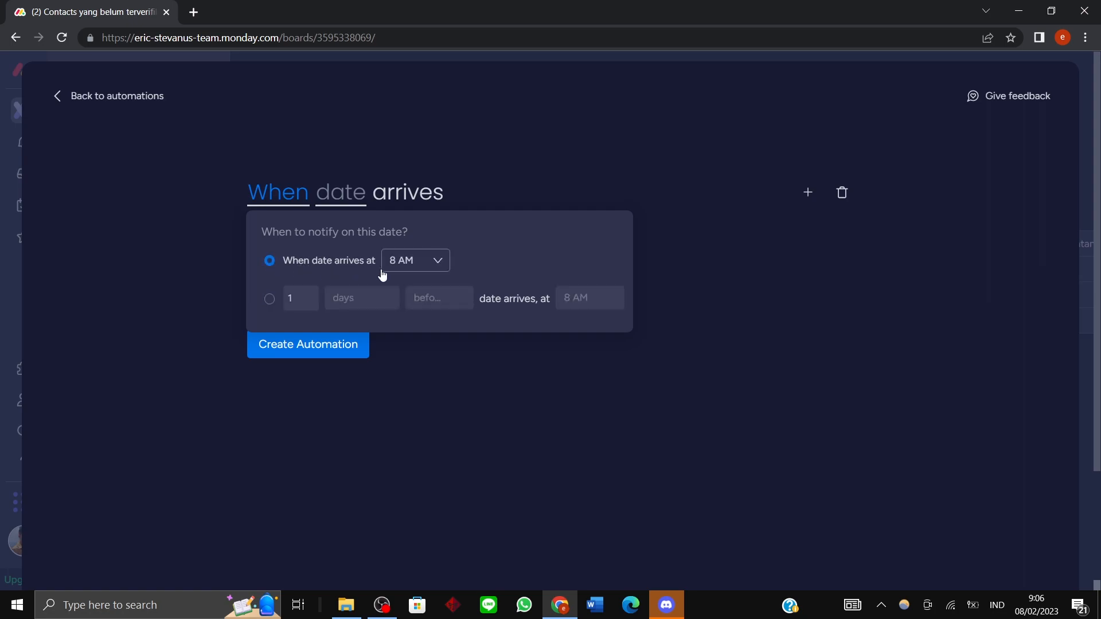
Set the trigger to fire 1 week before the Ulang Tahun column's date, at 8 AM.
click(270, 299)
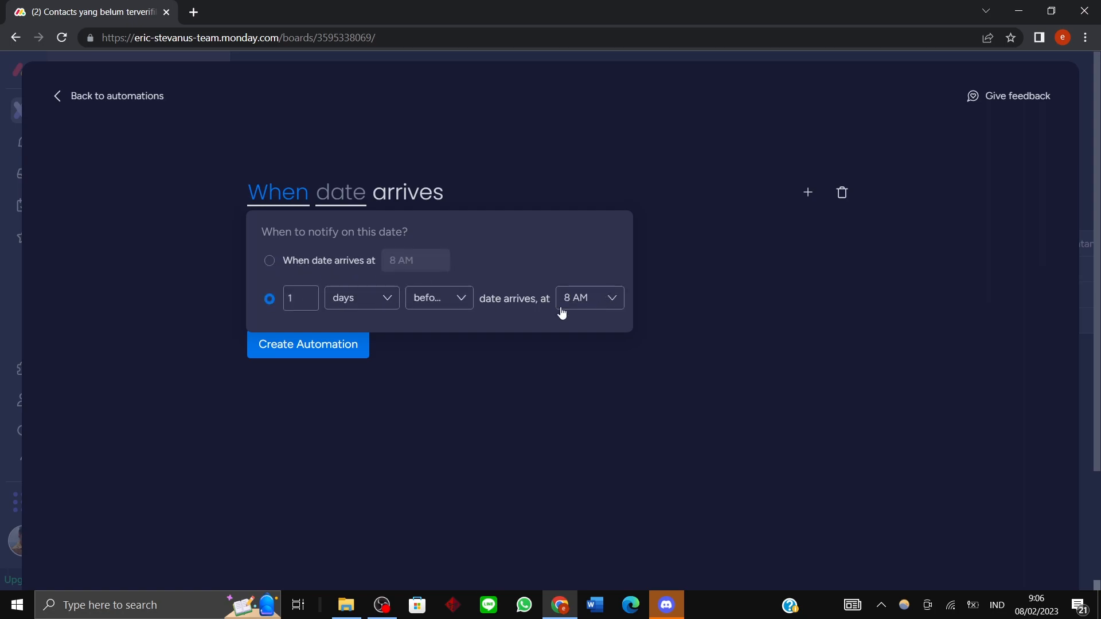
click(356, 304)
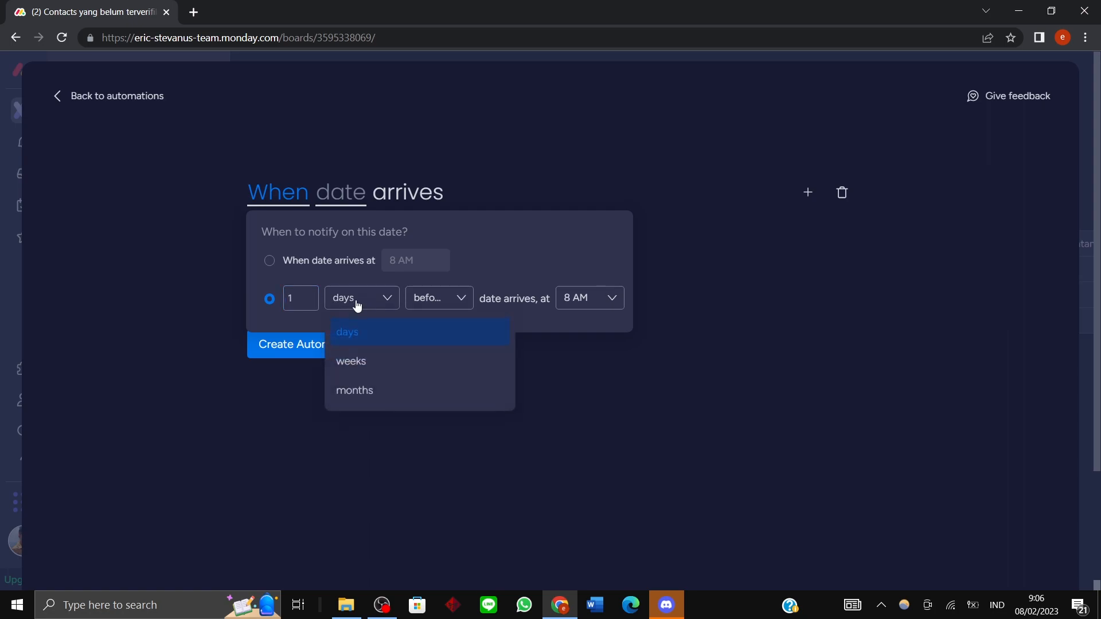
click(362, 367)
click(304, 291)
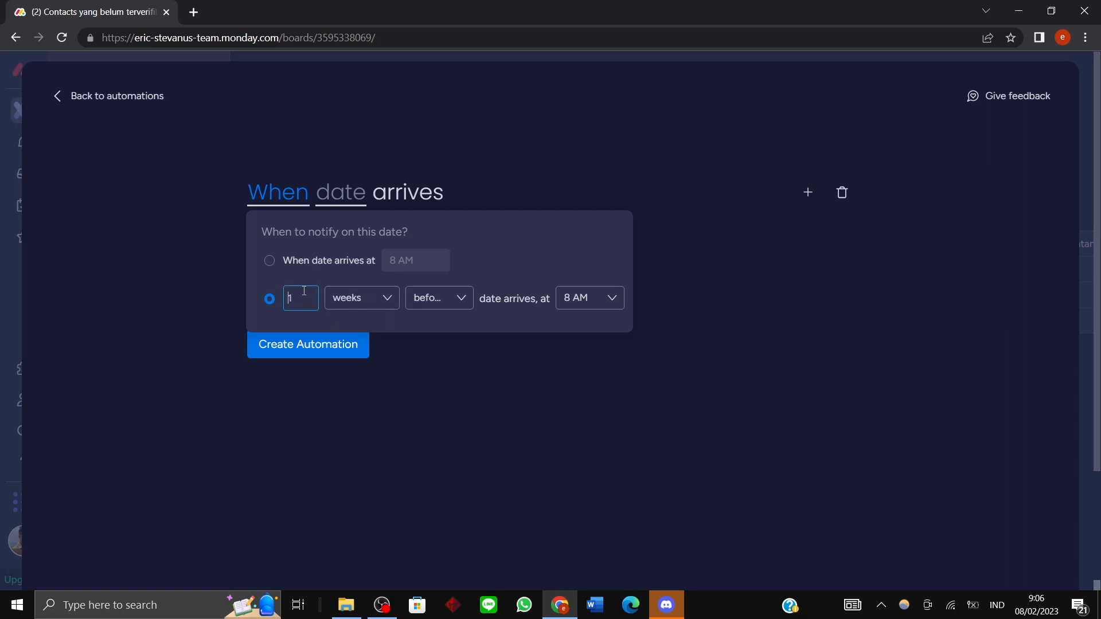
click(440, 305)
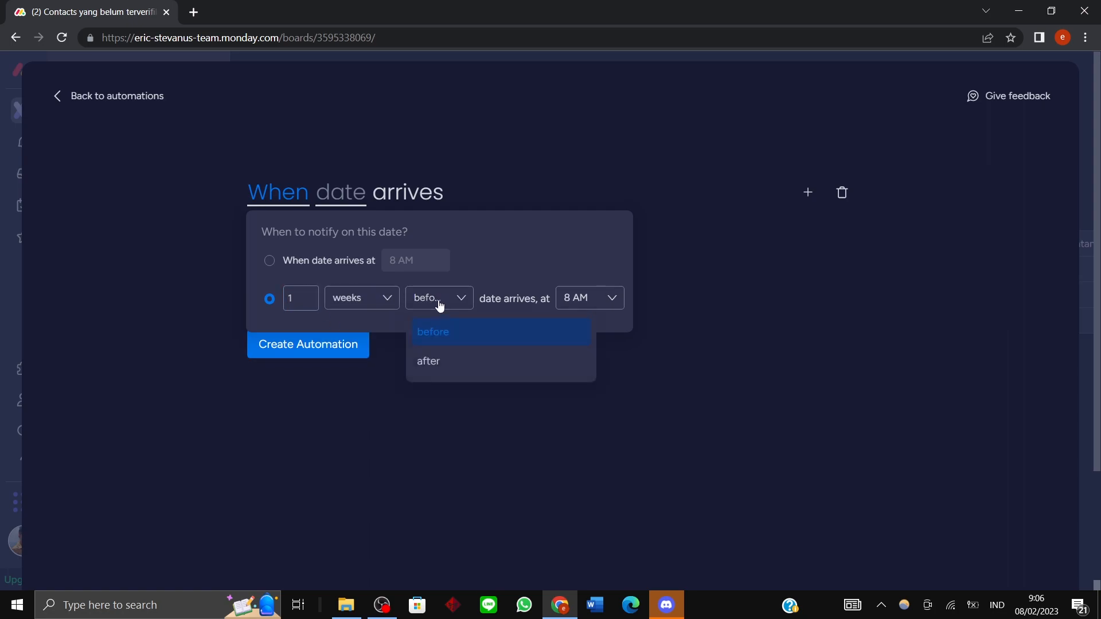
click(441, 335)
click(590, 302)
click(595, 389)
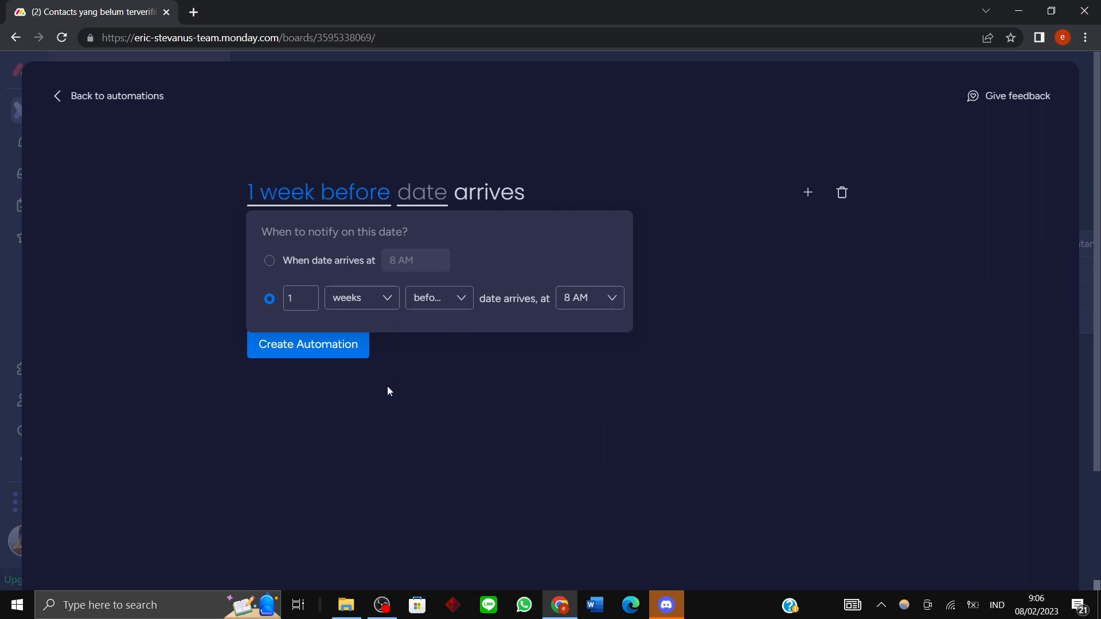
click(664, 493)
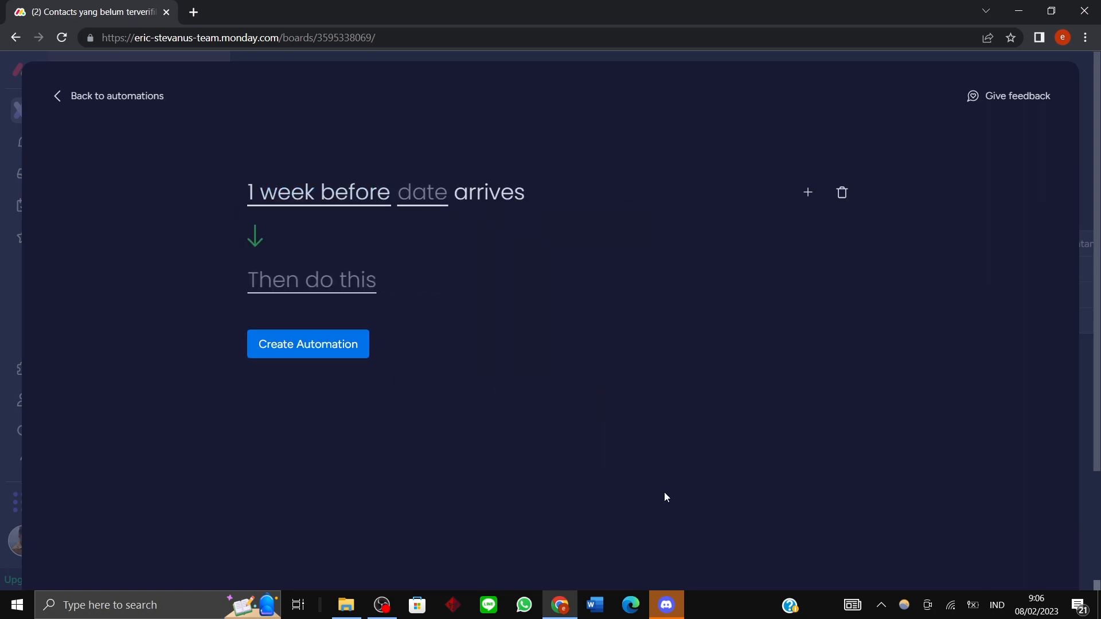
click(426, 195)
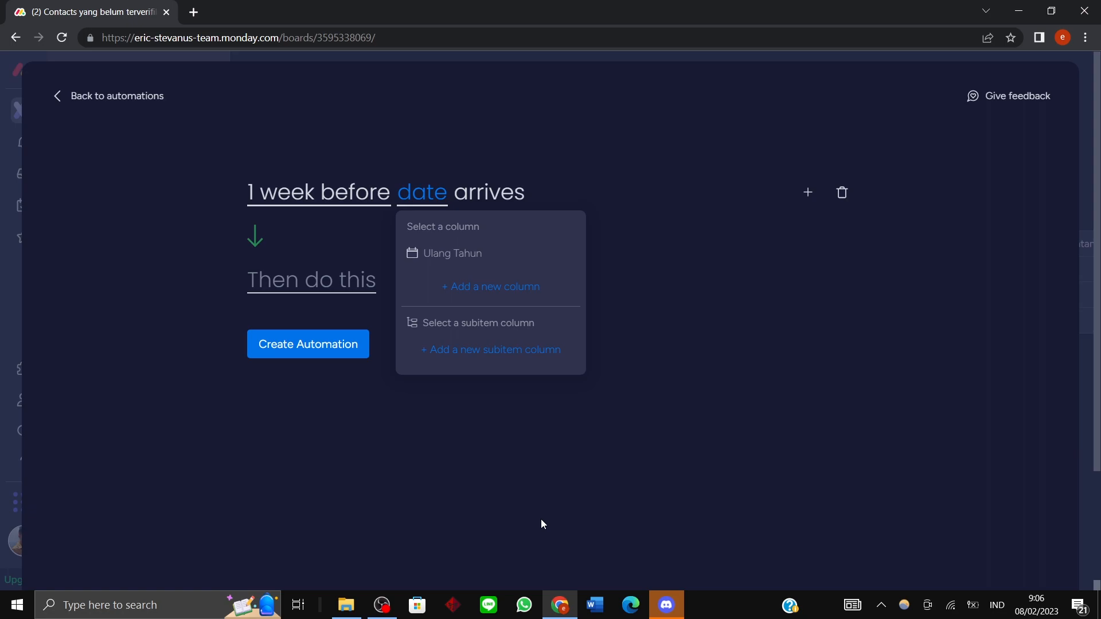
click(449, 254)
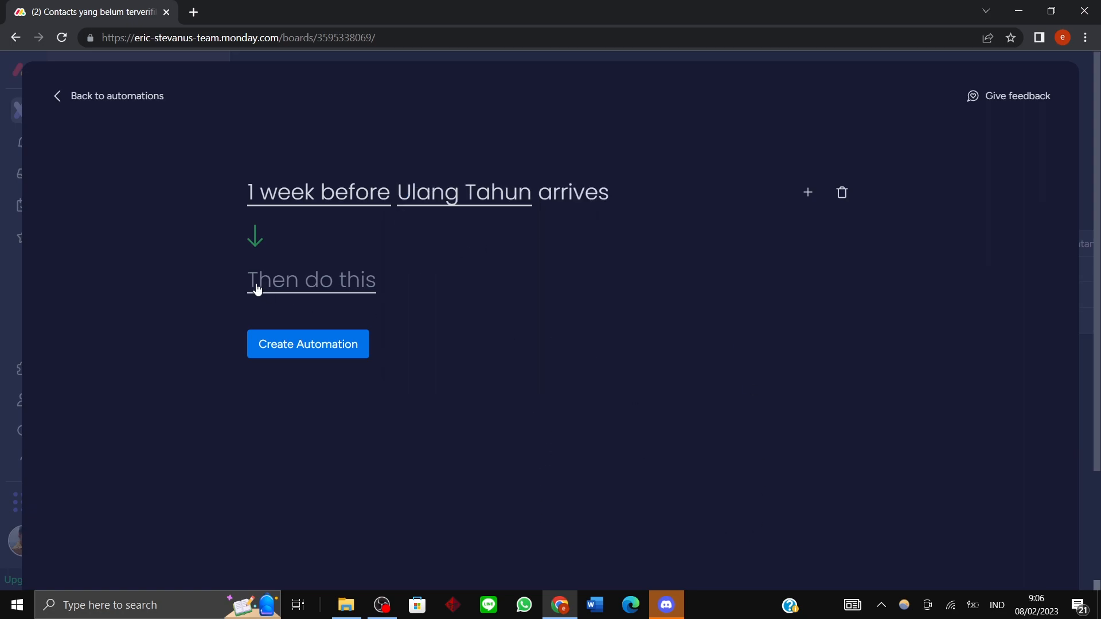
Add a notify action with the message "halo {user name}, toko ini sudah mau ultahh", using the User Name field.
click(320, 284)
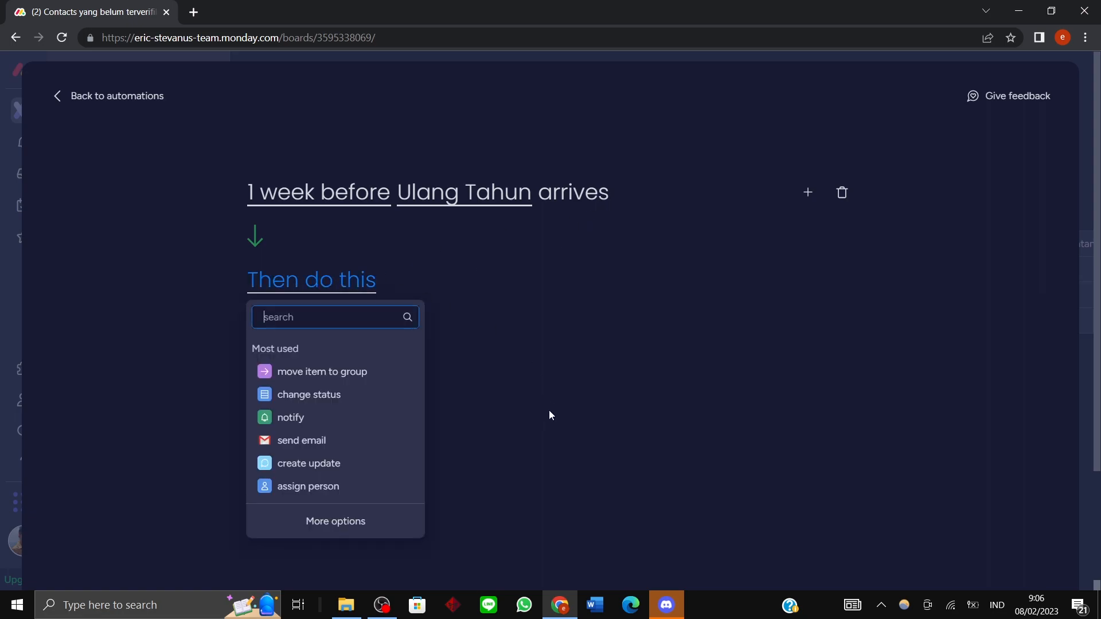
click(320, 423)
click(335, 281)
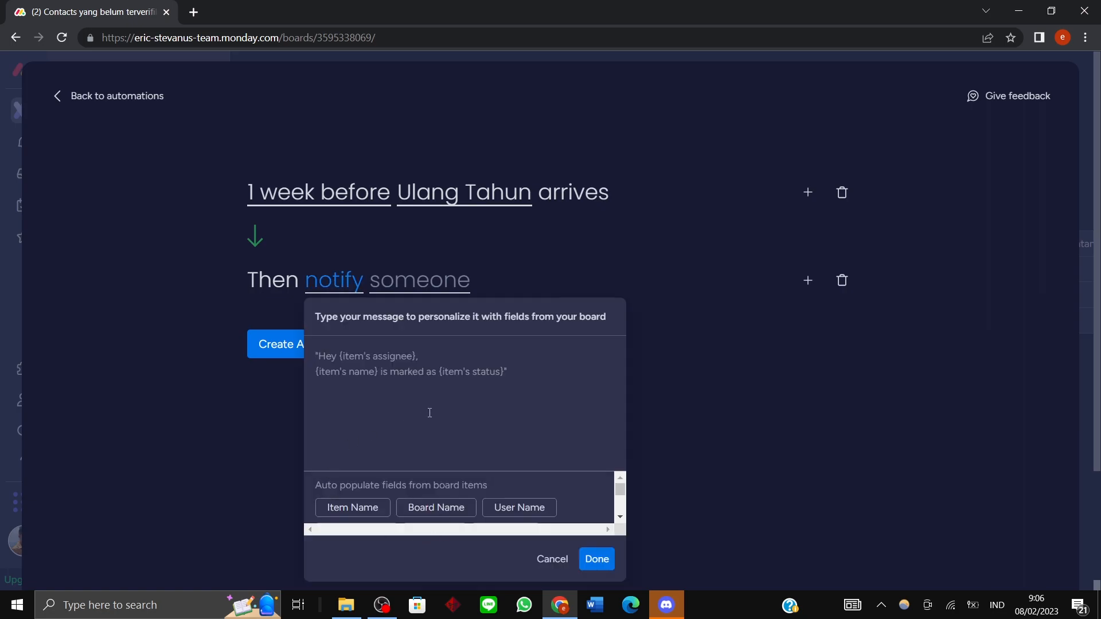
text(halo)
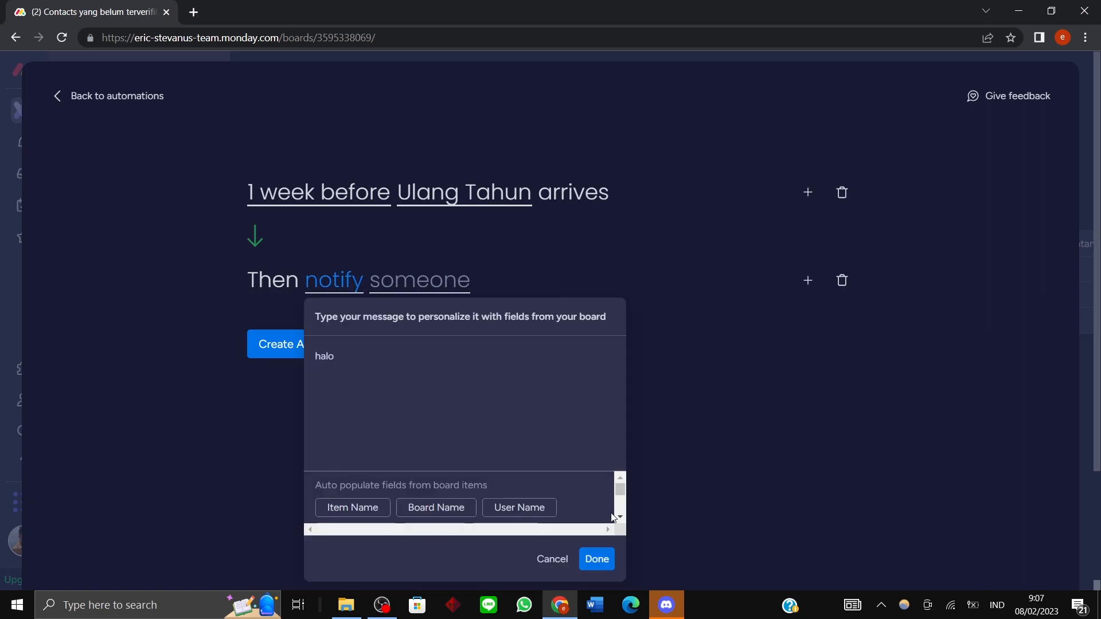
click(524, 508)
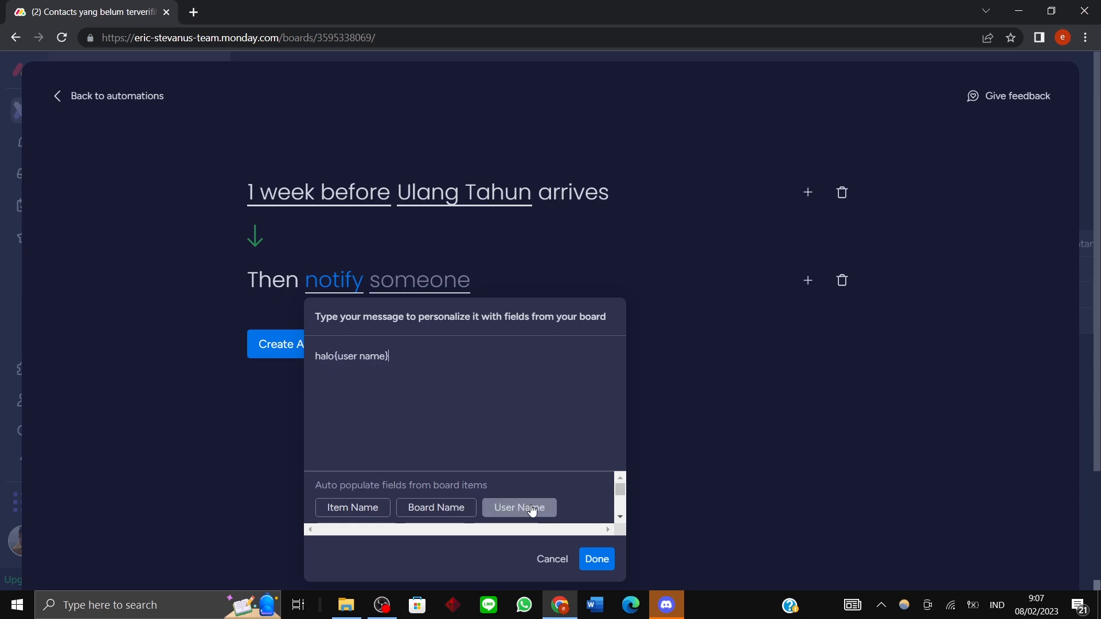
click(335, 356)
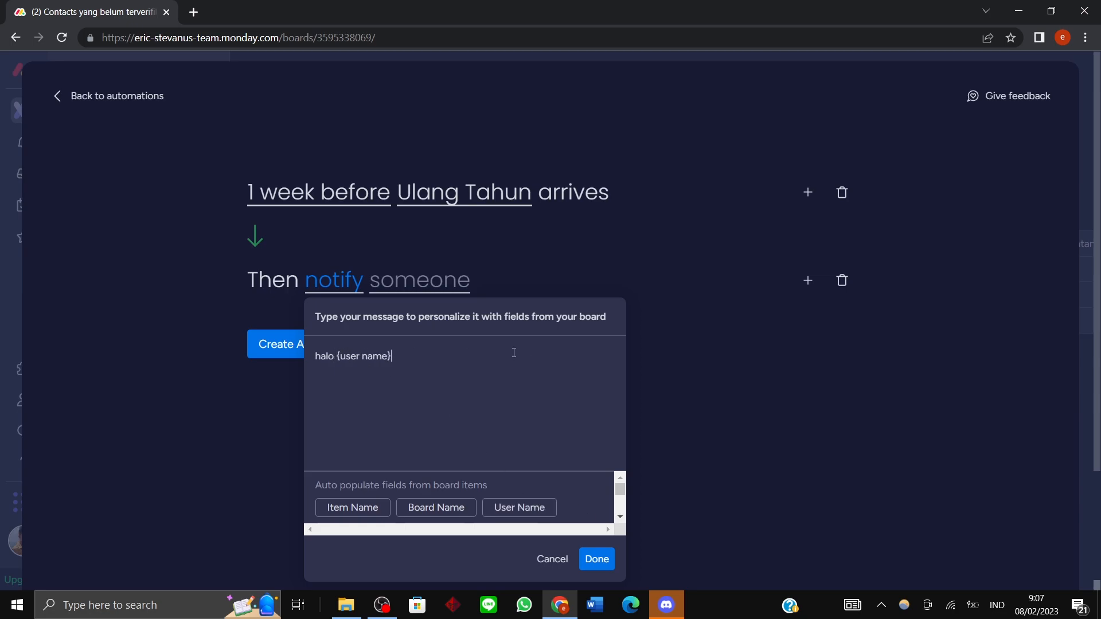
text(toko ini sudah mau ultahh)
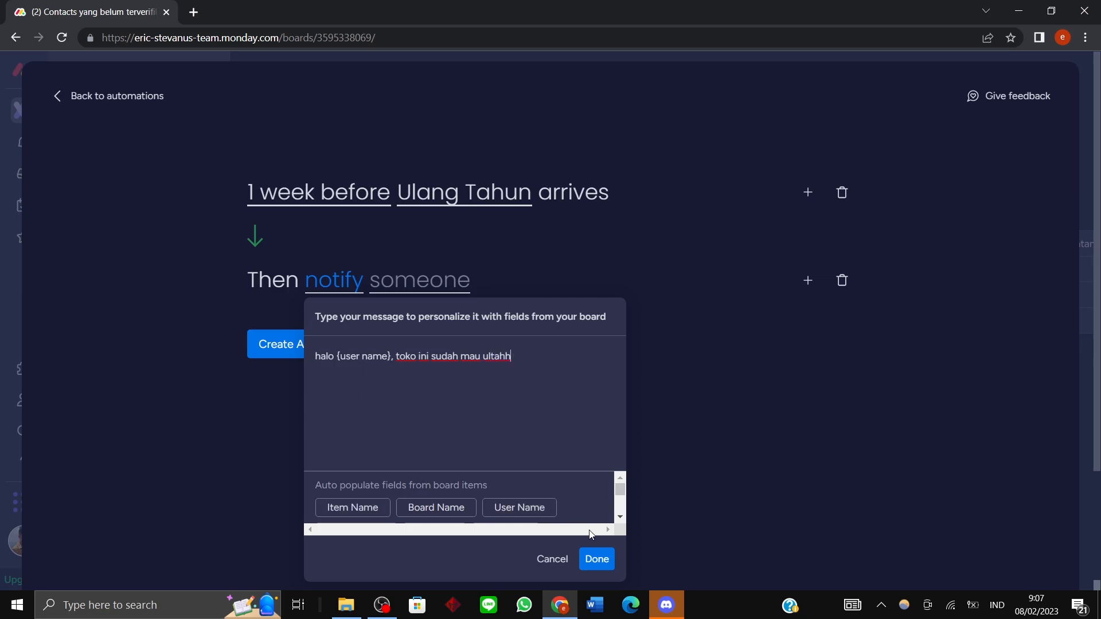
Append the Item Name, Location, Salesman and Phone 1 fields to the notification message and save it.
scroll(602, 515, down, 1)
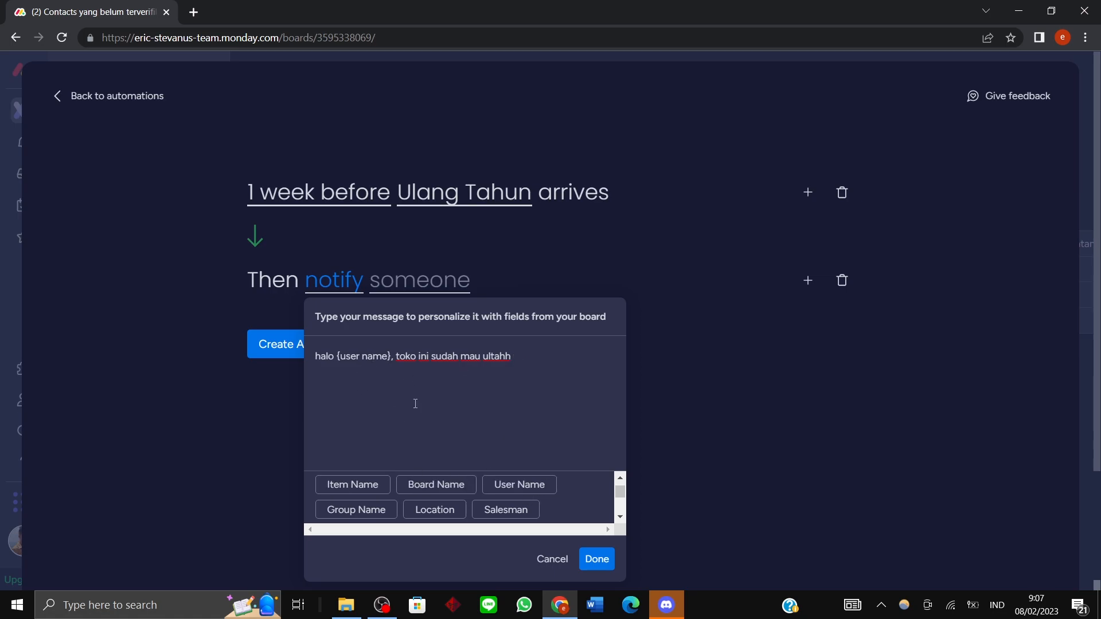
click(369, 484)
drag(619, 496, 620, 495)
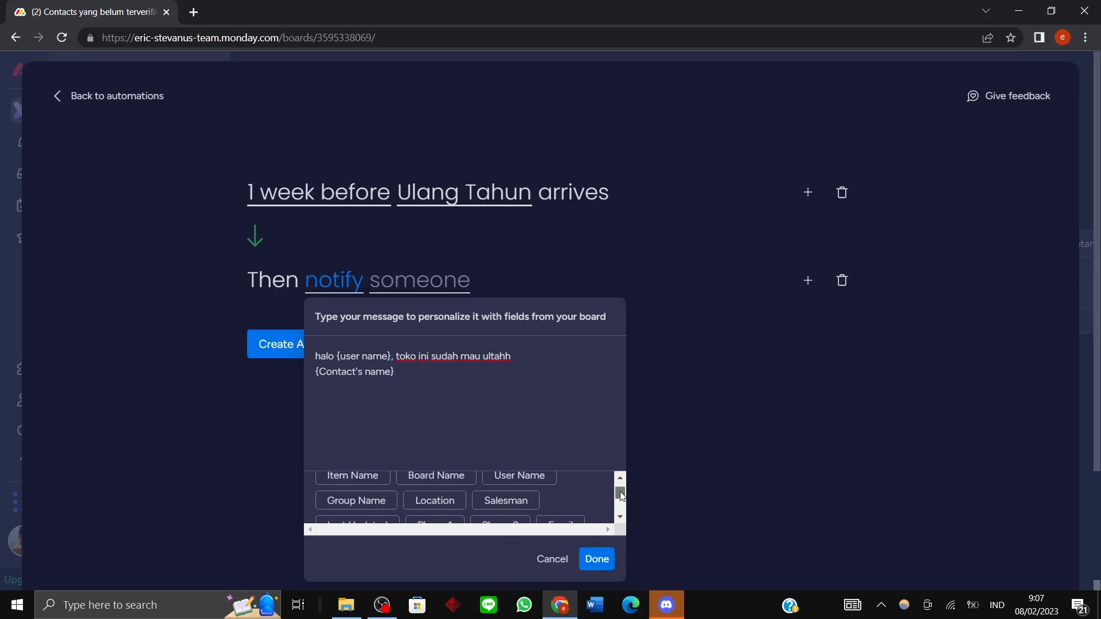
click(459, 503)
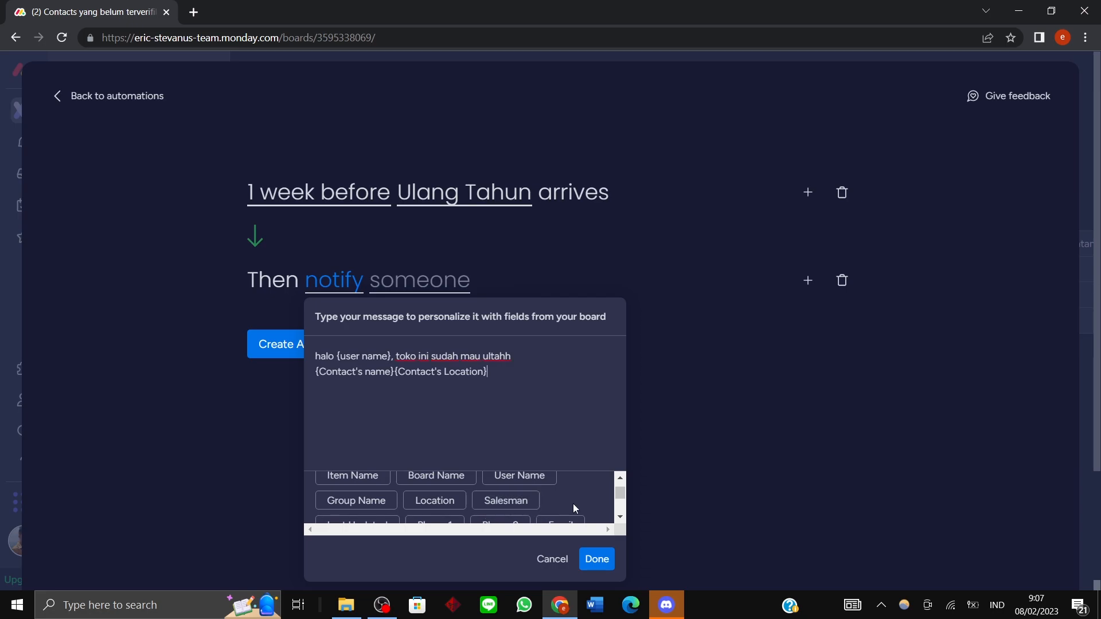
click(528, 508)
mouse_move(619, 495)
mouse_down()
mouse_move(620, 507)
mouse_move(620, 497)
mouse_up()
click(450, 500)
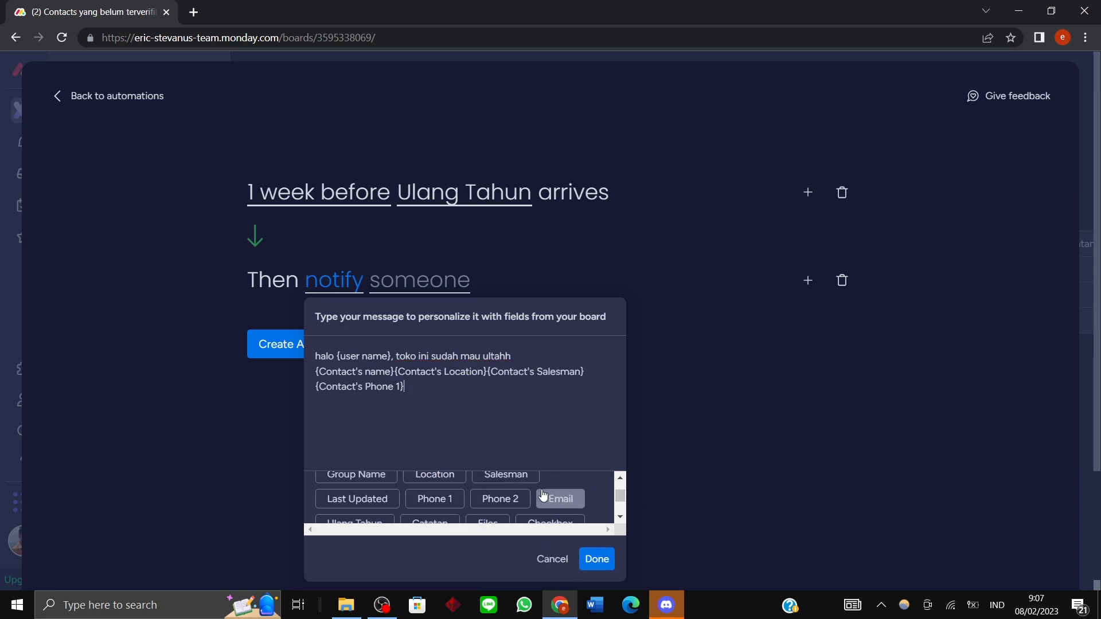
click(582, 560)
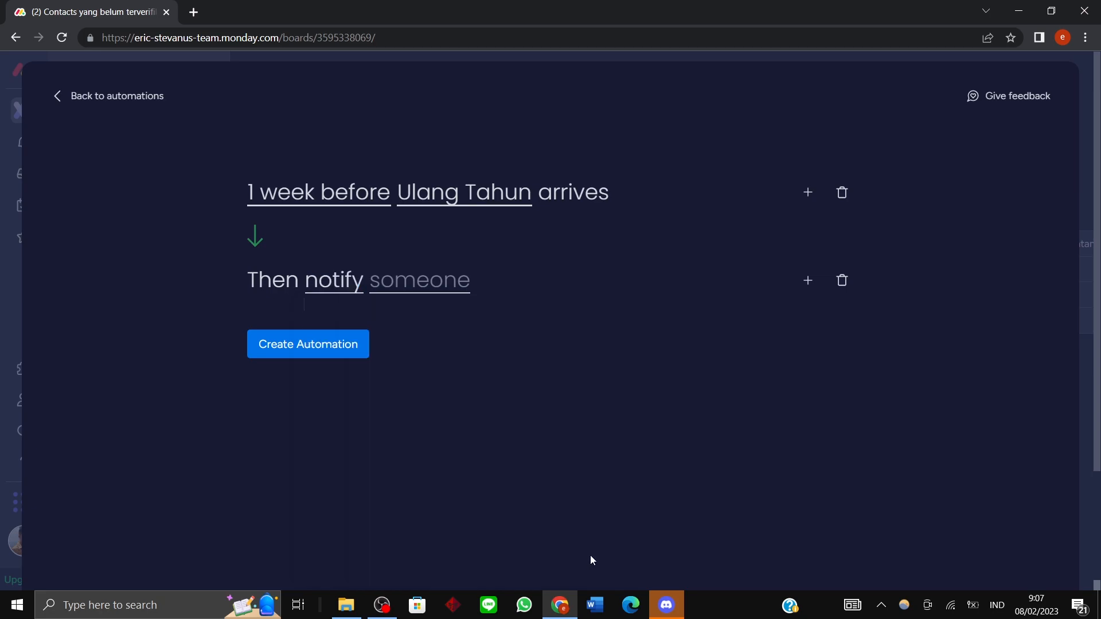
Set the notification's recipient to the Salesman people column.
click(415, 286)
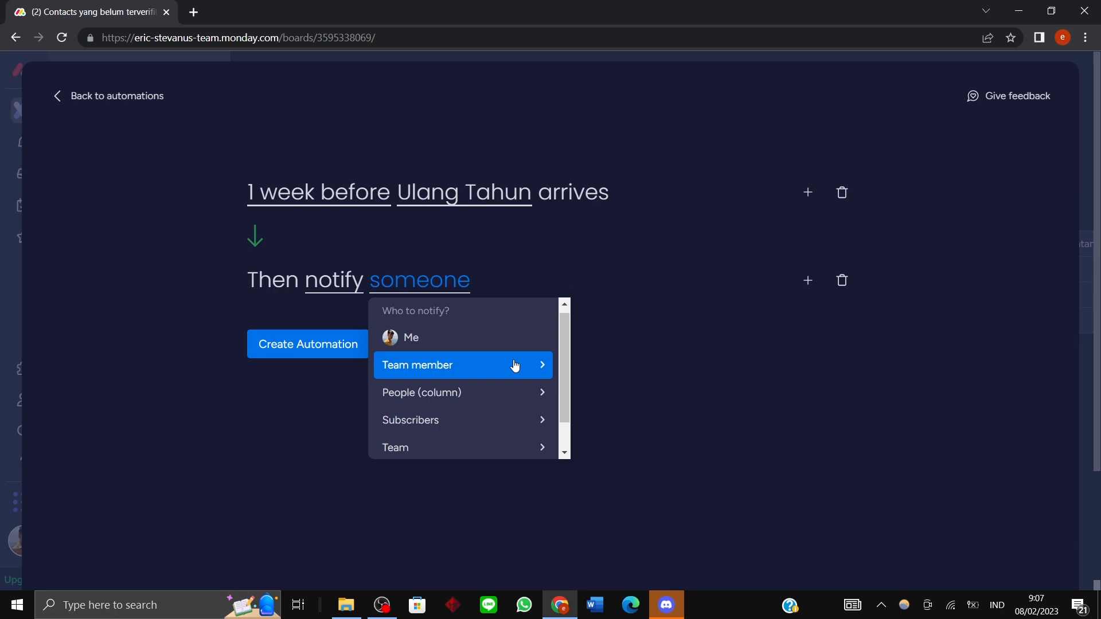
click(549, 365)
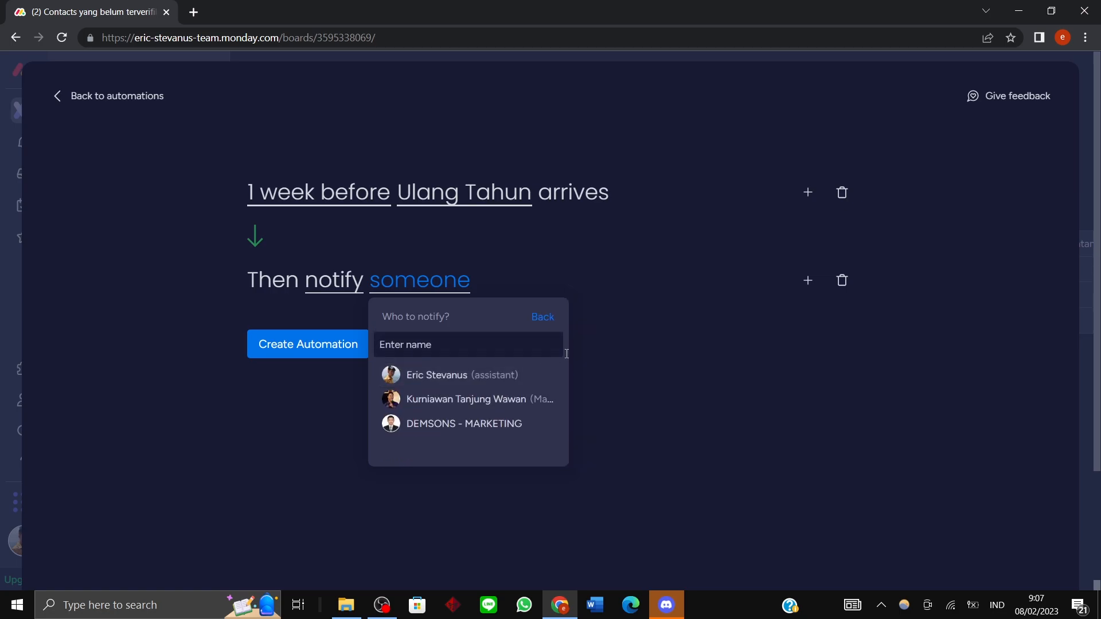
click(540, 317)
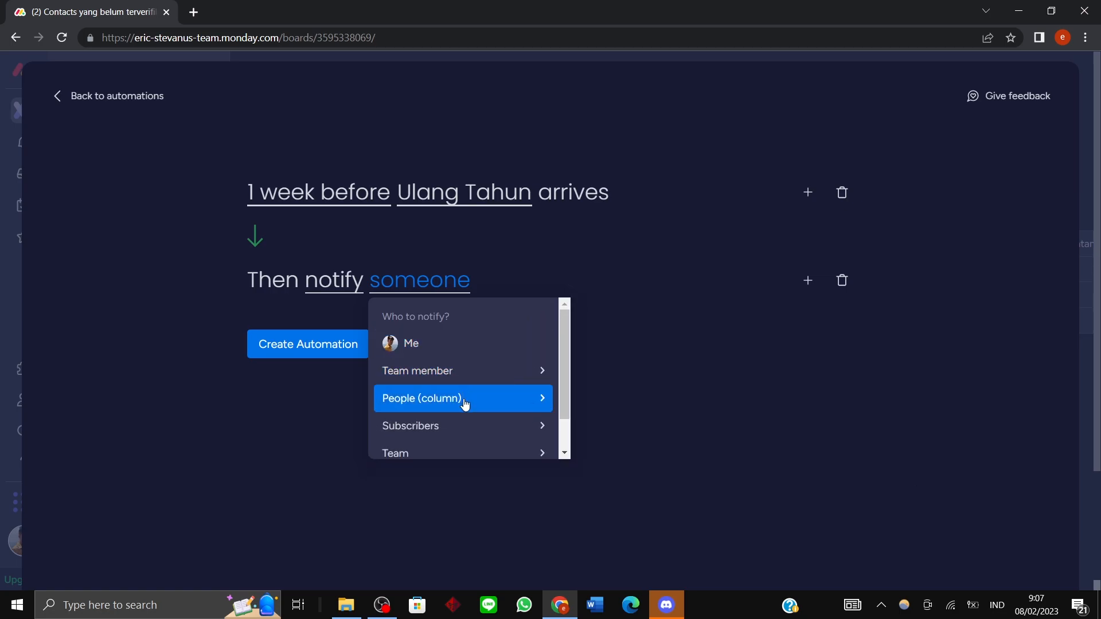
click(487, 410)
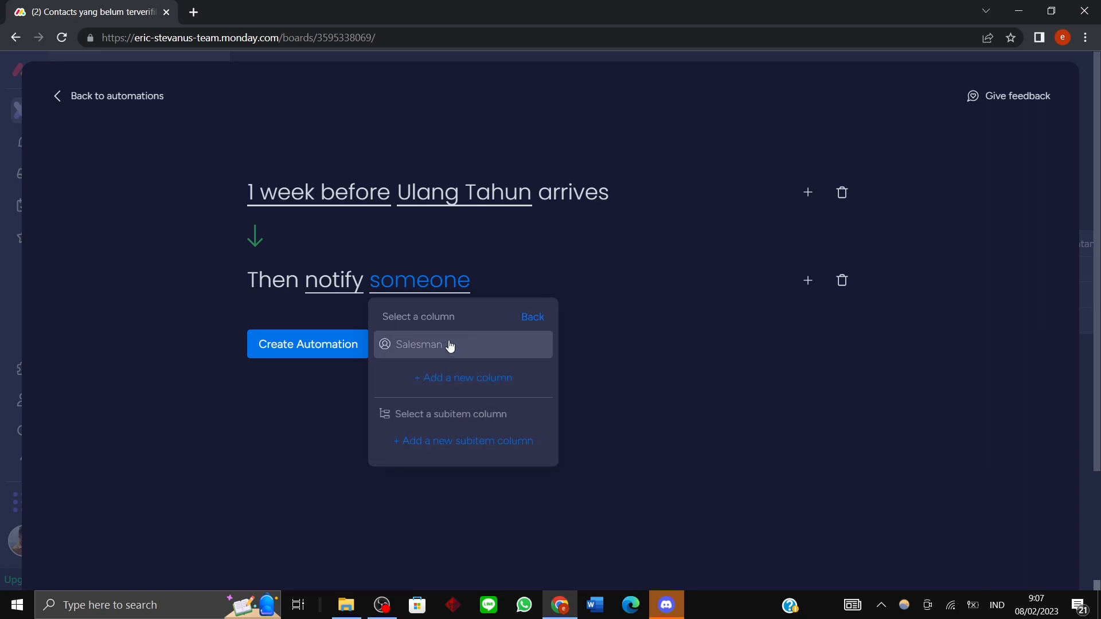
click(429, 353)
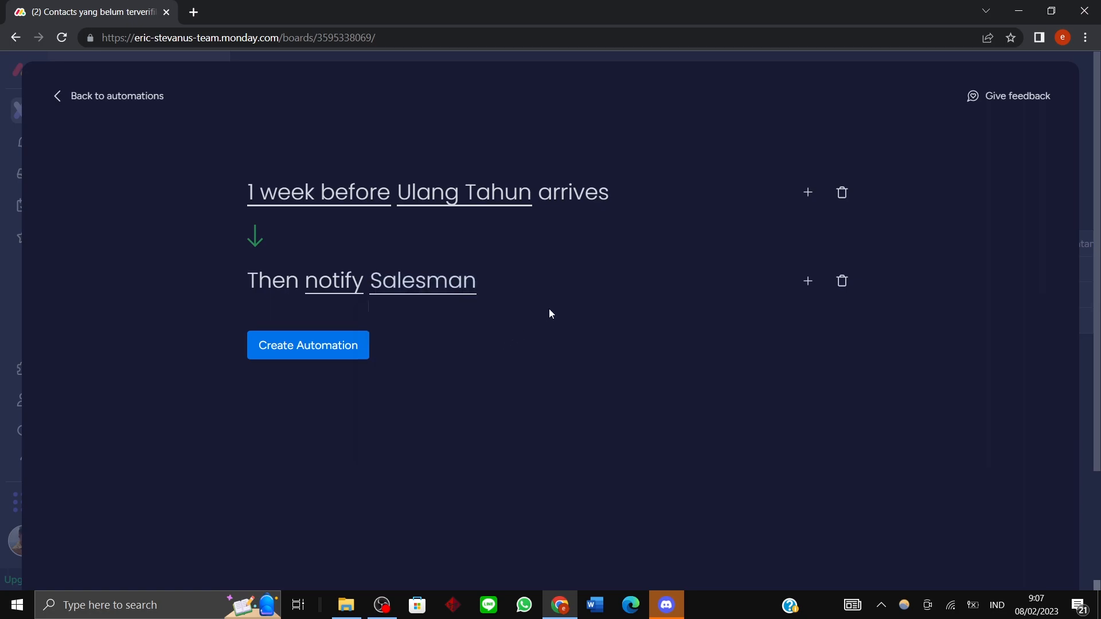
Reselect the Salesman column as the notification's recipient.
click(450, 287)
click(472, 394)
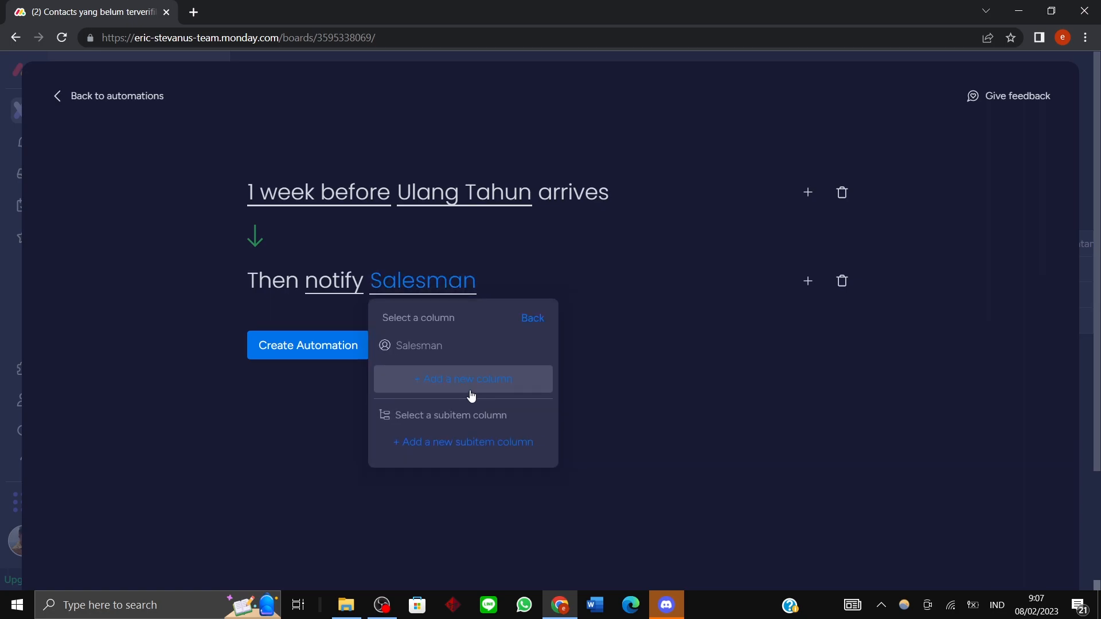
click(439, 348)
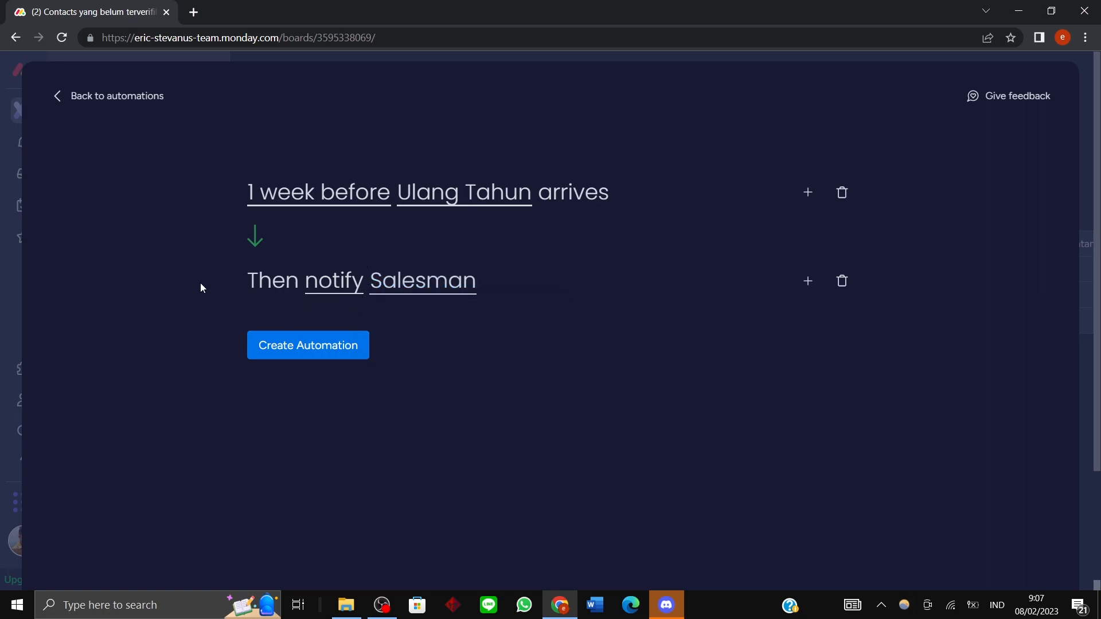
Leave the automation builder without creating the automation and return to the first columns of the contacts table.
click(60, 96)
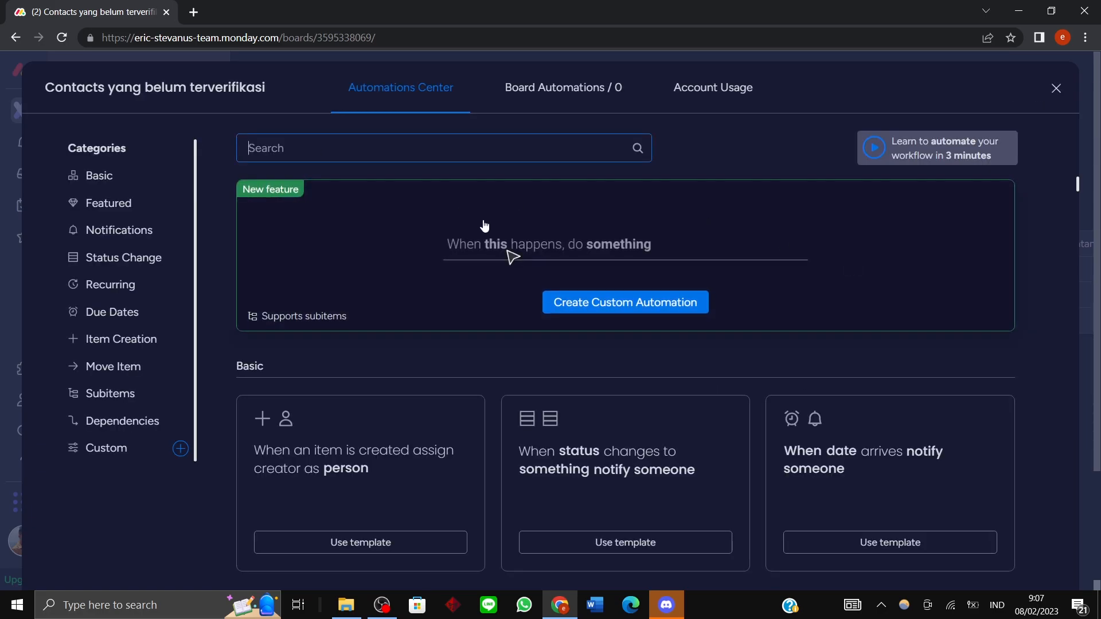
click(1055, 89)
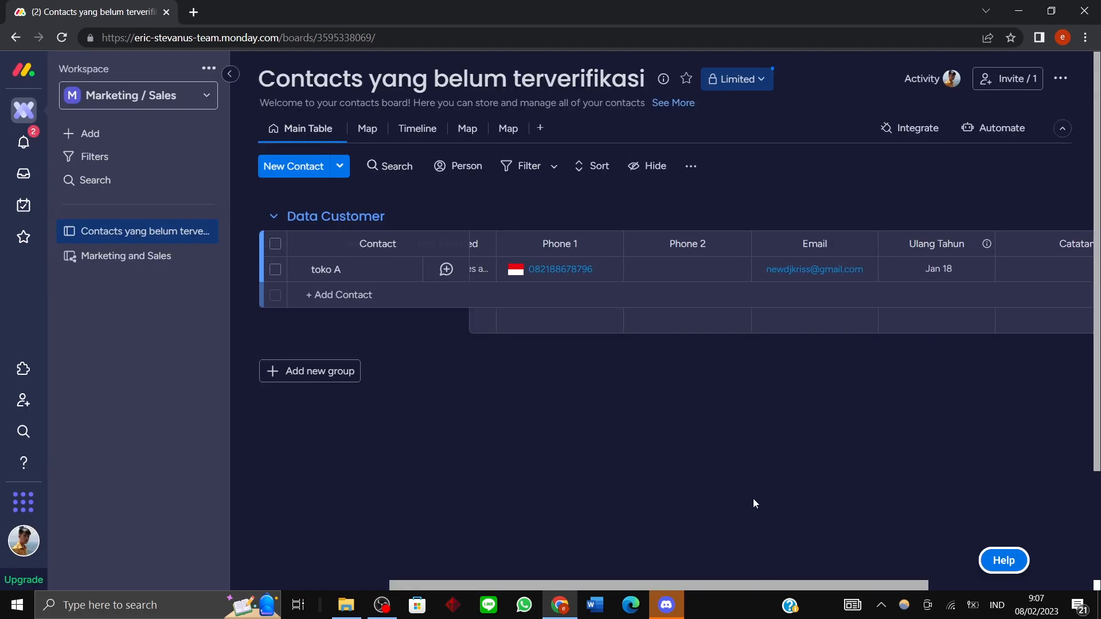
drag(704, 584, 433, 591)
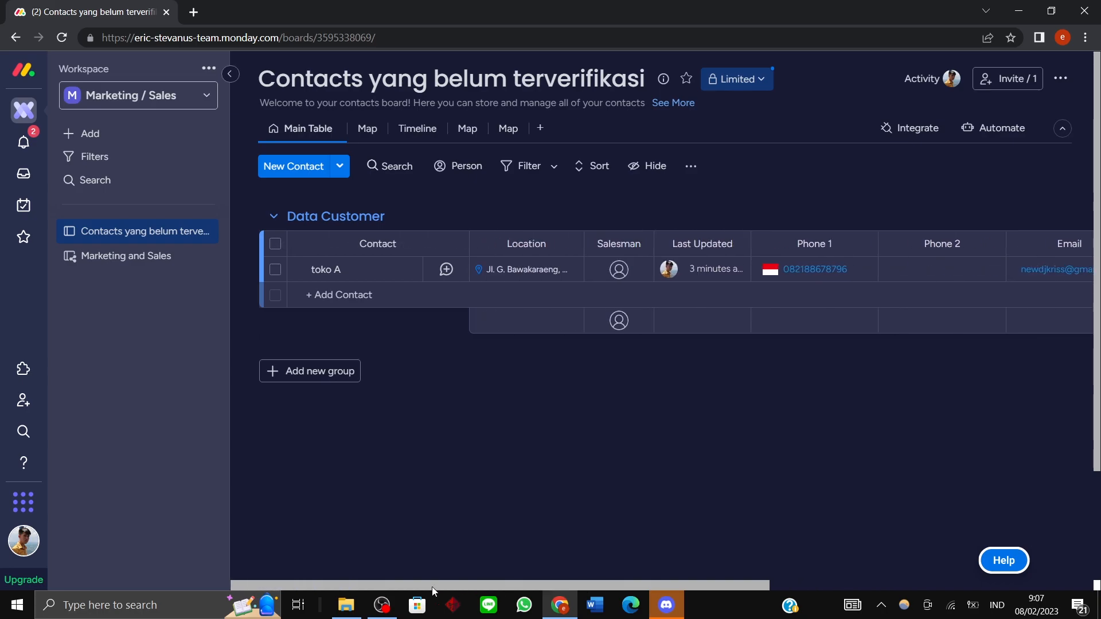
Switch to the All Department workspace and open Dashboard antar divisi.
click(181, 94)
click(170, 217)
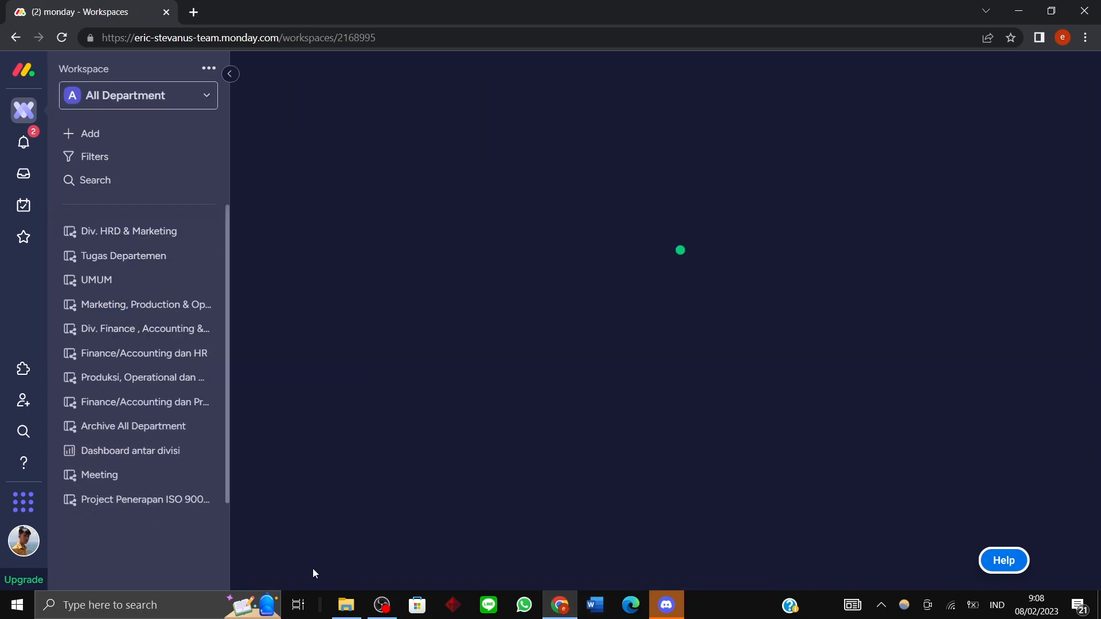
click(152, 458)
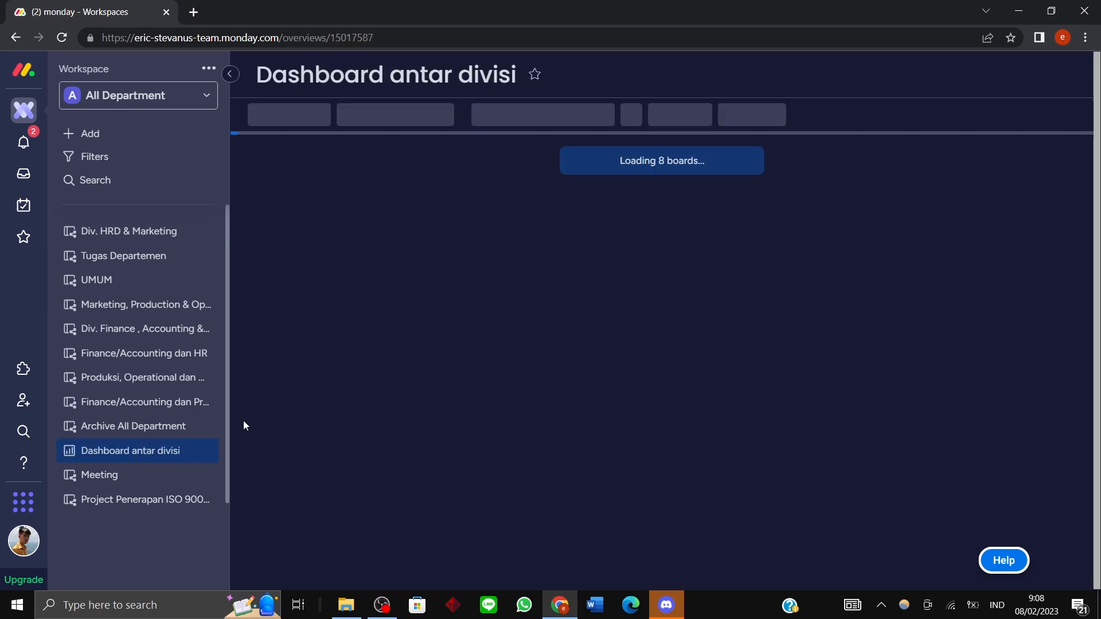
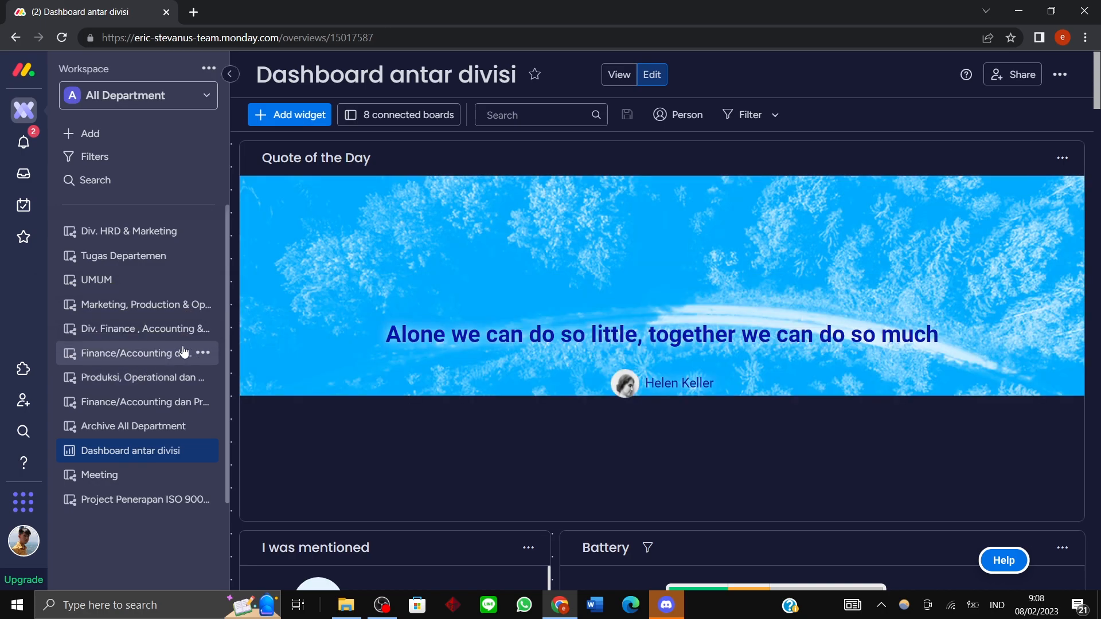
Look through the dashboard's widgets and check the recent notifications.
scroll(1097, 86, down, 4)
scroll(1097, 80, up, 4)
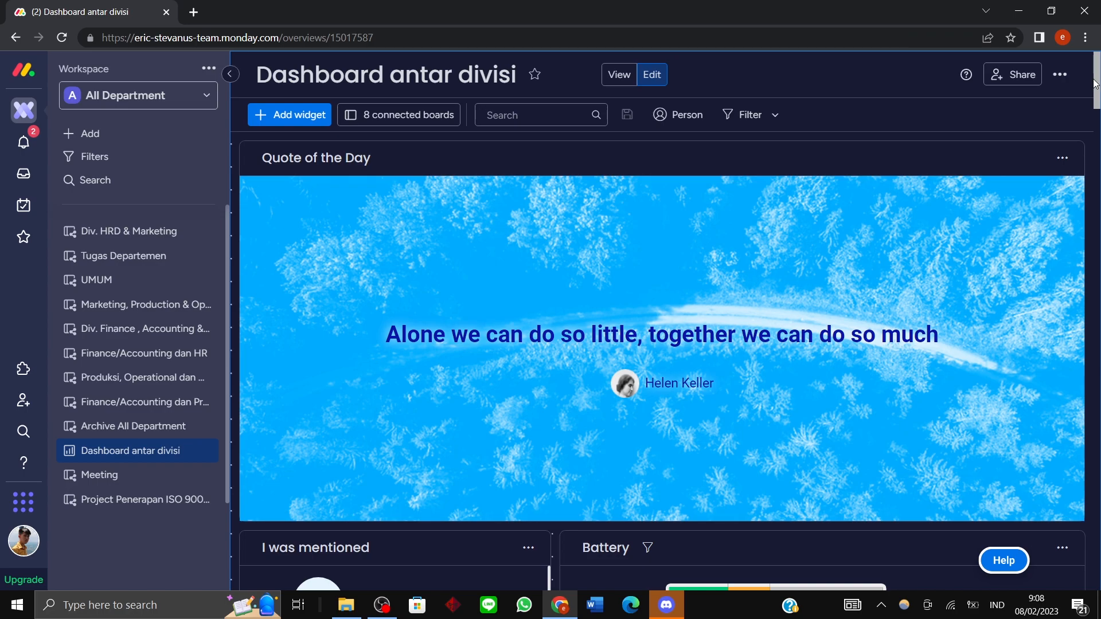
scroll(1097, 83, down, 10)
scroll(1000, 105, up, 5)
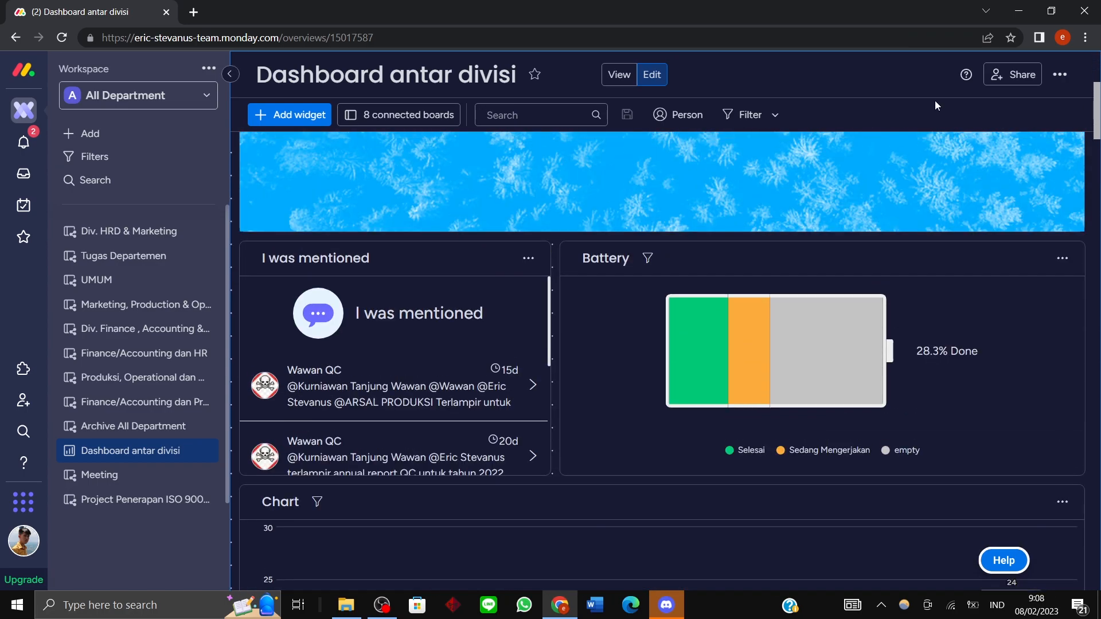
click(24, 142)
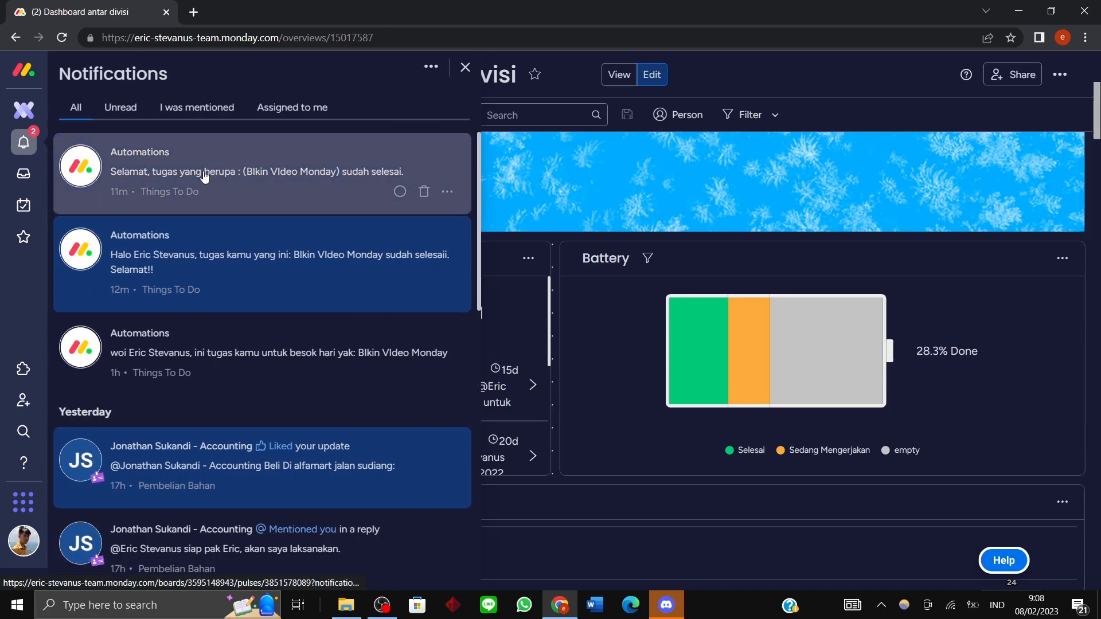
click(465, 68)
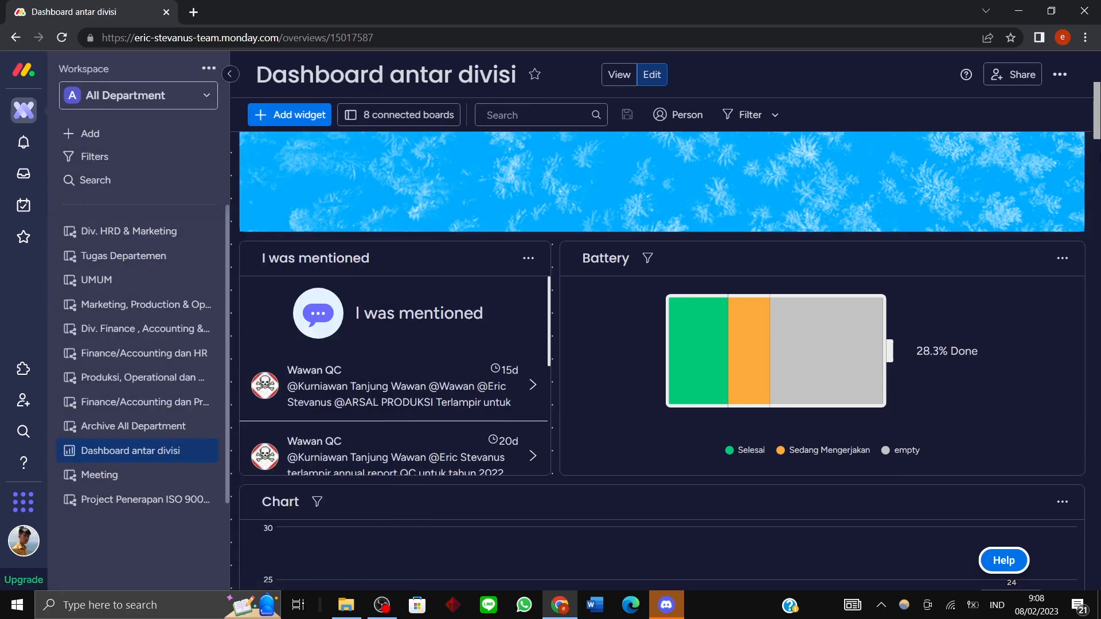
click(1099, 111)
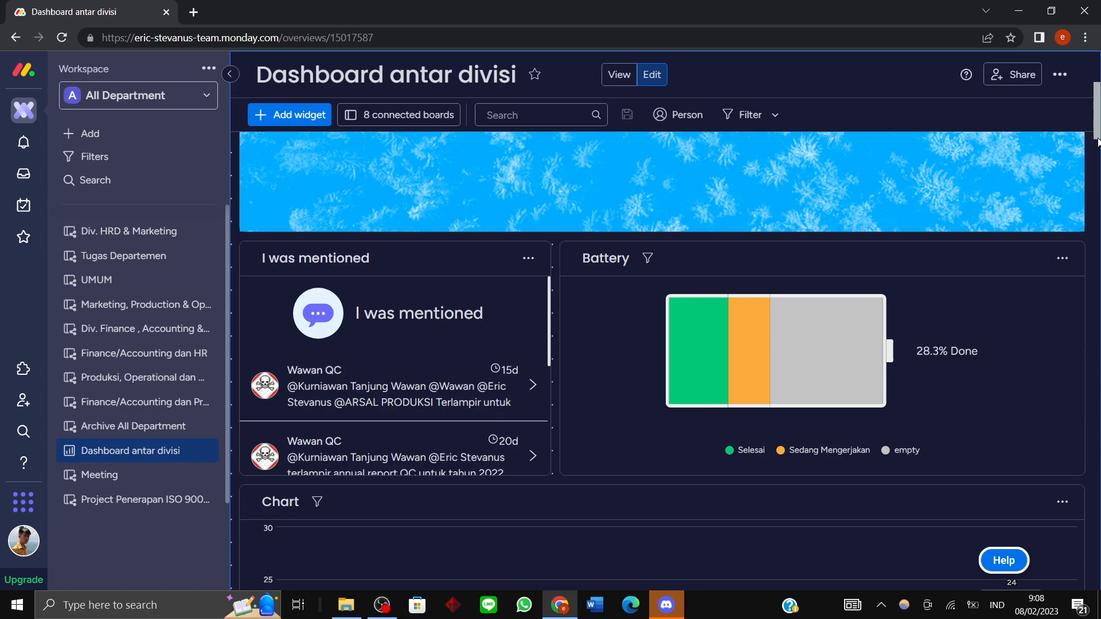
drag(1098, 142, 1098, 101)
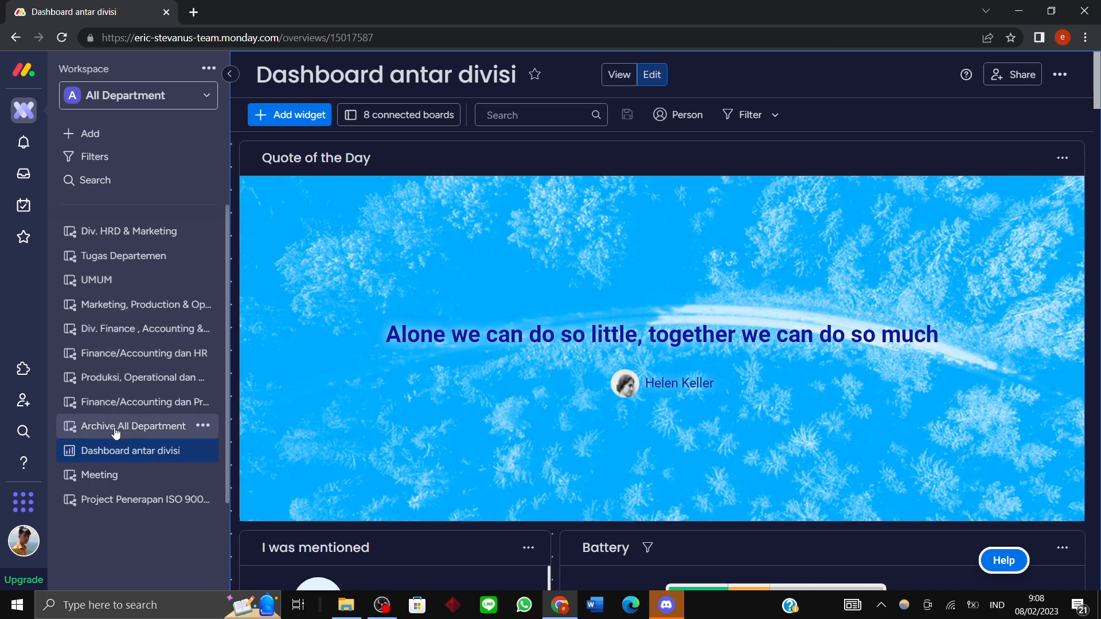
Open the UMUM board and the Marketing, Production board, and review the latter's task groups and statuses.
click(114, 280)
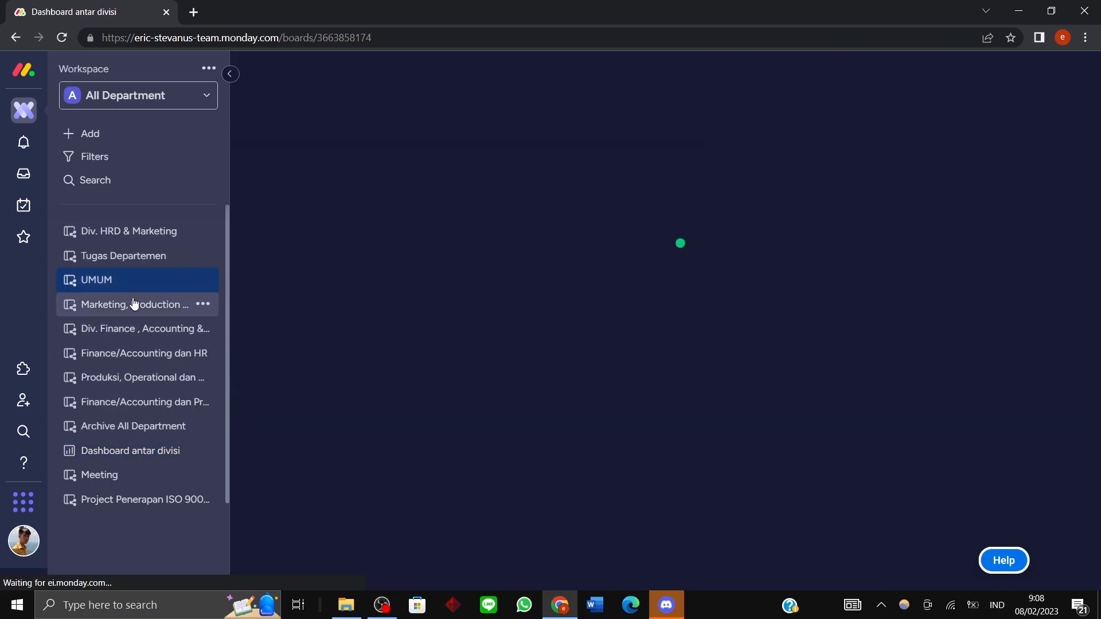
click(134, 304)
scroll(943, 294, down, 10)
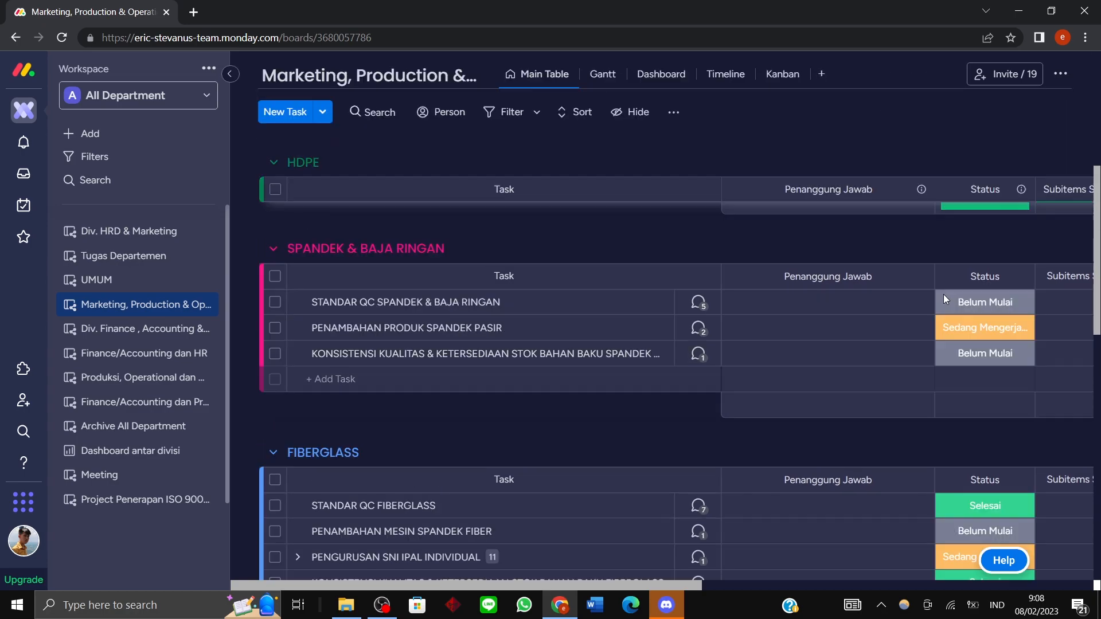
scroll(949, 297, down, 7)
scroll(438, 351, up, 12)
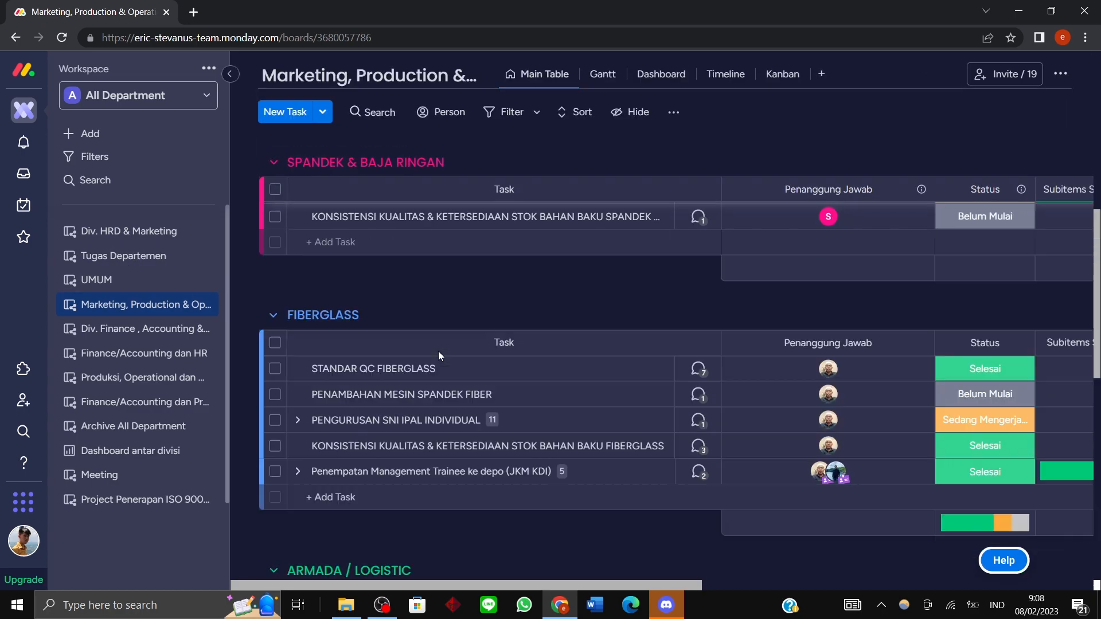
Open the Div. Finance, Accounting & Marketing board and review its tasks, responsible people and statuses.
click(118, 328)
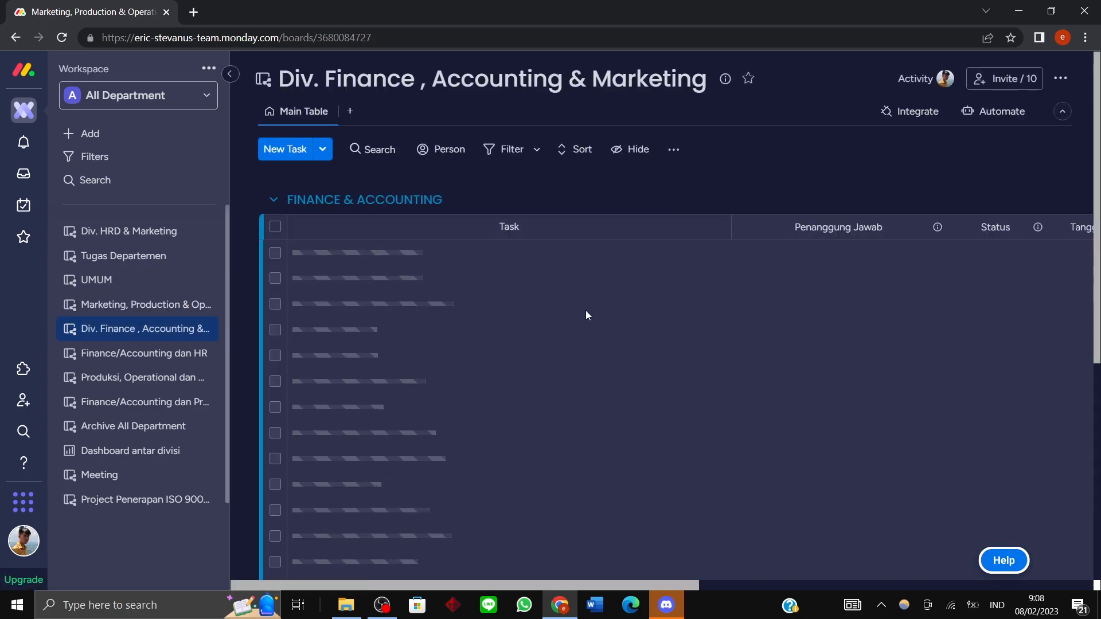
scroll(587, 314, down, 5)
scroll(591, 314, up, 3)
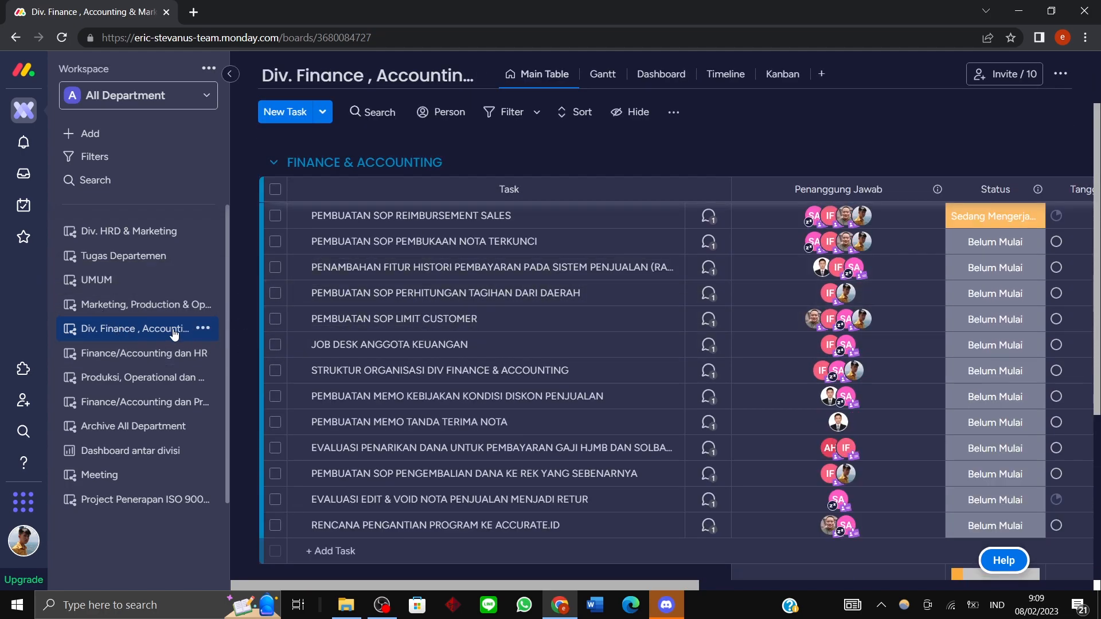
Review the tasks on the Finance/Accounting dan HR board and the Produksi, Operational dan HR board.
click(160, 350)
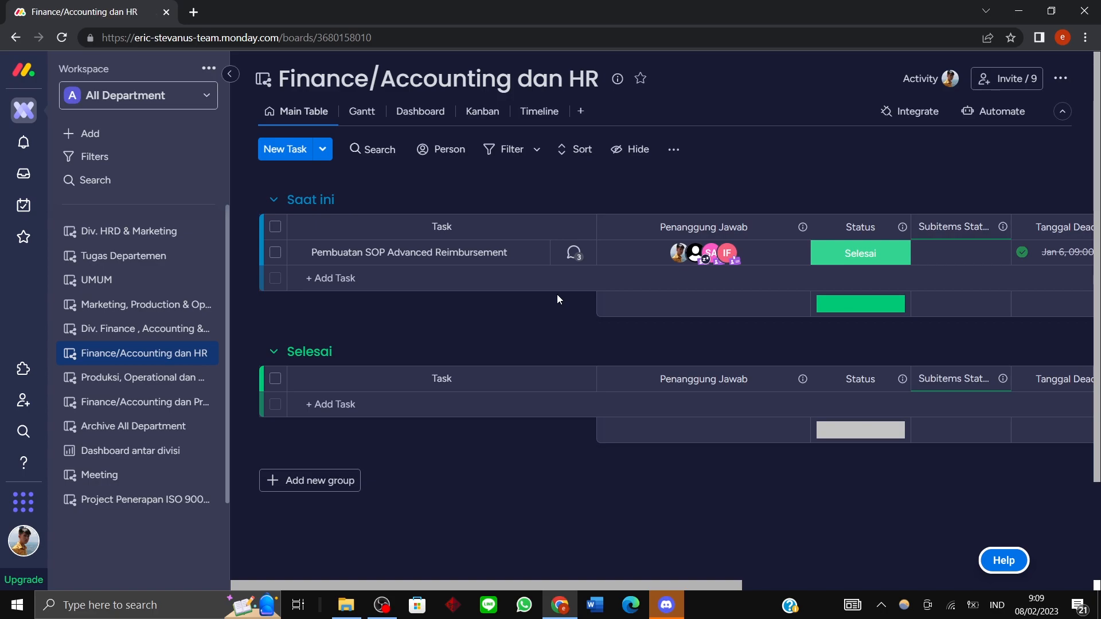
click(174, 378)
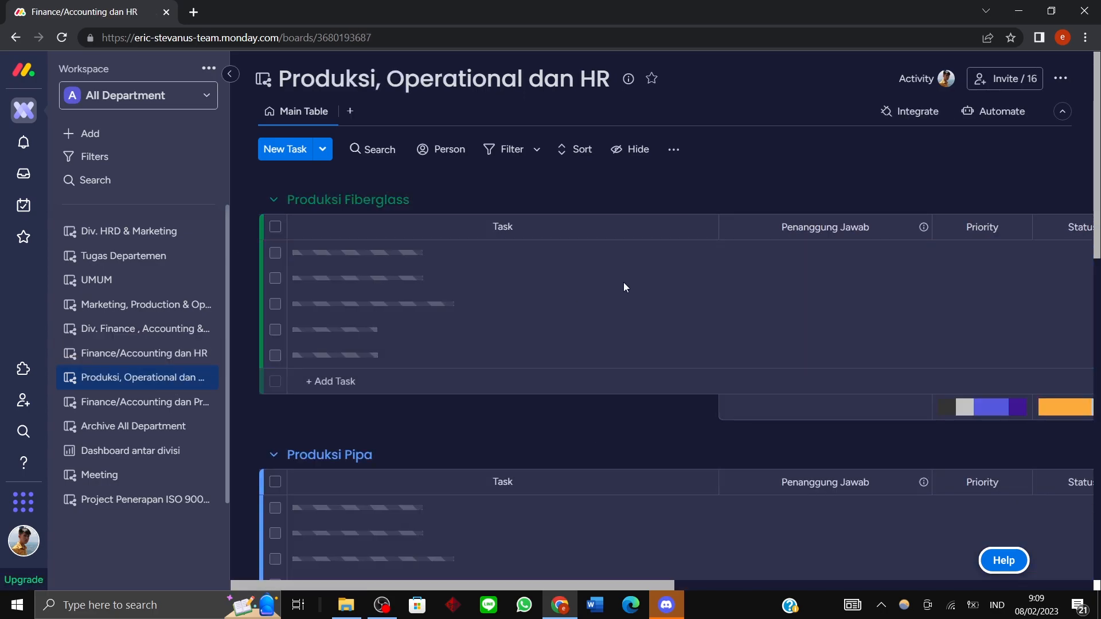
scroll(659, 302, down, 3)
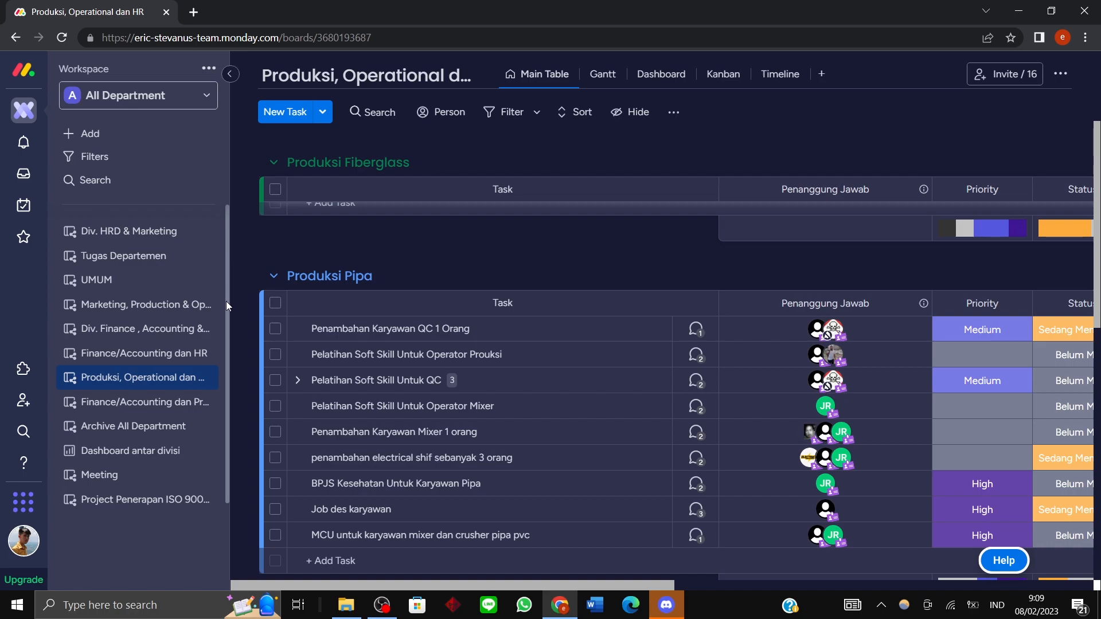
Reopen Dashboard antar divisi and examine the list of boards connected to it, cancelling without changes.
click(151, 453)
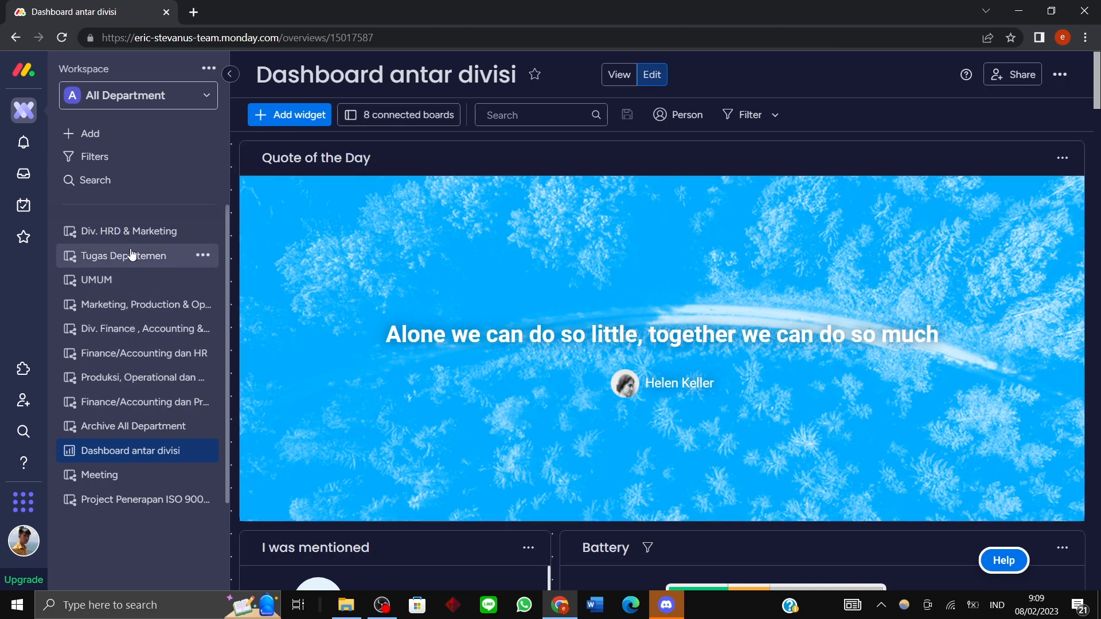
click(381, 114)
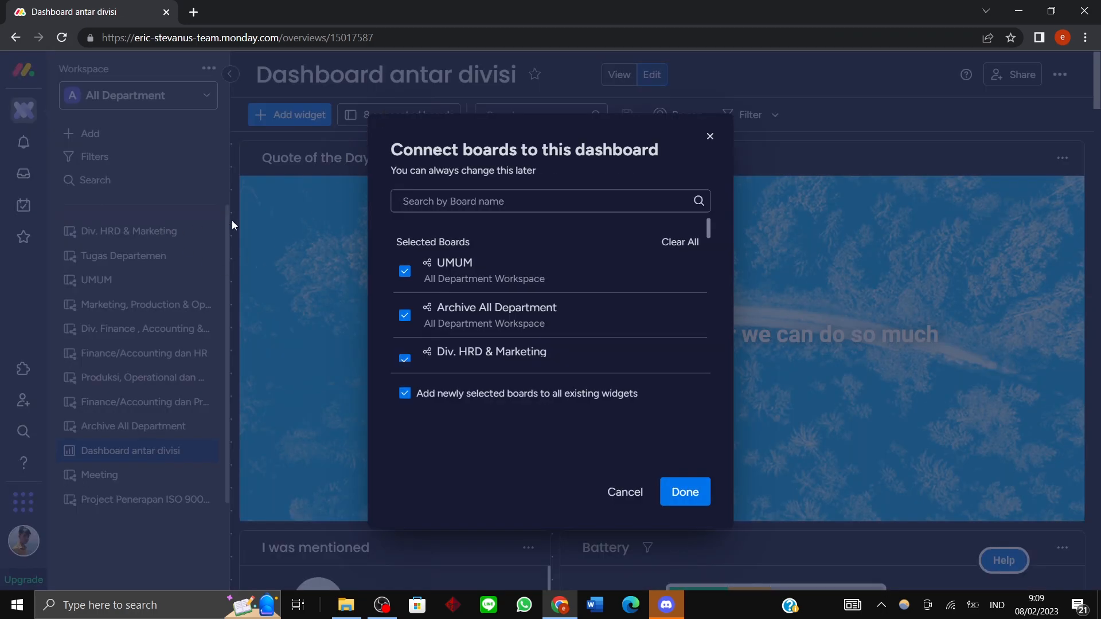
scroll(516, 286, down, 10)
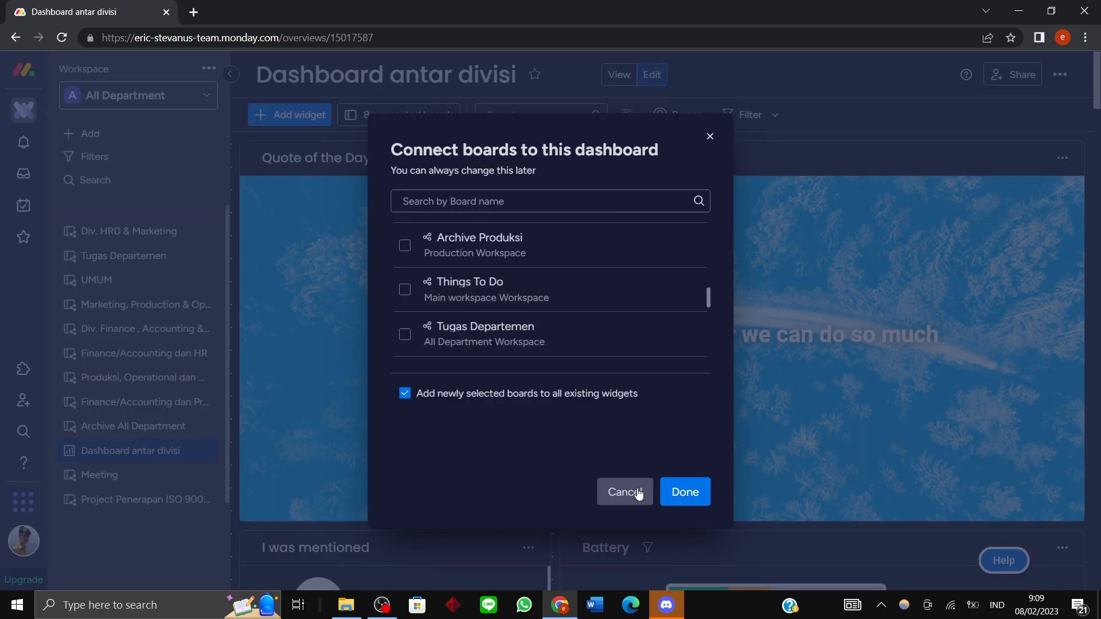
click(624, 492)
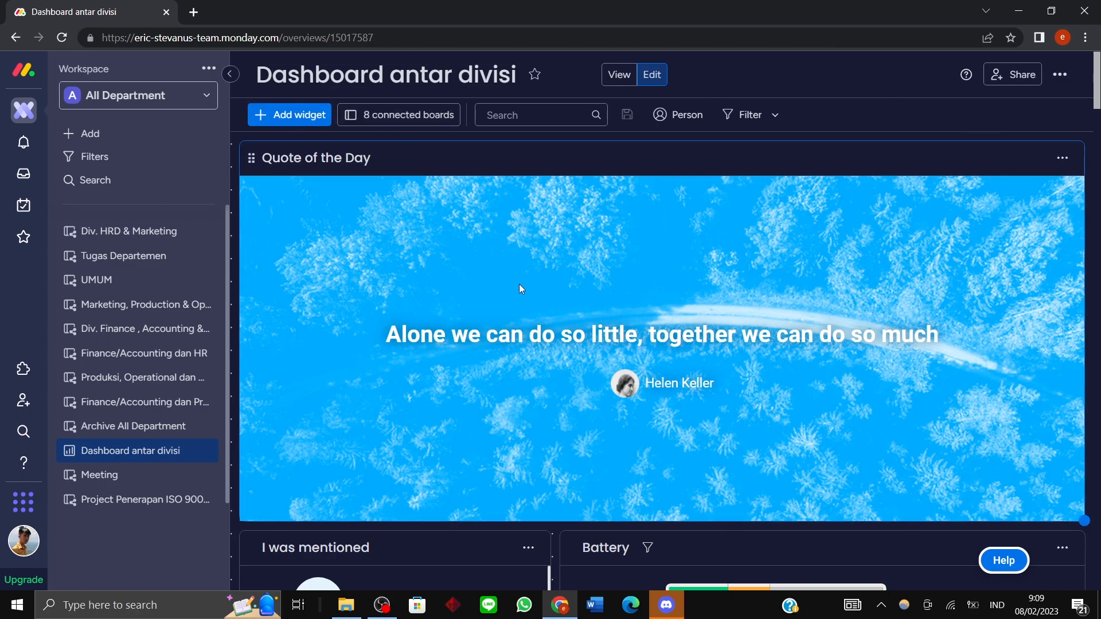
Examine the dashboard's Quote of the Day, I was mentioned and Battery widgets.
scroll(1035, 168, down, 3)
scroll(676, 222, up, 3)
scroll(520, 315, down, 3)
scroll(392, 321, down, 3)
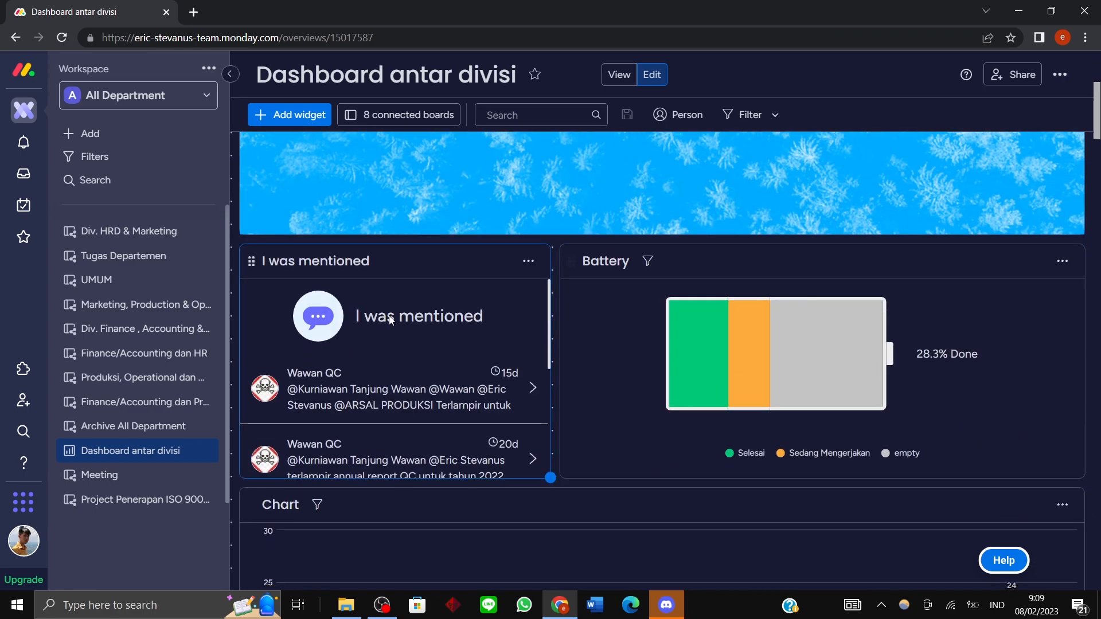
scroll(517, 232, down, 3)
scroll(713, 192, up, 2)
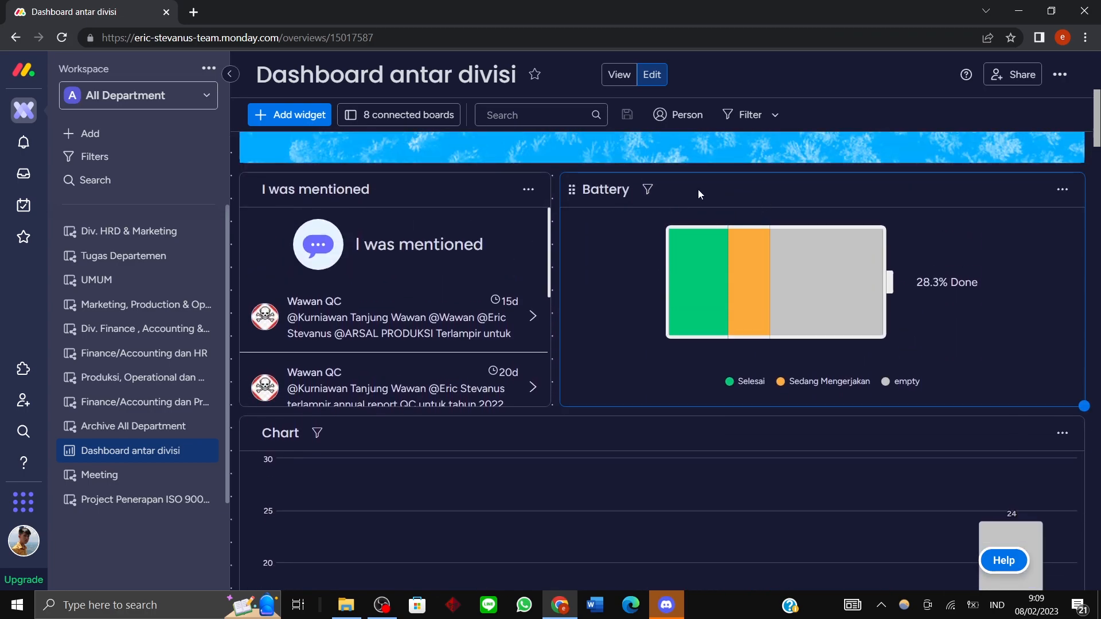
View the widget types that can be added to the dashboard, without adding one.
scroll(766, 224, up, 5)
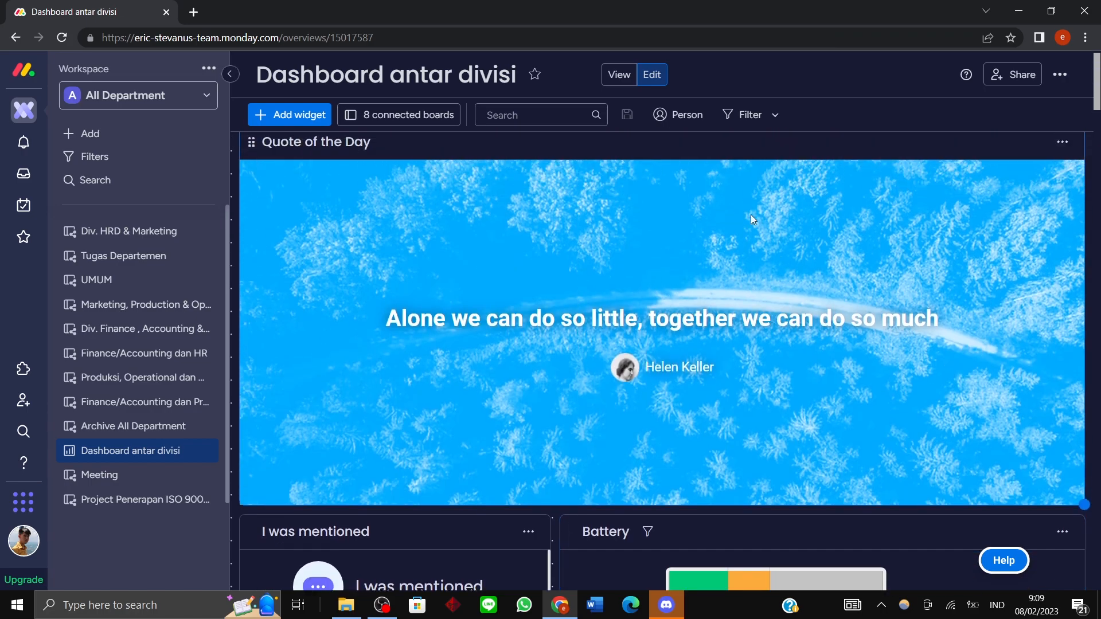
click(294, 114)
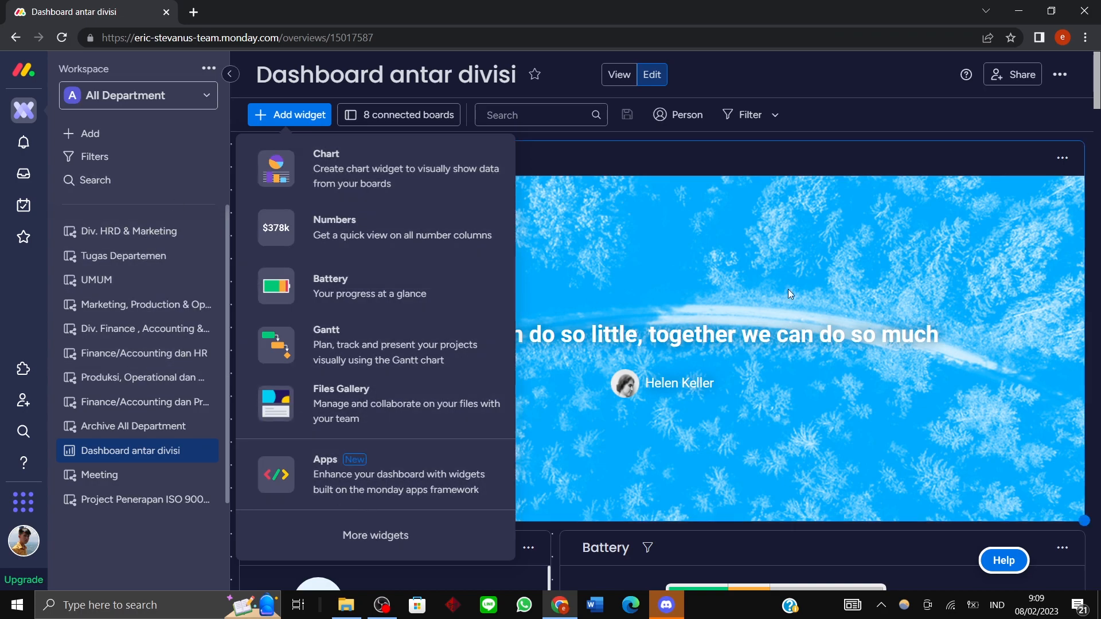
click(914, 272)
Inspect the Battery widget's Selesai and Sedang Mengerjakan shares and view the Chart widget below it.
scroll(948, 263, down, 5)
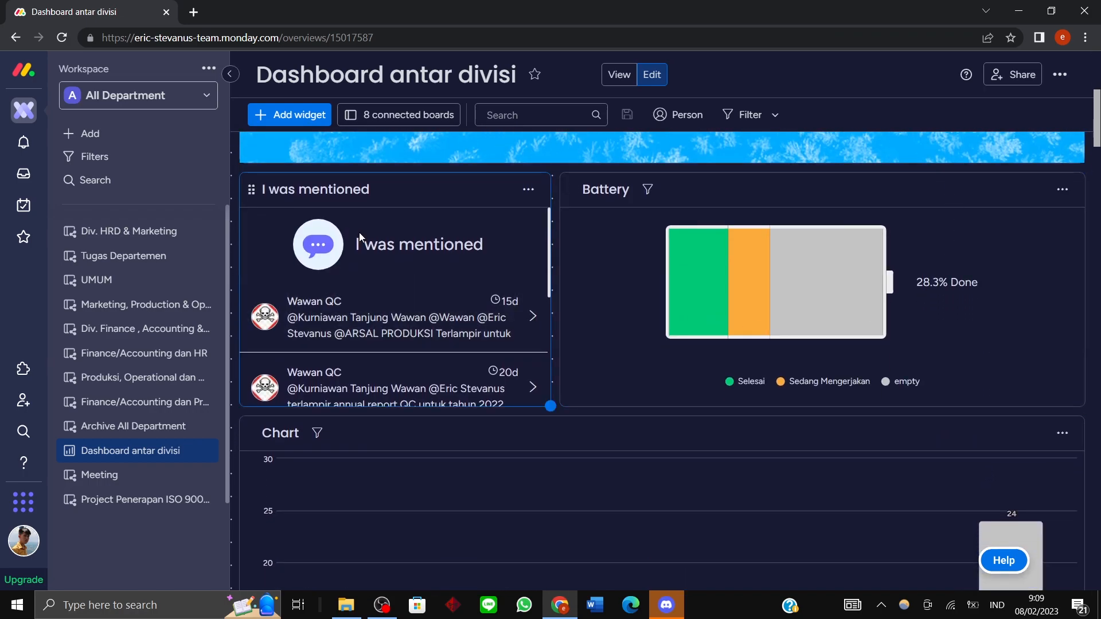
scroll(361, 218, down, 2)
scroll(344, 206, up, 2)
mouse_move(748, 260)
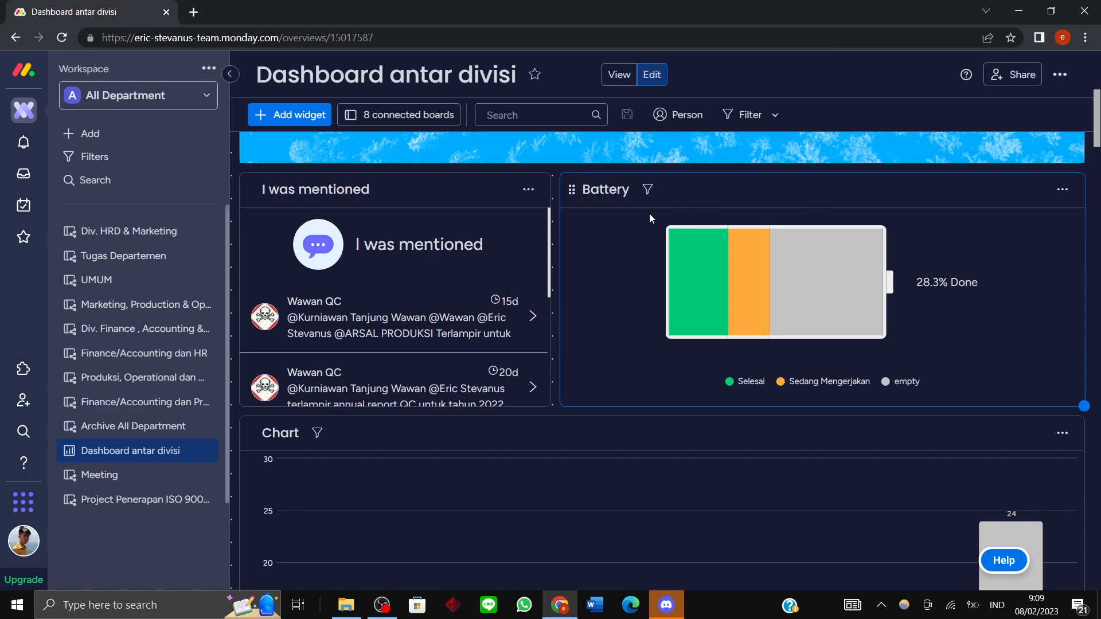
mouse_move(707, 294)
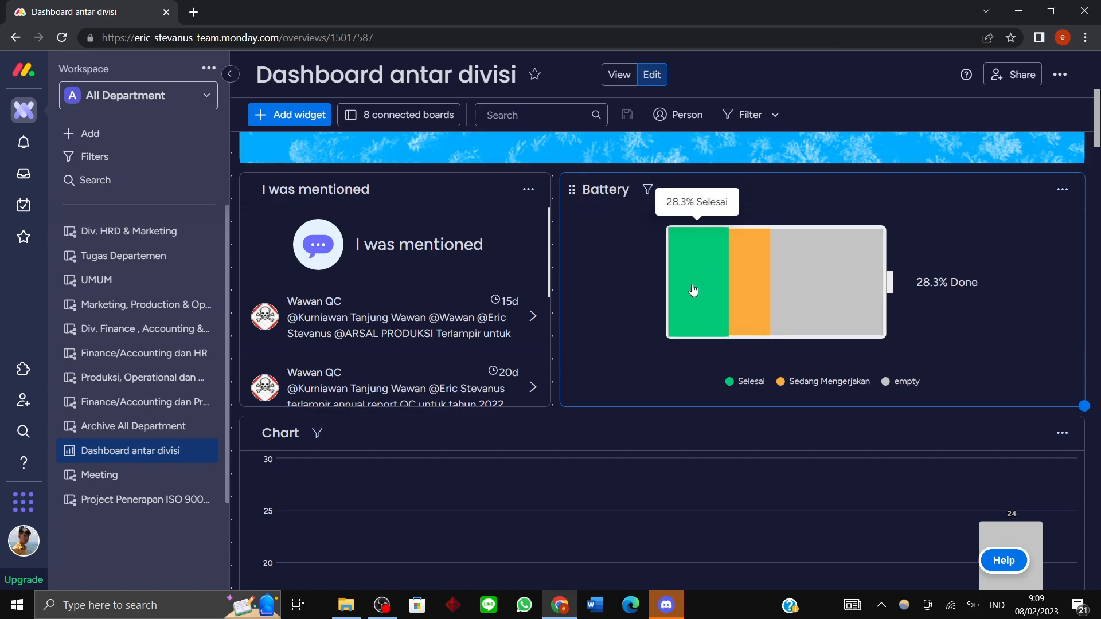
mouse_move(756, 287)
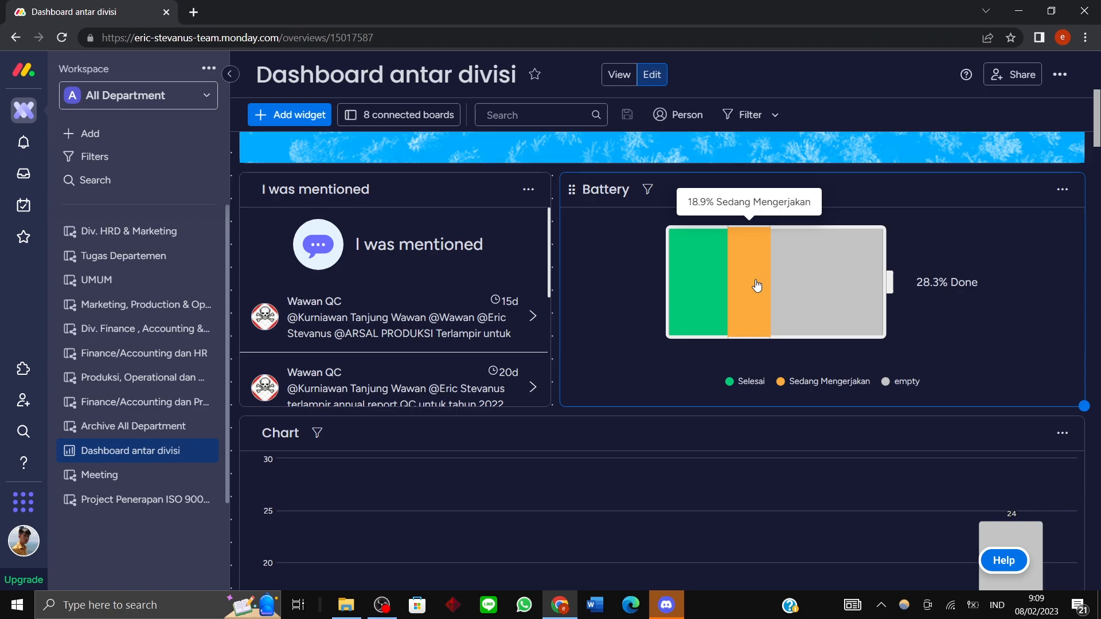
scroll(873, 216, down, 3)
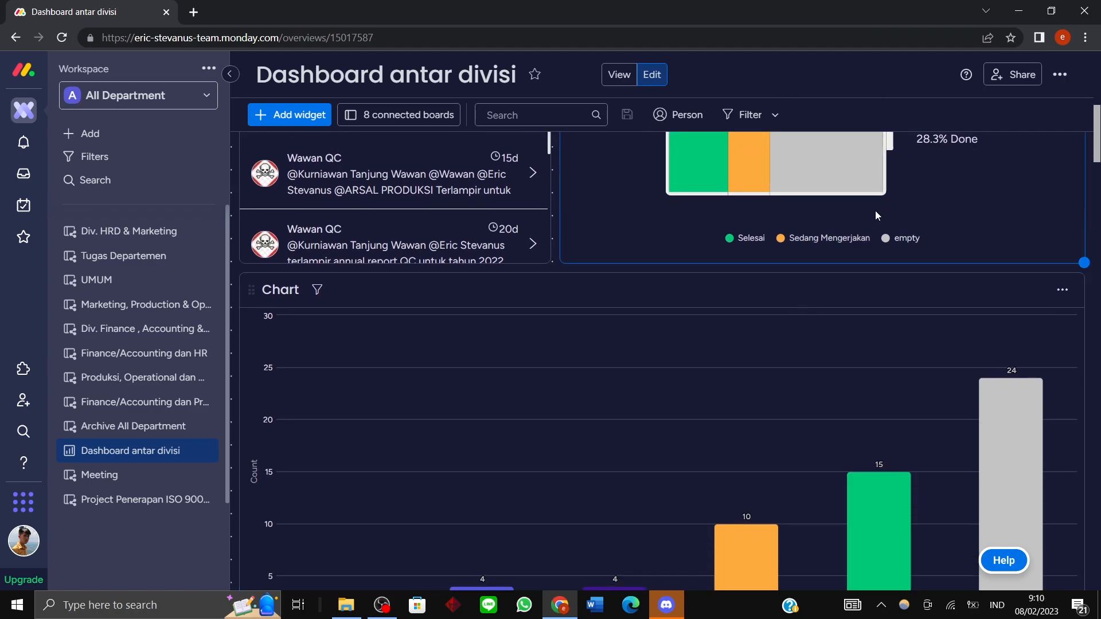
Compare the dashboard's Chart widget, including its Belum Mulai bar, with the Battery widget above it.
scroll(872, 212, down, 3)
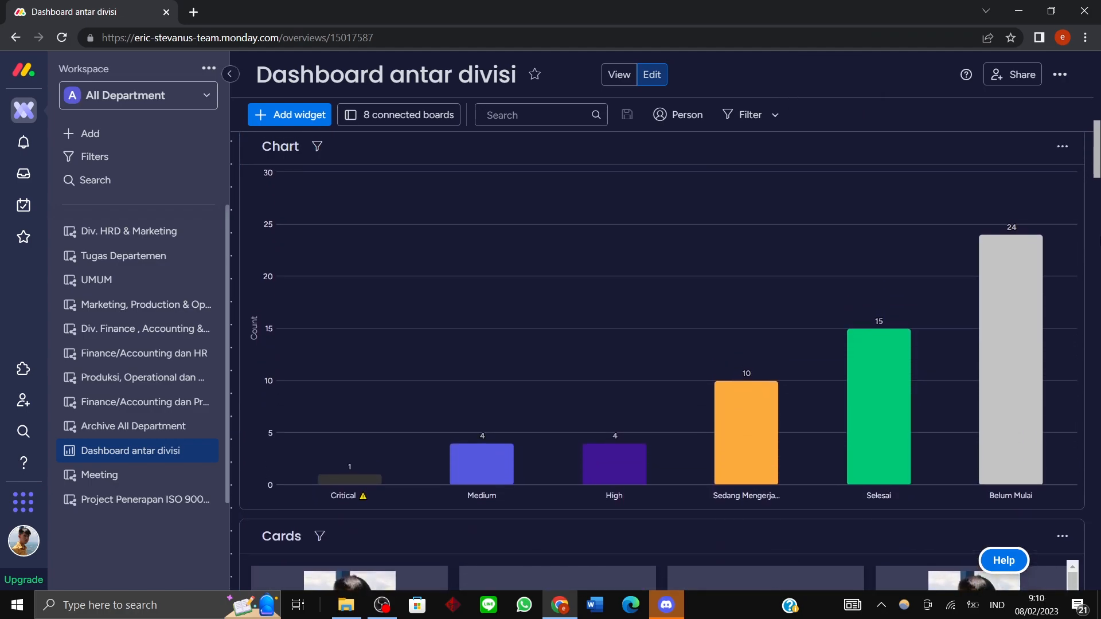
mouse_move(1032, 306)
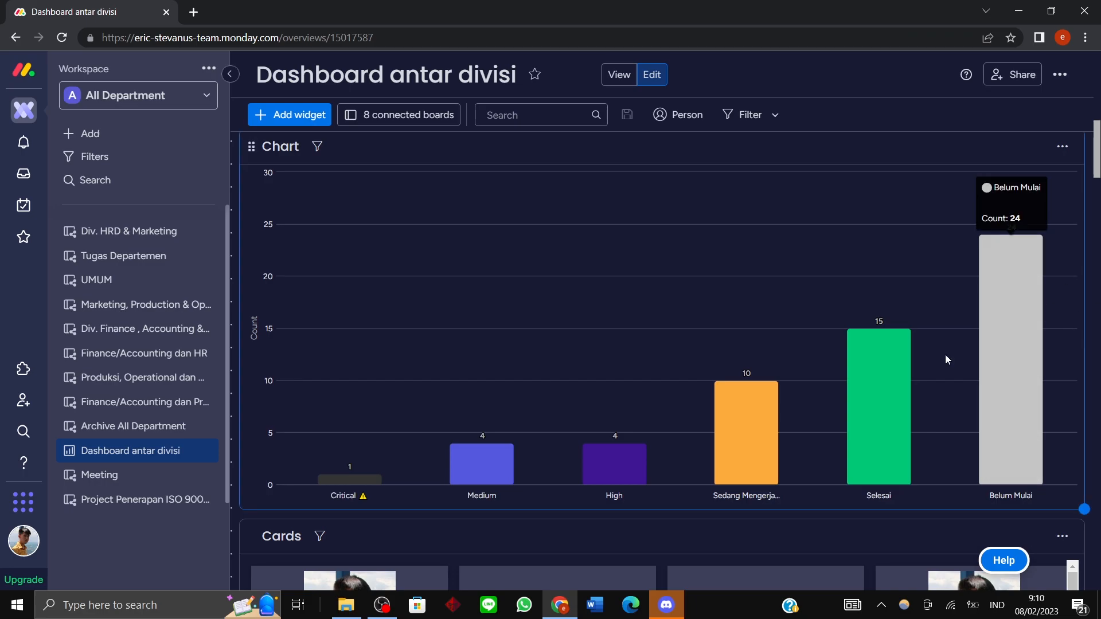
scroll(909, 314, up, 5)
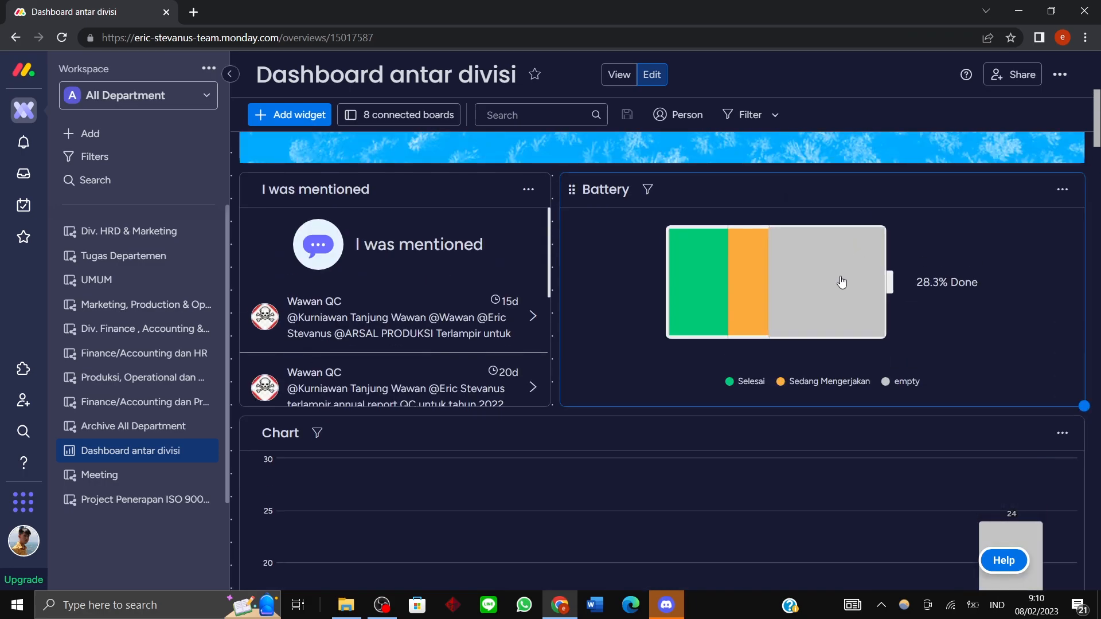
scroll(1015, 325, down, 5)
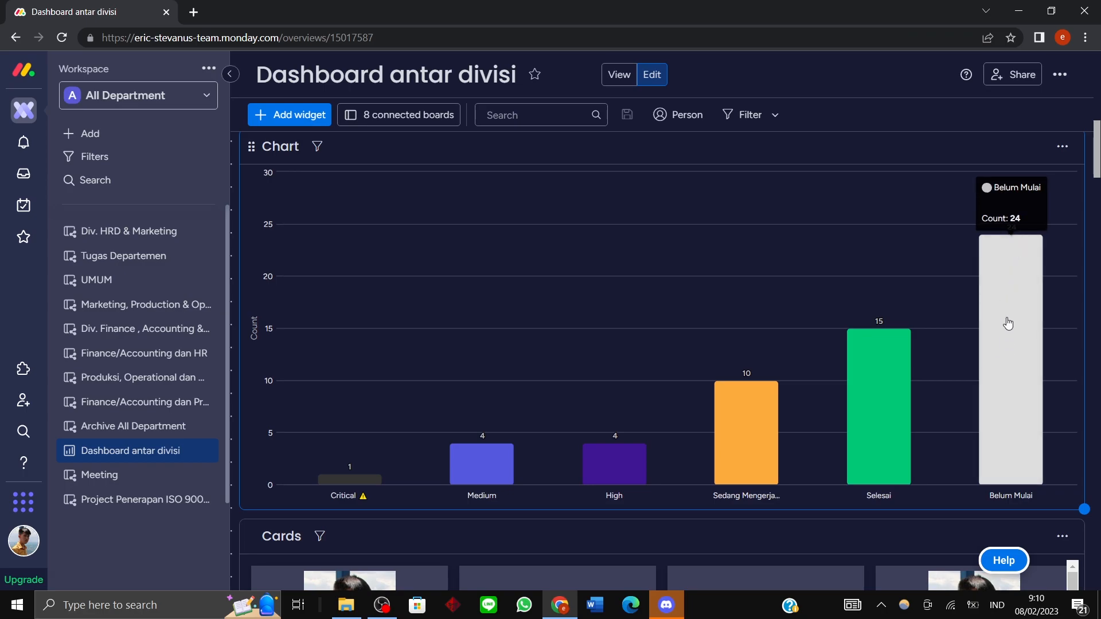
Drill down into the Chart's Selesai bar, review the completed tasks listed under each board, and close the expanded view.
click(869, 391)
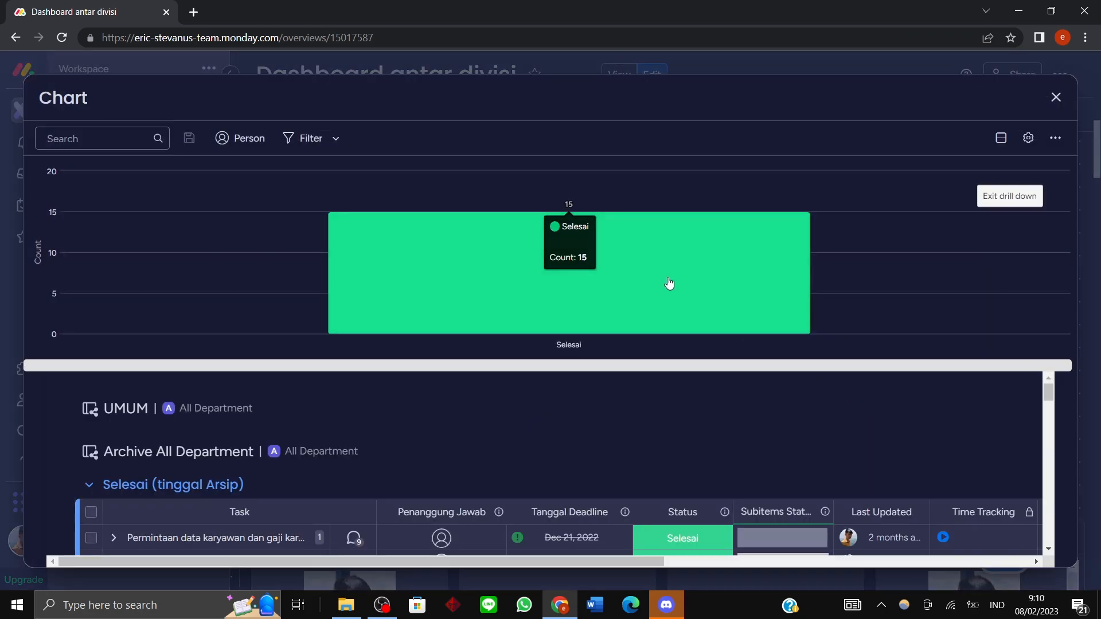
click(624, 266)
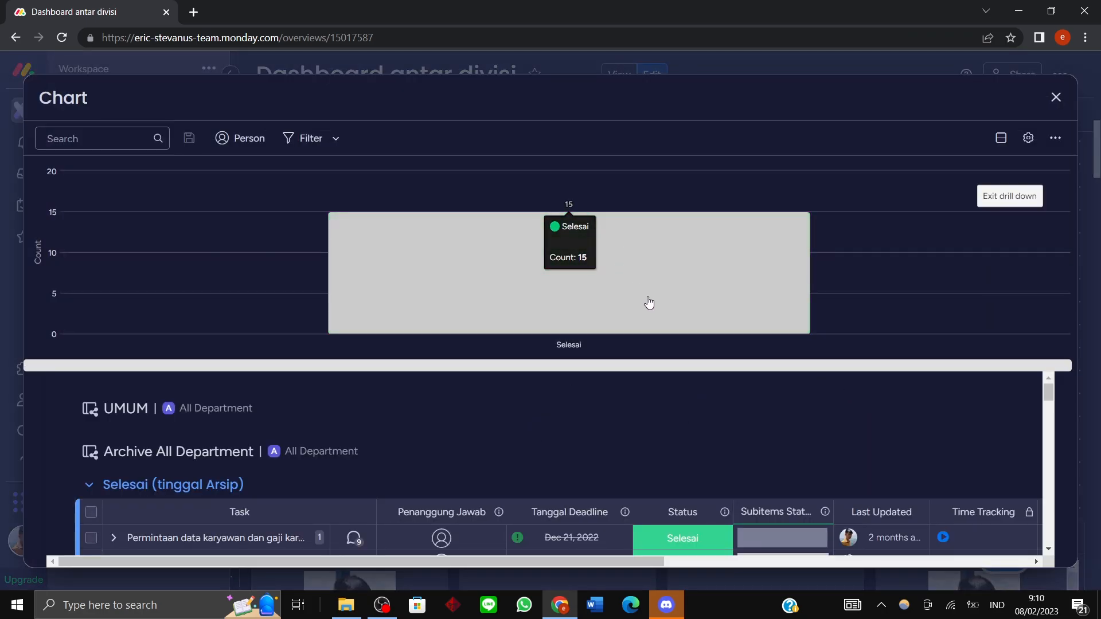
scroll(1024, 404, down, 5)
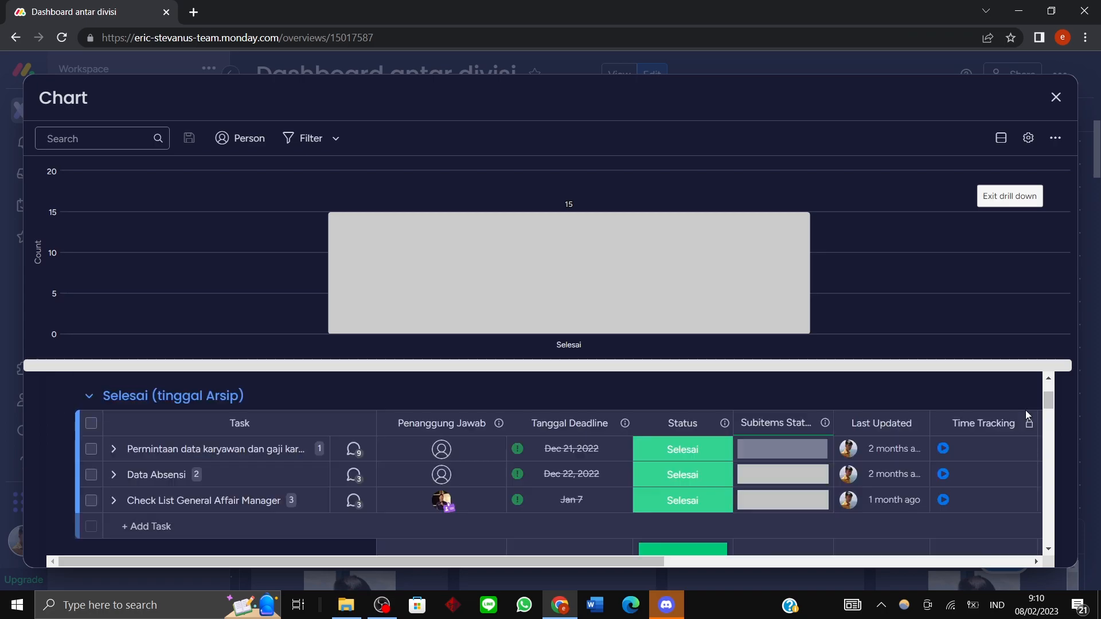
scroll(981, 434, up, 5)
scroll(980, 429, down, 4)
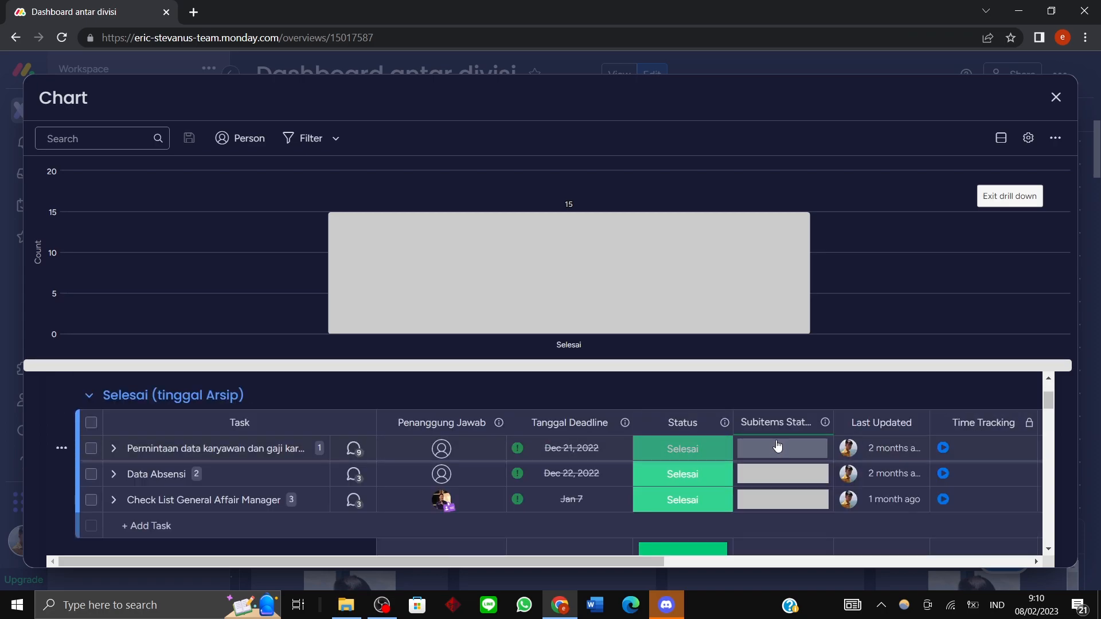
scroll(778, 440, down, 10)
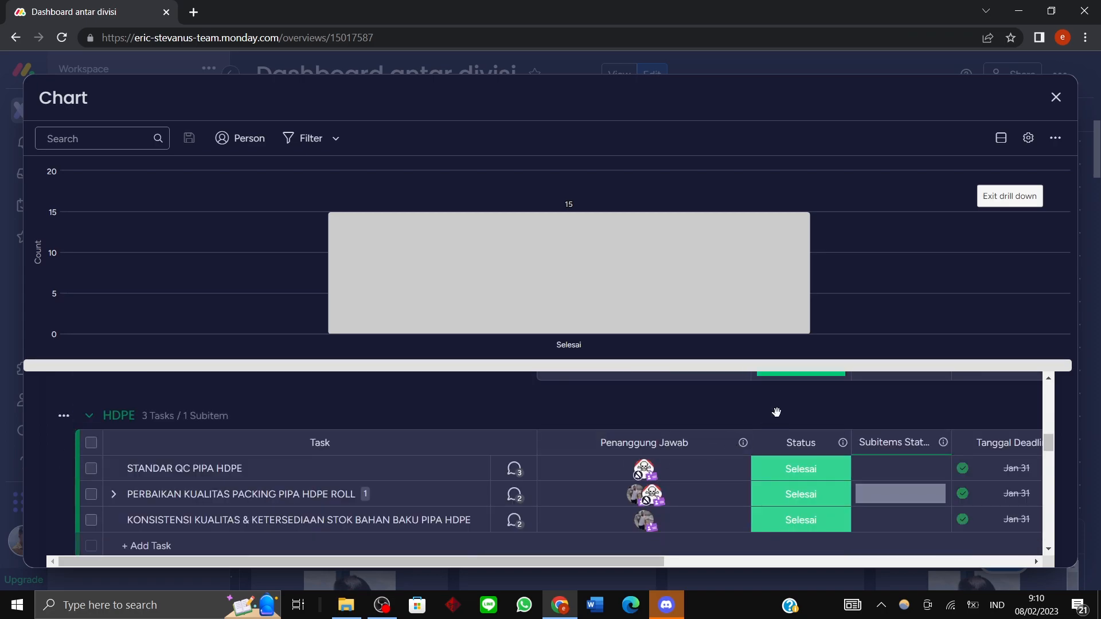
scroll(778, 418, down, 8)
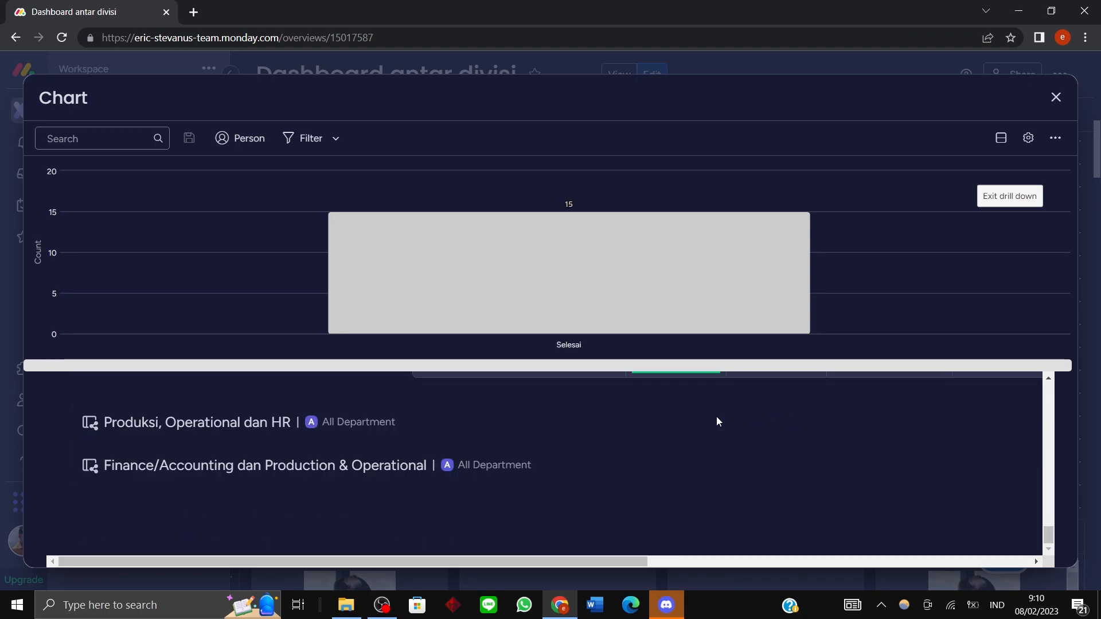
click(1055, 98)
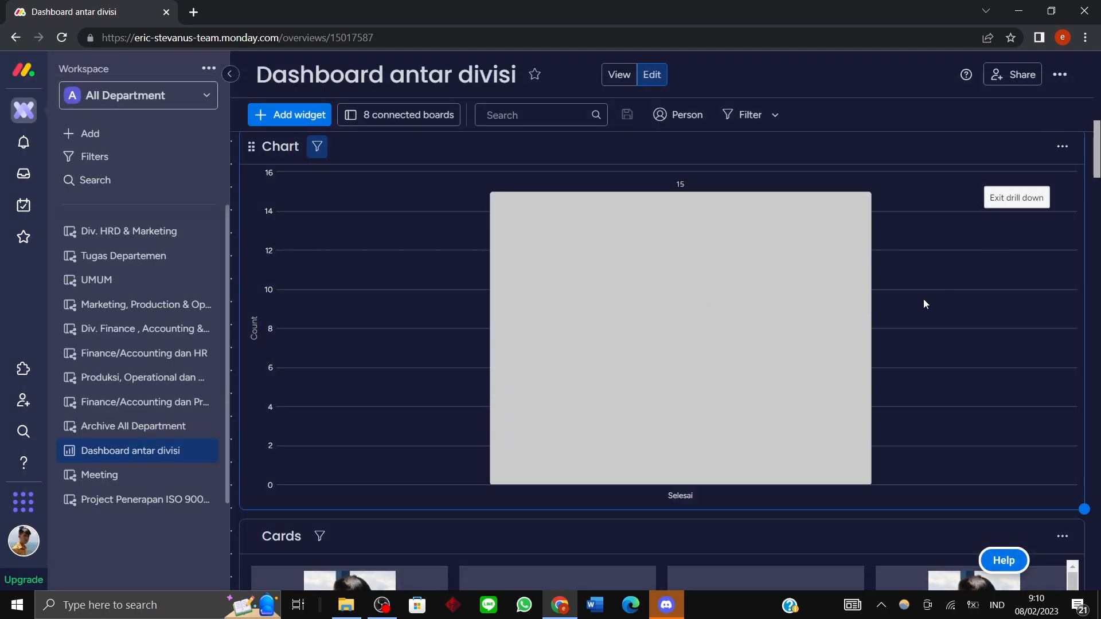
Expand the Chart widget, exit the Selesai drill-down, and examine the status and priority bars with the board tasks listed beneath.
scroll(837, 211, up, 3)
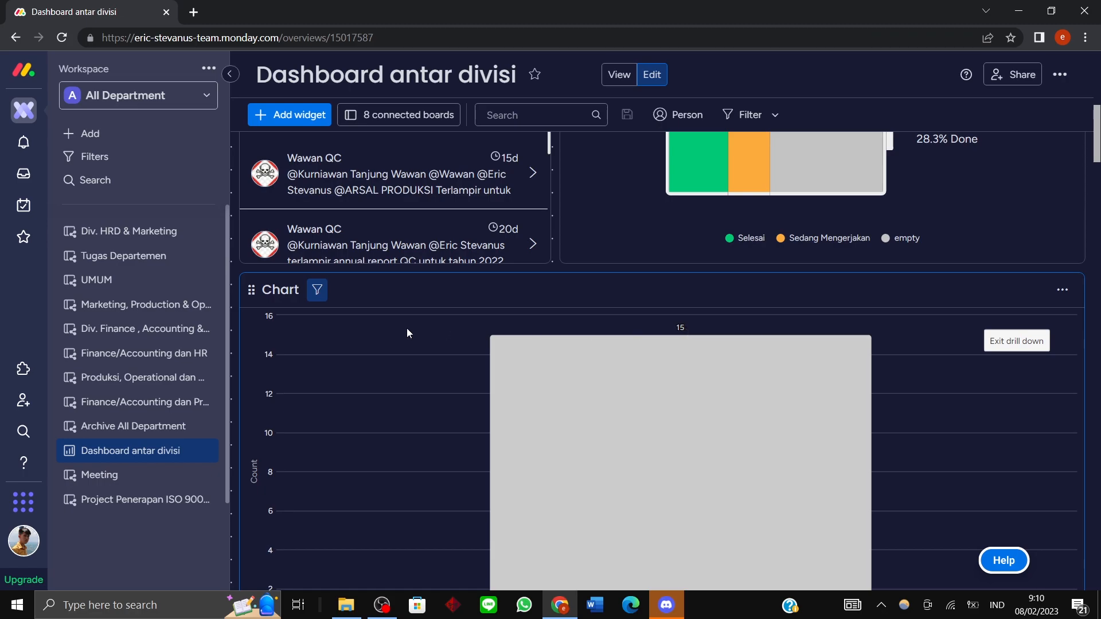
click(1062, 293)
click(1035, 326)
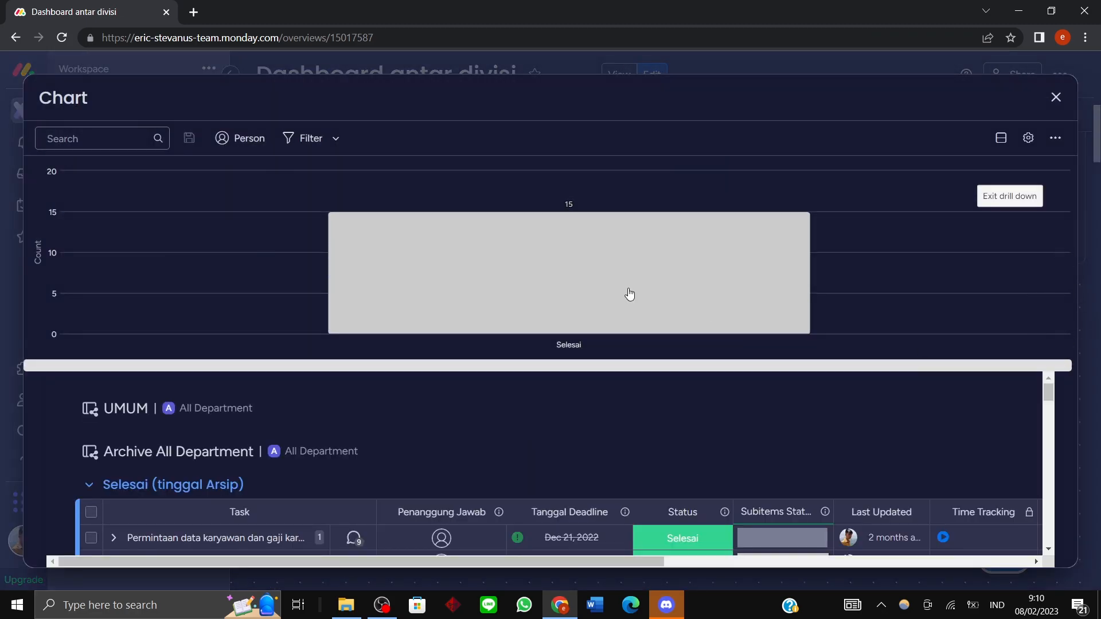
click(321, 144)
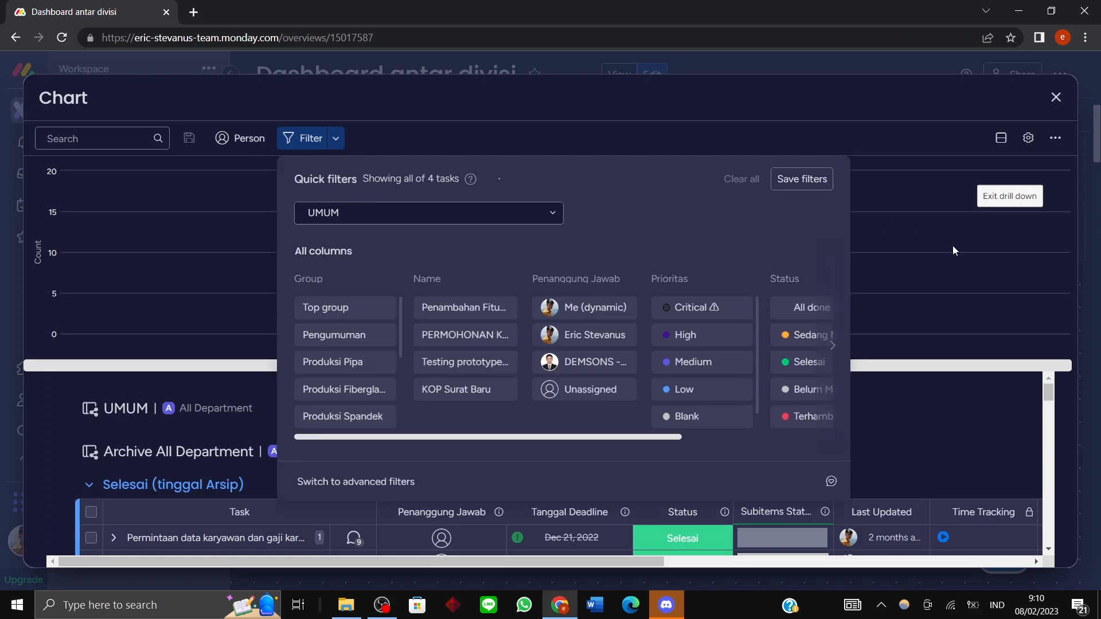
click(1010, 196)
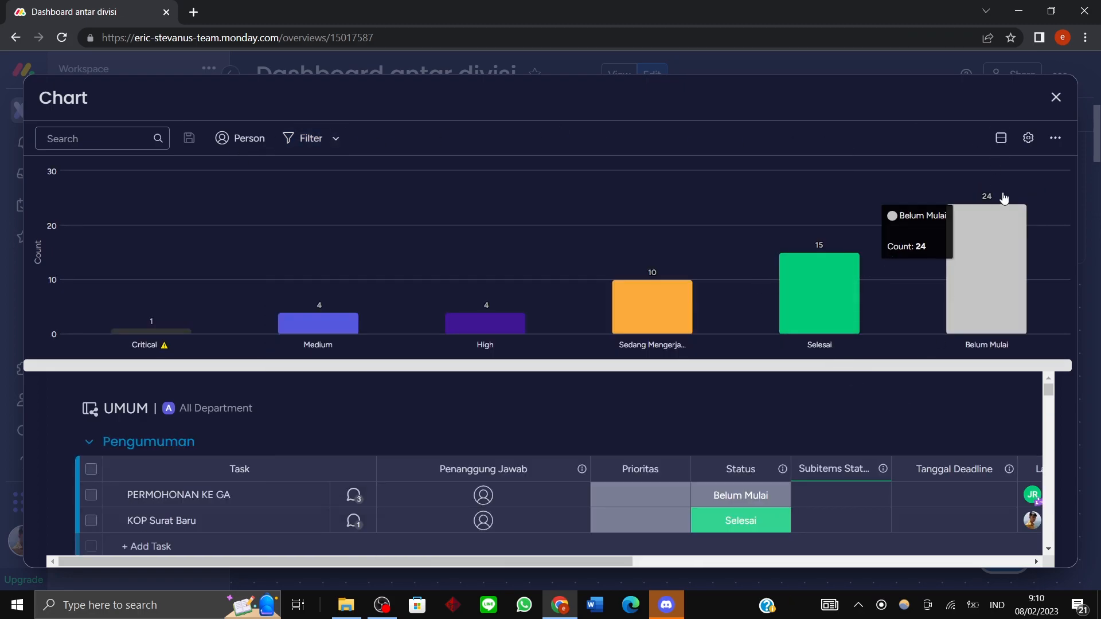
scroll(993, 420, down, 10)
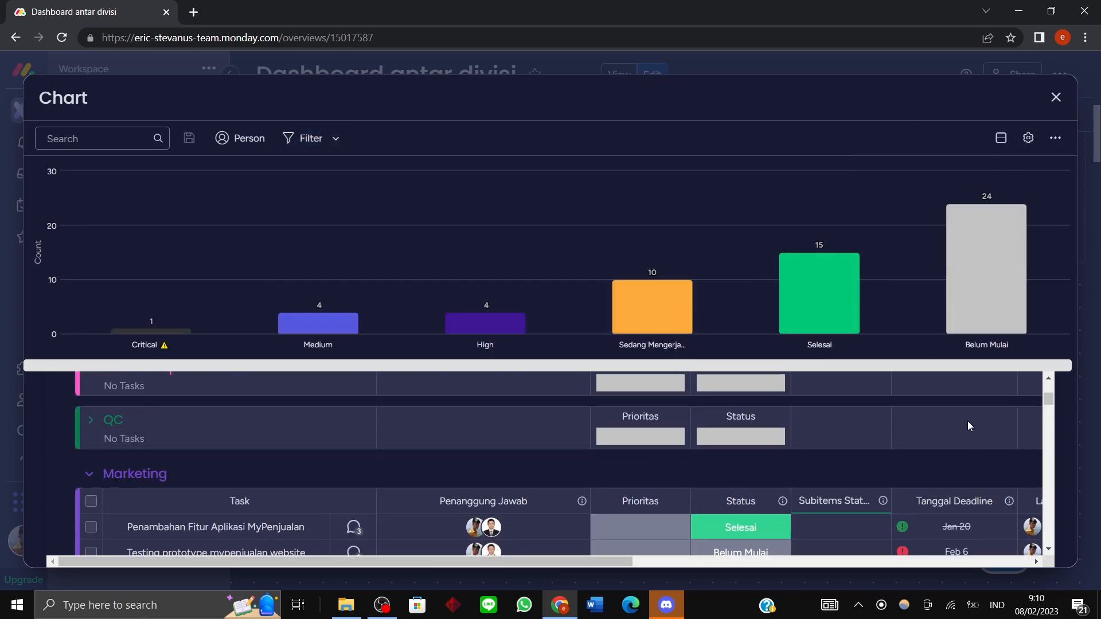
scroll(968, 423, up, 10)
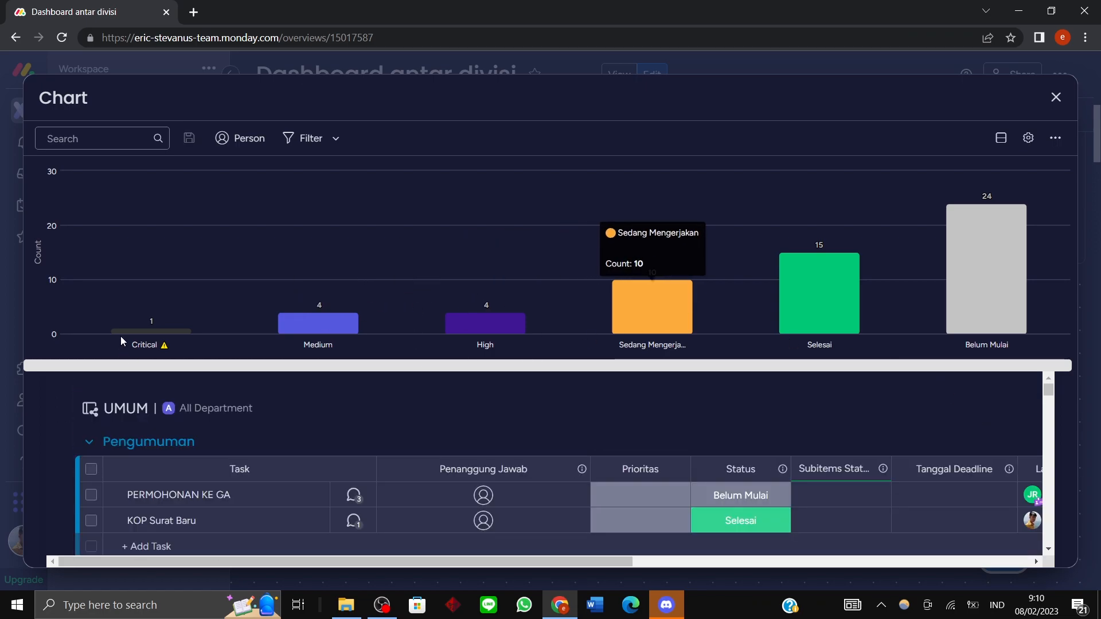
mouse_move(150, 337)
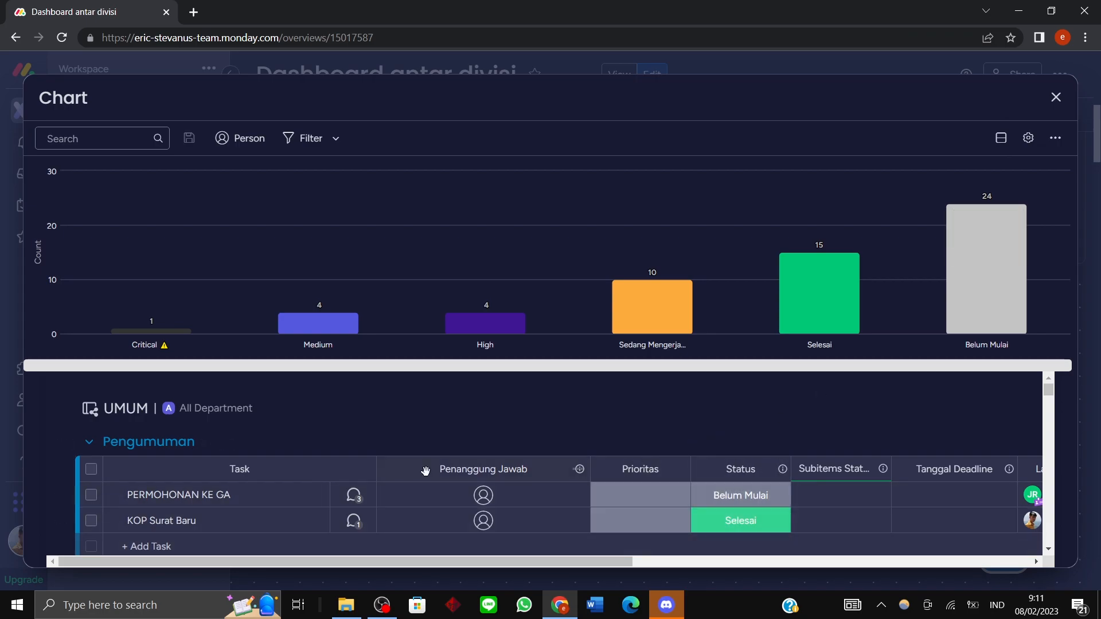
scroll(586, 455, down, 5)
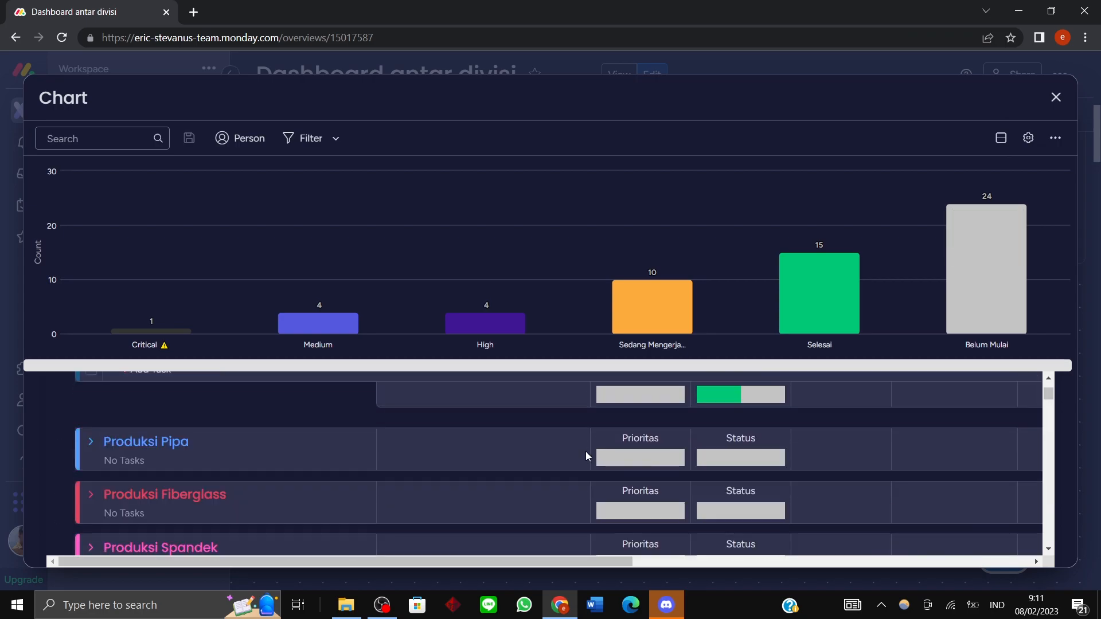
scroll(586, 452, up, 5)
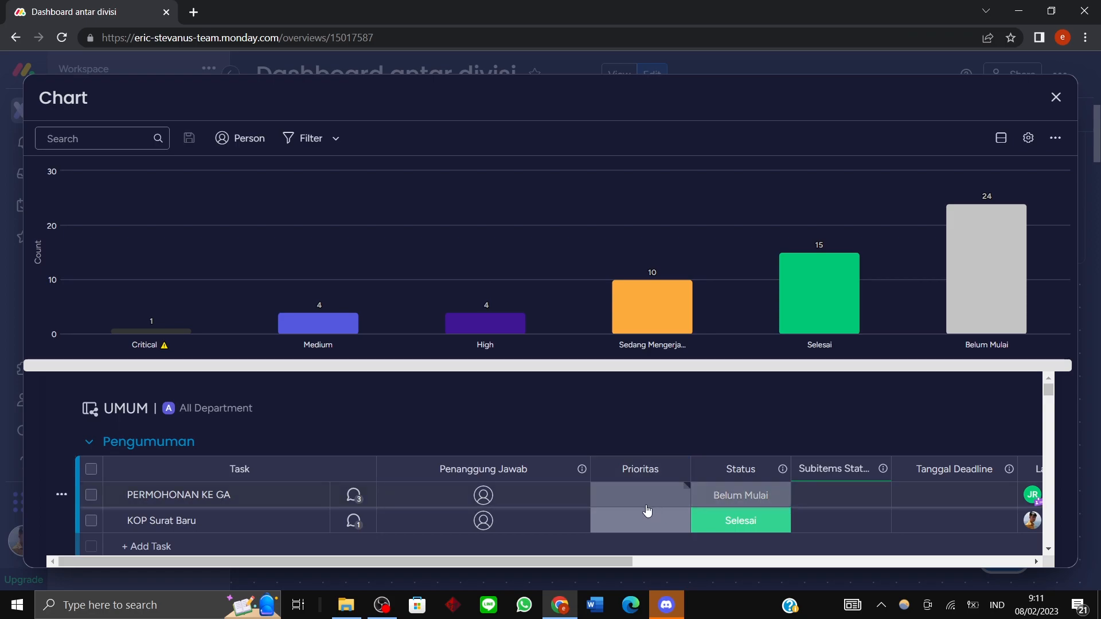
Set the Prioritas of the PERMOHONAN KE GA task in the UMUM board to Critical.
click(601, 500)
click(825, 461)
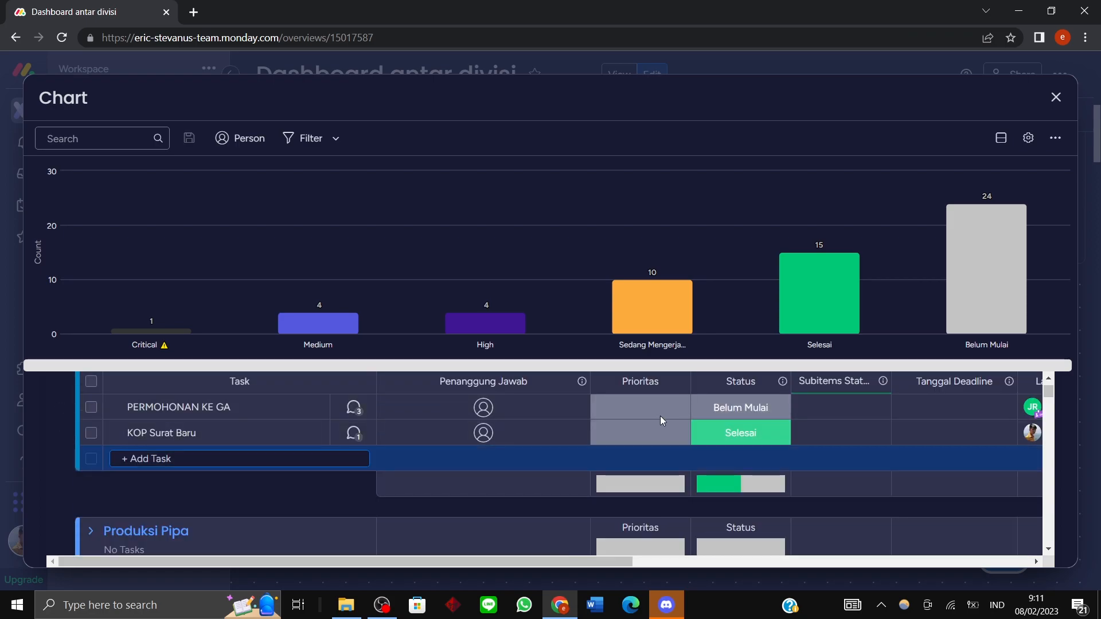
click(659, 407)
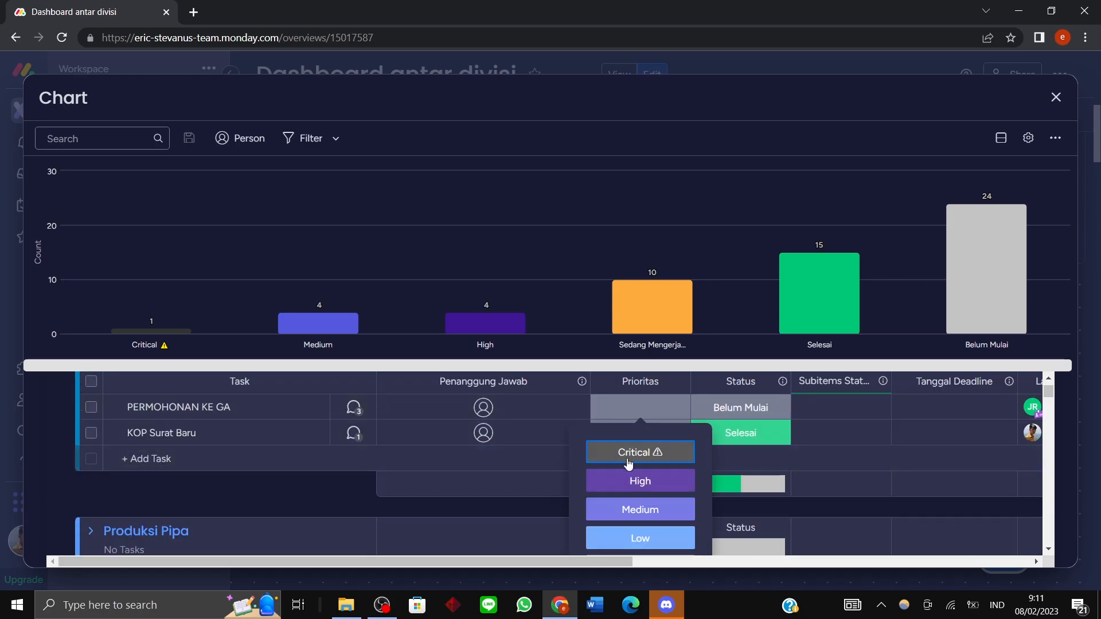
click(646, 452)
click(657, 409)
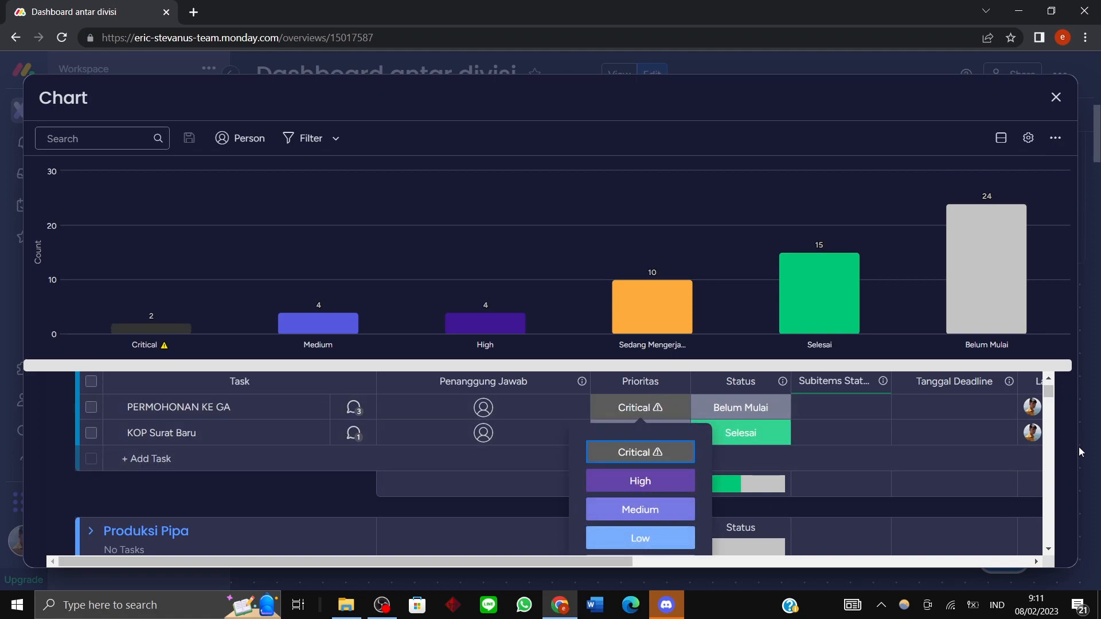
scroll(1051, 394, down, 2)
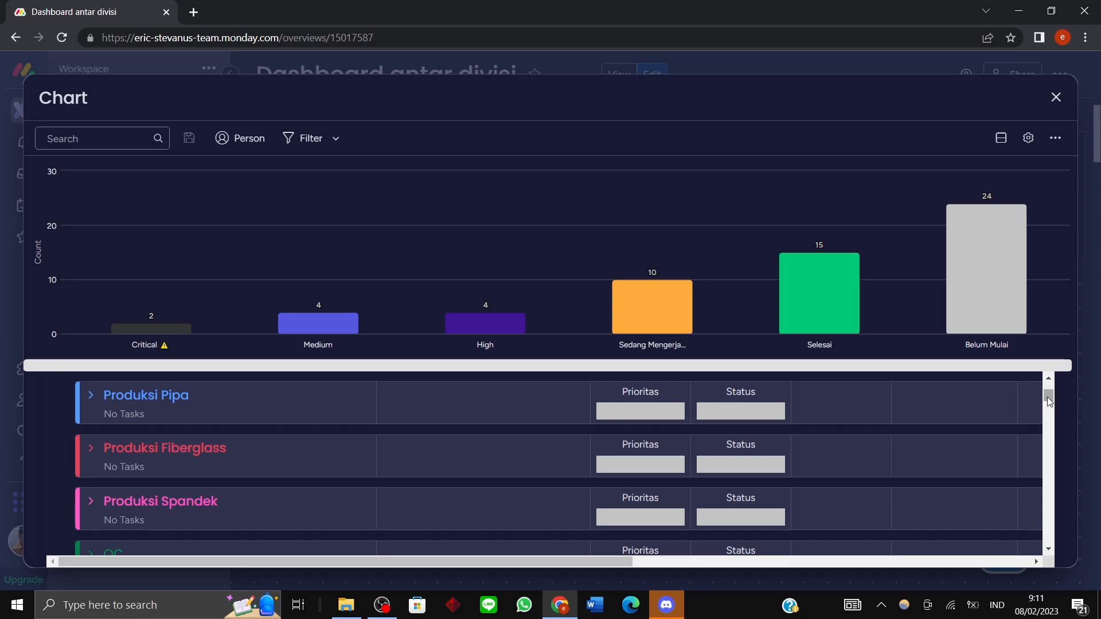
scroll(1048, 394, up, 3)
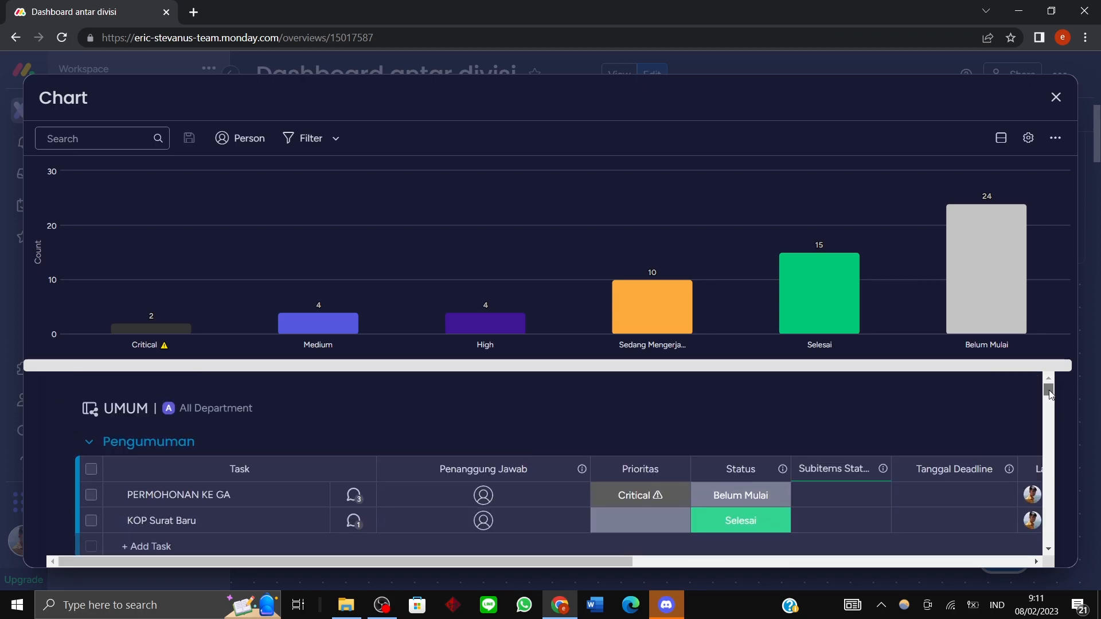
Change the Prioritas of the PERMOHONAN KE GA task to Low.
click(650, 503)
scroll(646, 450, down, 4)
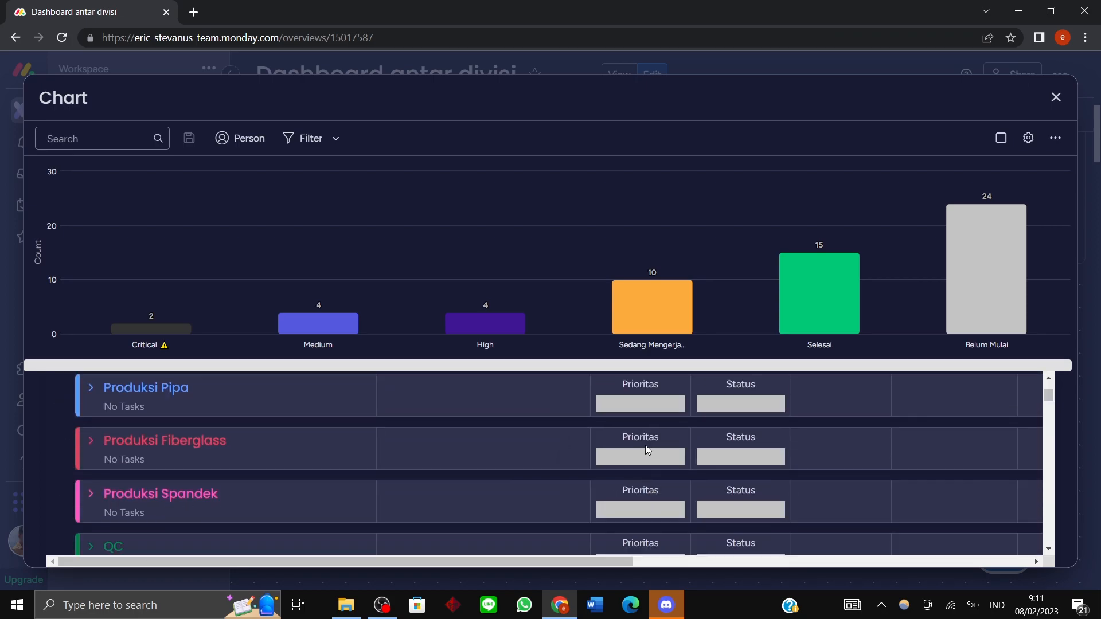
scroll(645, 453, up, 5)
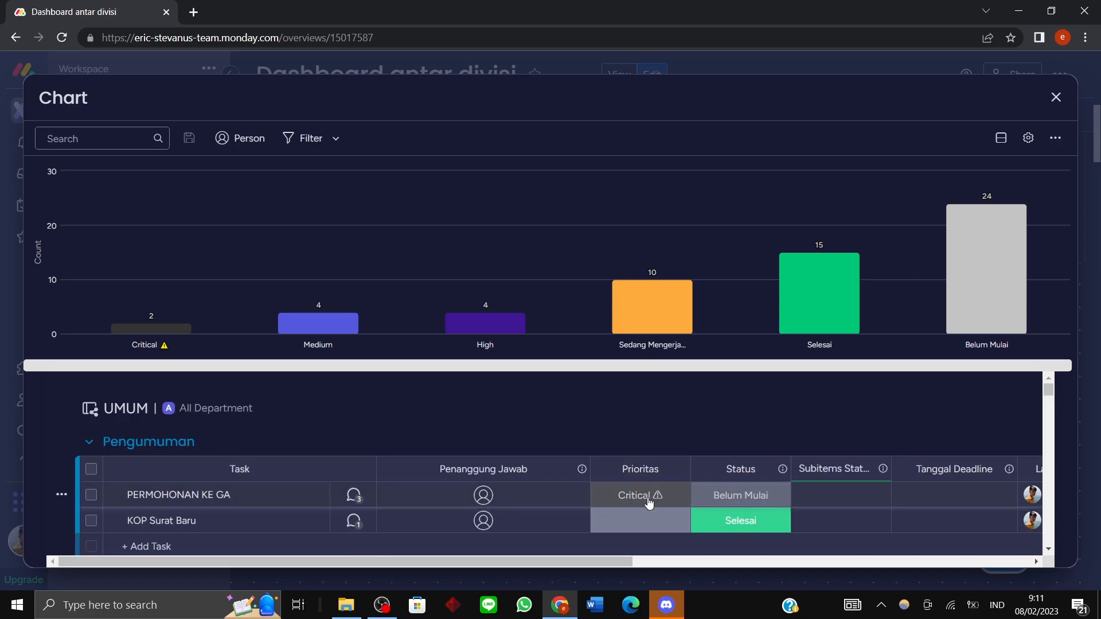
click(657, 495)
click(659, 539)
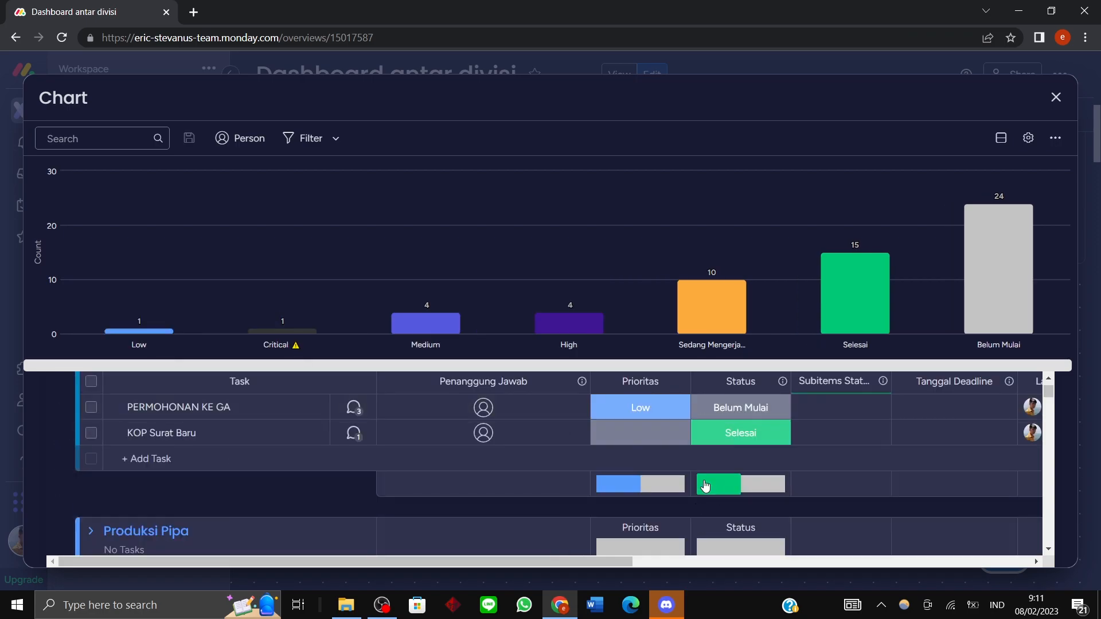
Clear the Prioritas of the PERMOHONAN KE GA task and close the expanded Chart.
click(665, 413)
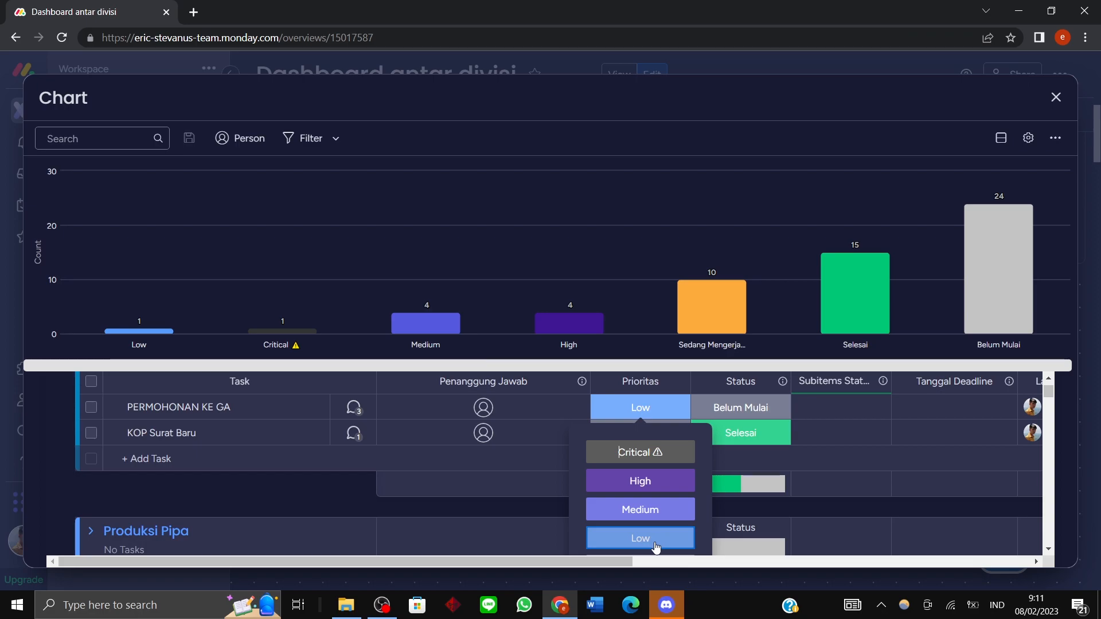
click(659, 551)
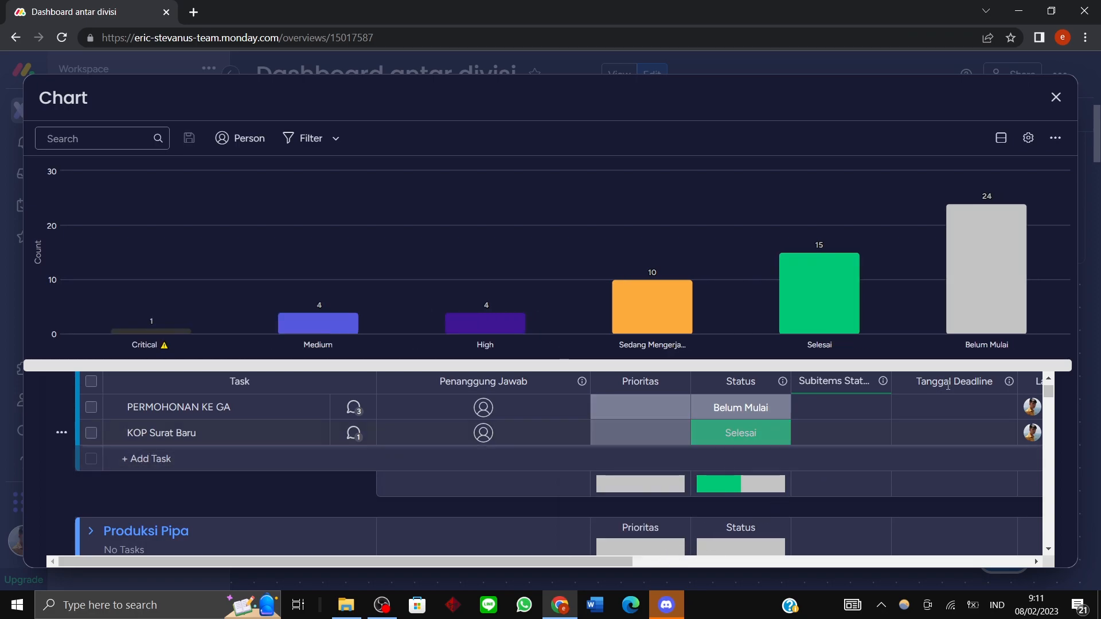
click(1056, 97)
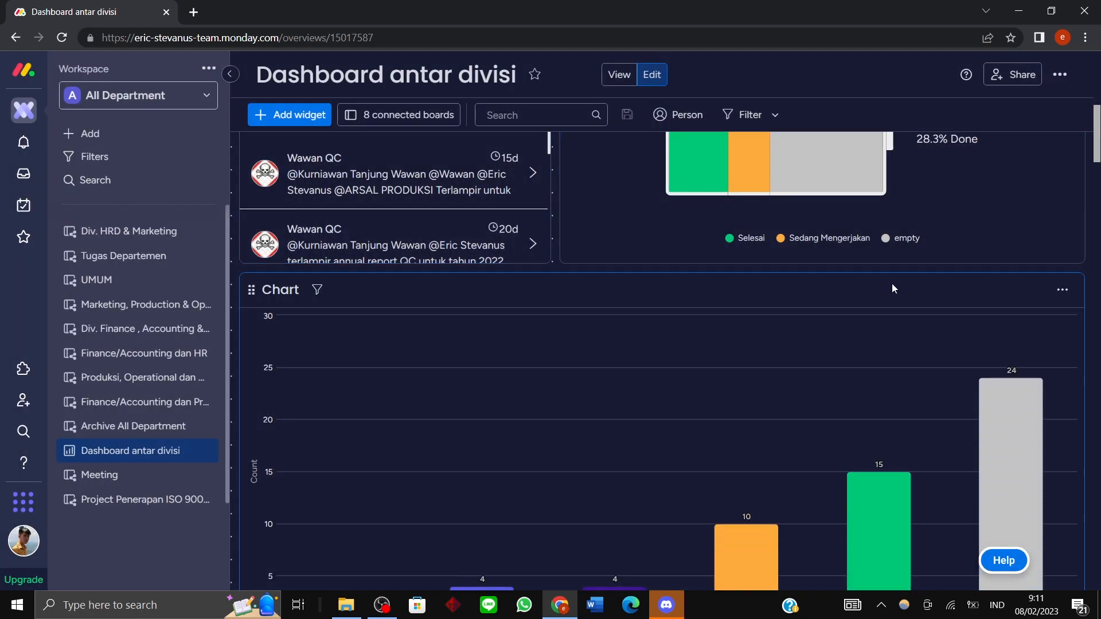
View the details of the KOP Surat Baru card in the Cards widget and close it.
scroll(757, 282, down, 4)
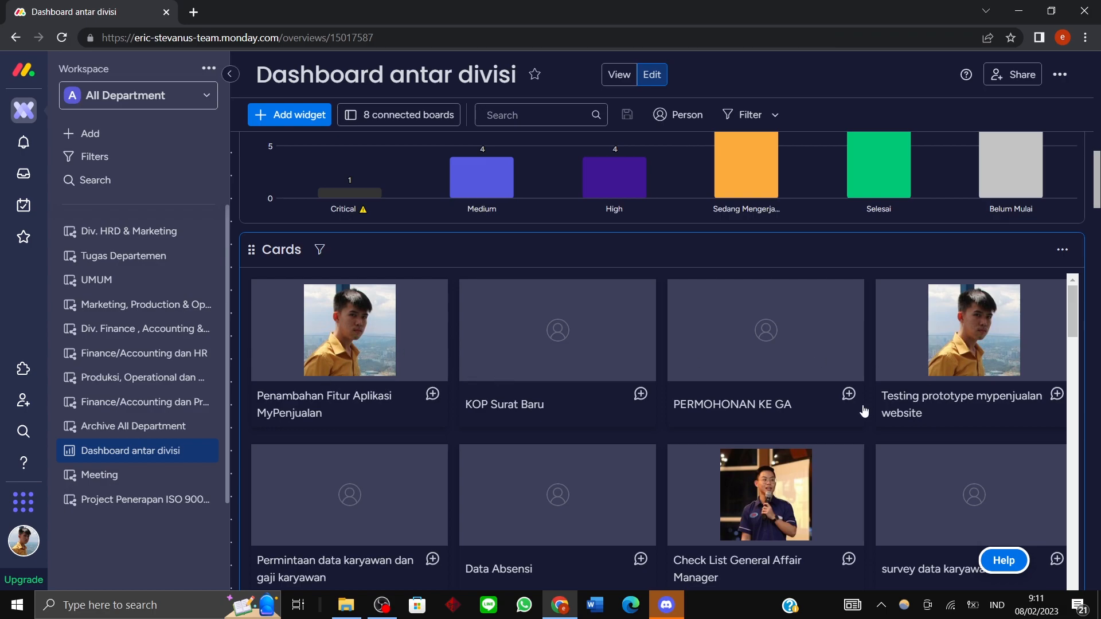
click(631, 368)
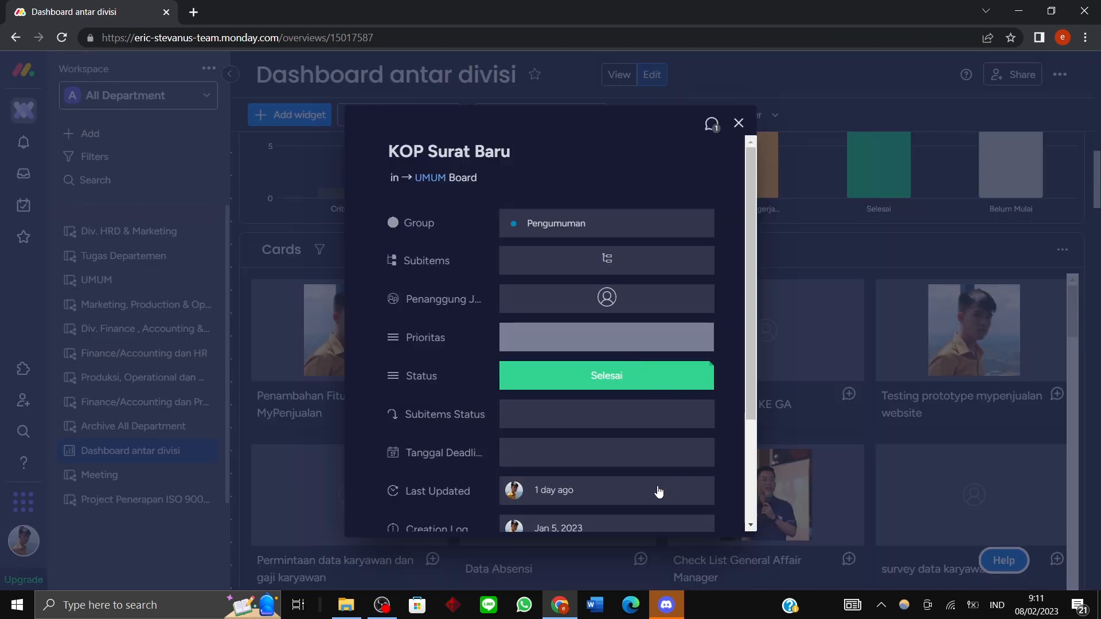
click(738, 123)
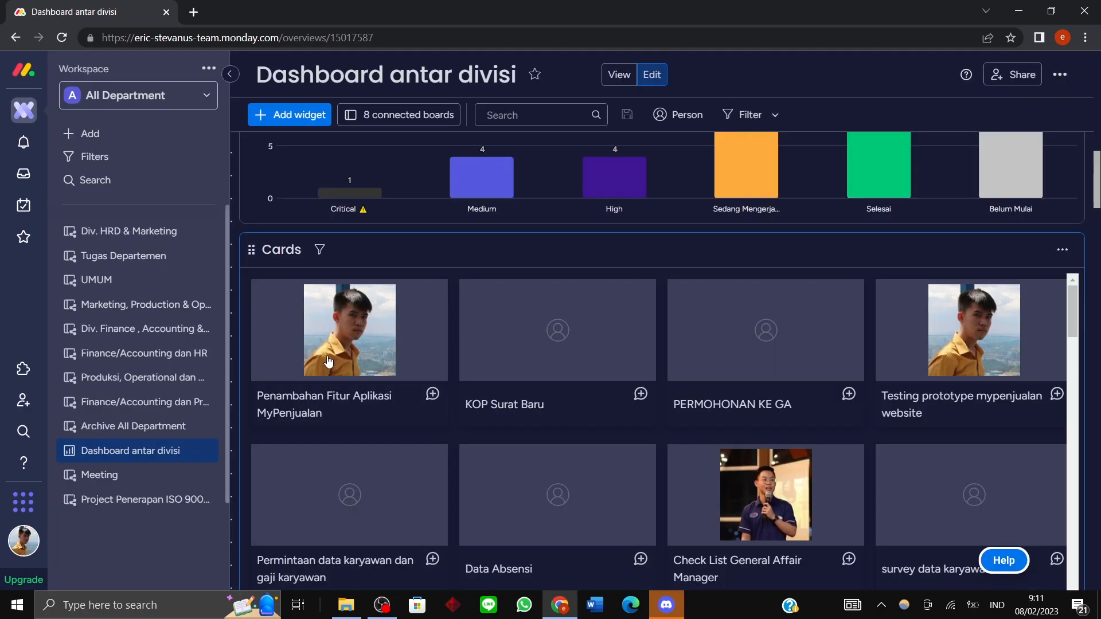
Open the Penambahan Fitur Aplikasi MyPenjualan card, review its fields down to Tags, and close it.
click(338, 368)
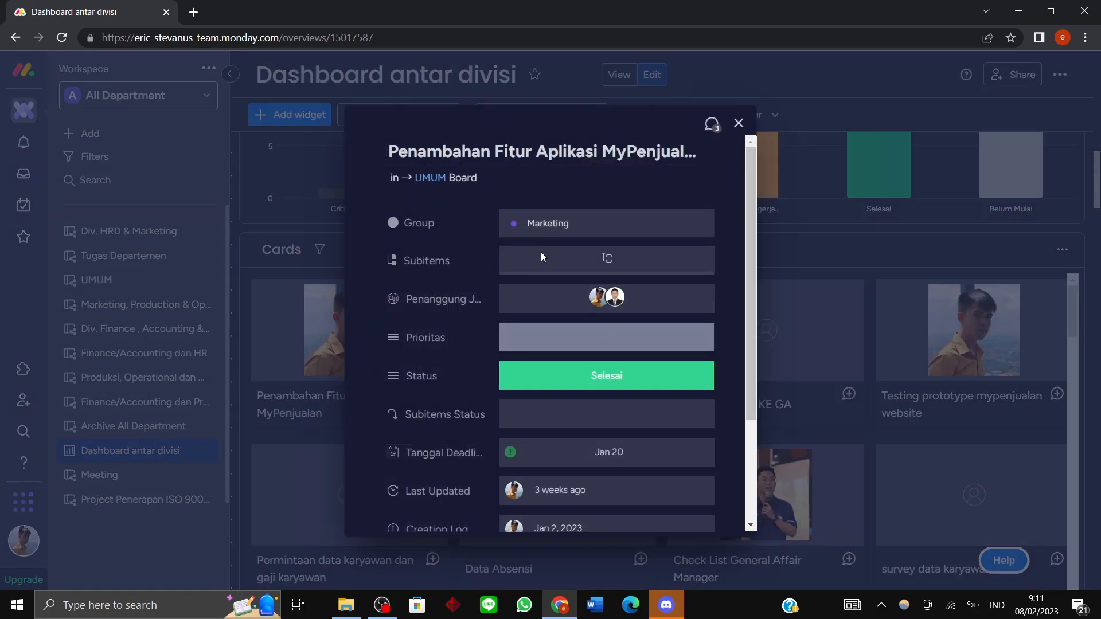
click(738, 122)
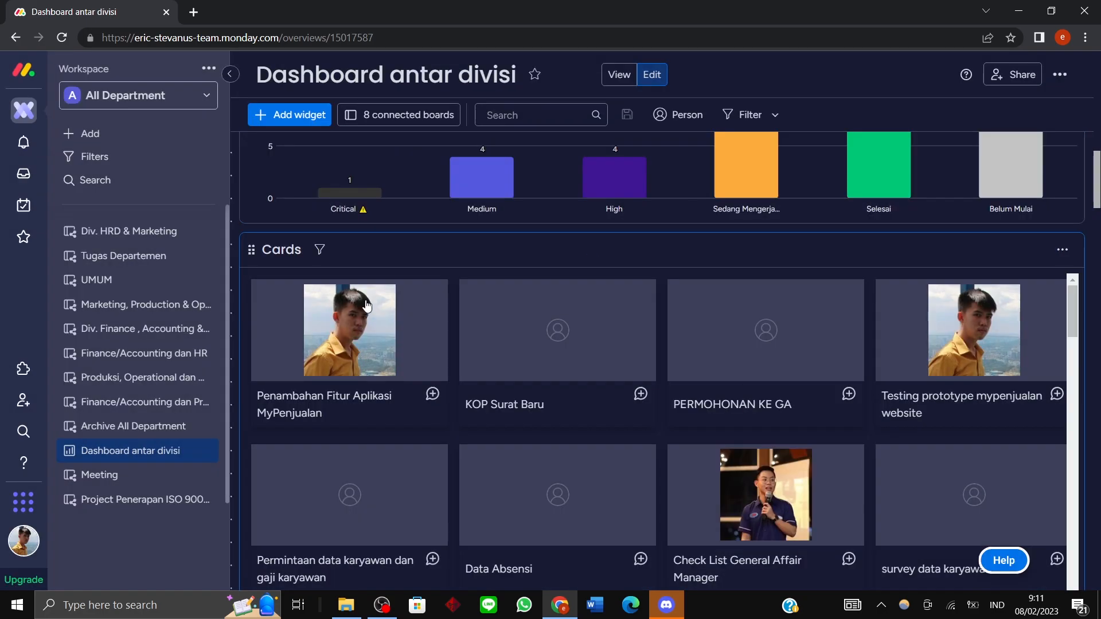
click(362, 297)
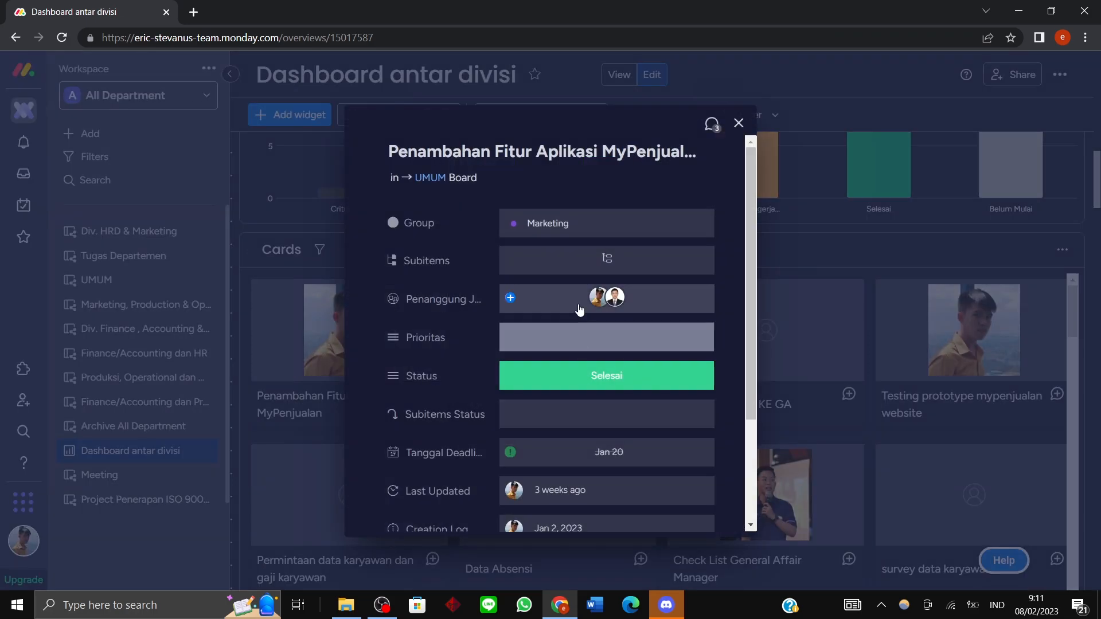
scroll(473, 288, down, 1)
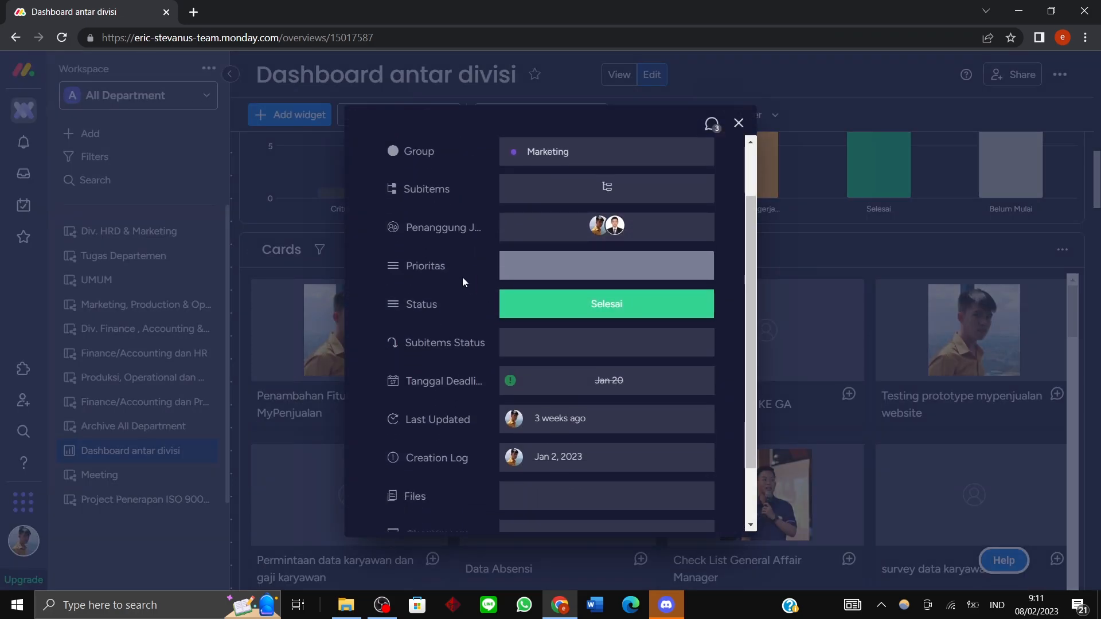
scroll(557, 324, down, 1)
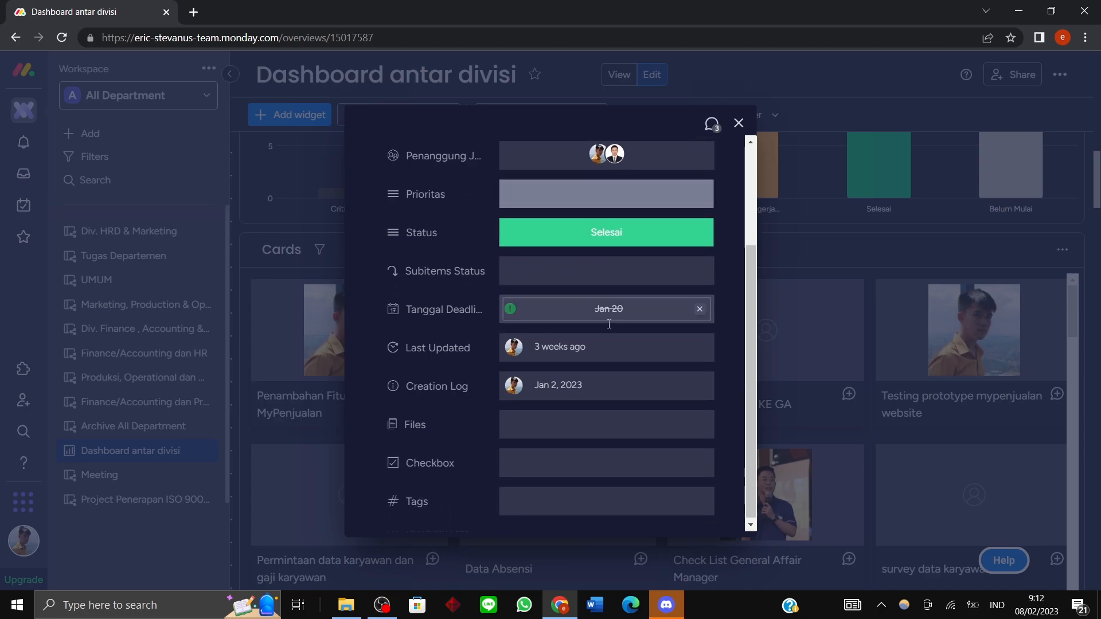
click(738, 123)
Reopen the Penambahan Fitur Aplikasi MyPenjualan card, check its deadline, log, file and board information again, and close it.
scroll(1015, 257, down, 3)
scroll(745, 261, up, 5)
click(377, 247)
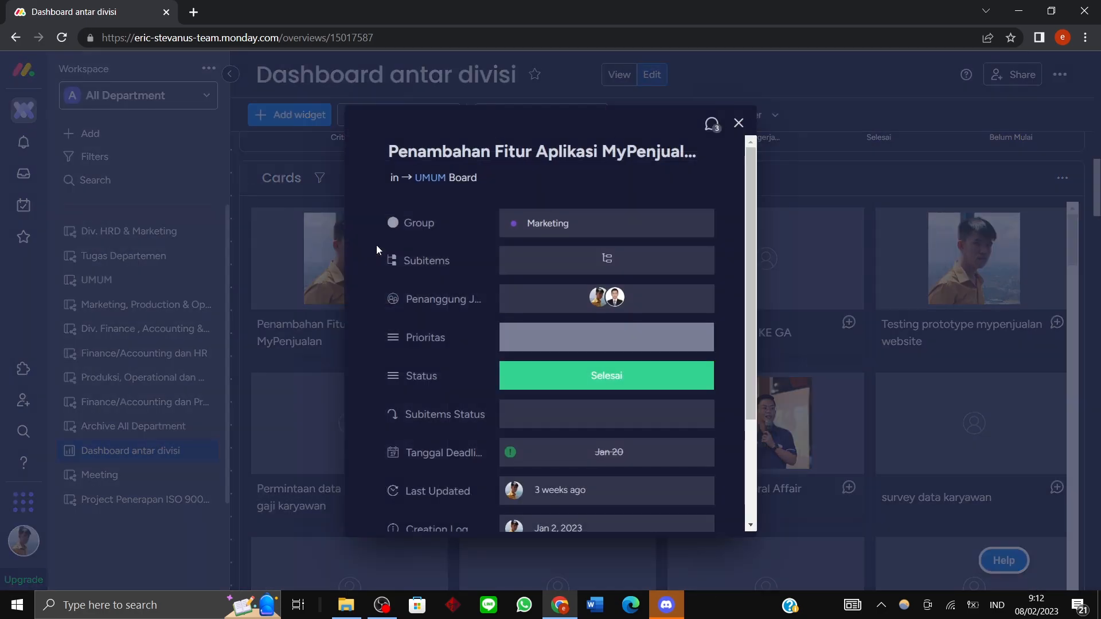
scroll(424, 254, down, 2)
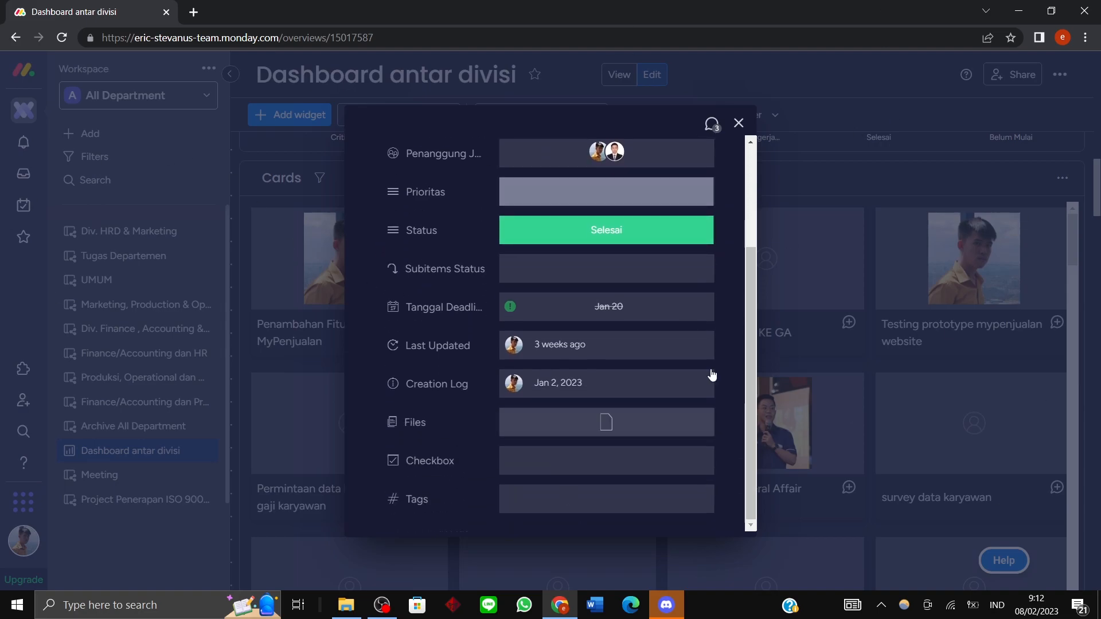
scroll(535, 292, up, 2)
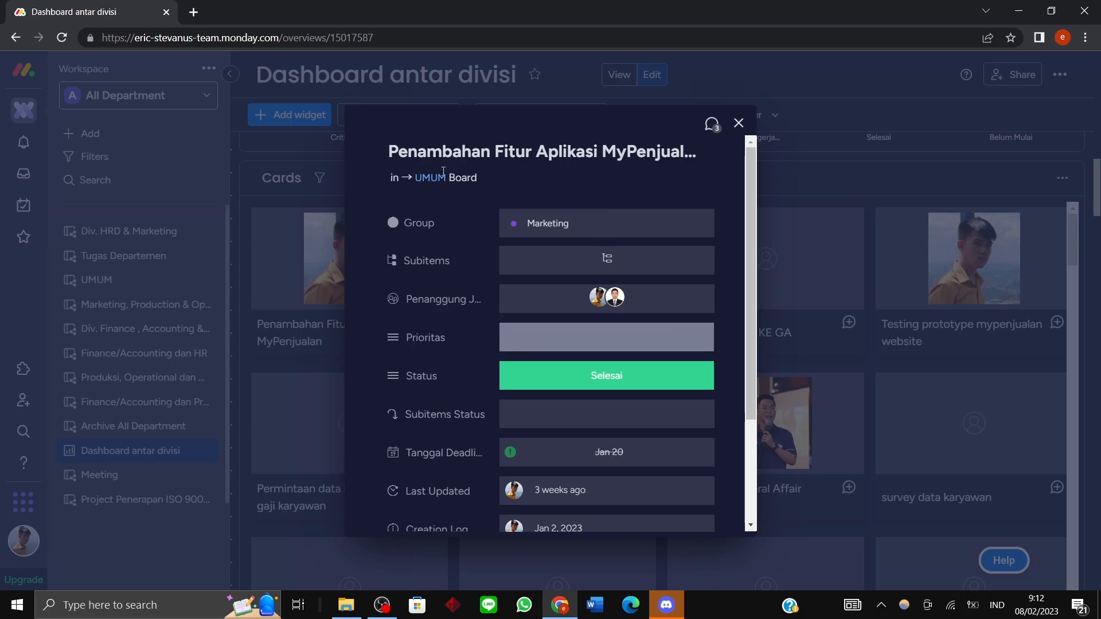
click(738, 122)
Examine the Workload widget's weekly task load per person, going back to late December and January 2023.
scroll(1084, 278, down, 4)
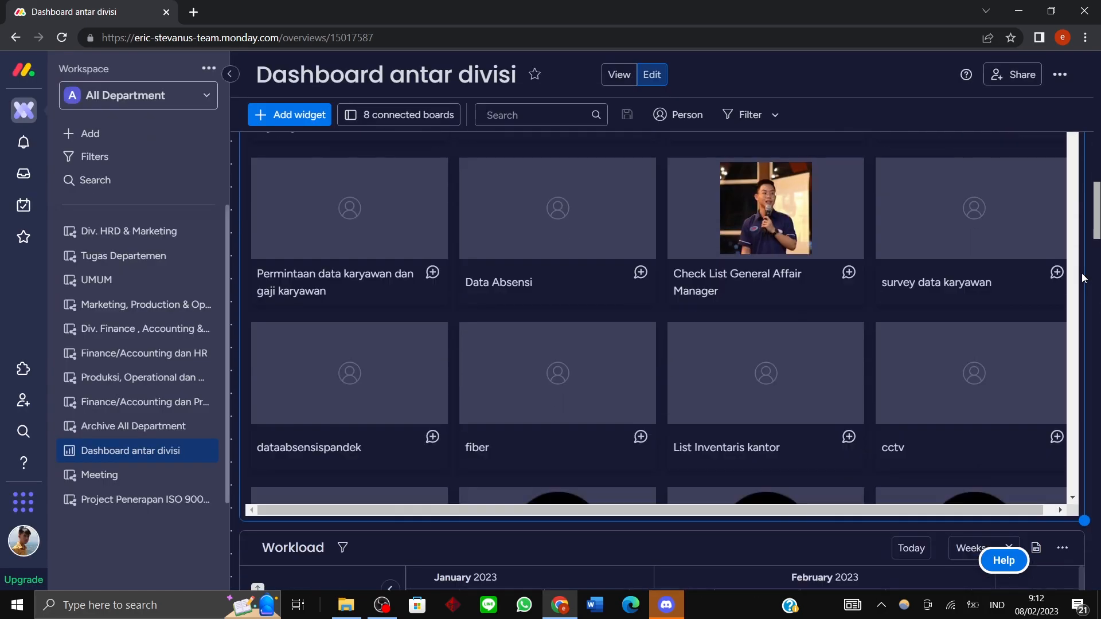
scroll(1084, 278, down, 7)
scroll(434, 278, up, 2)
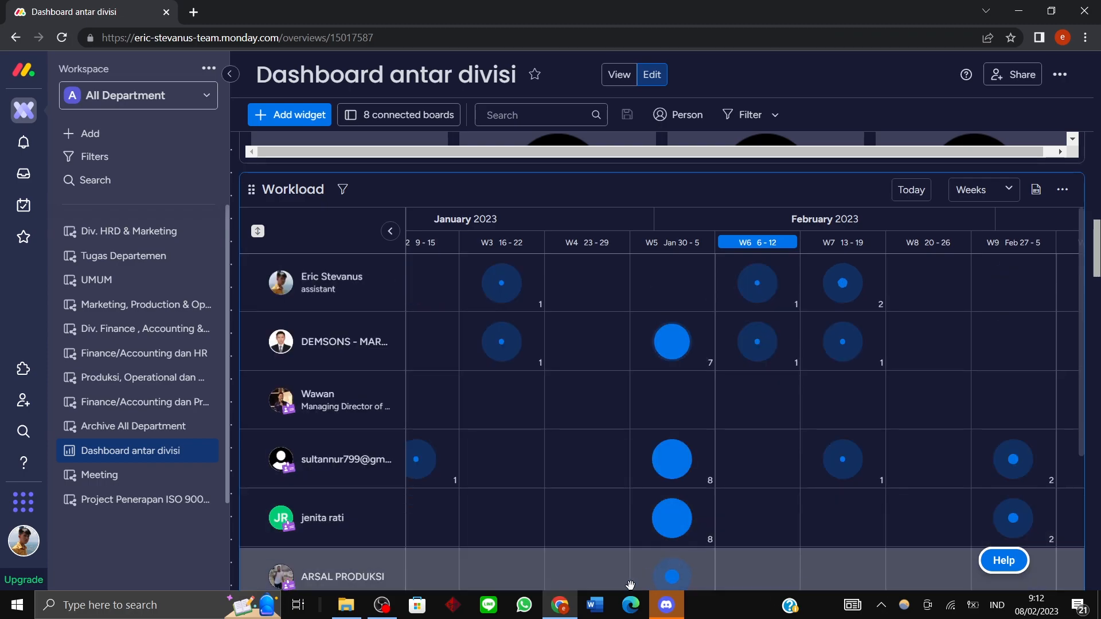
scroll(643, 514, down, 1)
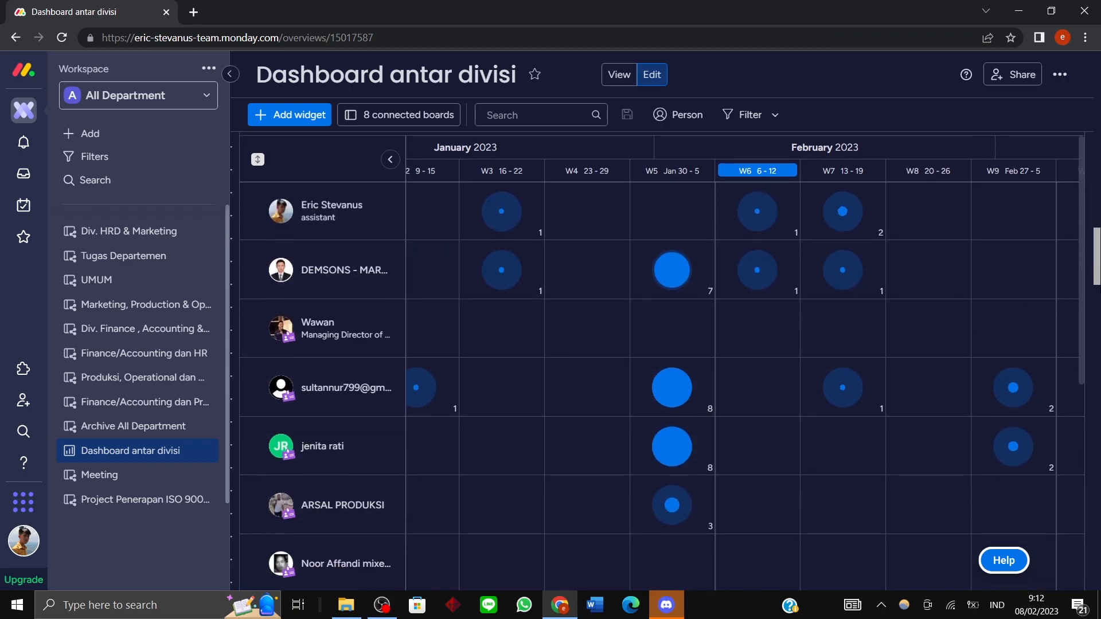
drag(784, 323, 876, 312)
scroll(826, 241, up, 2)
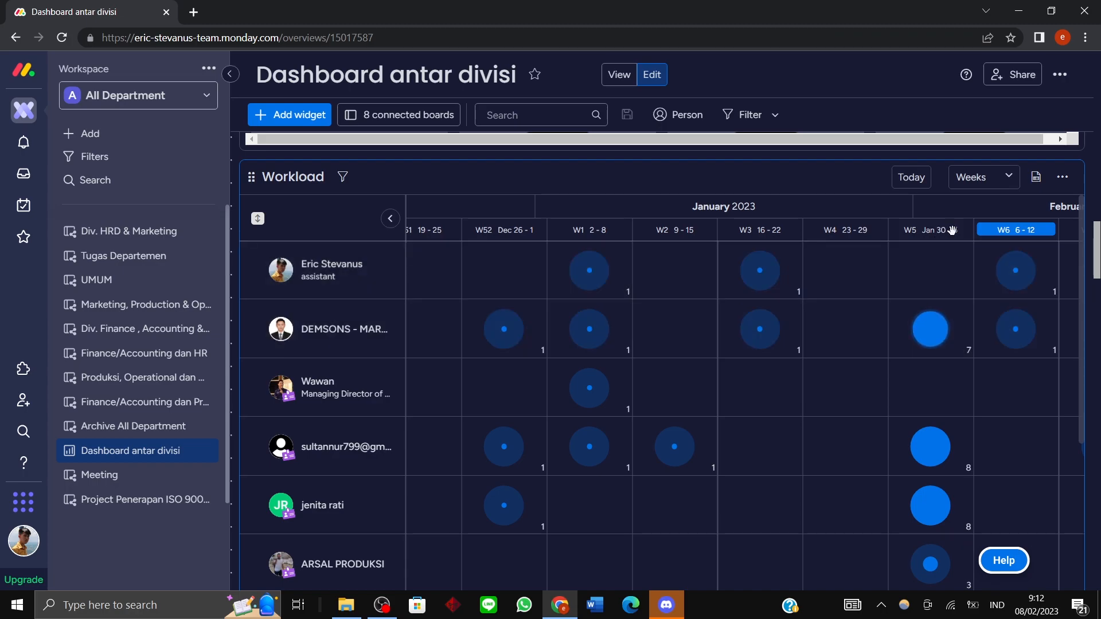
Expand the DEMSONS row in the Workload widget, inspect the tasks for week W5 (Jan 30 - 5), and collapse the row.
click(930, 336)
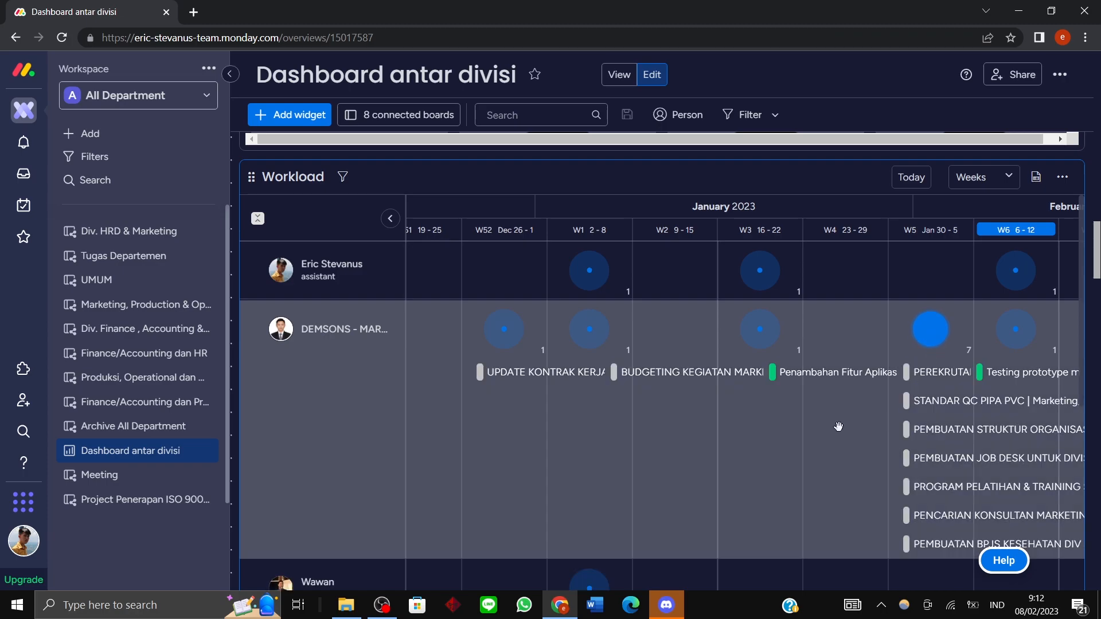
drag(822, 448, 498, 426)
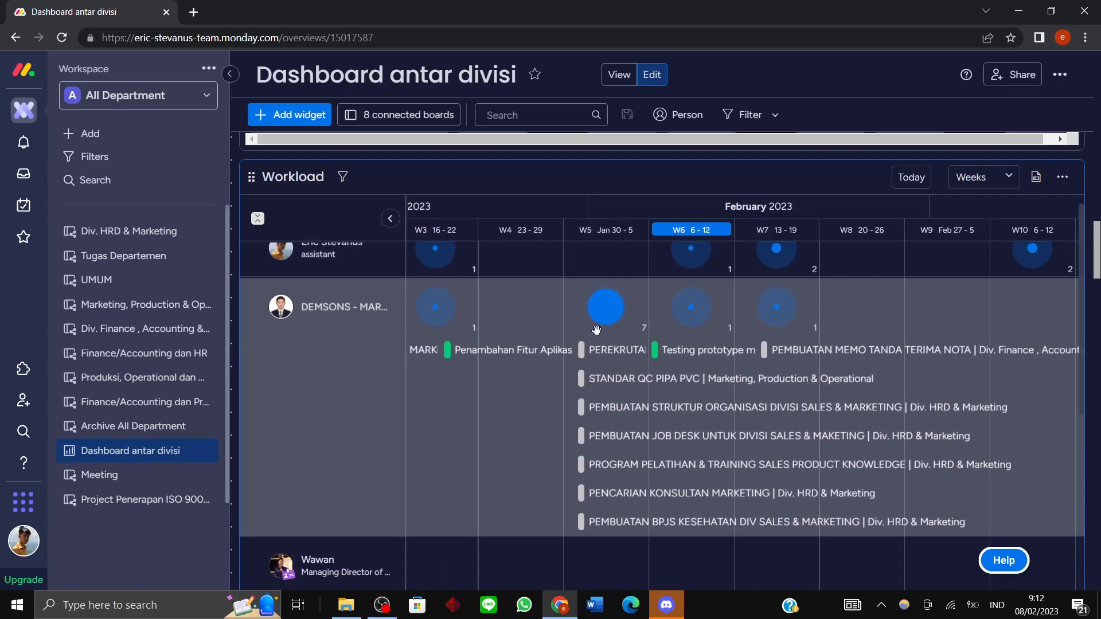
click(609, 305)
click(600, 342)
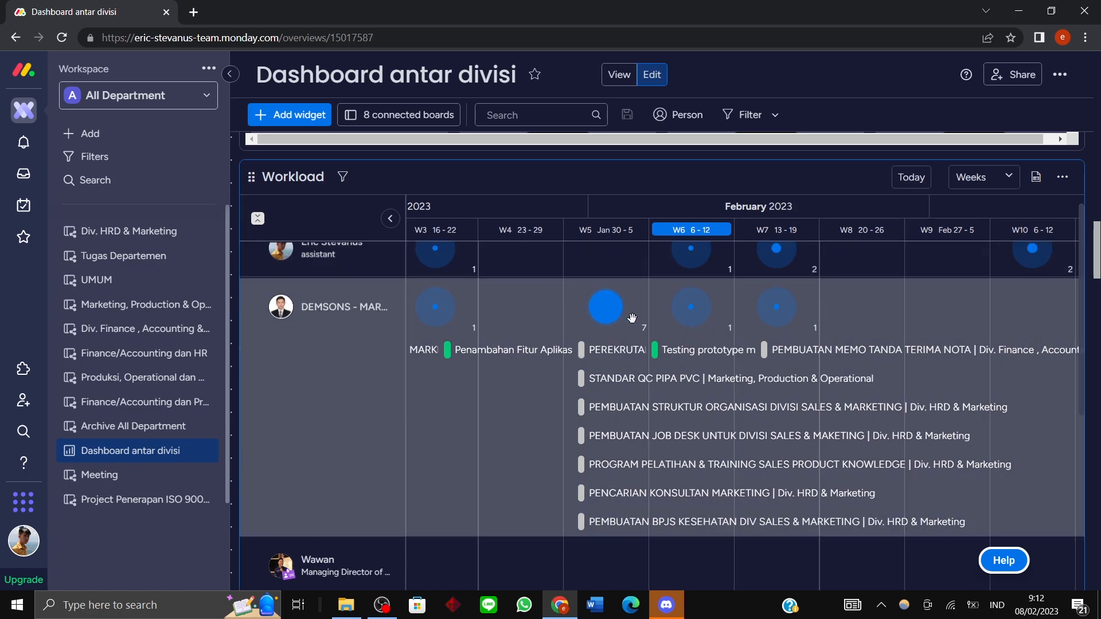
click(599, 302)
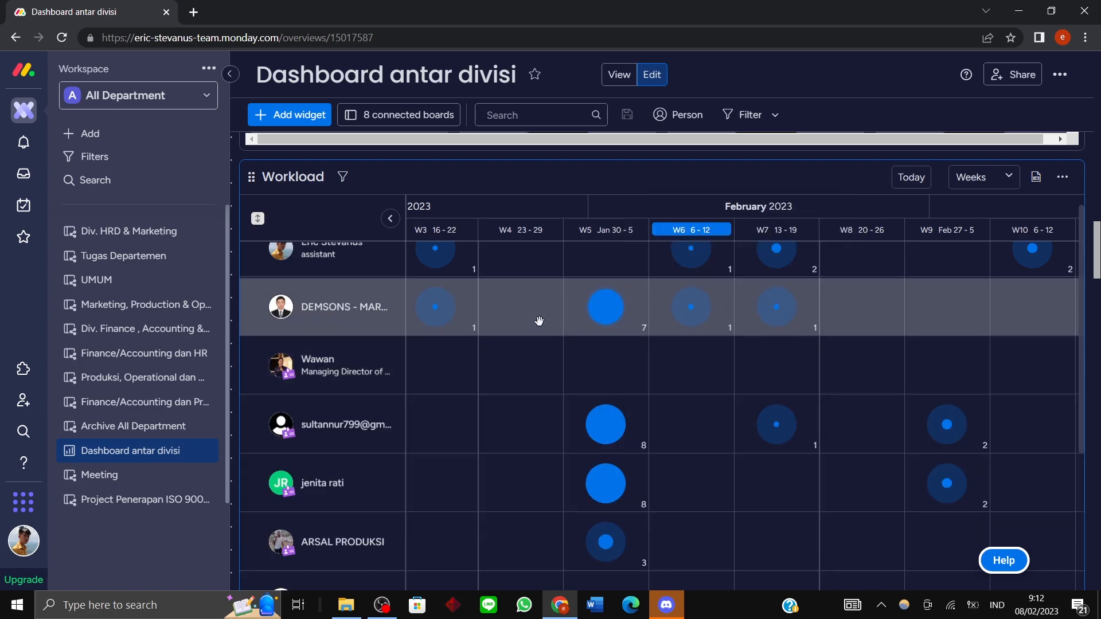
Open the Workload widget in its expanded view and search it for the accounting employee by first name.
scroll(539, 321, down, 1)
scroll(538, 322, up, 1)
drag(465, 377, 552, 348)
scroll(553, 348, down, 2)
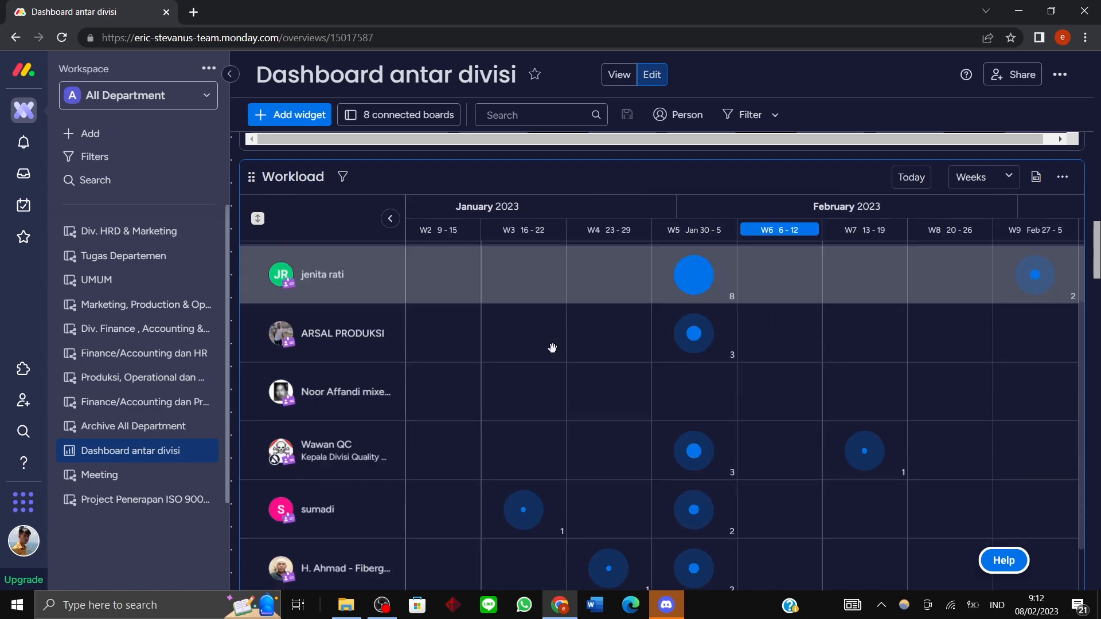
click(1070, 185)
click(1050, 211)
click(98, 135)
text(santi)
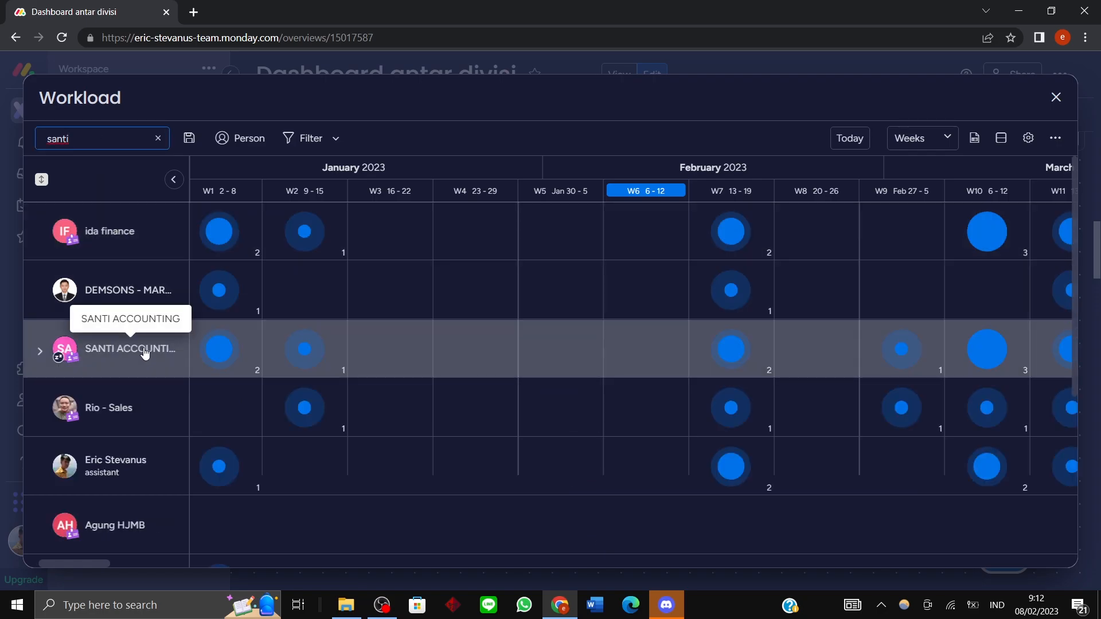
Examine the accounting employee's weekly workload through March 2023 and close the expanded Workload widget.
drag(312, 341, 523, 339)
drag(418, 344, 524, 355)
drag(768, 344, 143, 345)
mouse_move(682, 345)
mouse_down()
mouse_move(293, 347)
mouse_move(686, 352)
mouse_up()
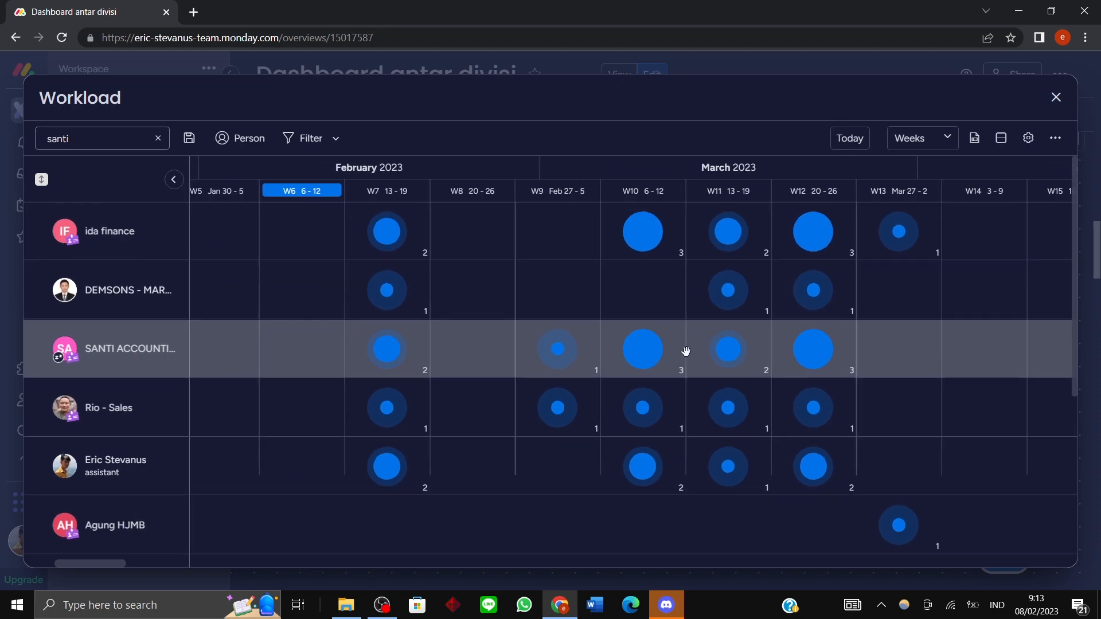
click(1055, 97)
Browse the News Updates widget below Workload and look over its New York Times articles.
scroll(708, 430, down, 6)
scroll(659, 361, down, 3)
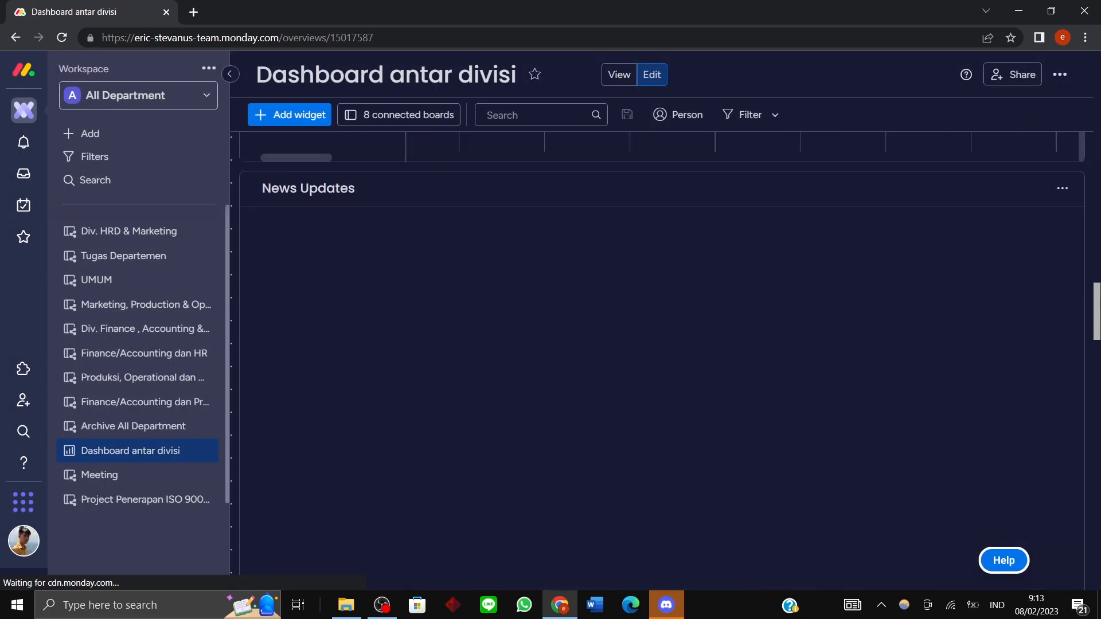
scroll(1100, 238, down, 2)
scroll(1100, 236, up, 4)
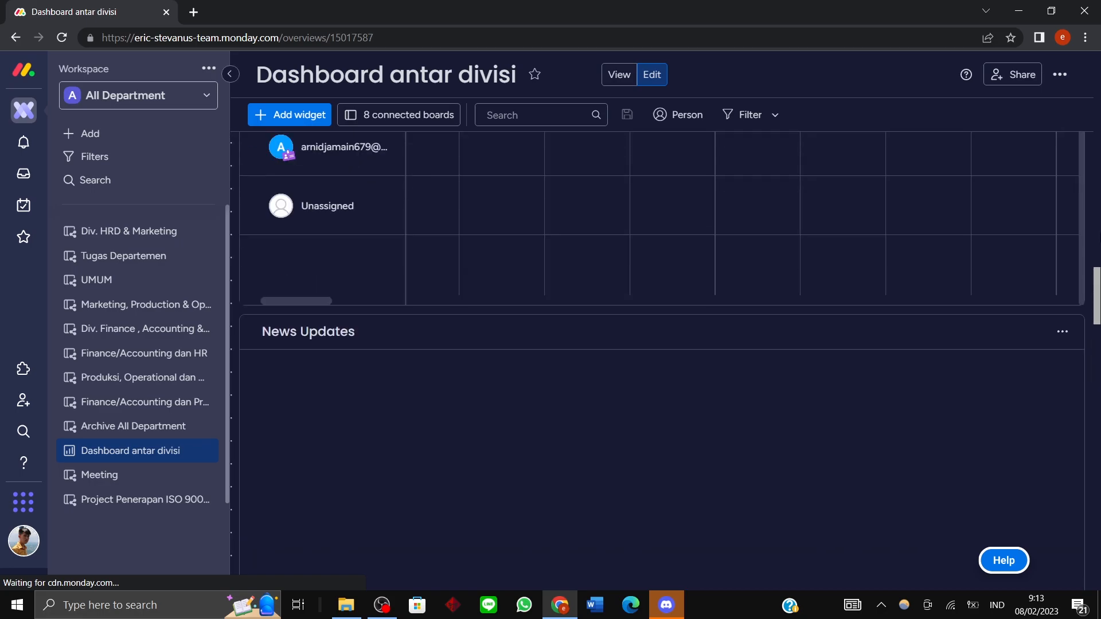
scroll(1100, 235, down, 5)
scroll(1100, 236, down, 2)
scroll(1099, 241, up, 7)
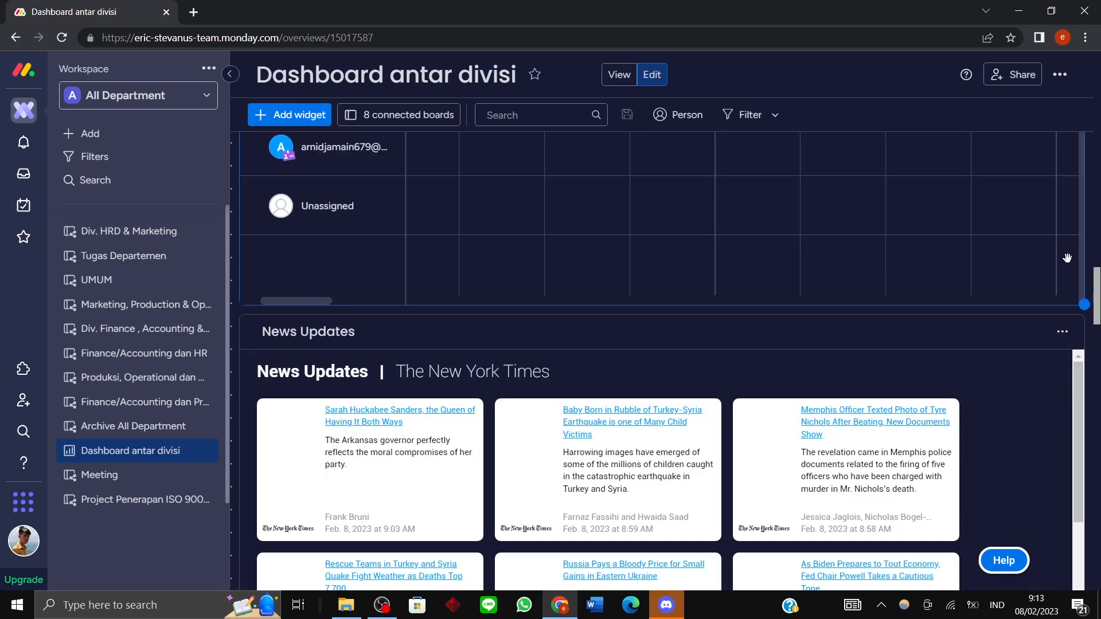
scroll(1098, 252, down, 1)
scroll(1098, 253, down, 1)
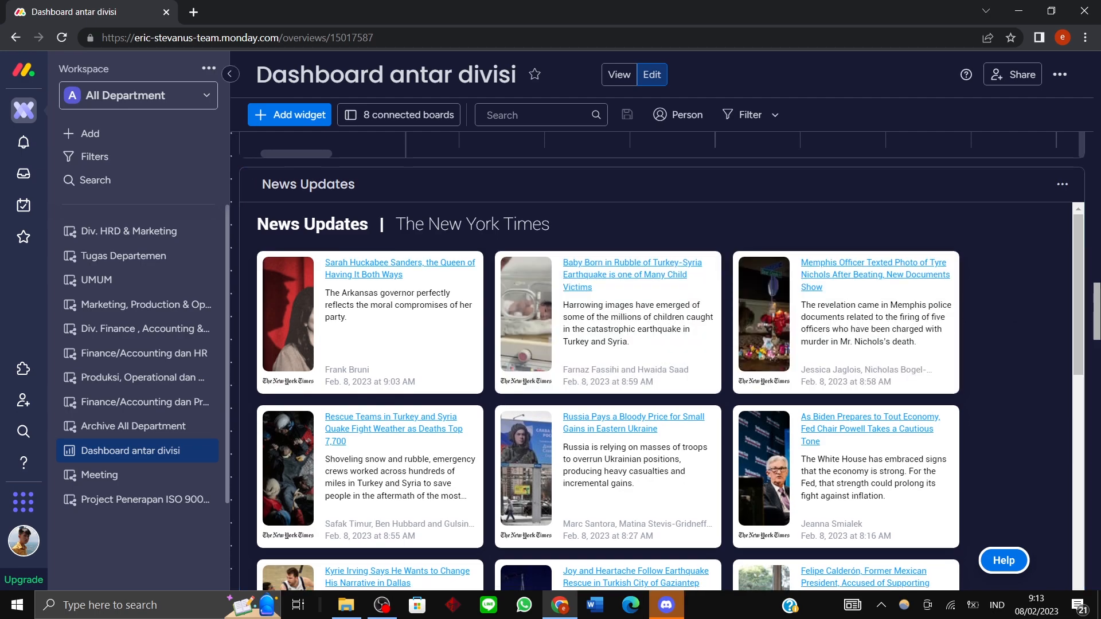
scroll(827, 299, down, 1)
scroll(403, 222, down, 2)
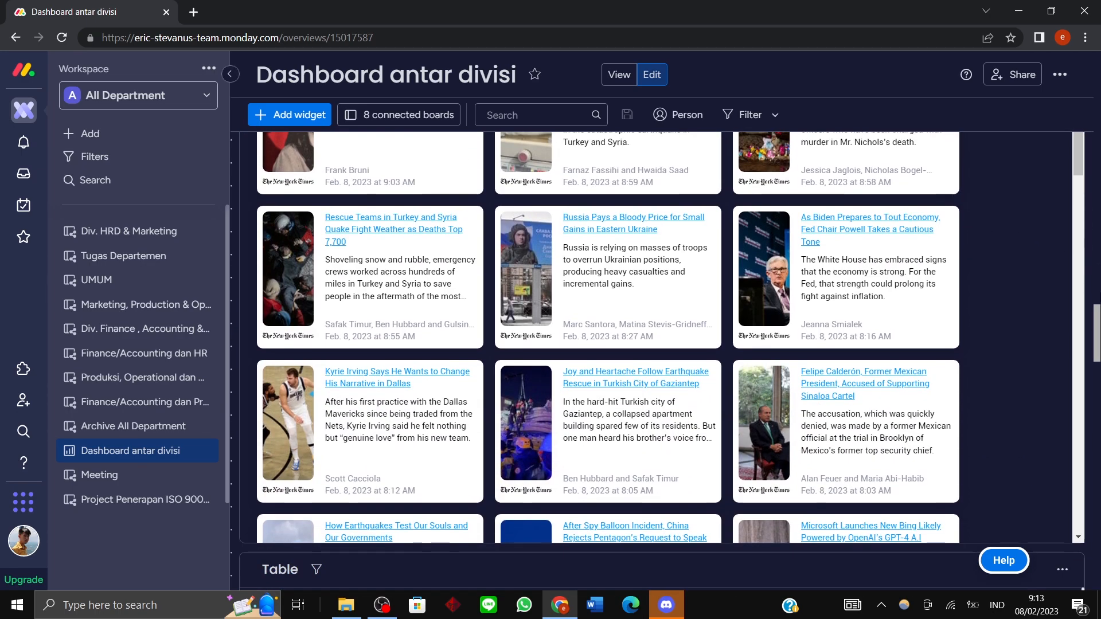
scroll(403, 222, up, 2)
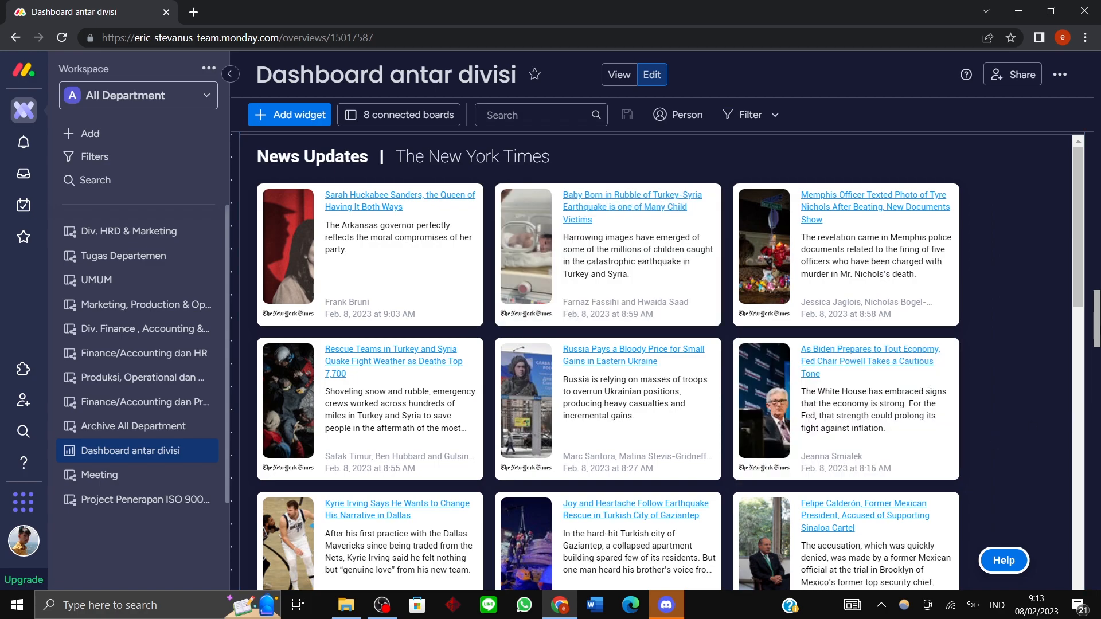
scroll(1098, 423, down, 3)
scroll(1097, 401, up, 3)
scroll(1075, 301, down, 6)
scroll(866, 274, up, 6)
Examine the Table widget's UMUM board section with the tasks in its Pengumuman group.
scroll(662, 361, down, 7)
scroll(676, 268, up, 2)
scroll(676, 268, down, 2)
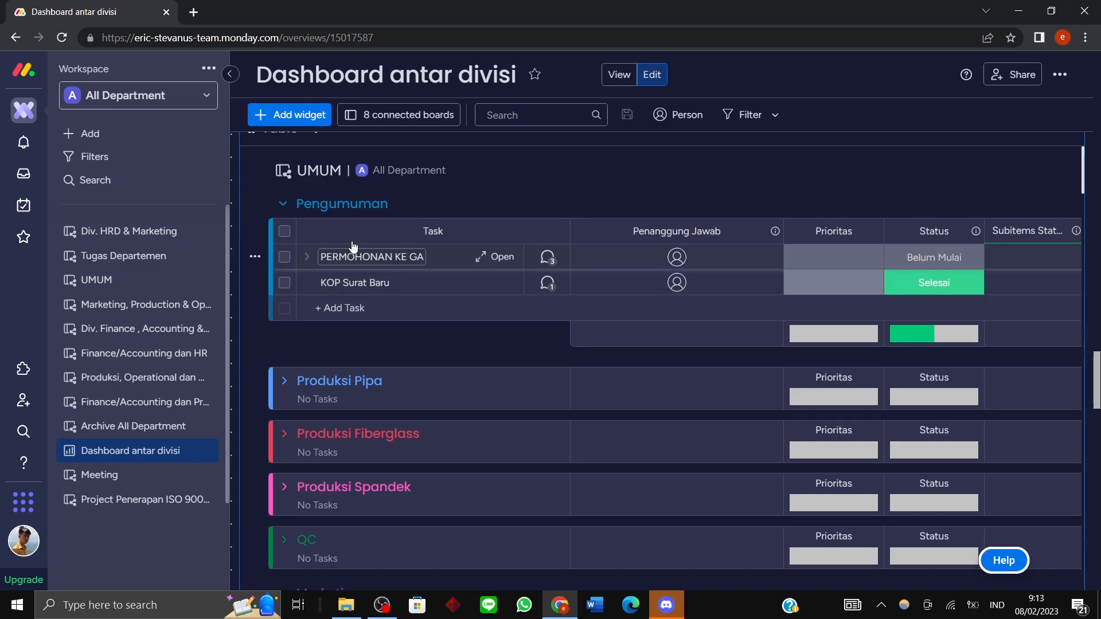
scroll(676, 268, up, 1)
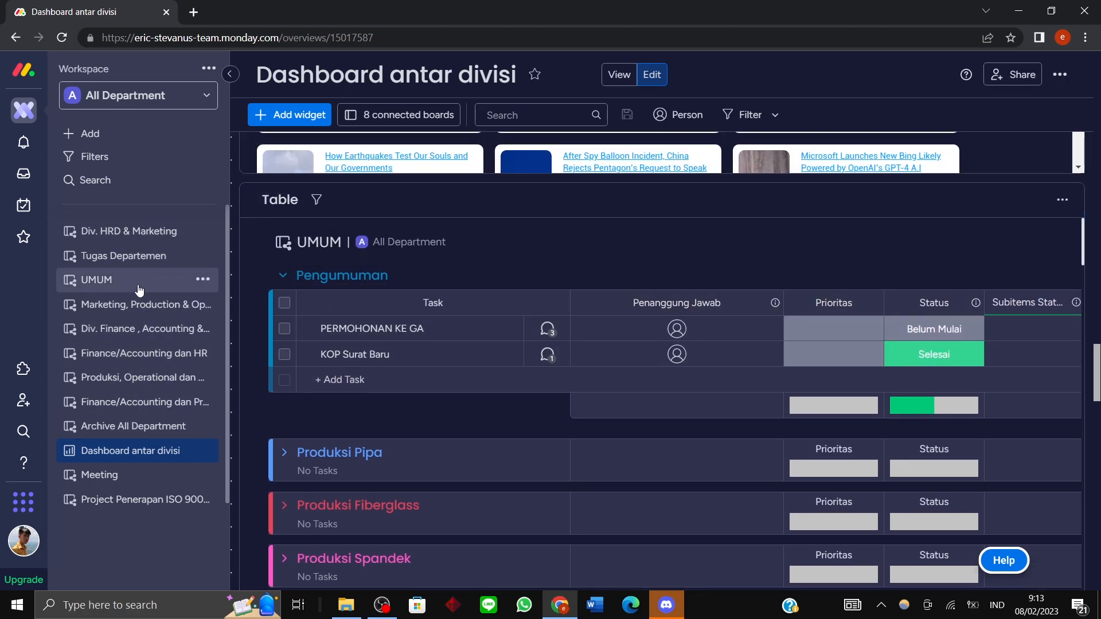
Go past the remaining Table boards to the Gantt widget and open it in its expanded view.
scroll(921, 277, down, 15)
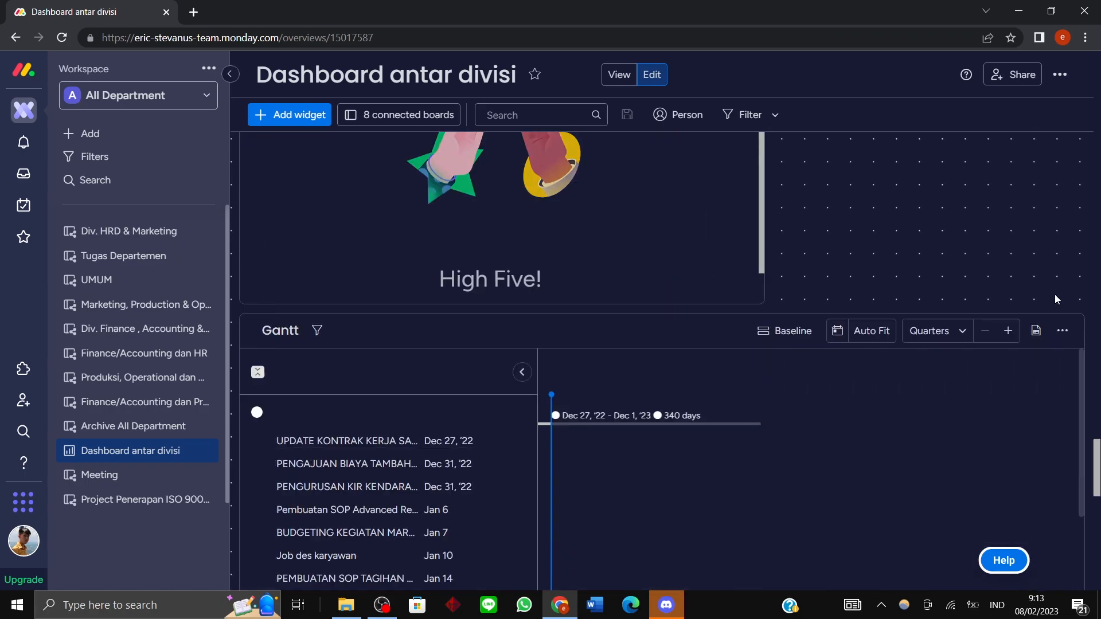
scroll(663, 362, up, 4)
scroll(771, 337, down, 3)
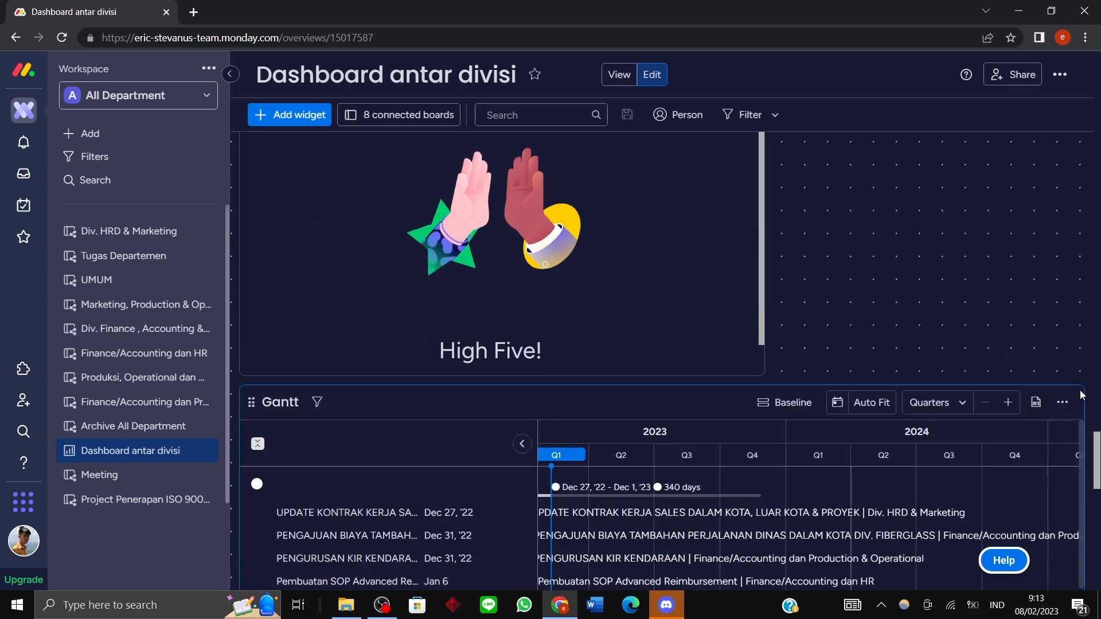
scroll(770, 337, up, 5)
scroll(669, 344, down, 10)
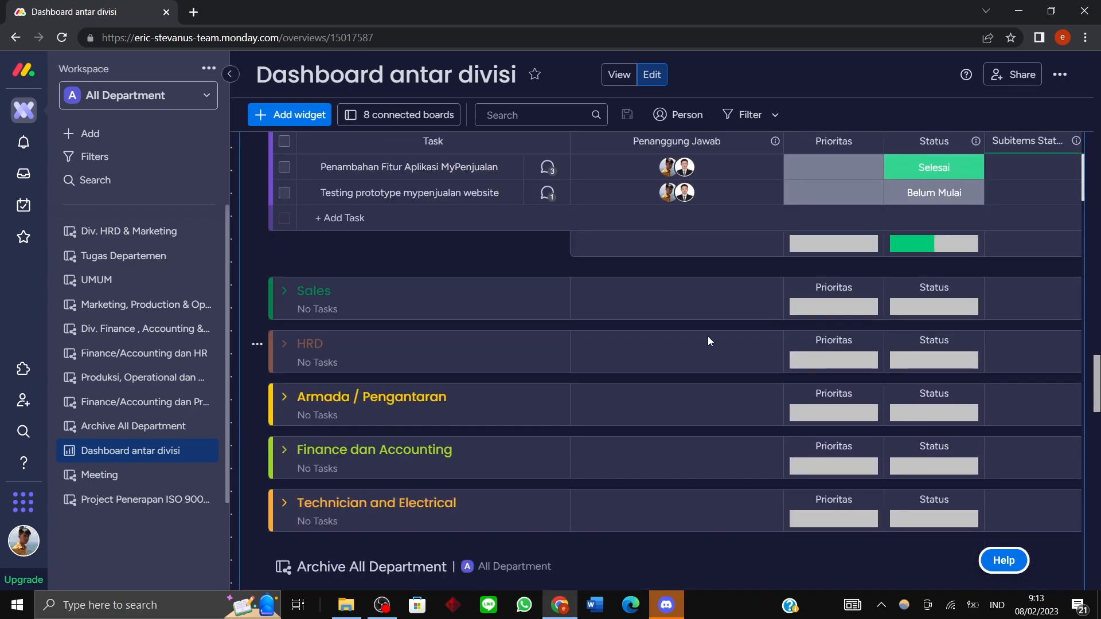
scroll(663, 361, up, 2)
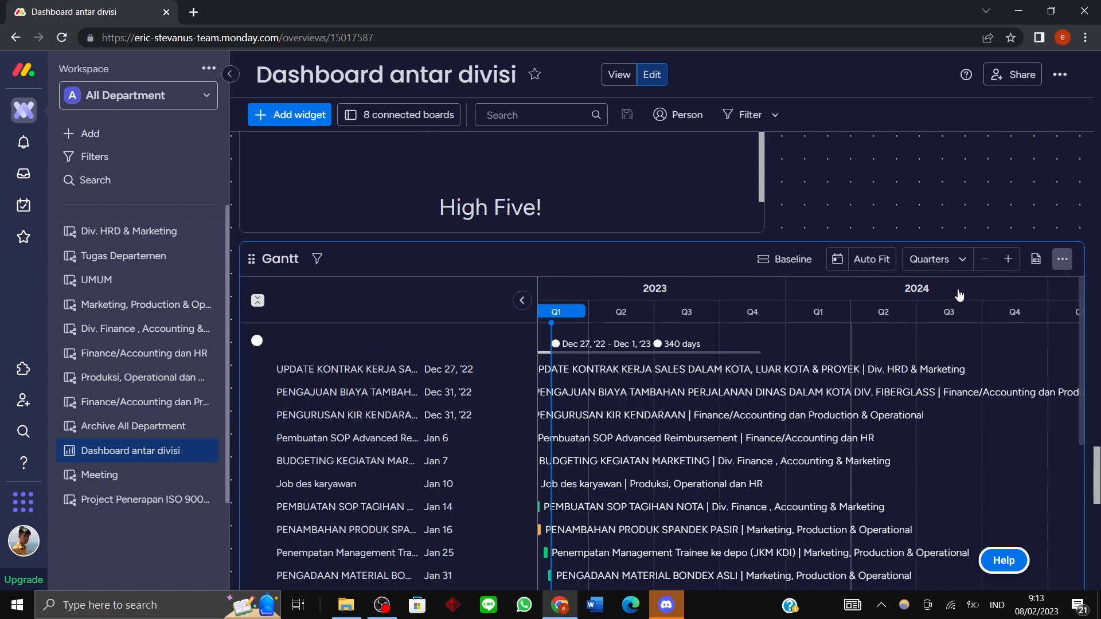
click(987, 293)
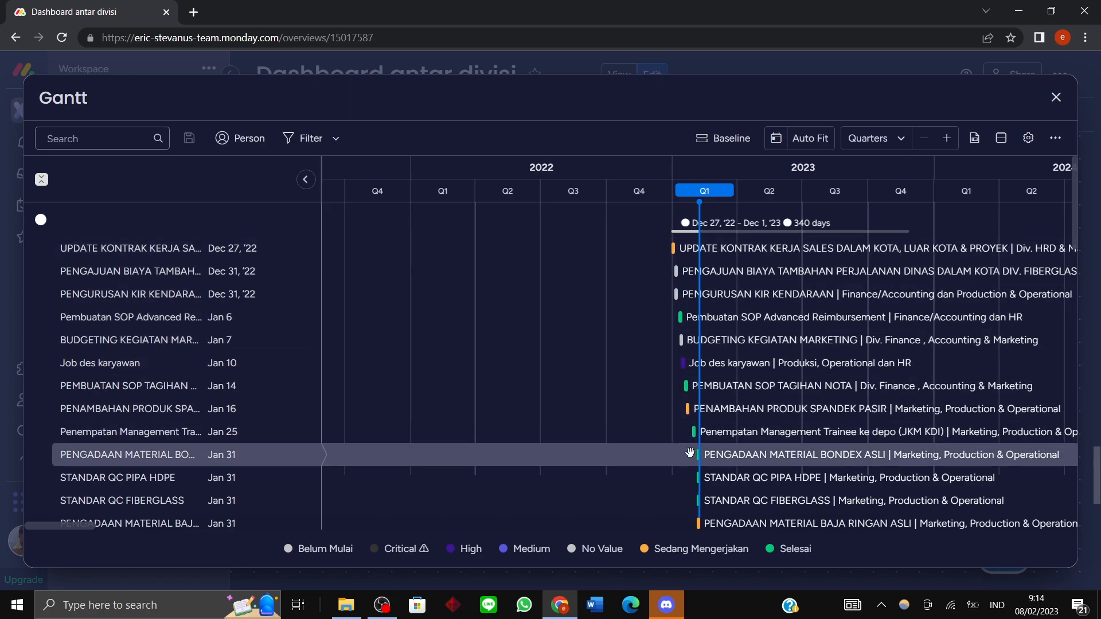
Open the UPDATE KONTRAK KERJA SALES DALAM KOTA task from its Gantt bar, look over its fields and close the card.
drag(571, 373, 513, 371)
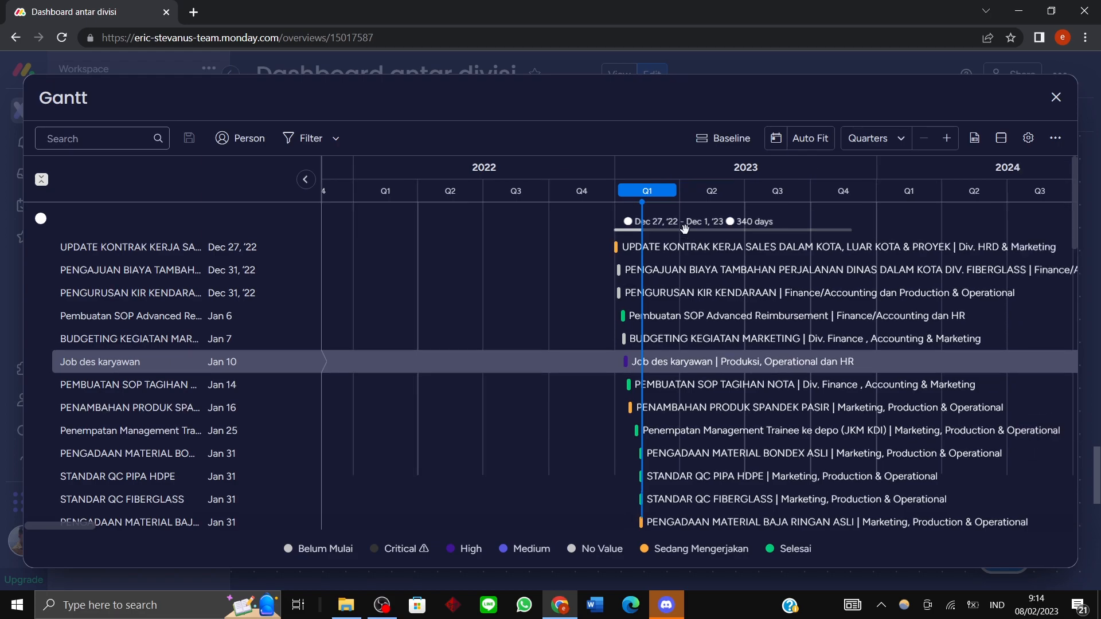
click(615, 250)
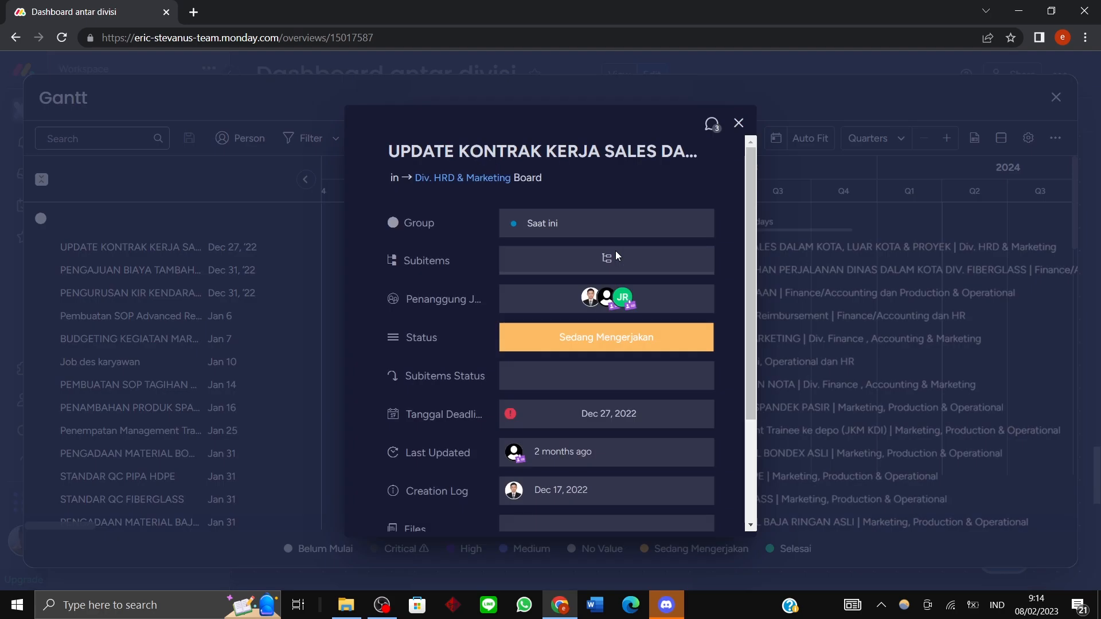
scroll(747, 318, down, 3)
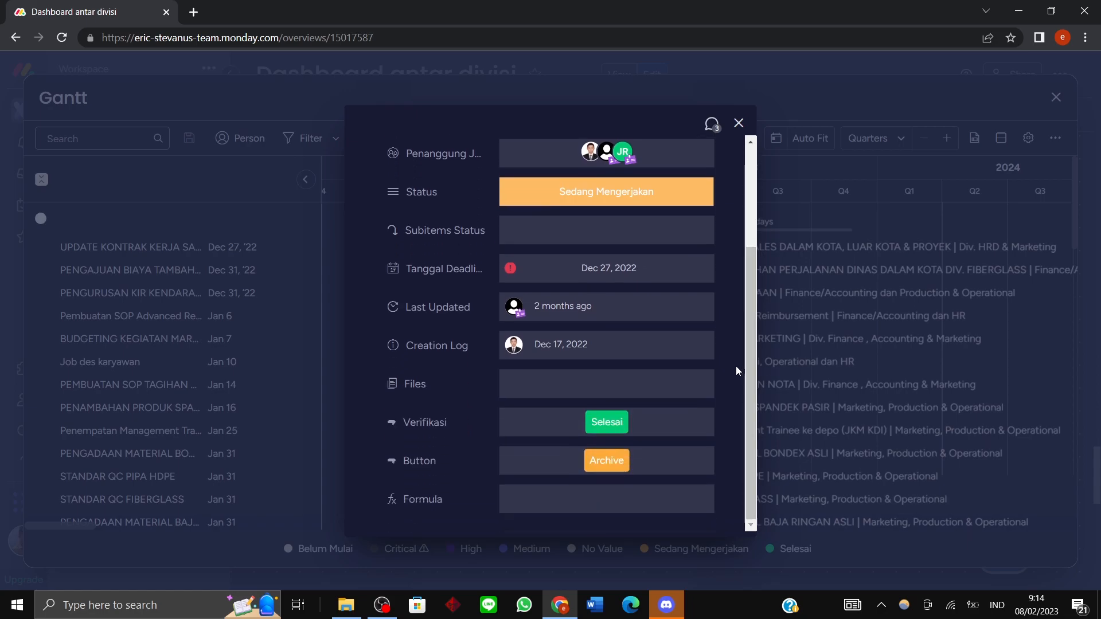
scroll(654, 247, up, 5)
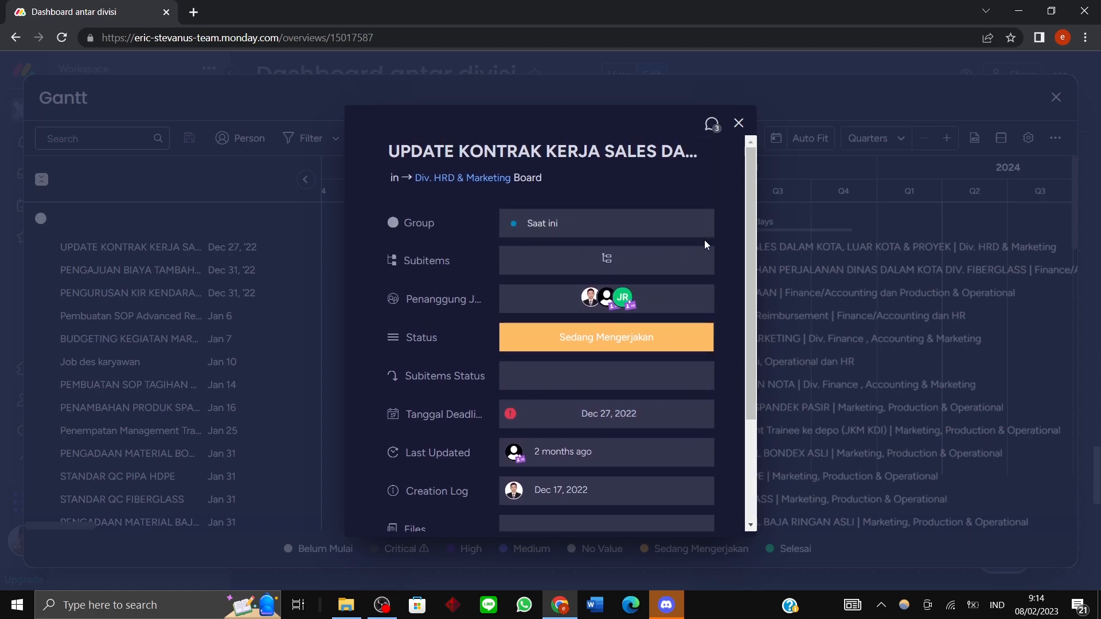
click(739, 123)
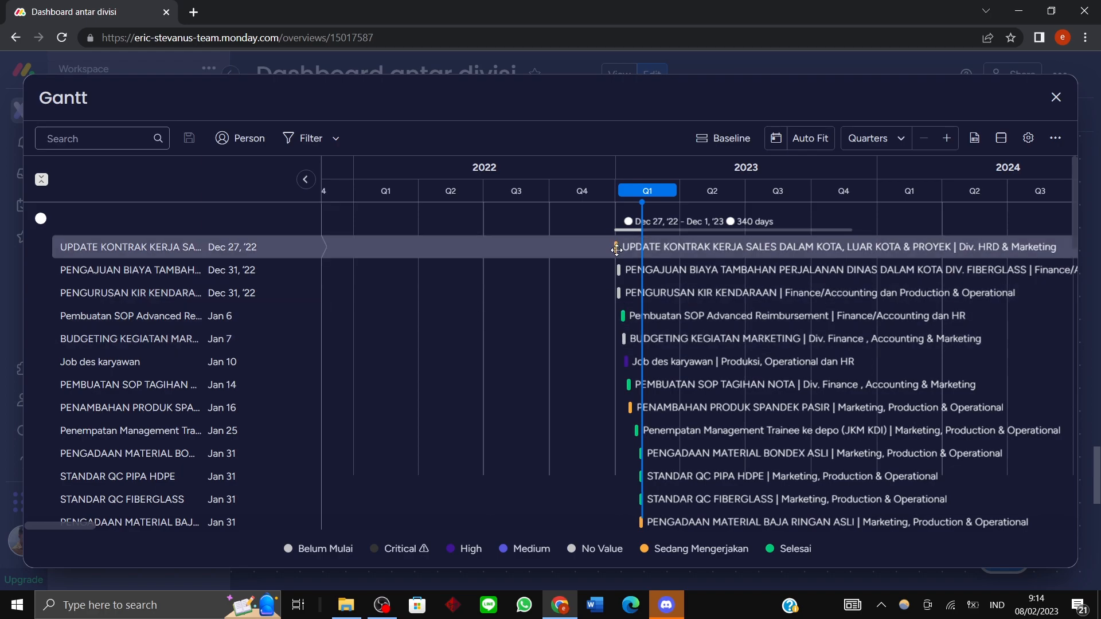
Reopen the UPDATE KONTRAK KERJA SALES task, bring up its Tanggal Deadline calendar and close the card without changing the date.
click(616, 249)
scroll(722, 341, down, 3)
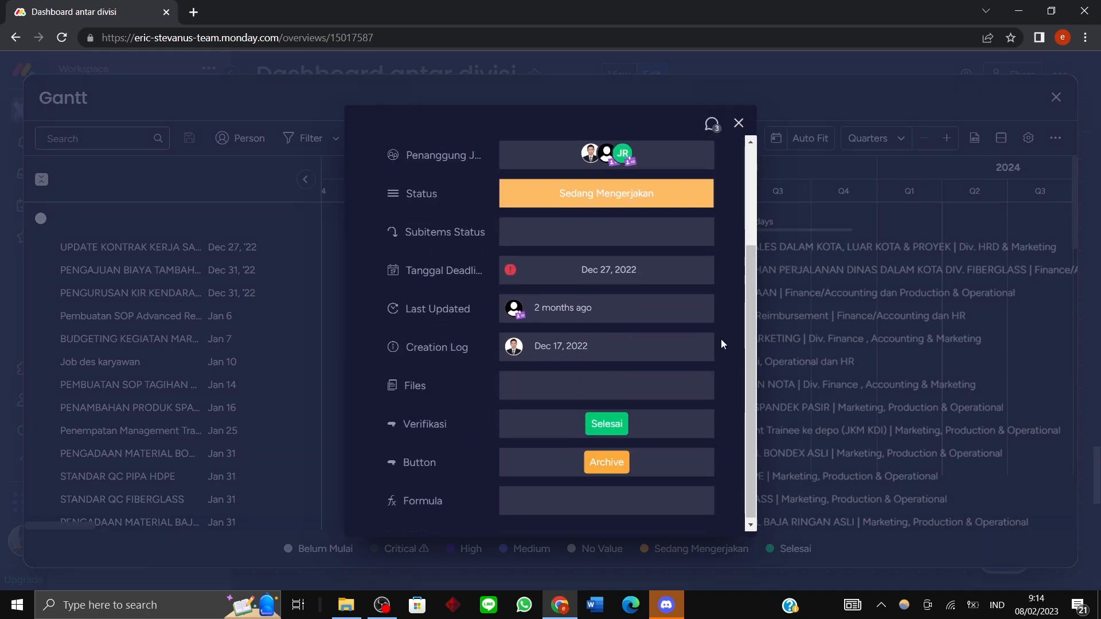
click(625, 270)
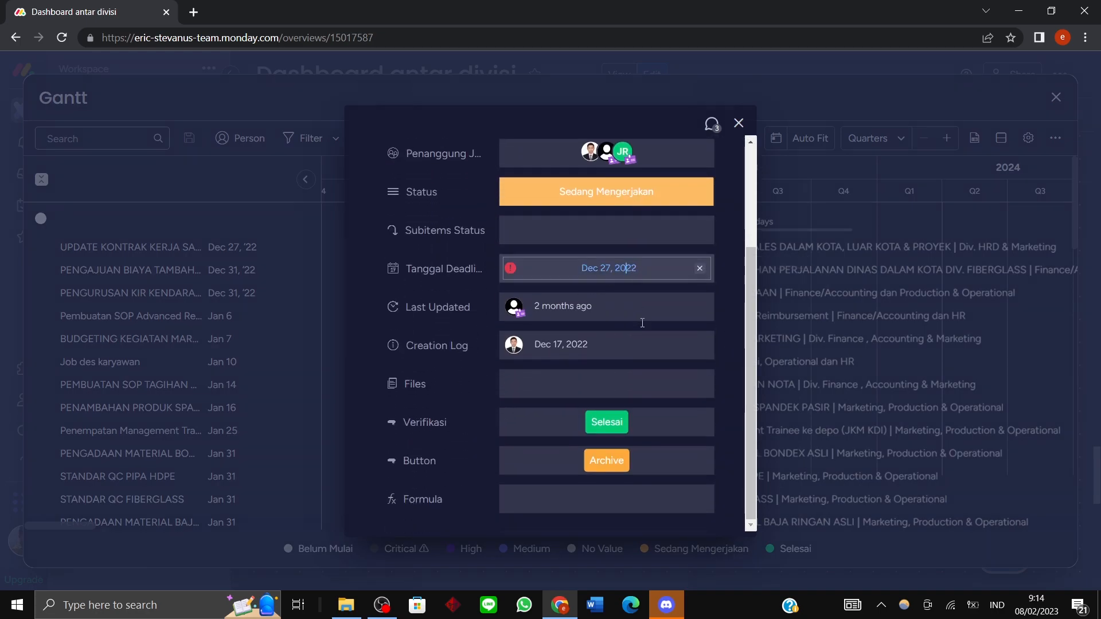
click(513, 271)
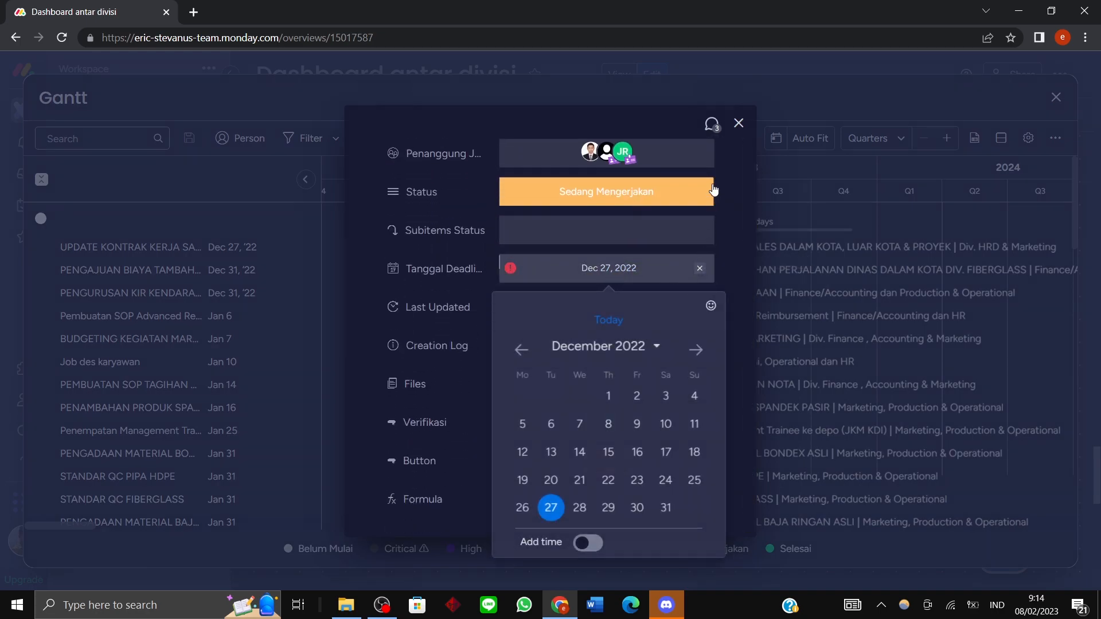
click(662, 133)
click(739, 124)
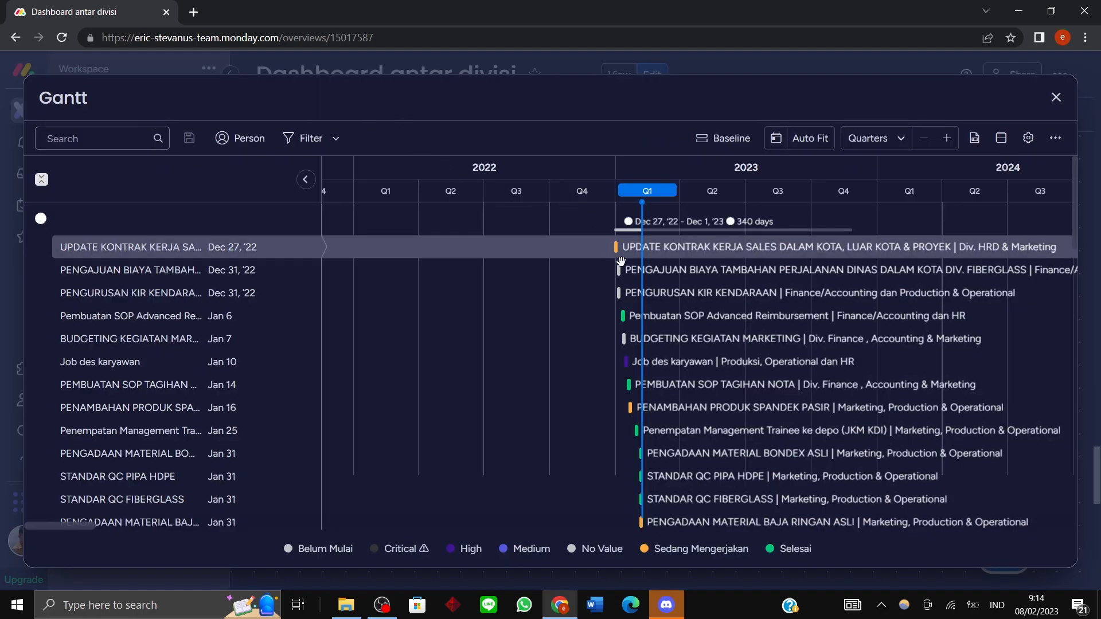
Switch the Gantt timescale to Days and bring January 31 of Week 5 into view.
scroll(716, 261, down, 4)
scroll(710, 277, up, 4)
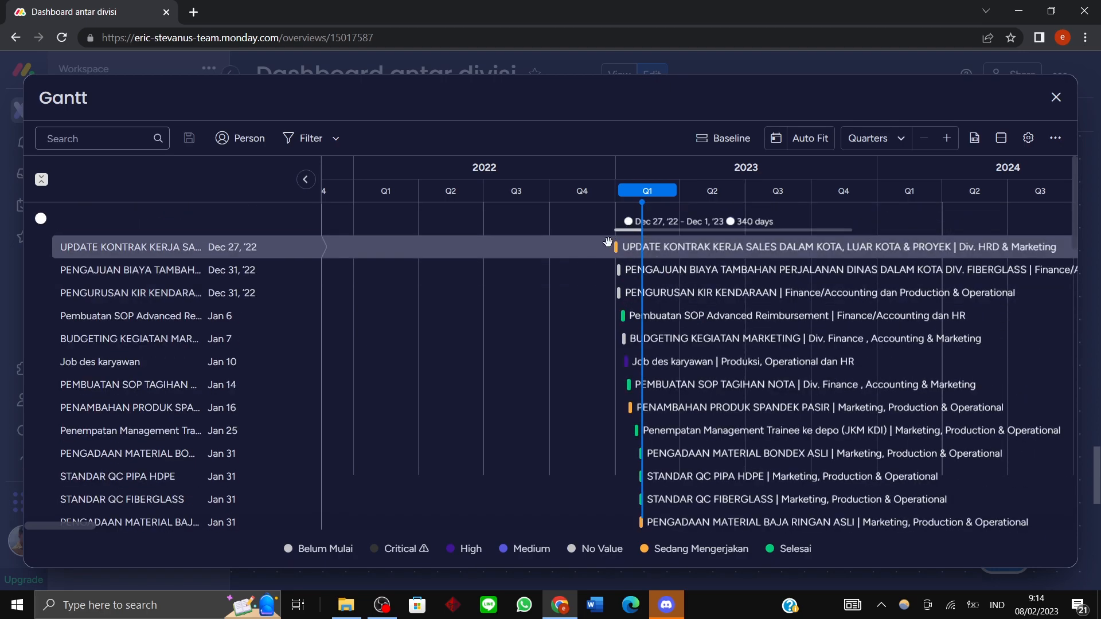
scroll(625, 312, down, 3)
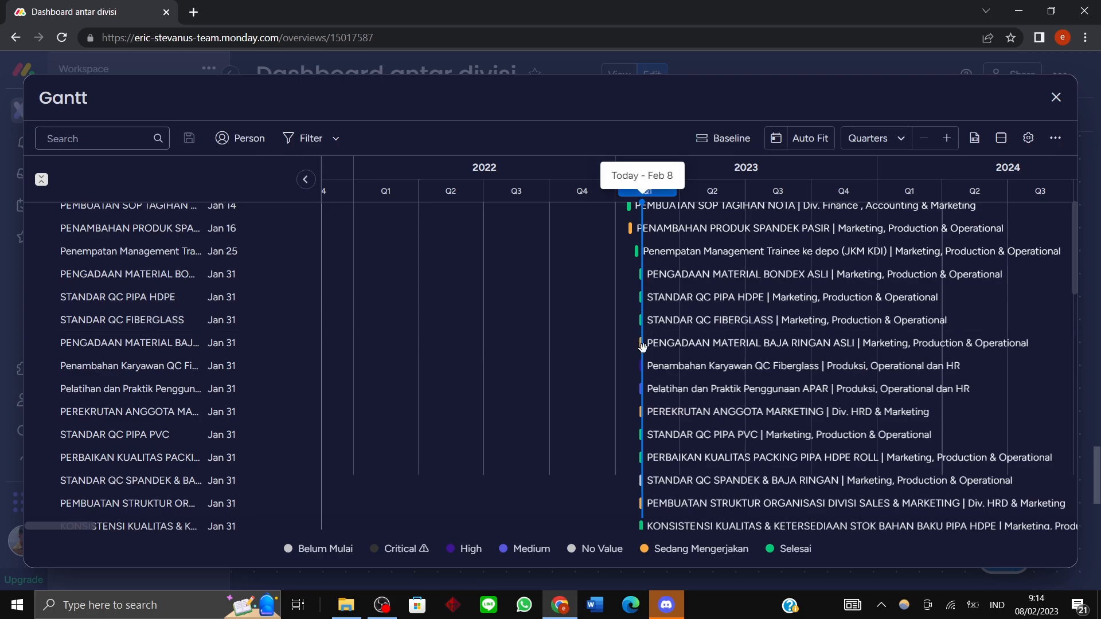
scroll(642, 347, down, 2)
scroll(725, 258, up, 2)
click(905, 137)
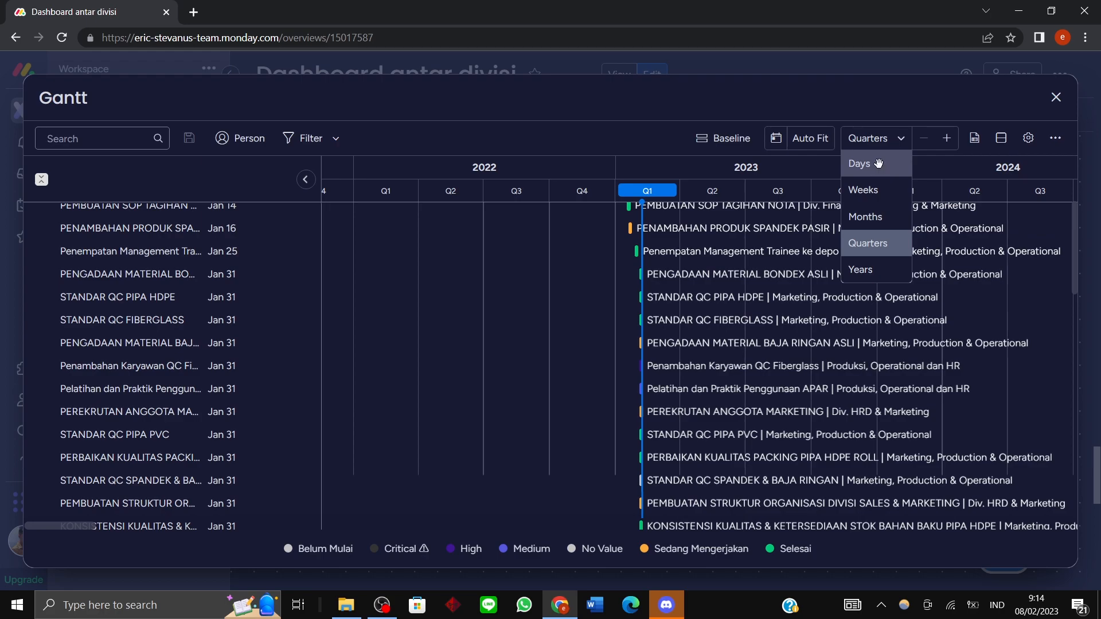
click(859, 163)
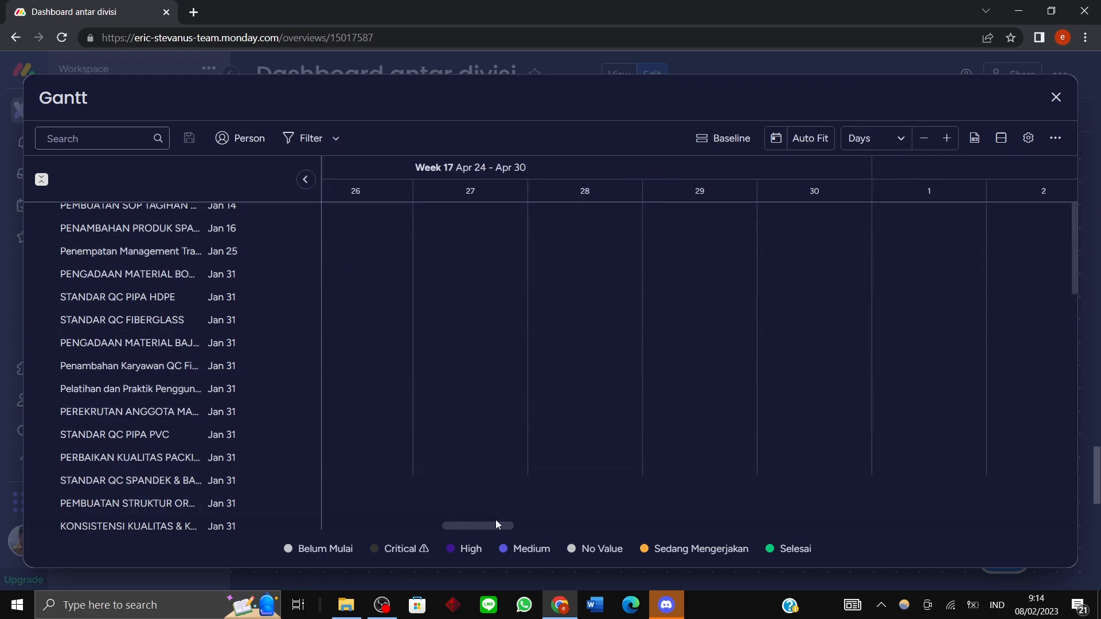
mouse_move(495, 527)
mouse_down()
mouse_move(463, 527)
mouse_move(518, 524)
mouse_move(465, 525)
mouse_move(477, 524)
mouse_up()
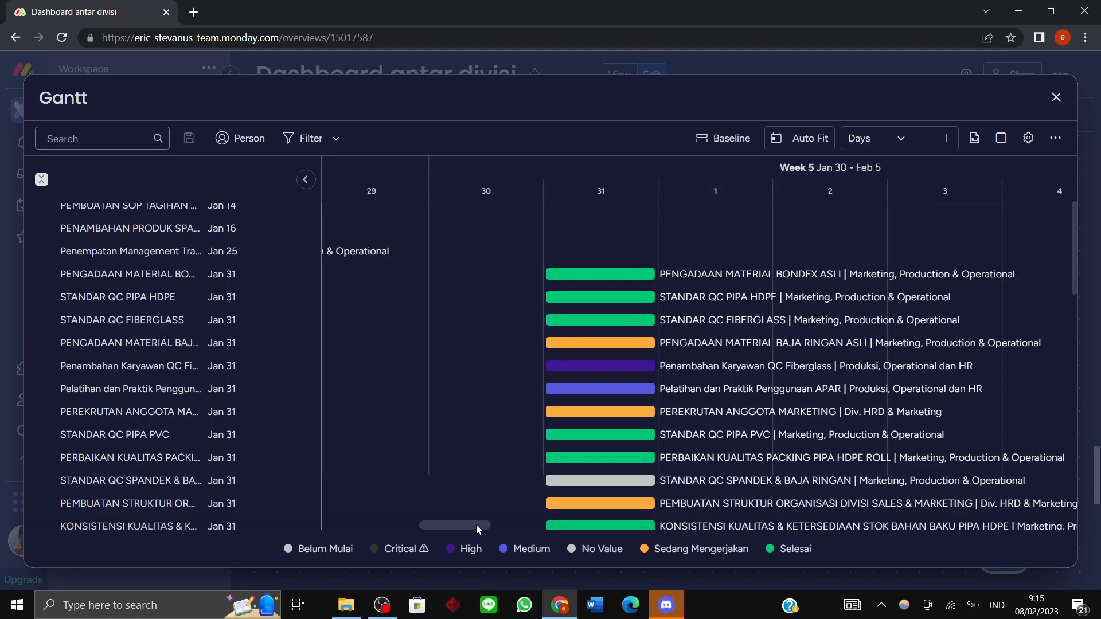
Examine the daily Gantt bars of the tasks due January 31 and close the expanded Gantt view.
scroll(546, 414, down, 5)
scroll(546, 413, up, 5)
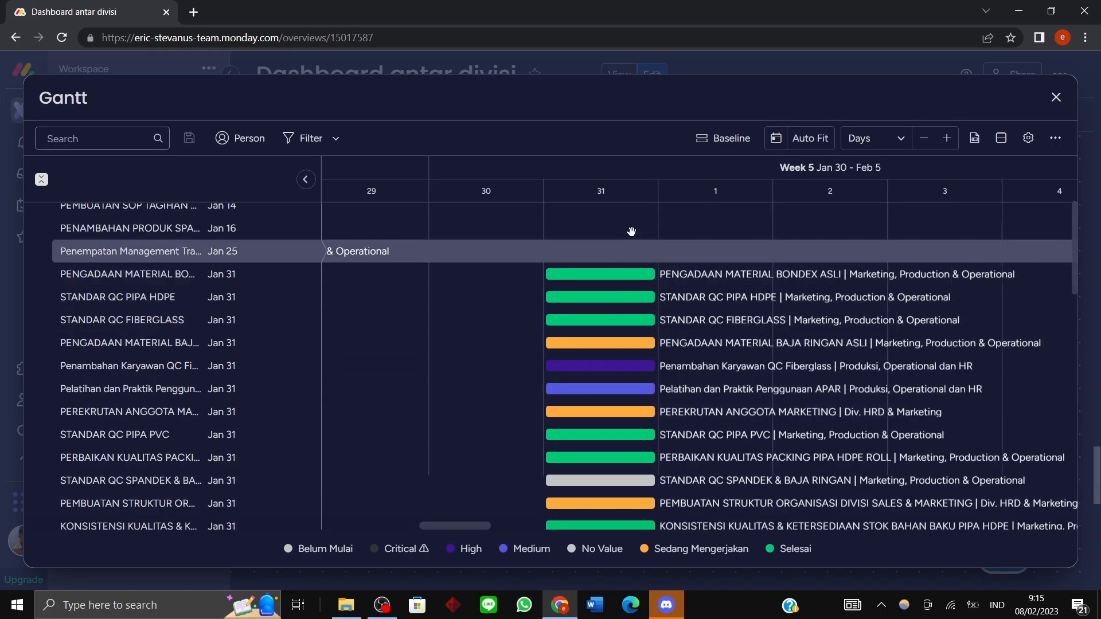
drag(627, 195, 636, 194)
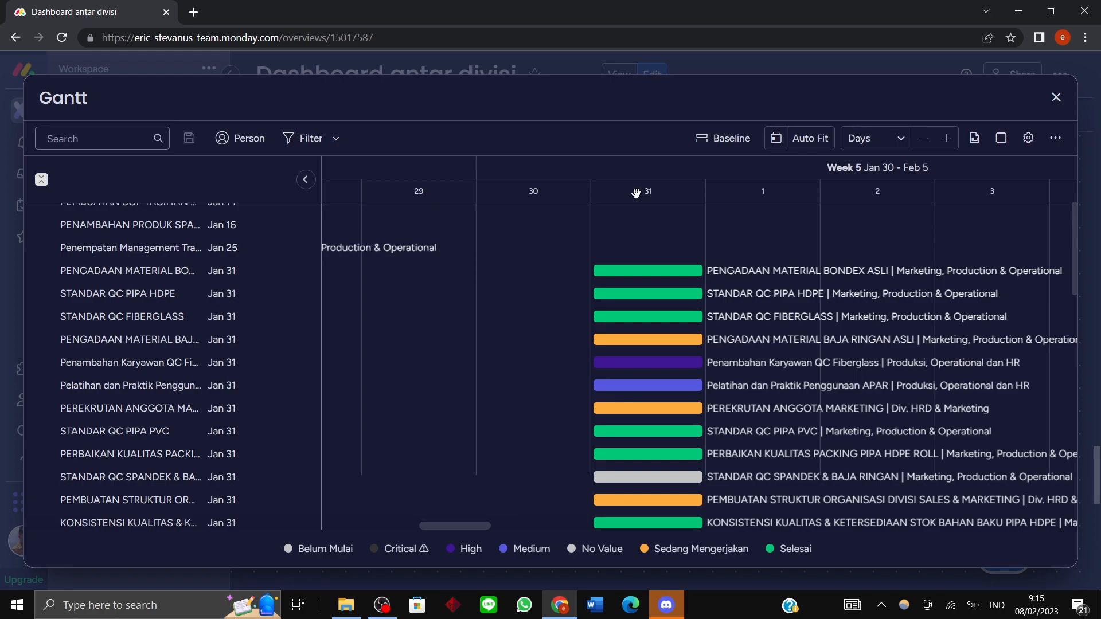
scroll(638, 248, down, 2)
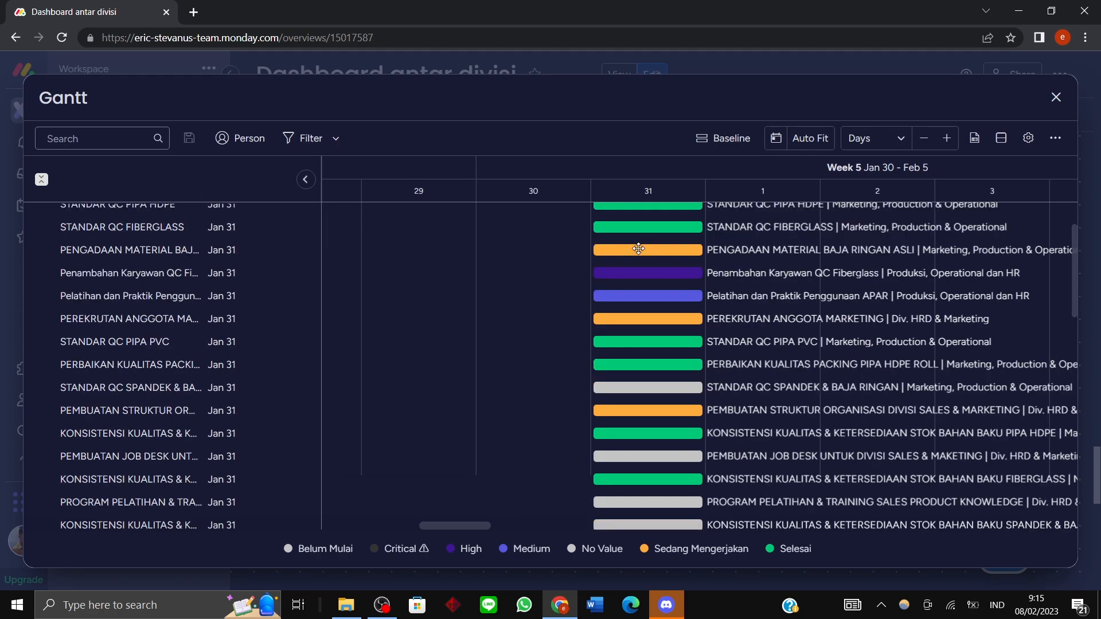
scroll(640, 249, down, 2)
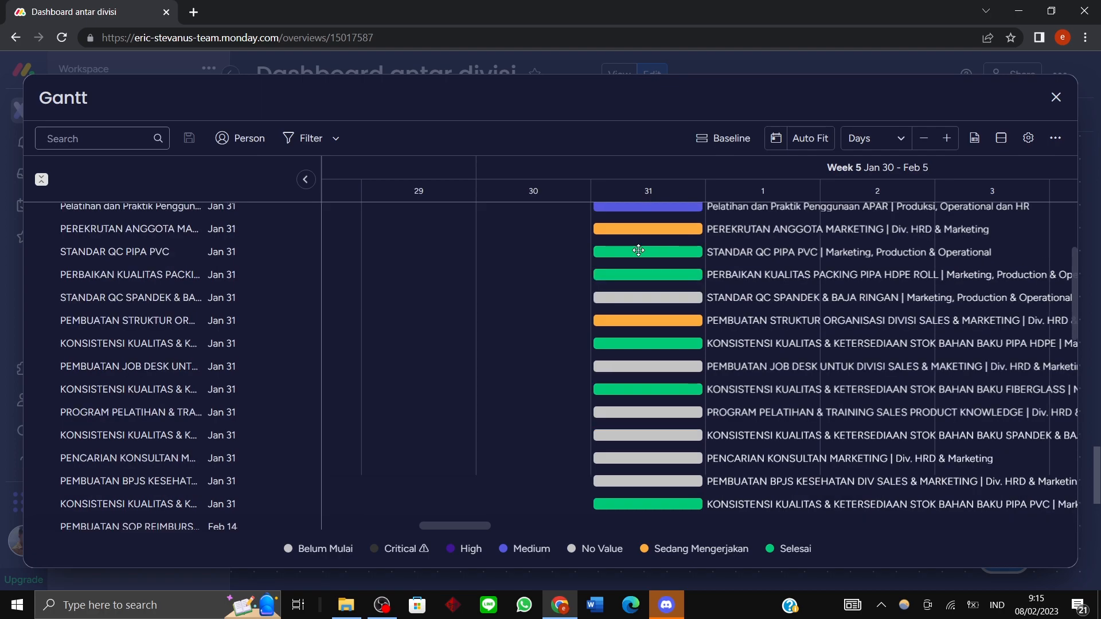
drag(554, 173, 649, 241)
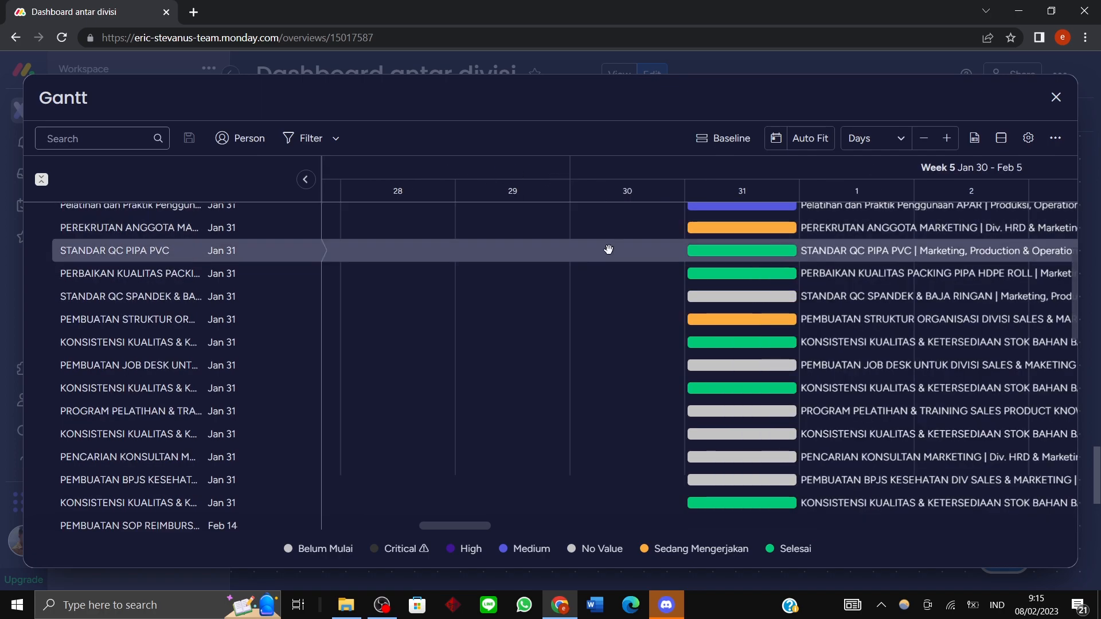
scroll(614, 270, up, 2)
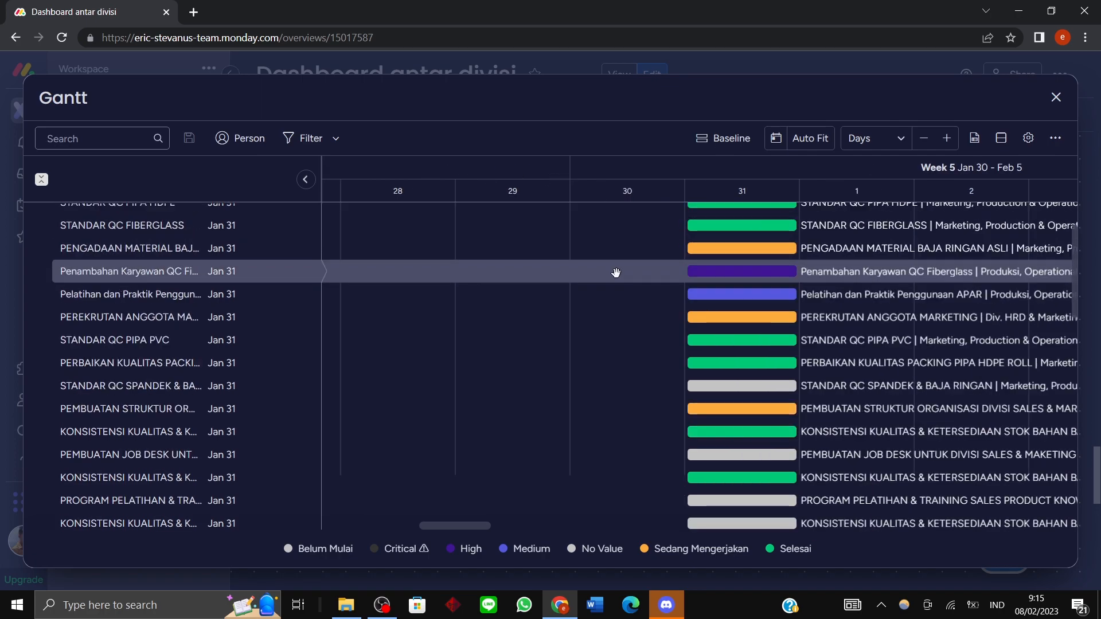
click(1099, 465)
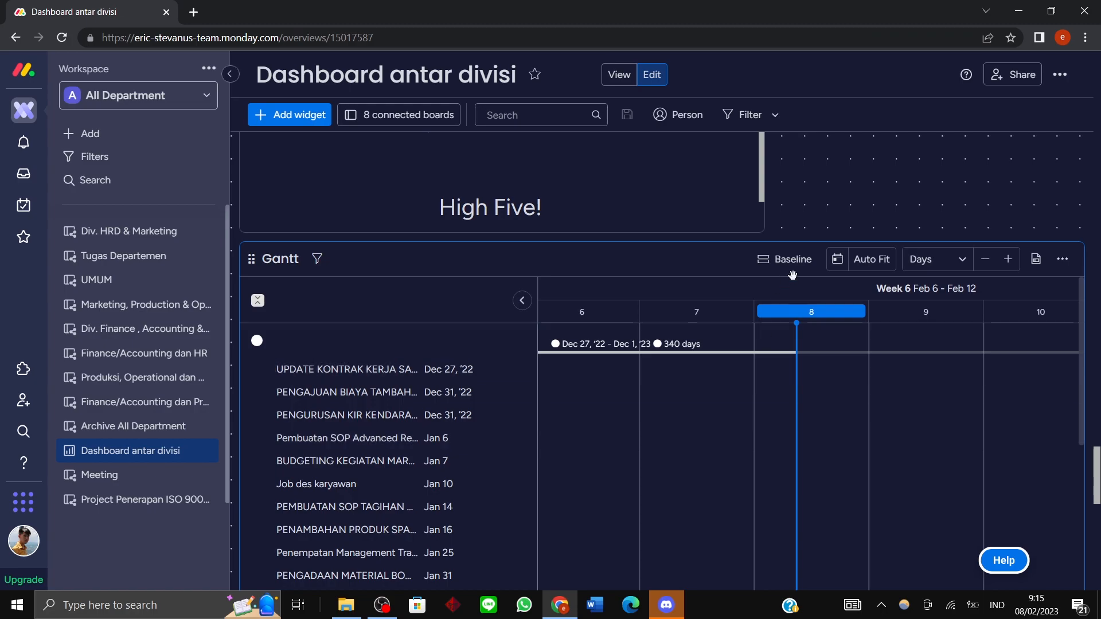
Reopen the Gantt widget in its expanded view and set its timescale to Weeks.
scroll(1095, 253, down, 3)
scroll(1095, 232, up, 2)
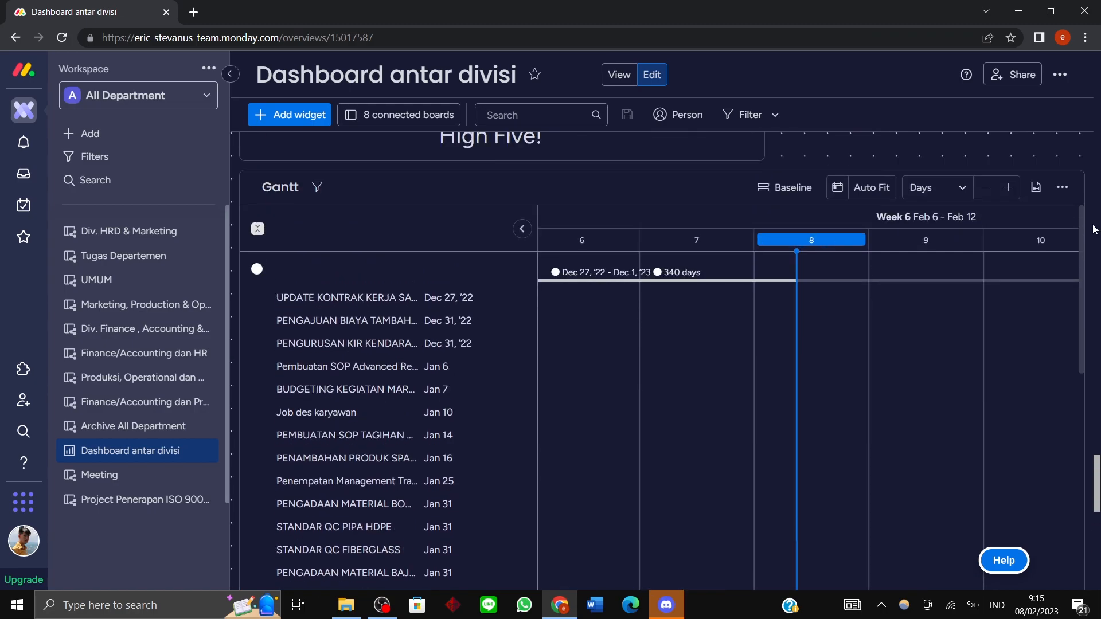
click(1063, 187)
click(1009, 219)
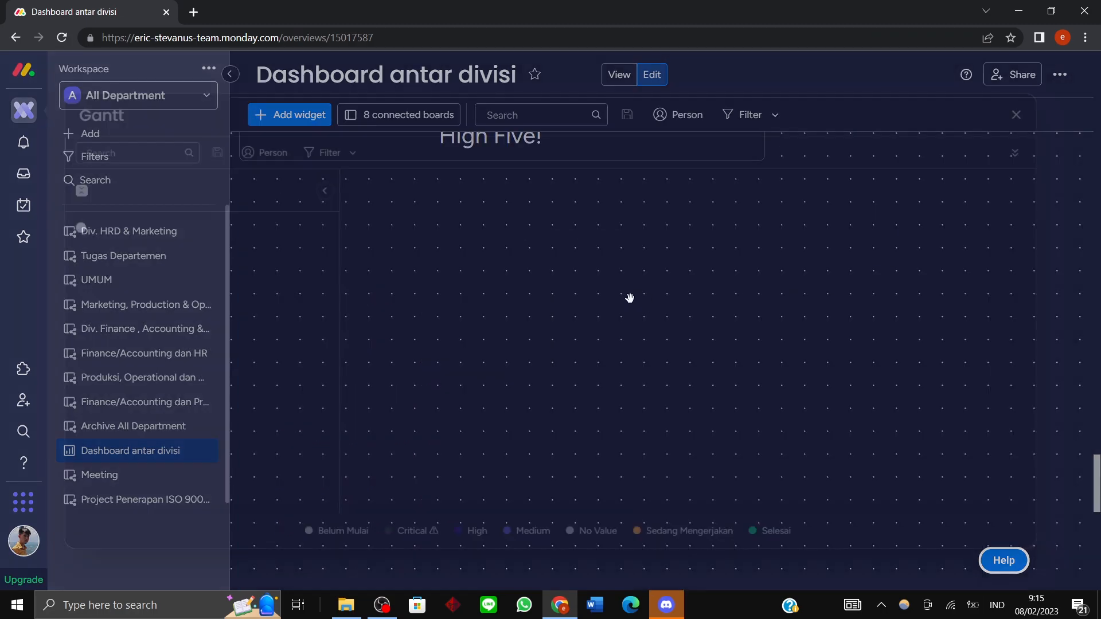
click(866, 138)
click(867, 189)
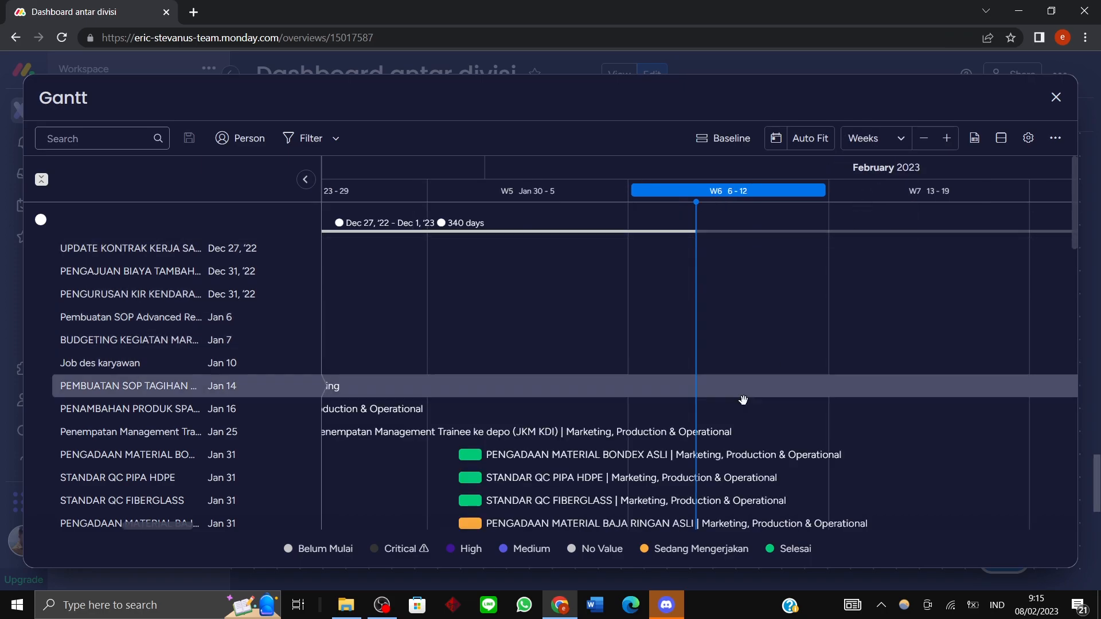
Examine the status colours of the tasks due in week W5, January 30 to February 5, in the weekly Gantt.
scroll(751, 384, down, 5)
scroll(501, 377, up, 2)
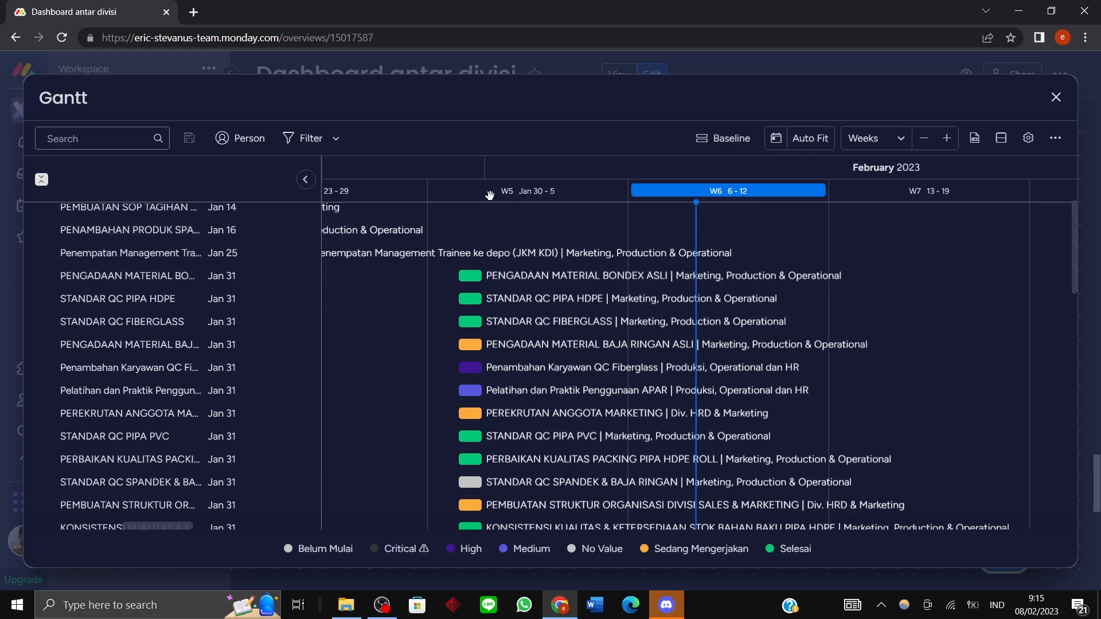
scroll(473, 302, down, 5)
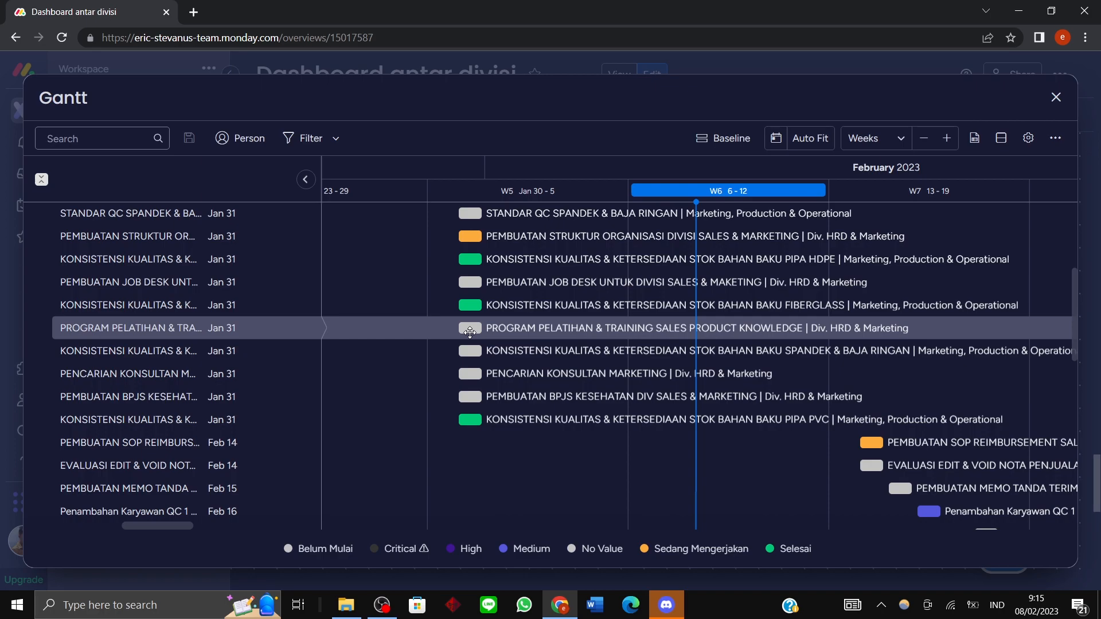
scroll(469, 332, up, 5)
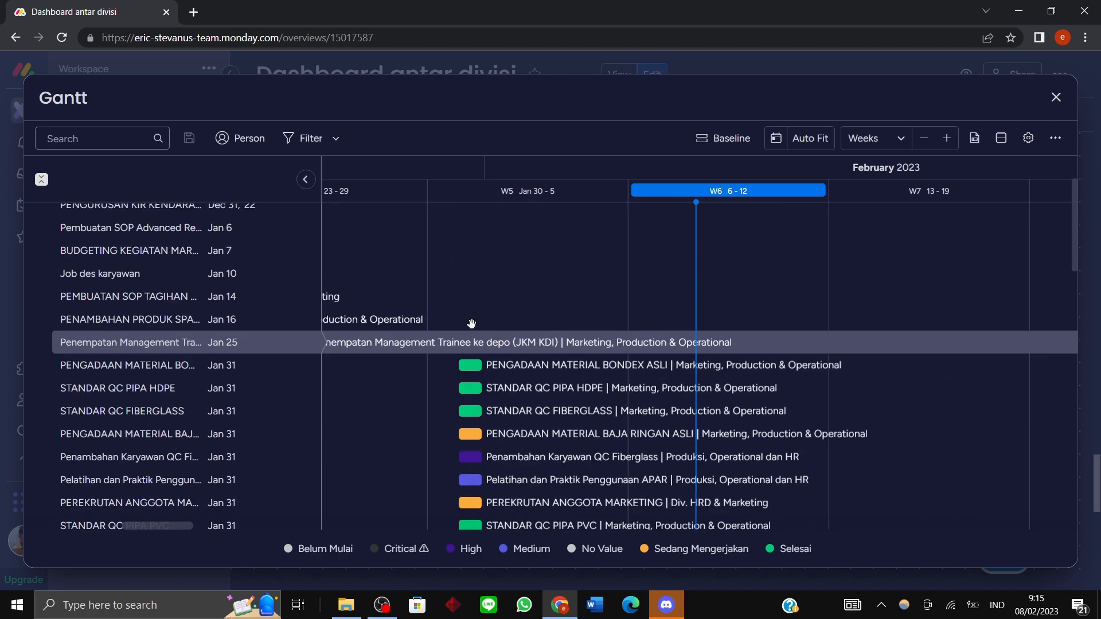
scroll(474, 298, down, 5)
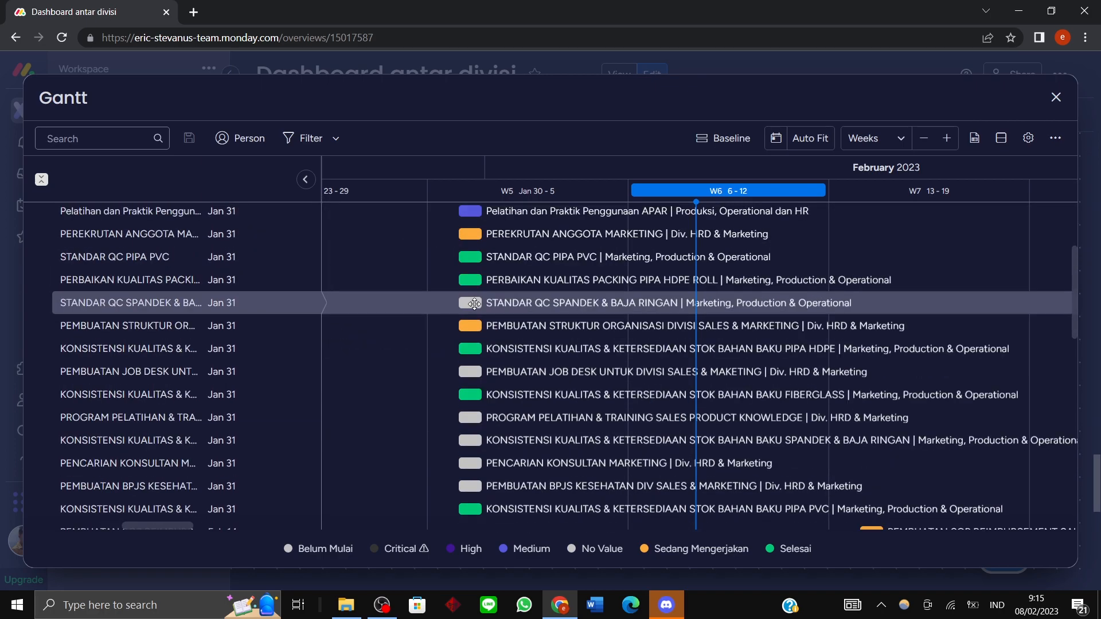
scroll(474, 310, down, 2)
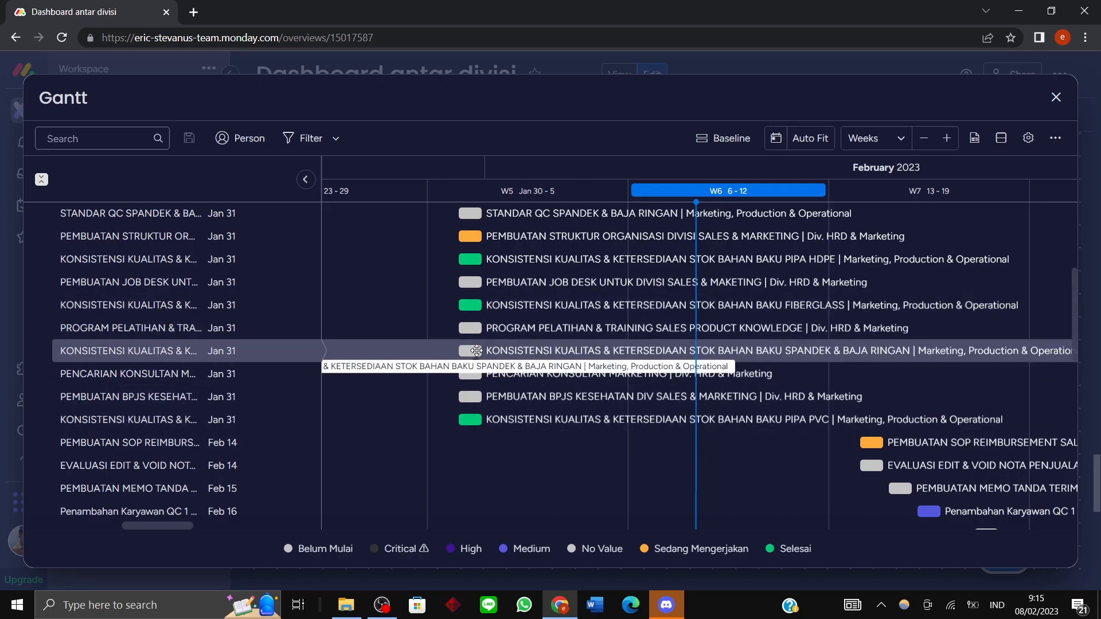
scroll(476, 353, down, 2)
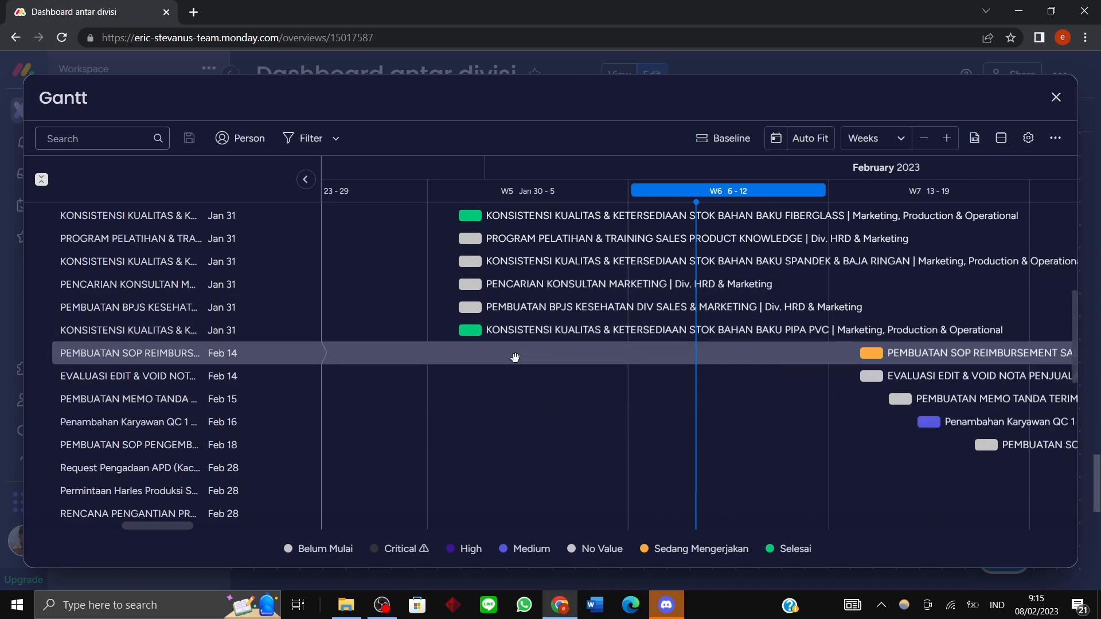
Follow the weekly Gantt timeline through the tasks due from mid-February to late March 2023.
scroll(840, 460, down, 1)
scroll(840, 460, right, 2)
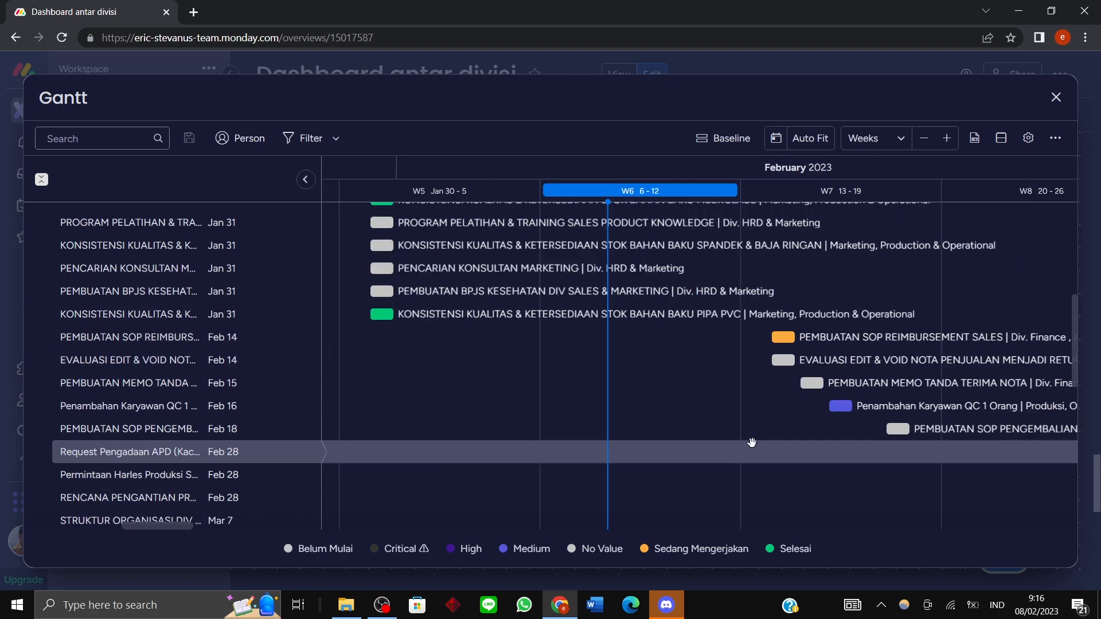
scroll(602, 315, down, 3)
scroll(602, 316, right, 5)
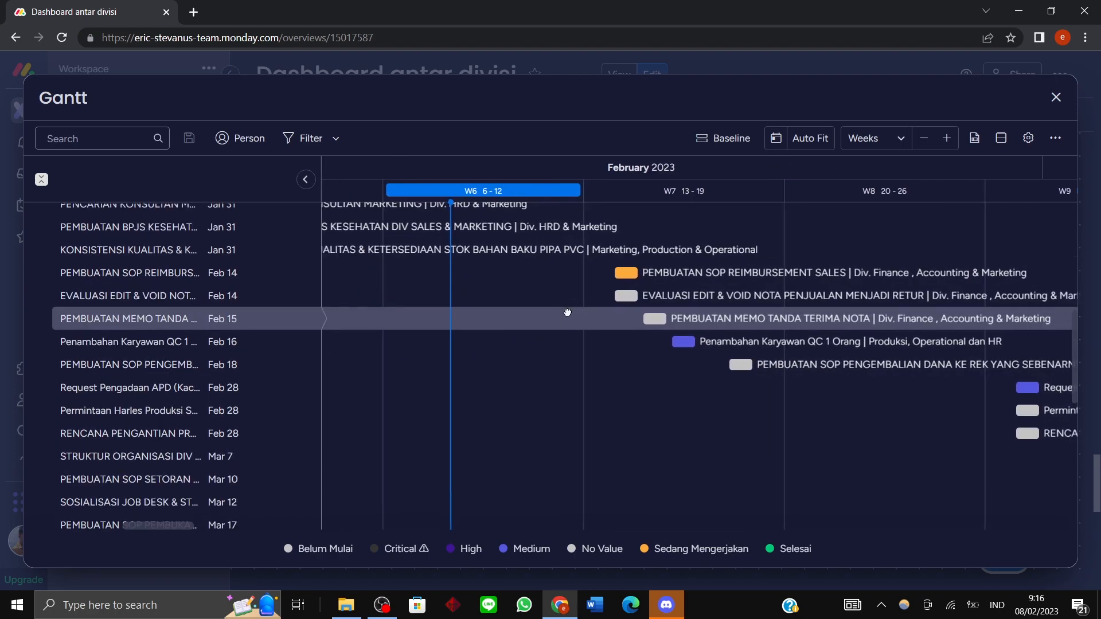
scroll(553, 255, up, 2)
scroll(553, 254, left, 1)
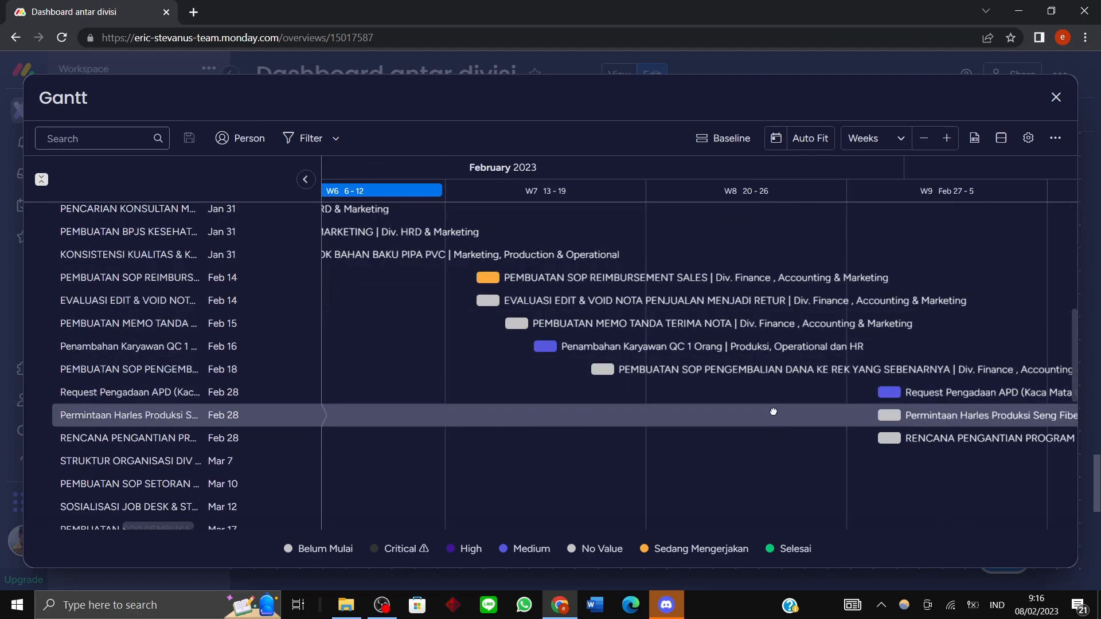
scroll(555, 361, down, 1)
scroll(555, 362, right, 3)
scroll(555, 362, down, 1)
scroll(555, 361, right, 1)
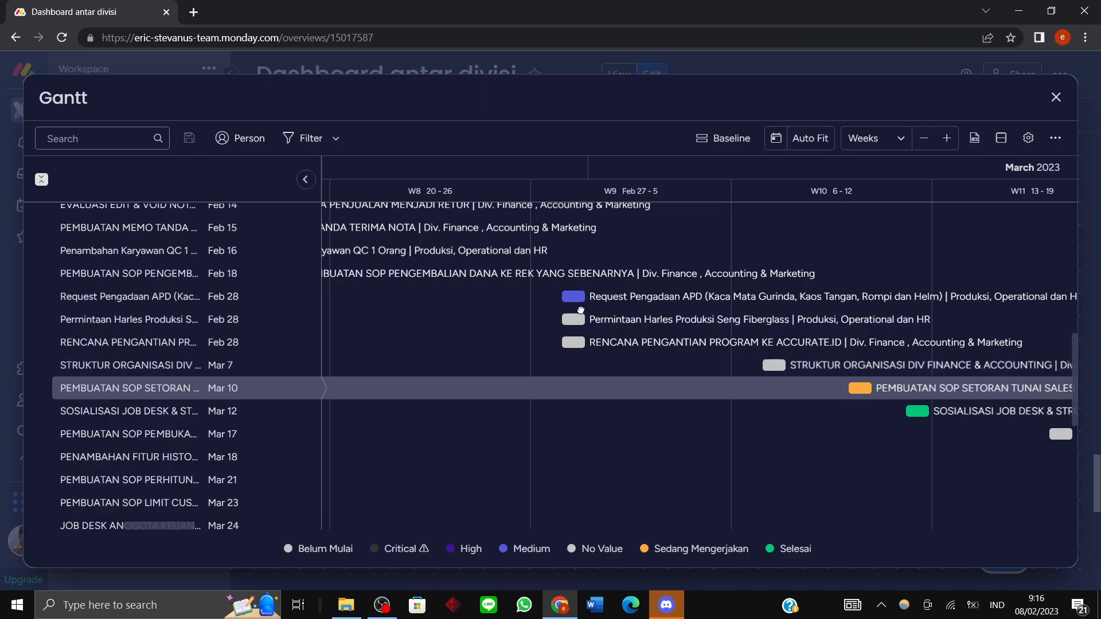
scroll(579, 310, down, 1)
scroll(579, 310, right, 3)
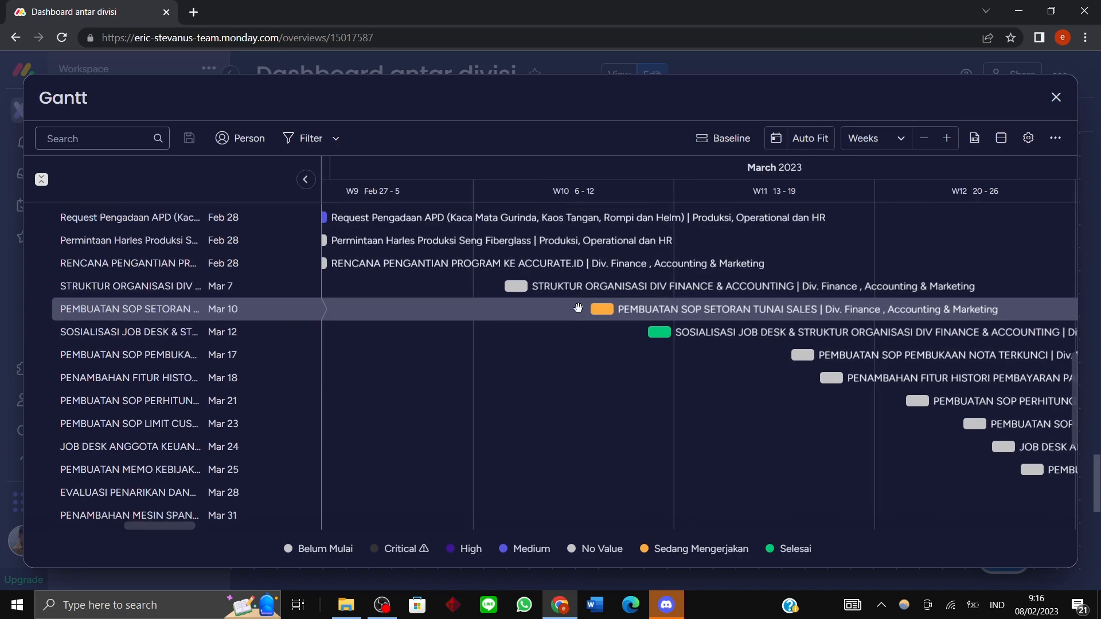
Close the expanded Gantt view and search the dashboard's Files Gallery for "kop".
click(1056, 98)
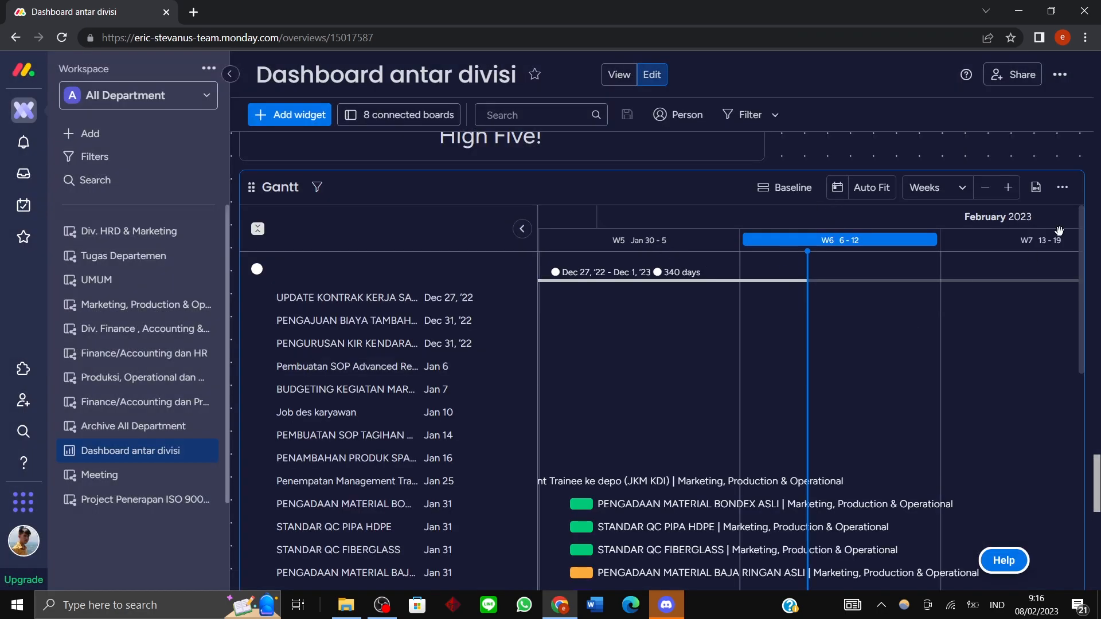
scroll(663, 246, down, 5)
scroll(662, 361, down, 5)
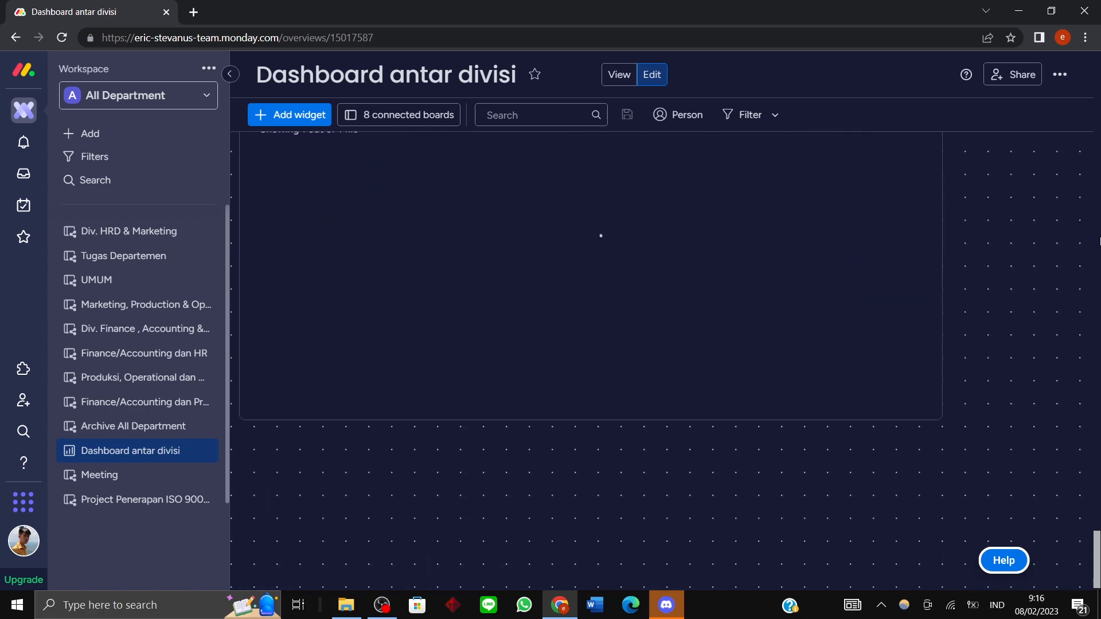
scroll(784, 272, up, 1)
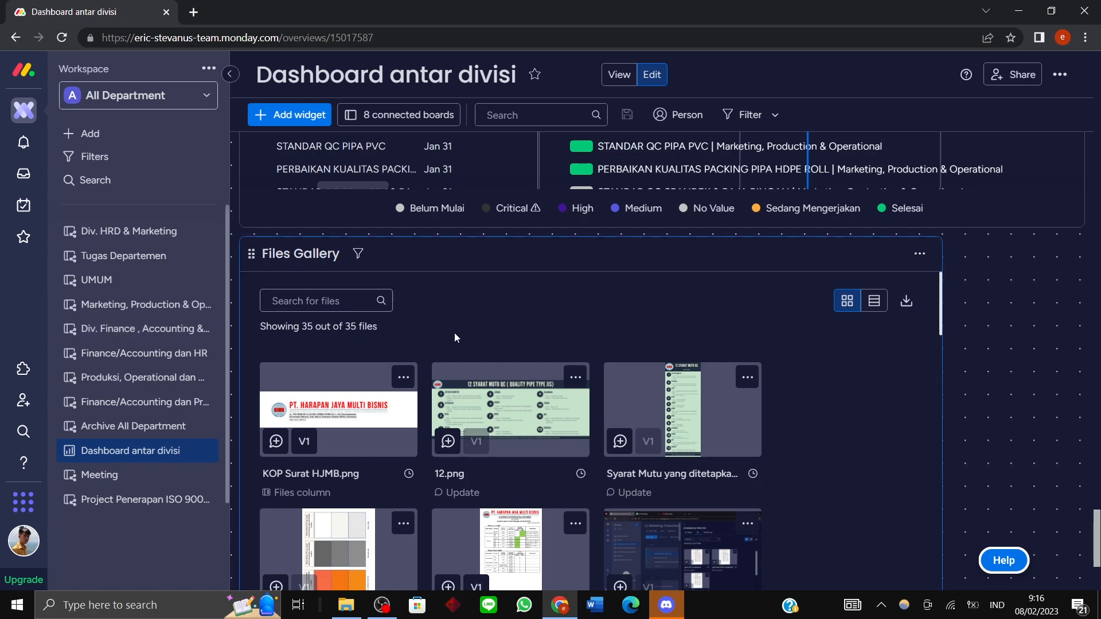
click(356, 302)
text(kop)
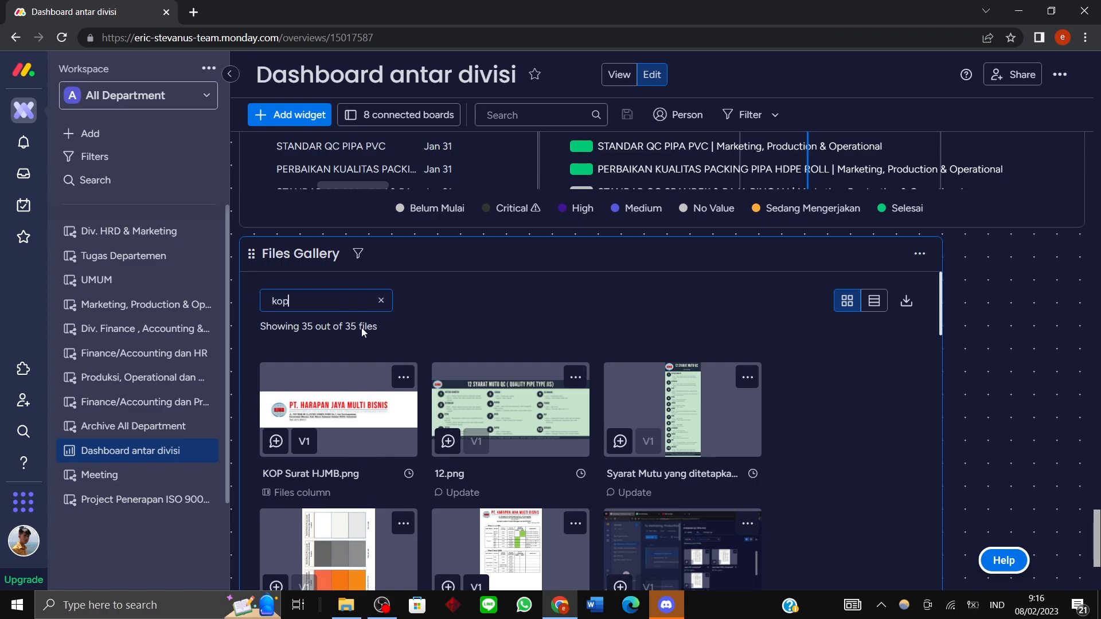
Replace the Files Gallery search term with "coa".
key(BackSpace)
key(BackSpace)
key(BackSpace)
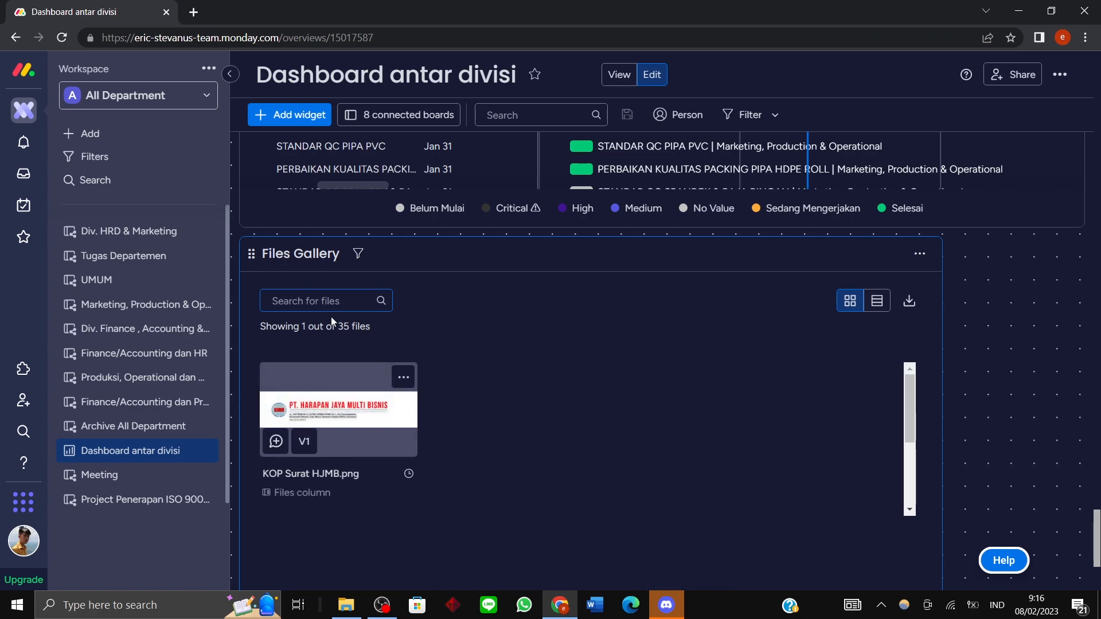
text(coa)
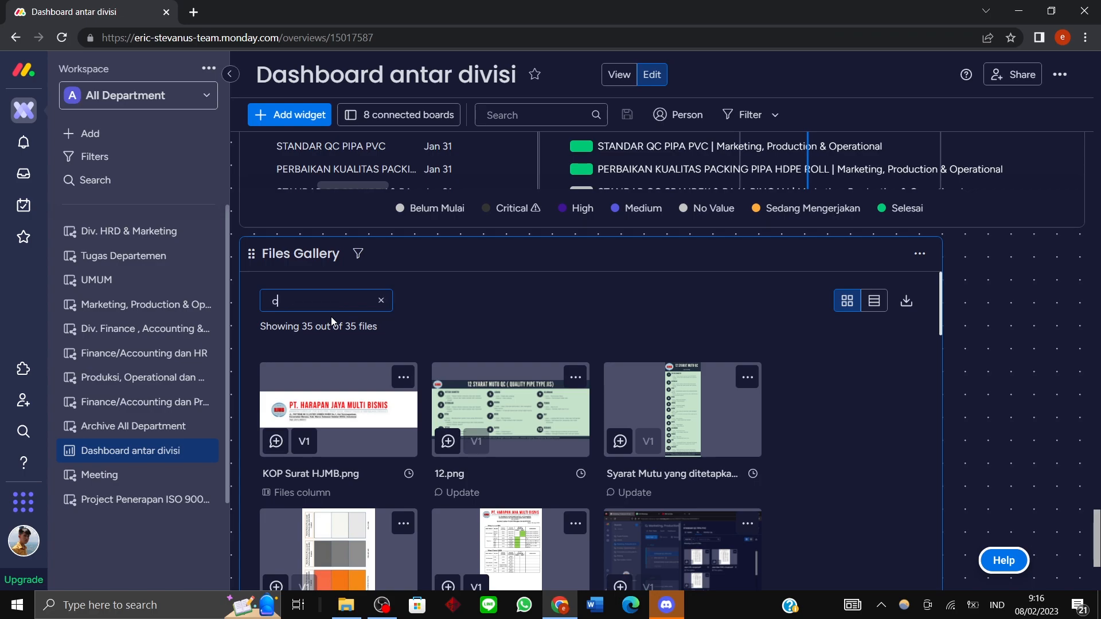
Search the Files Gallery for "syara" instead.
key(BackSpace)
key(BackSpace)
key(BackSpace)
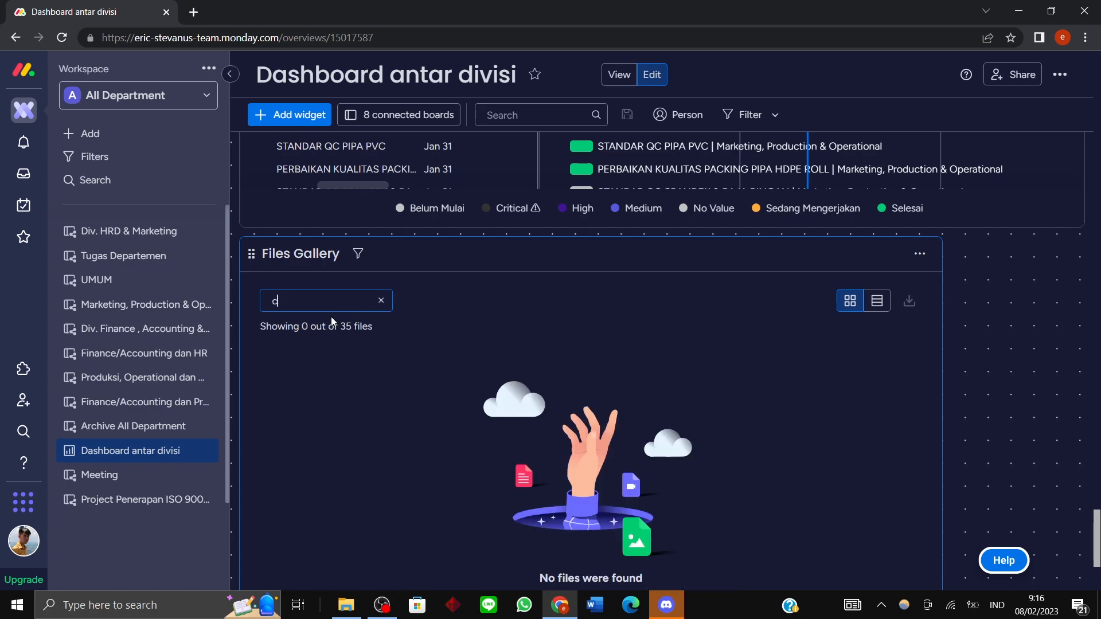
text(syara)
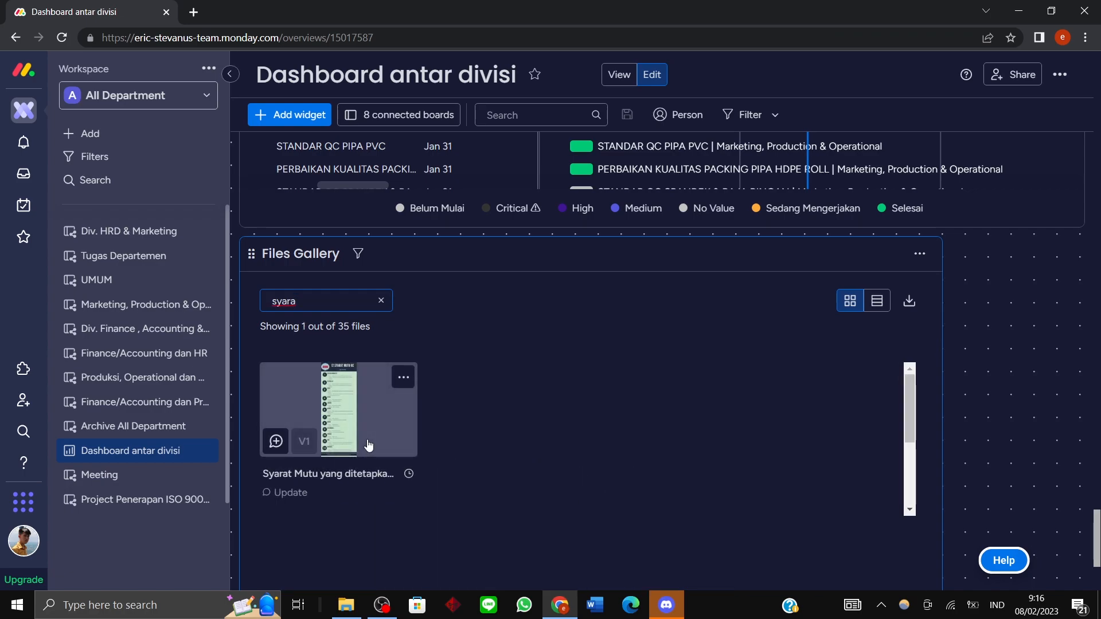
Open the Syarat Mutu image in the file viewer, close it and clear the gallery search.
click(403, 378)
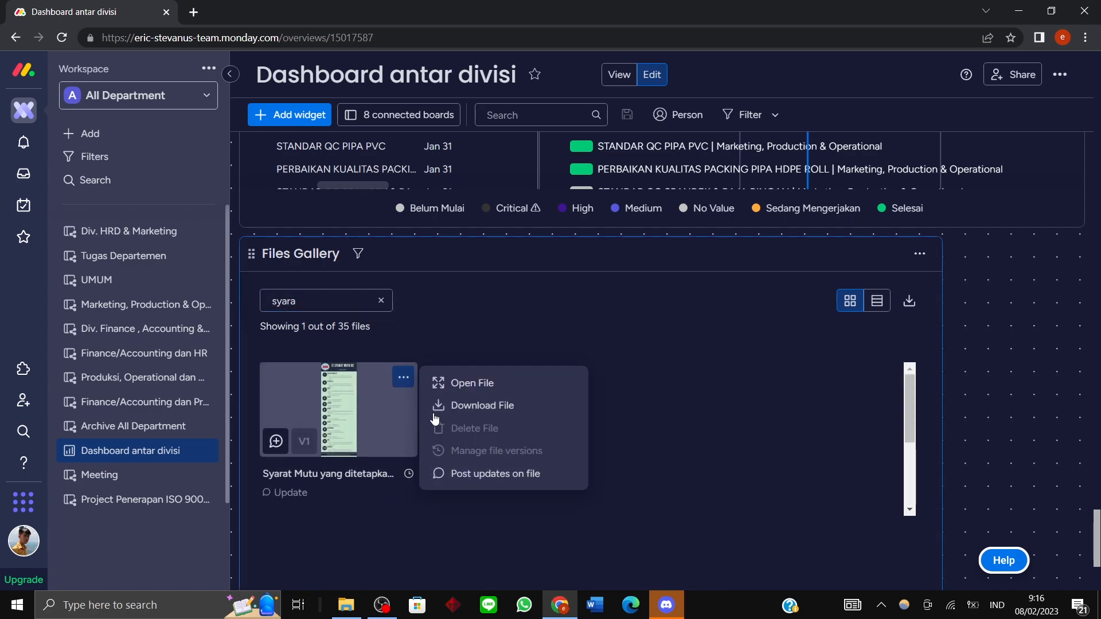
click(481, 381)
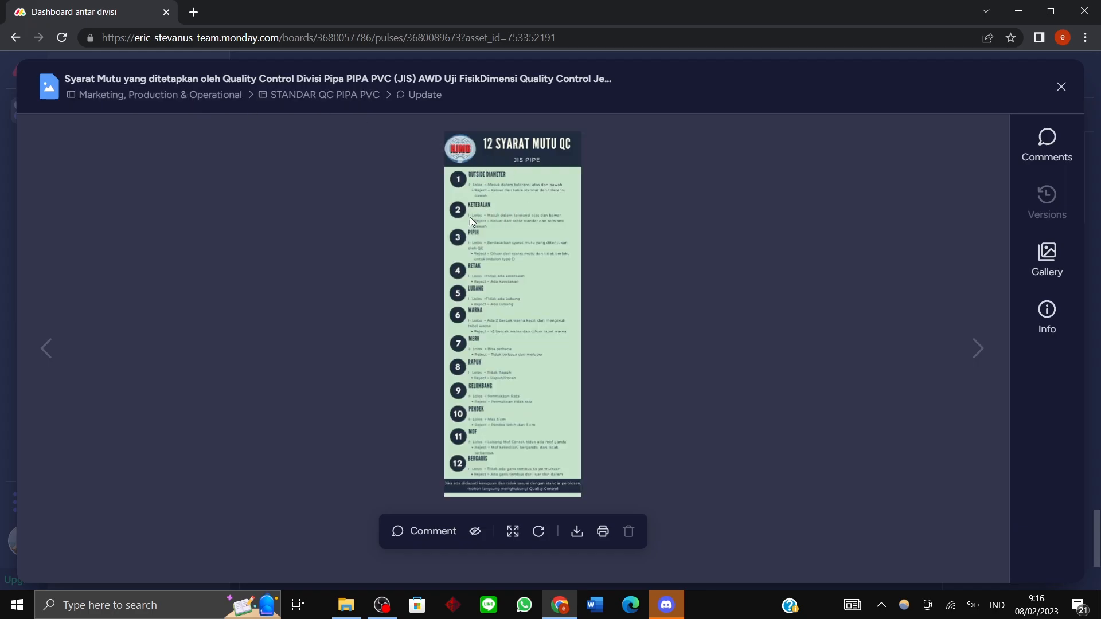
click(1061, 87)
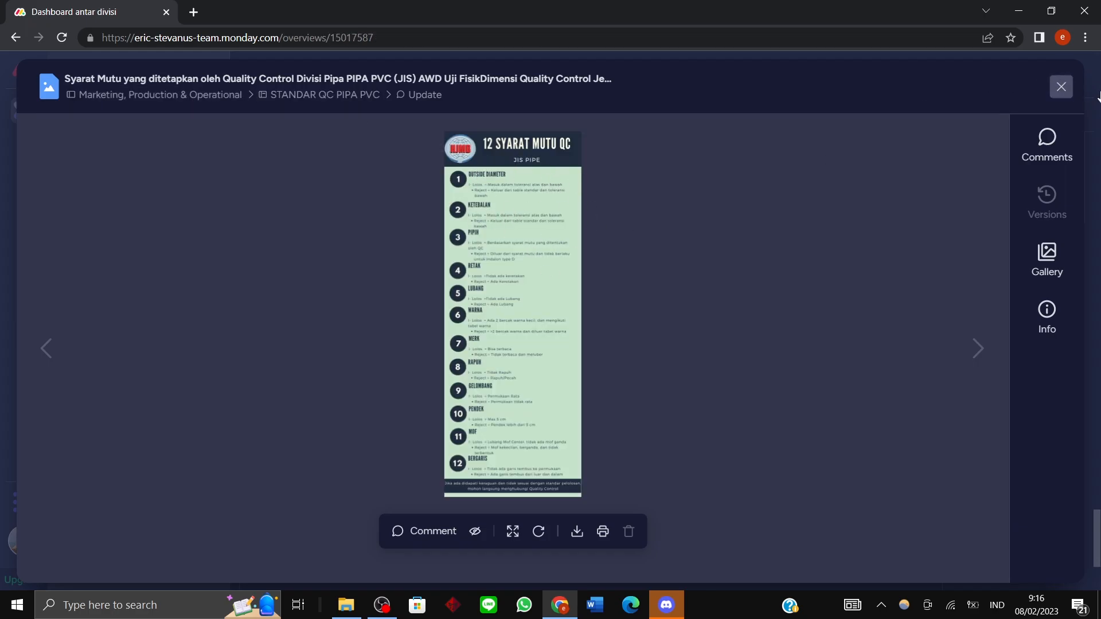
click(381, 301)
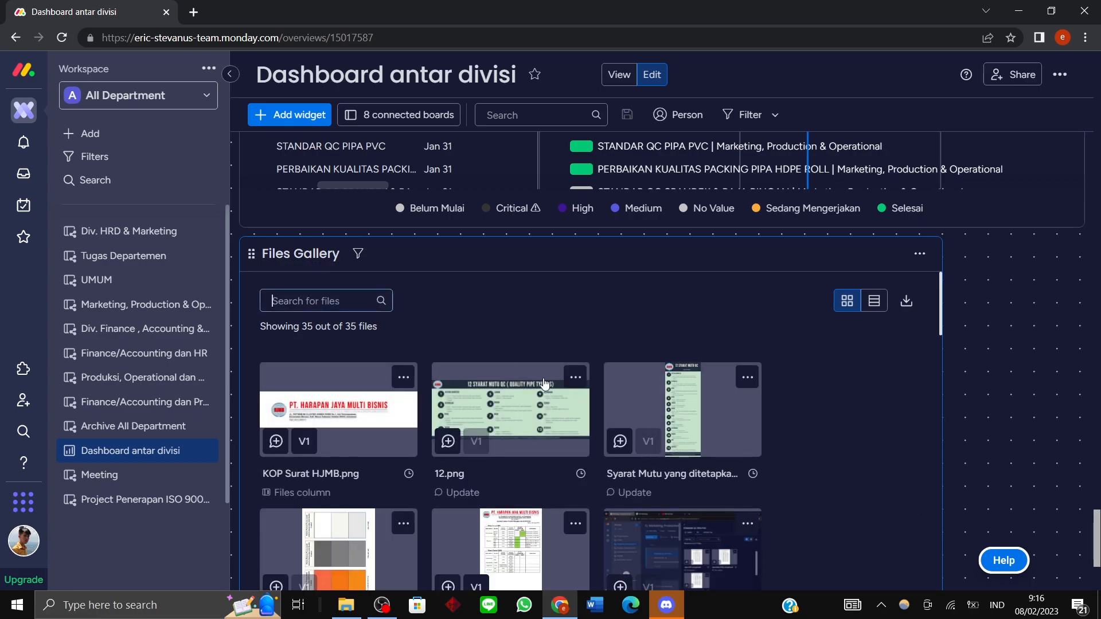
Browse the full Files Gallery from the KOP Surat HJMB.png thumbnail down to the last employee request templates.
scroll(624, 383, down, 7)
scroll(575, 444, up, 7)
scroll(808, 421, down, 10)
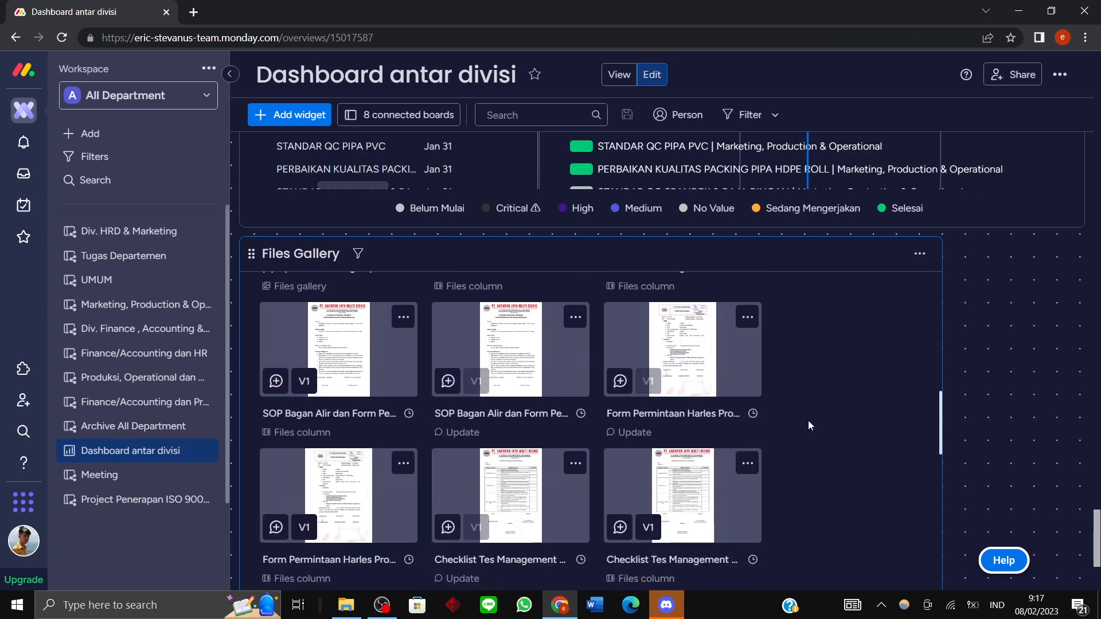
scroll(800, 421, down, 3)
scroll(797, 418, up, 14)
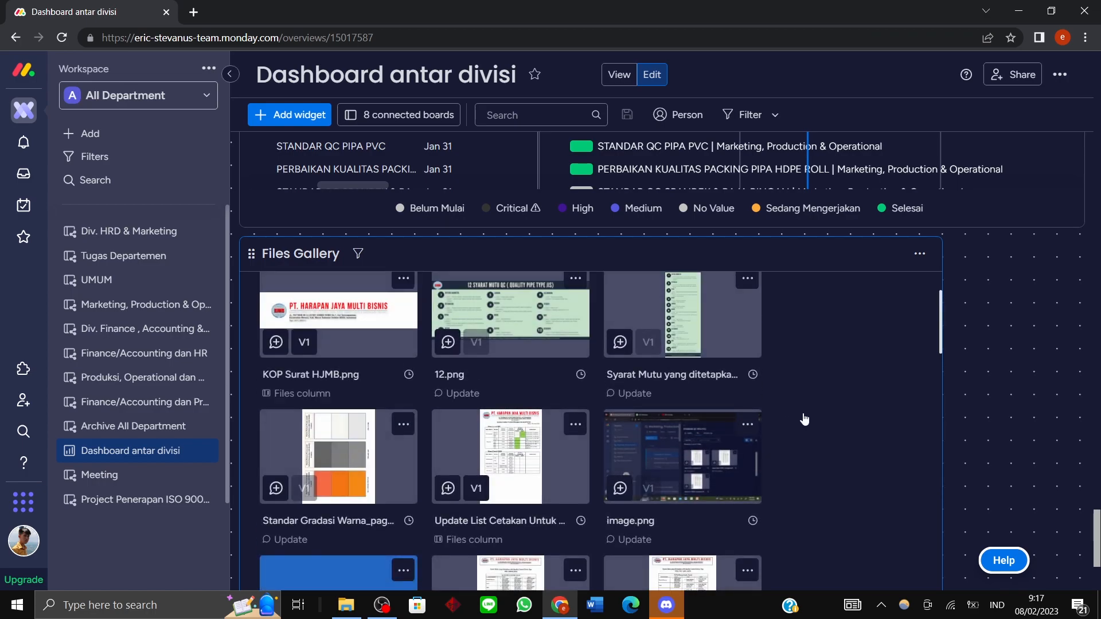
scroll(344, 312, up, 5)
scroll(801, 375, down, 5)
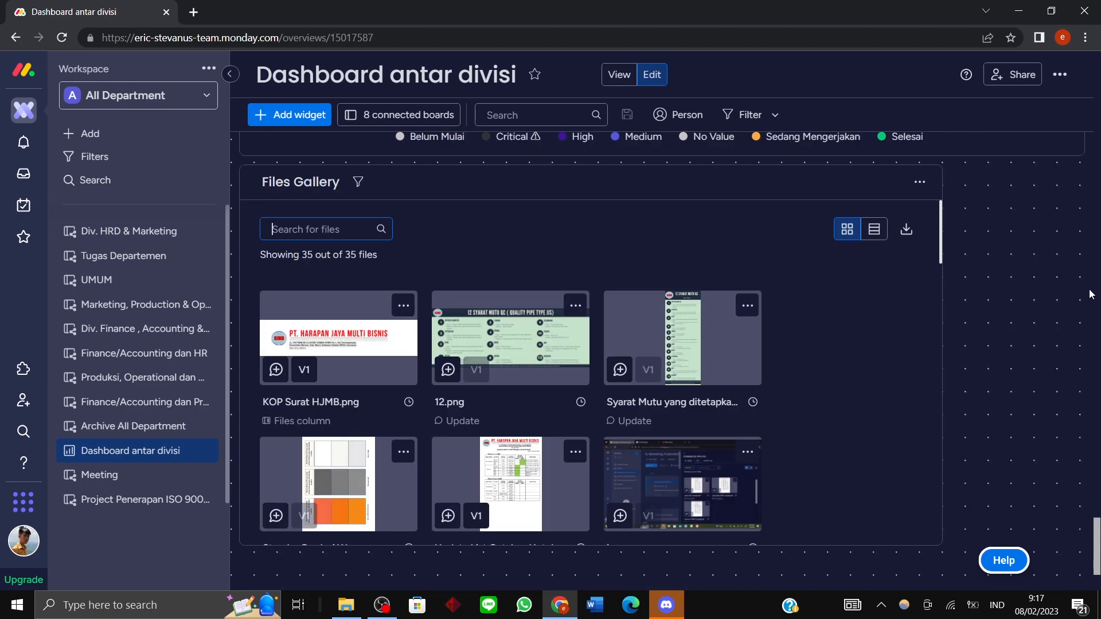
scroll(807, 387, down, 8)
scroll(803, 386, up, 10)
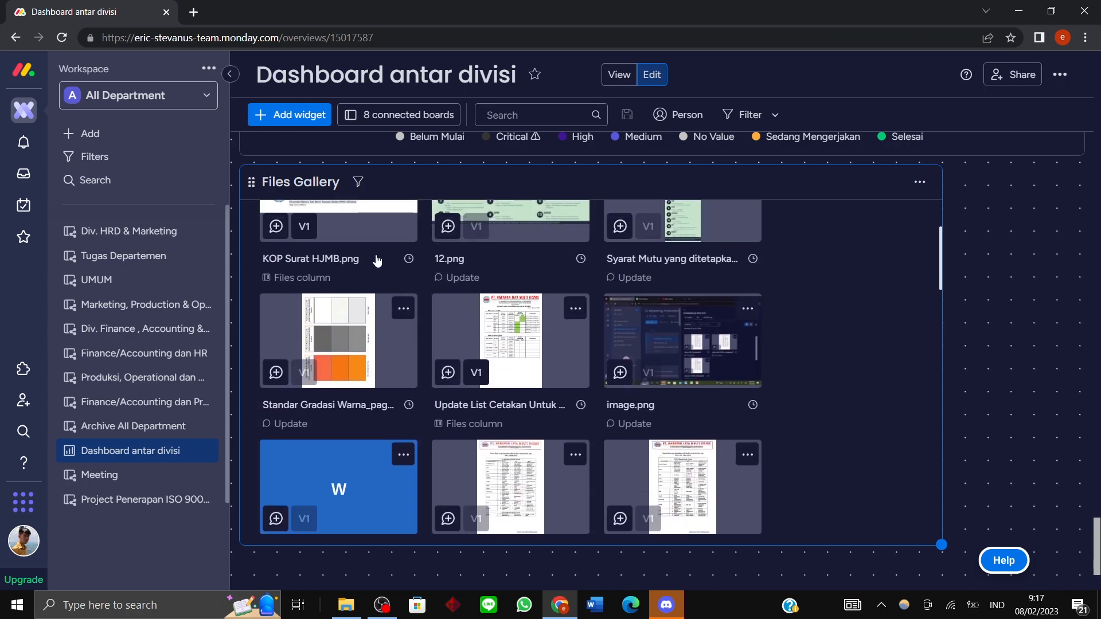
scroll(365, 255, up, 8)
scroll(283, 252, down, 5)
click(289, 225)
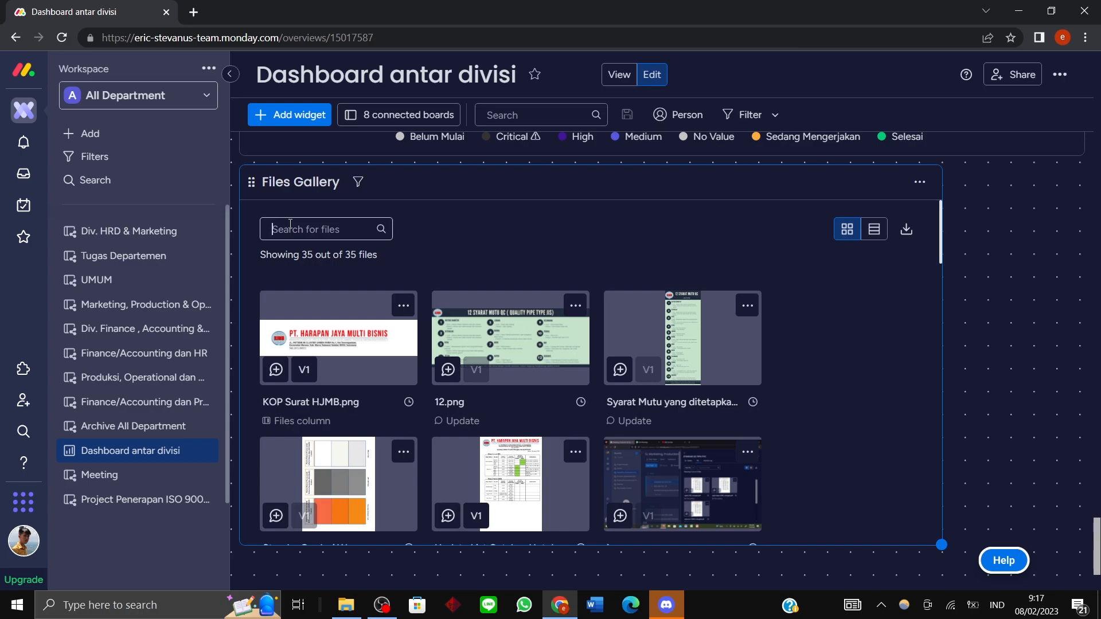
scroll(512, 318, down, 20)
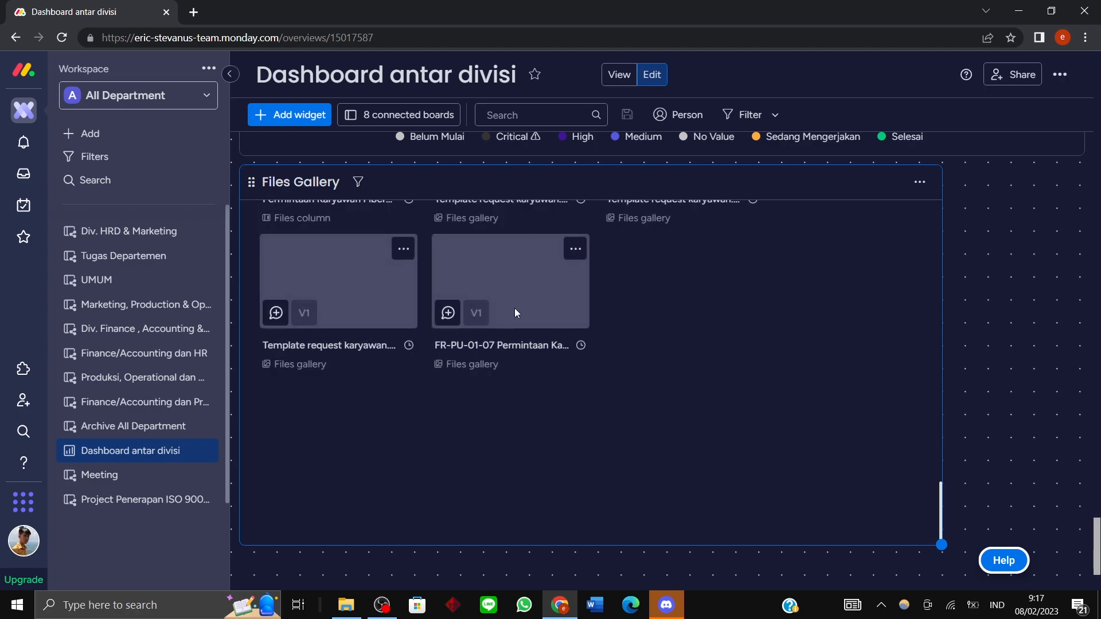
scroll(629, 332, up, 8)
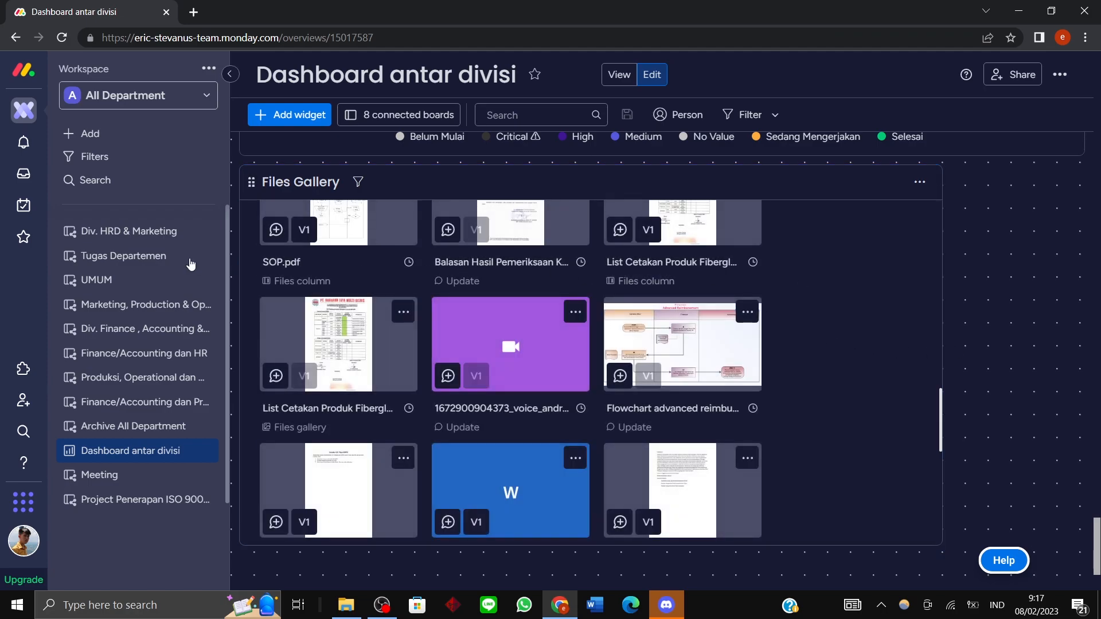
Switch from the All Department workspace to the Main workspace.
click(145, 98)
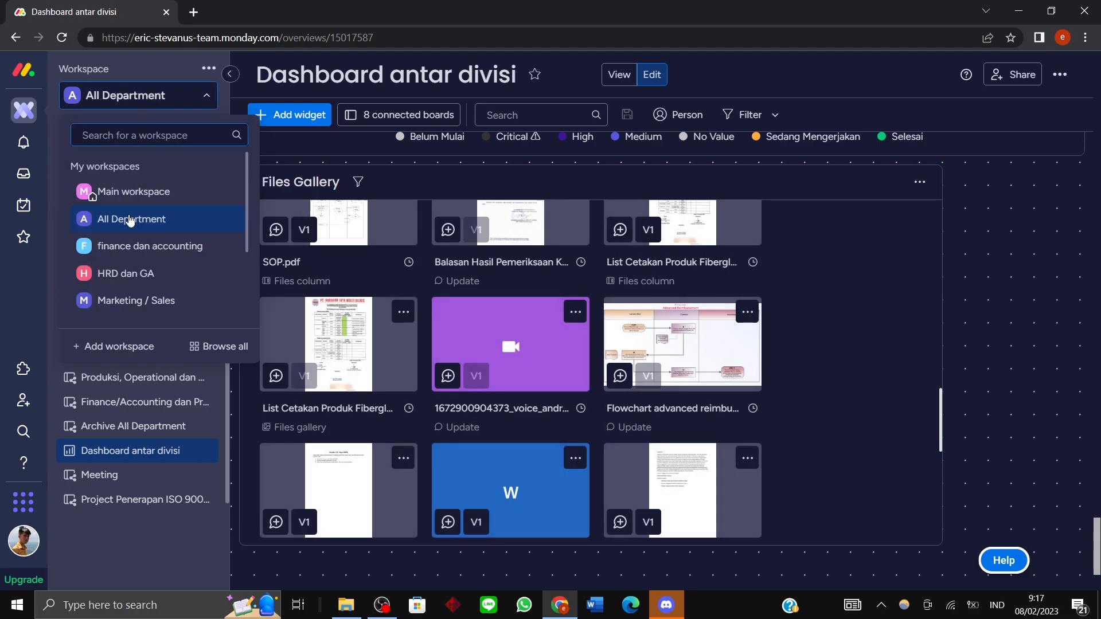
click(152, 193)
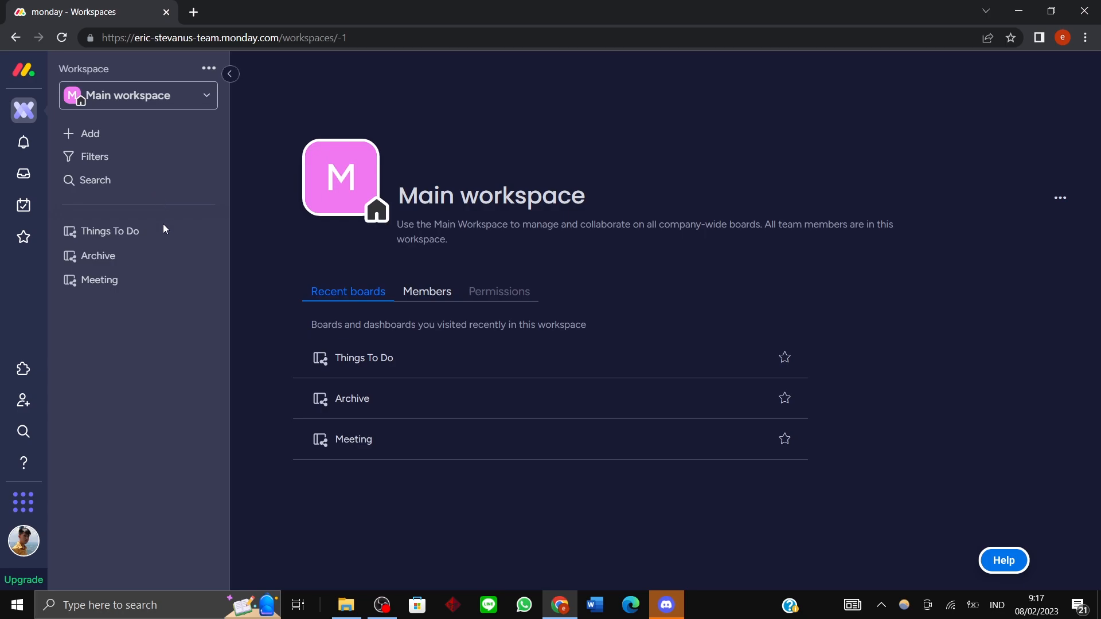
Examine the list of available workspaces, from Main workspace to Quality Control, while staying in the Main workspace.
click(134, 108)
scroll(126, 241, down, 2)
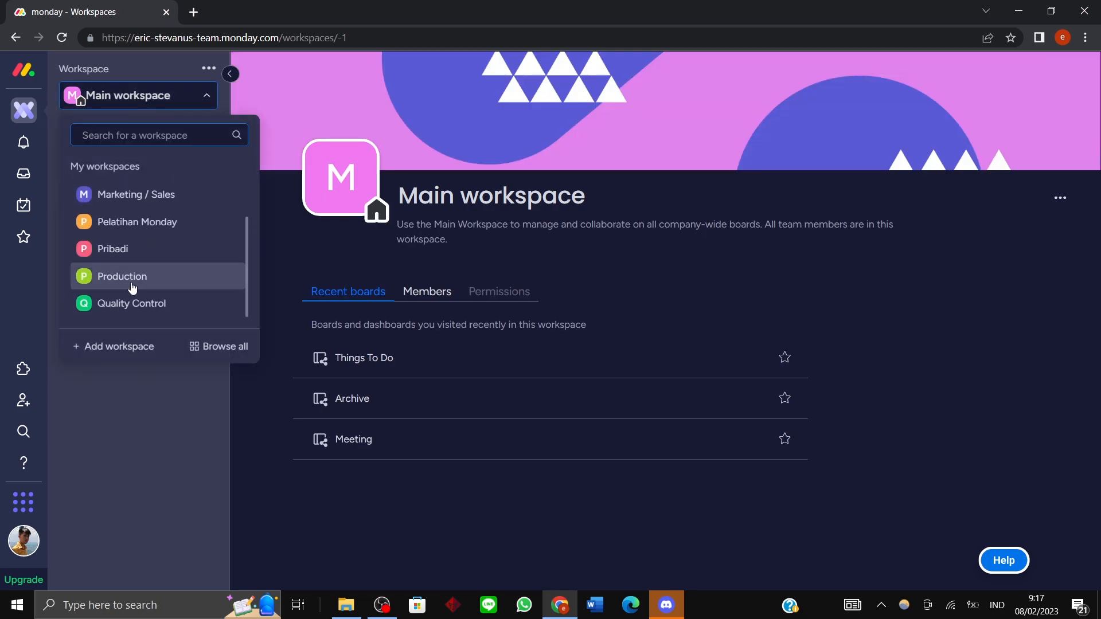
scroll(152, 240, up, 2)
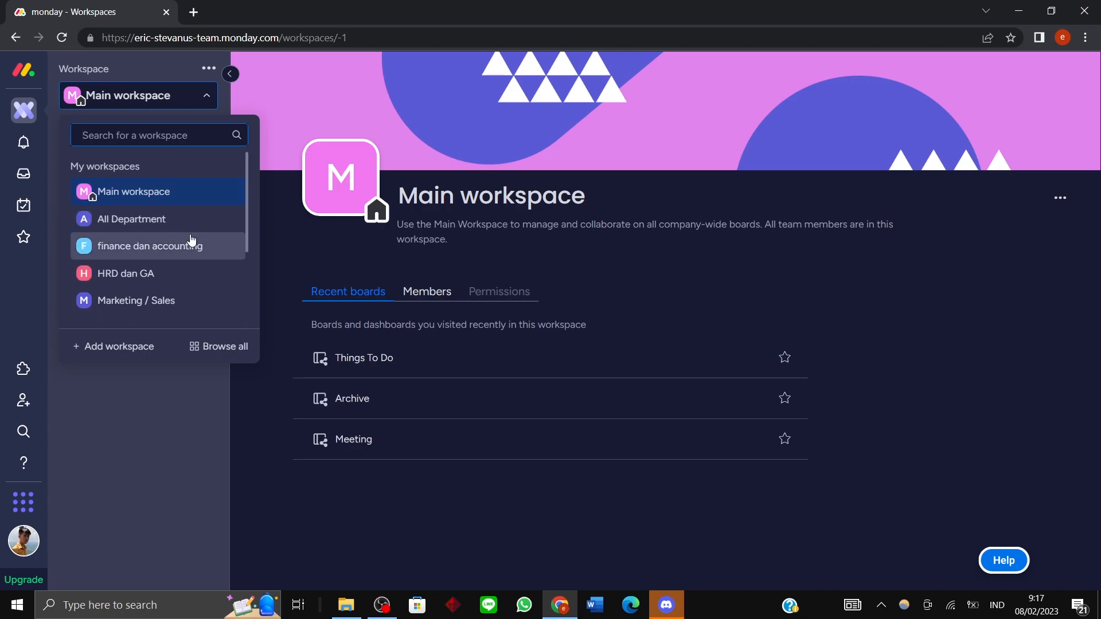
click(191, 199)
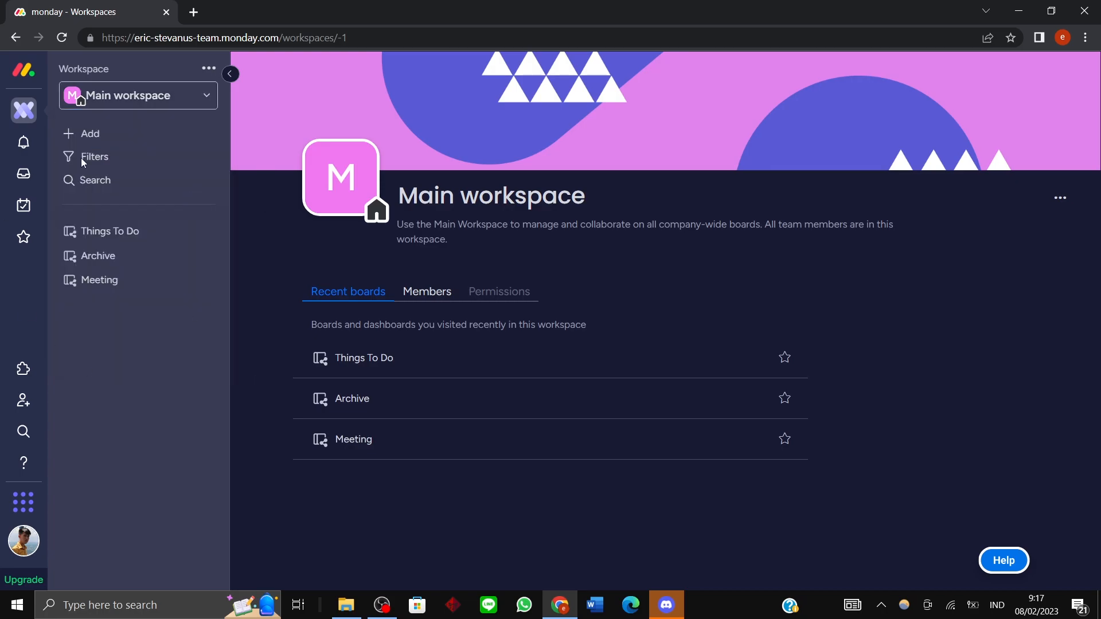
click(172, 99)
scroll(153, 258, down, 2)
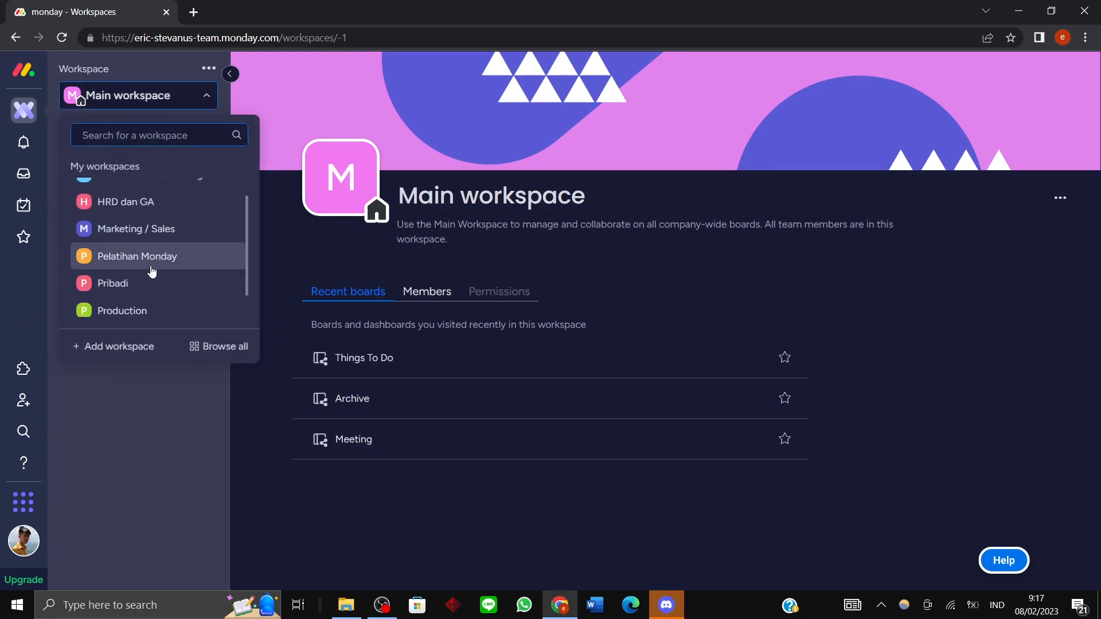
scroll(143, 270, up, 2)
scroll(148, 303, down, 2)
scroll(138, 258, down, 1)
scroll(91, 216, up, 3)
click(167, 194)
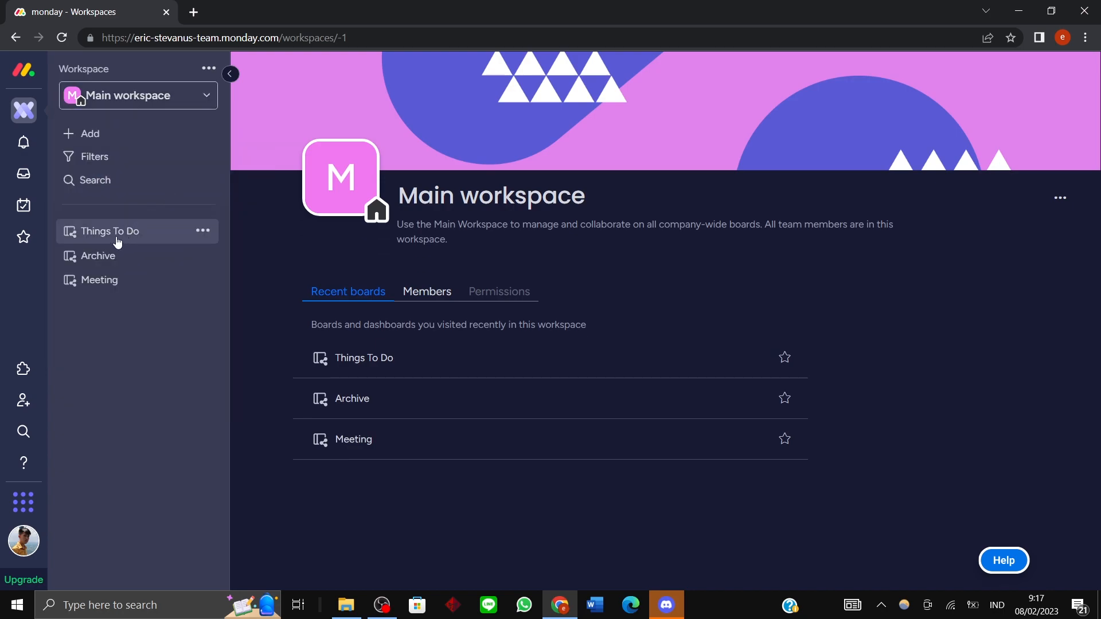
click(161, 95)
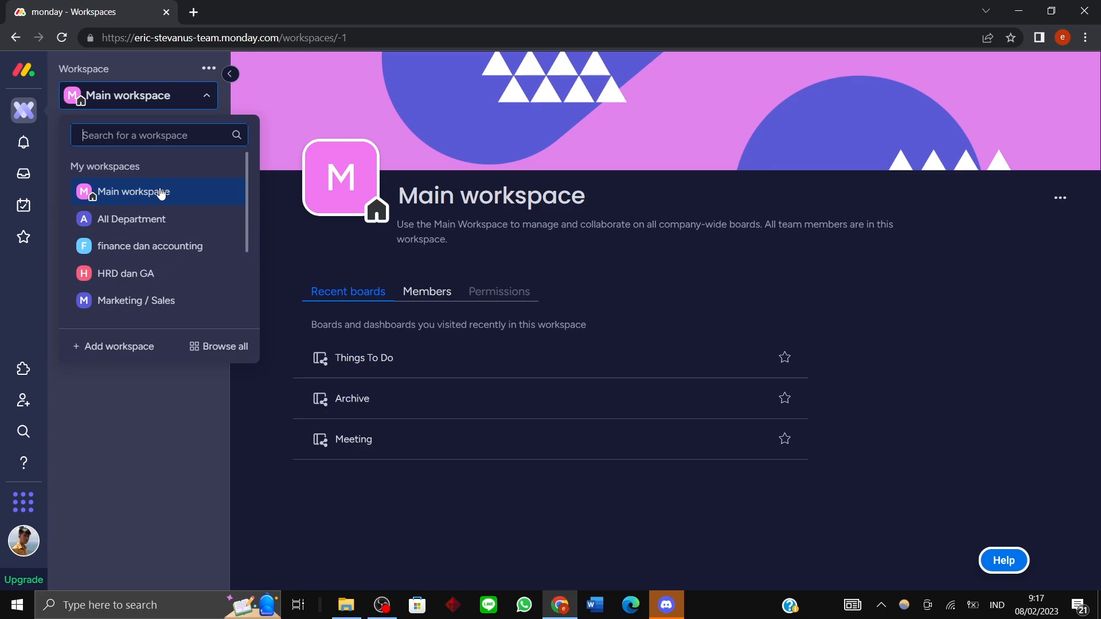
click(159, 429)
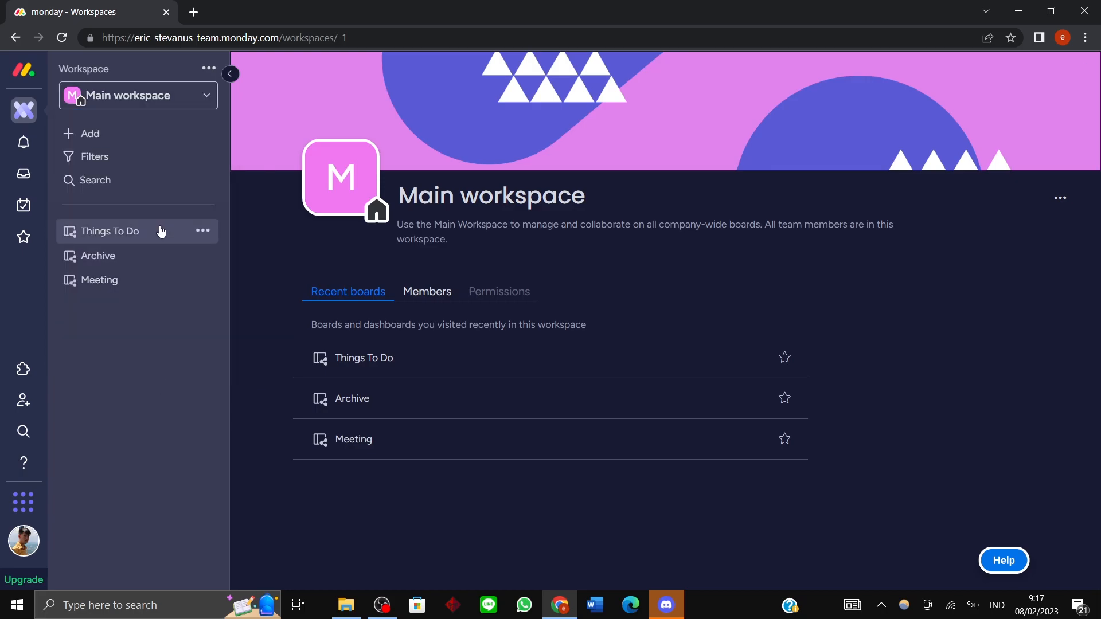
Open the Things To Do board of the Main workspace and look over its task groups.
click(161, 231)
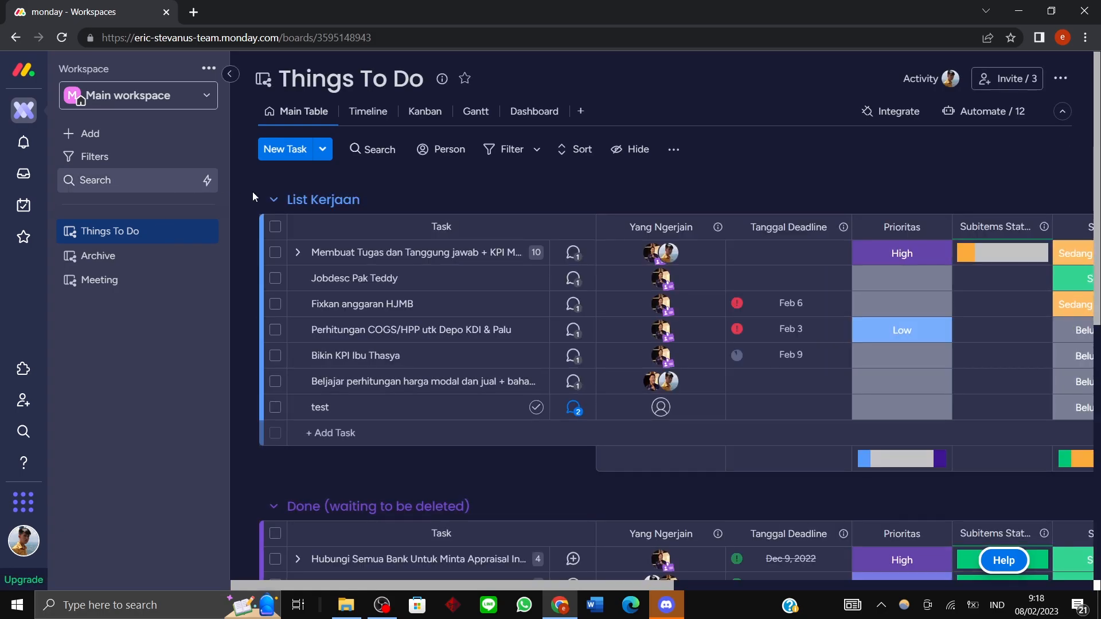
scroll(367, 301, down, 3)
scroll(396, 315, up, 3)
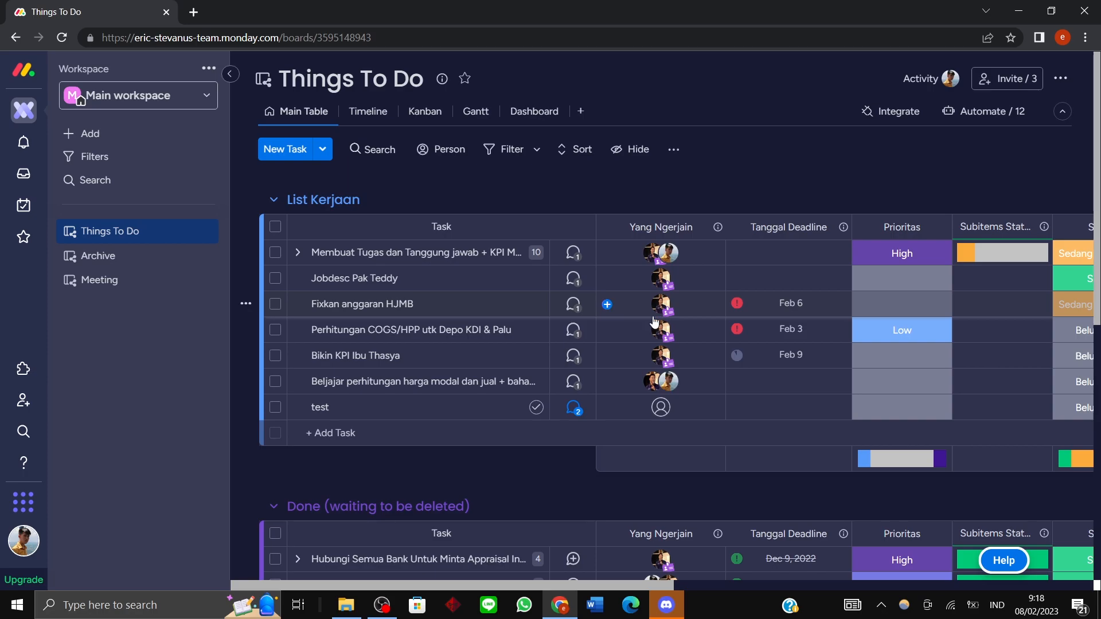
View the deadline calendar, the priority labels and the status labels of the task "Fixkan anggaran HJMB" without changing them.
click(792, 304)
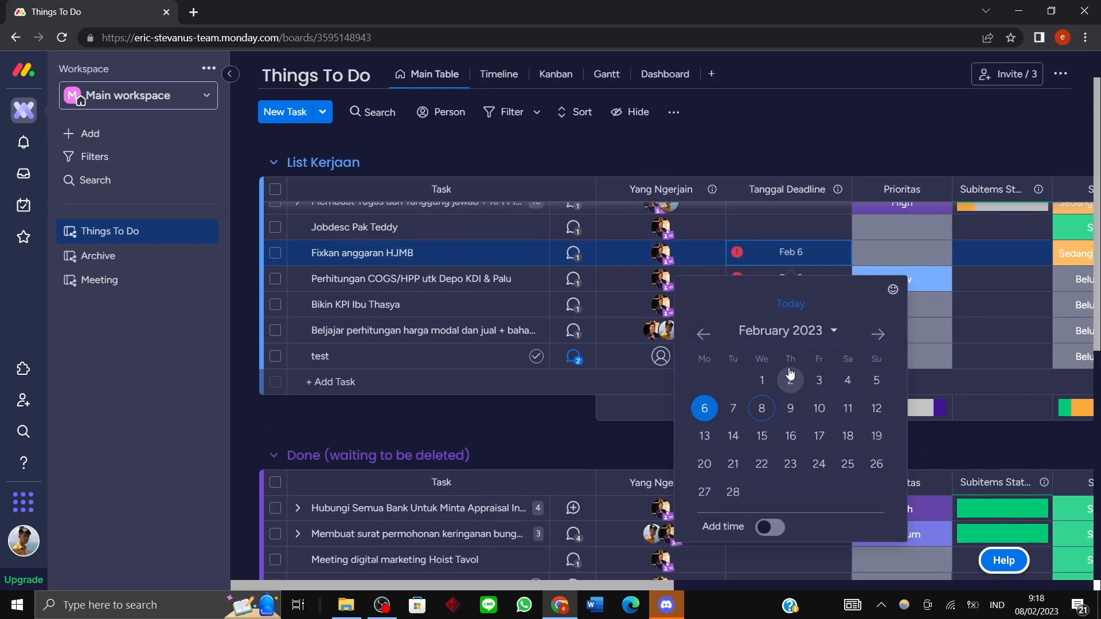
click(813, 150)
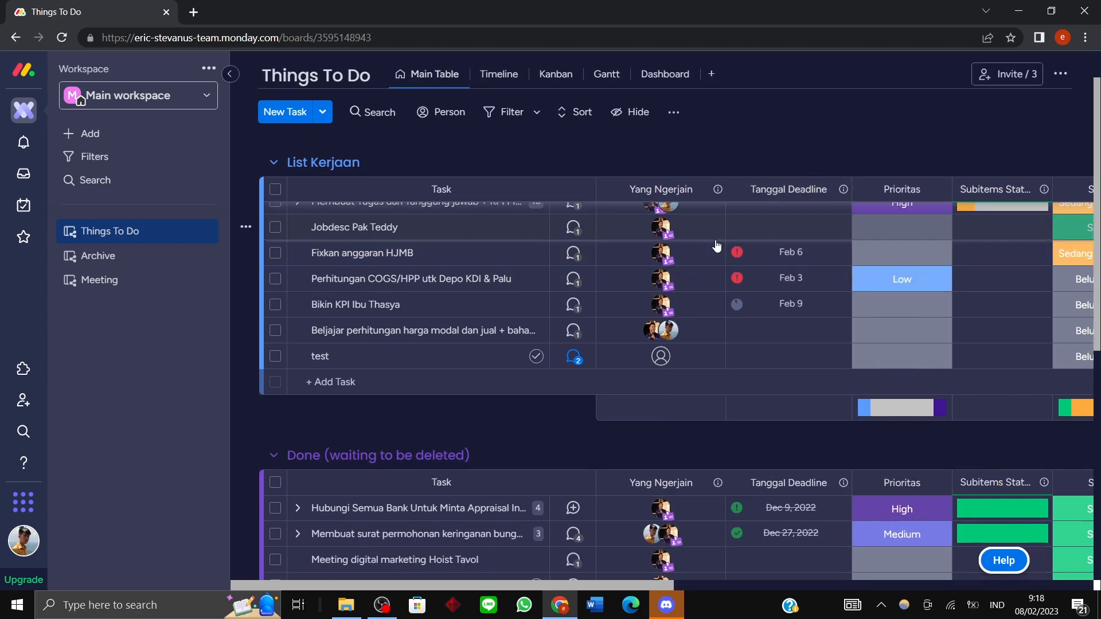
click(911, 254)
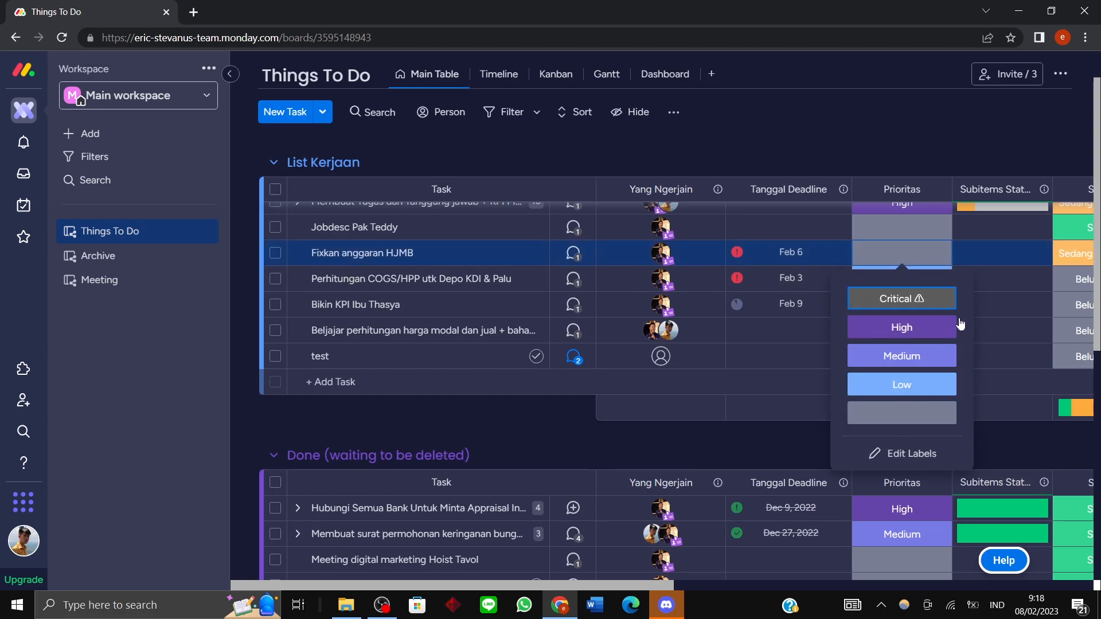
click(1072, 253)
click(1035, 300)
click(1085, 254)
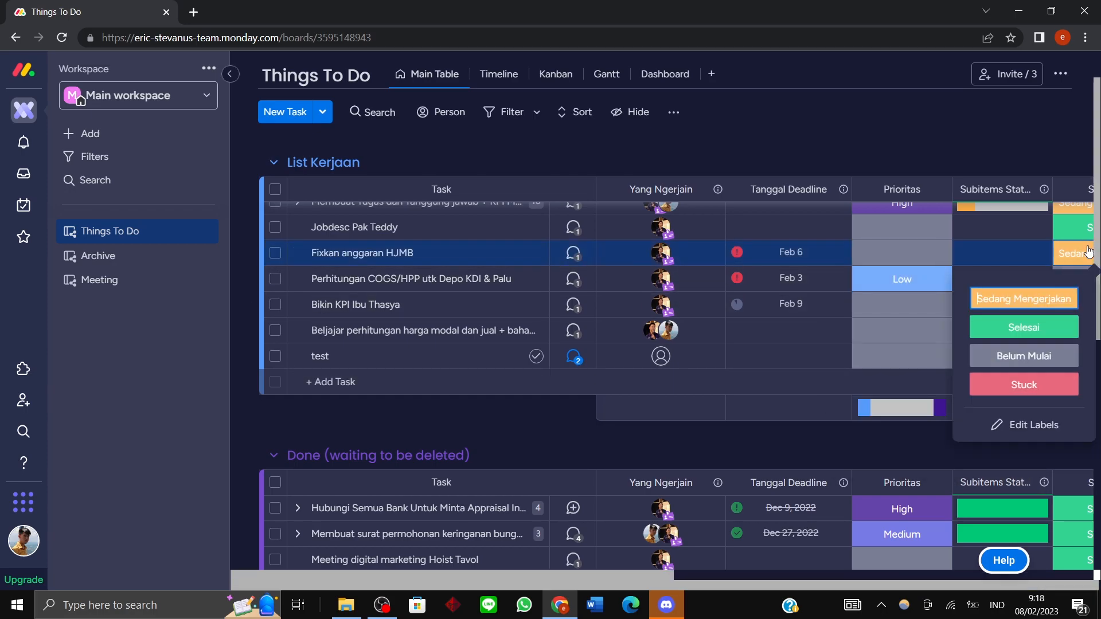
click(900, 132)
Look through the List Kerjaan, Done (waiting to be deleted) and Ngestuck groups and return to the board's start.
scroll(853, 311, up, 2)
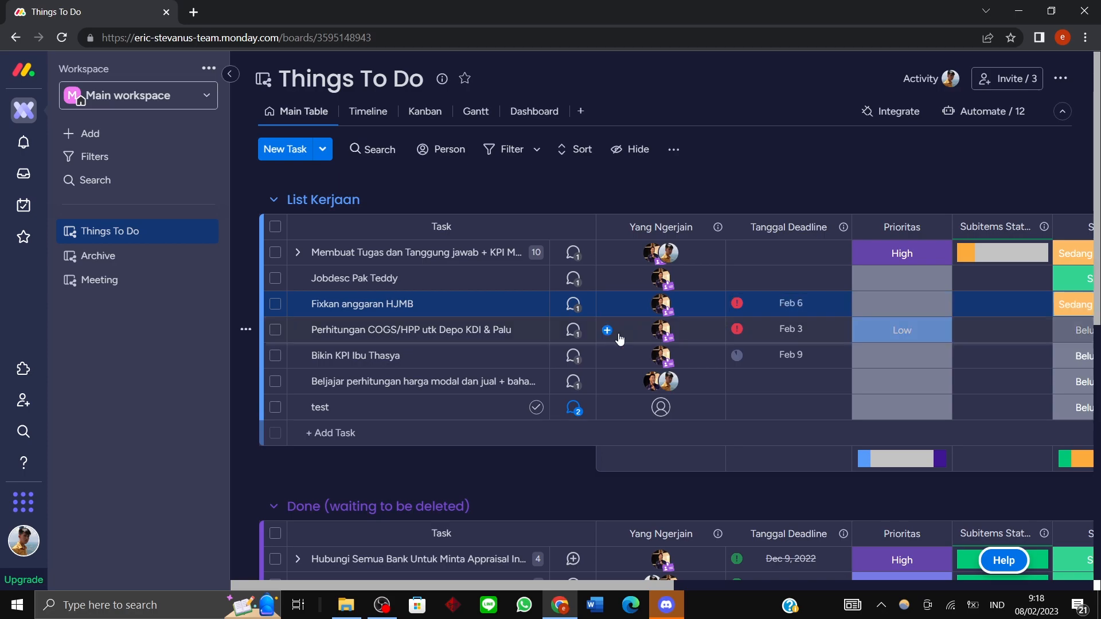
scroll(657, 337, down, 10)
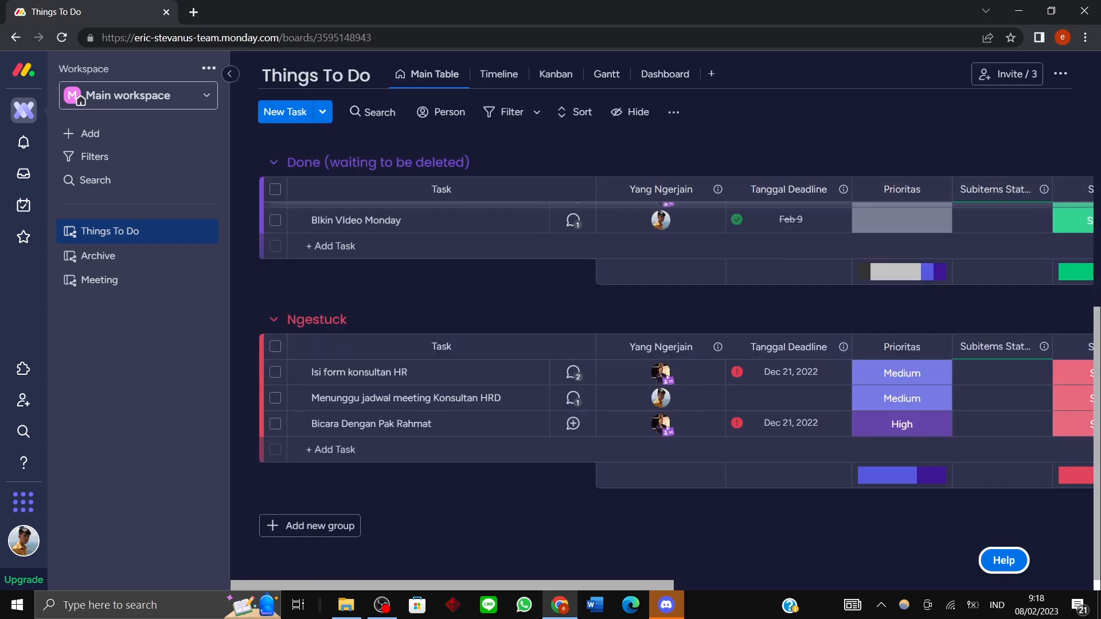
scroll(1095, 189, up, 1)
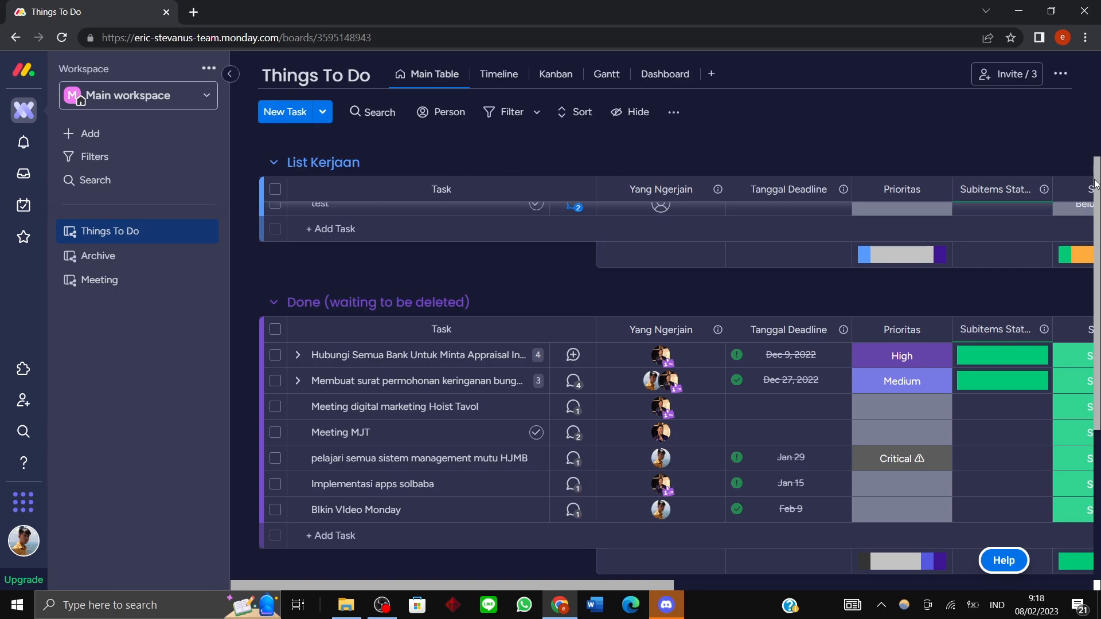
drag(1095, 184, 1089, 77)
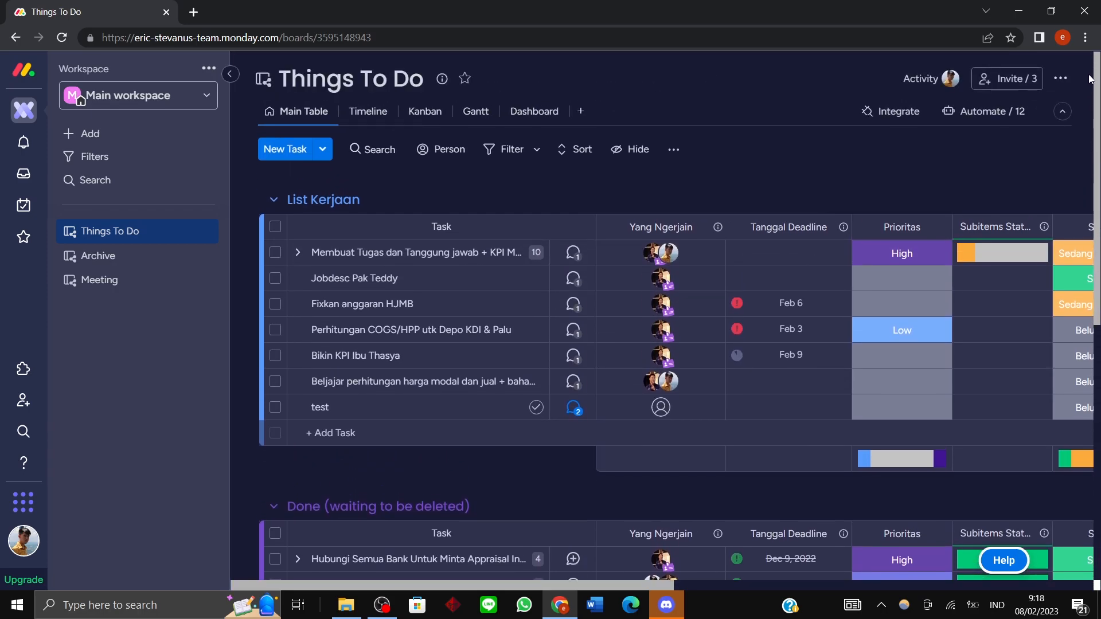
mouse_move(1010, 256)
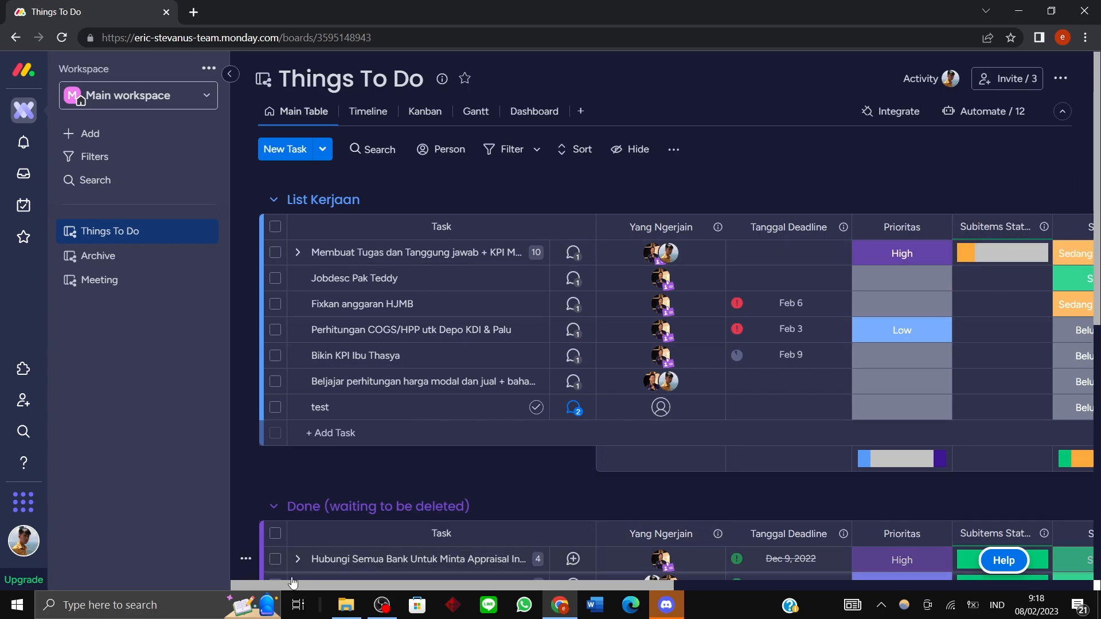
mouse_move(353, 605)
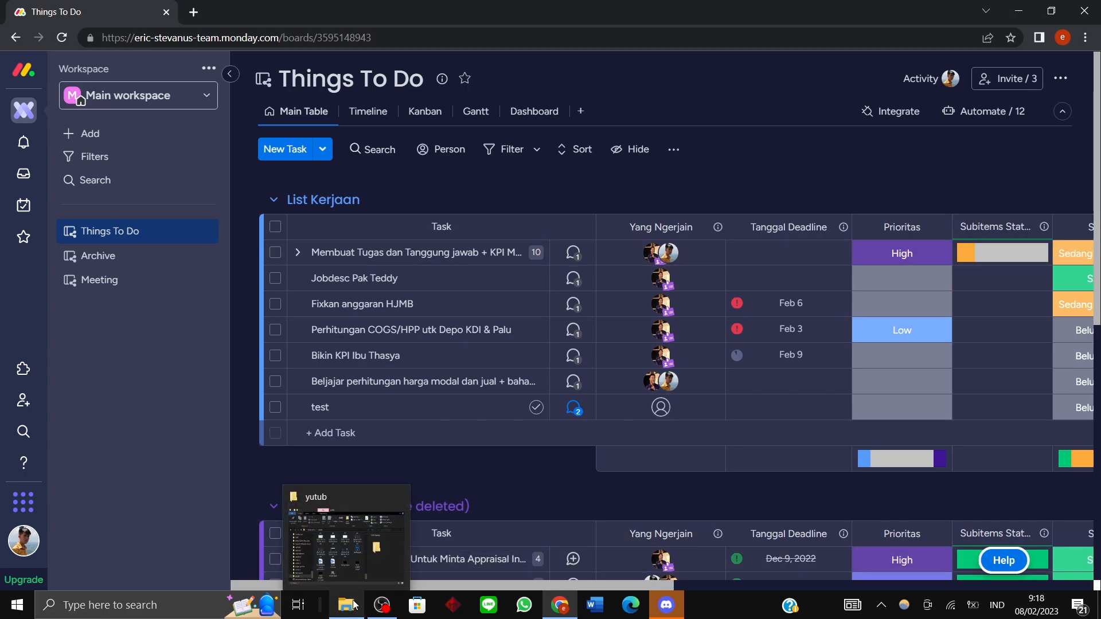